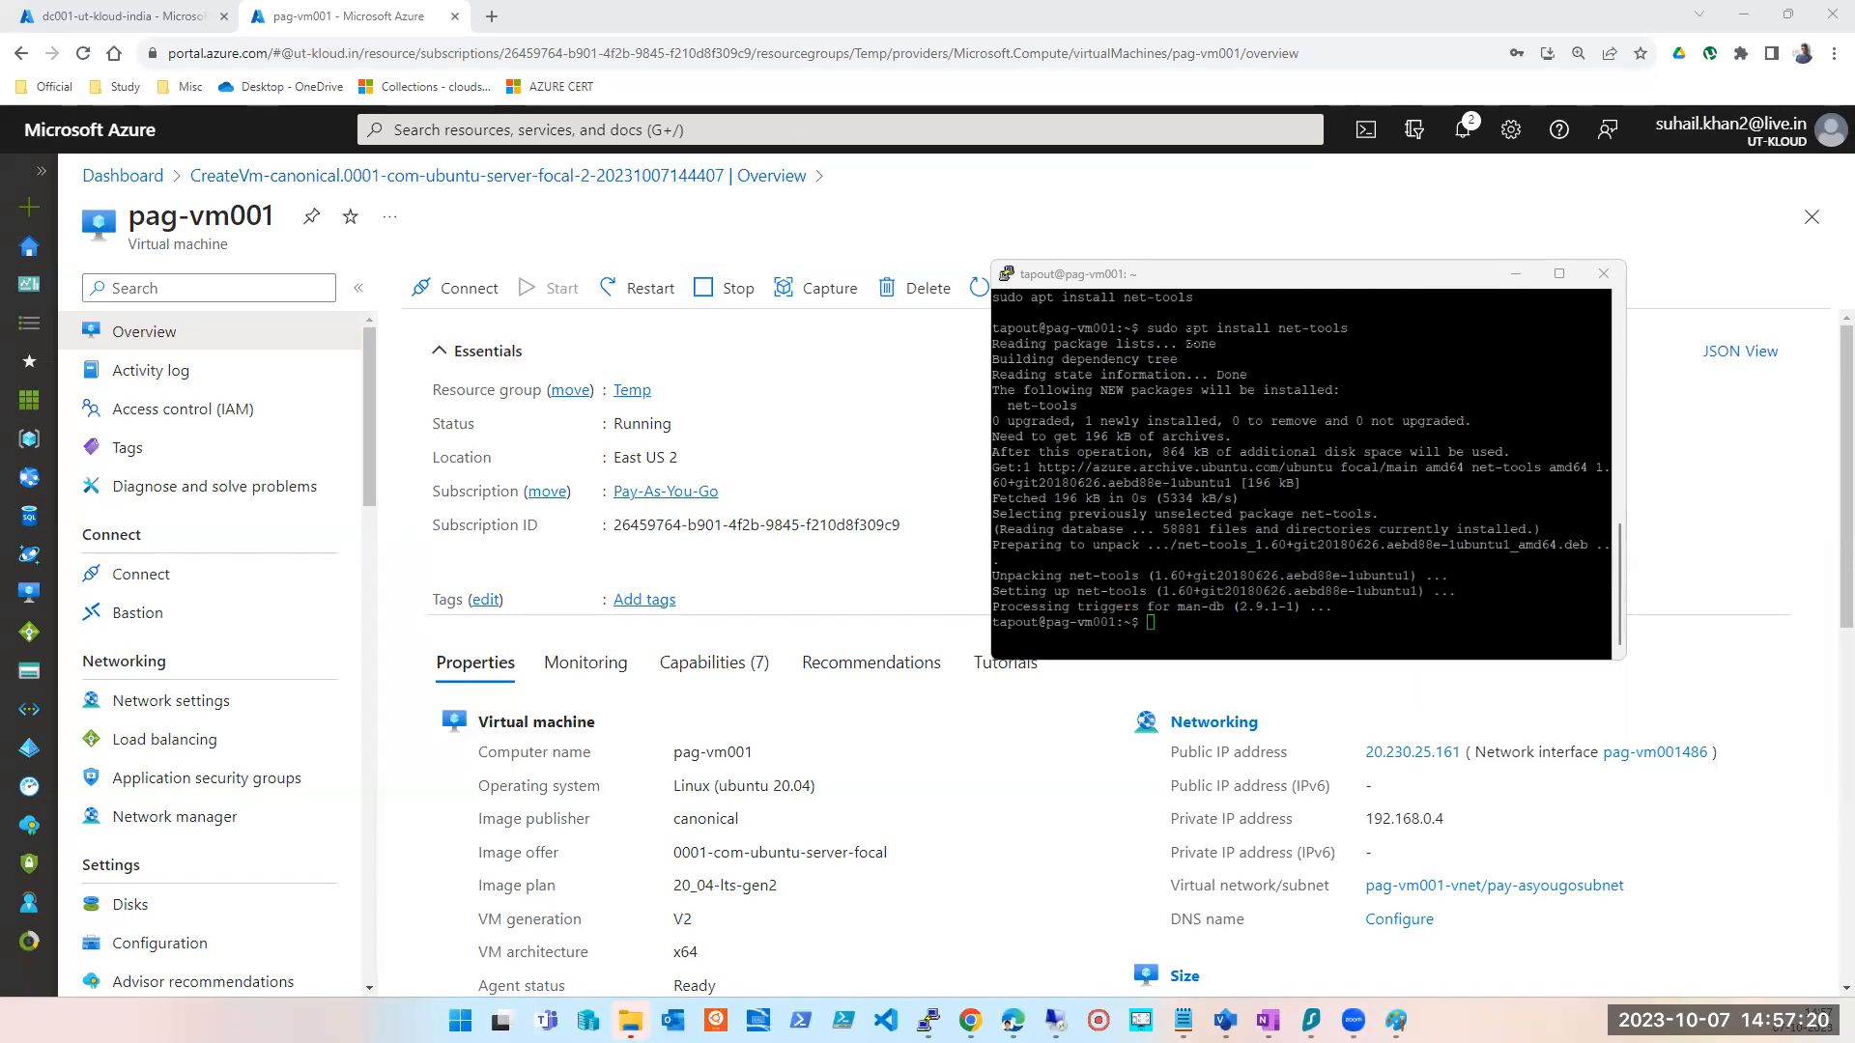
- Bring up the 20.207.193.114 remote desktop session and arrange it side by side with the pag-vm001 terminal
click(1189, 281)
drag(1192, 280, 1222, 503)
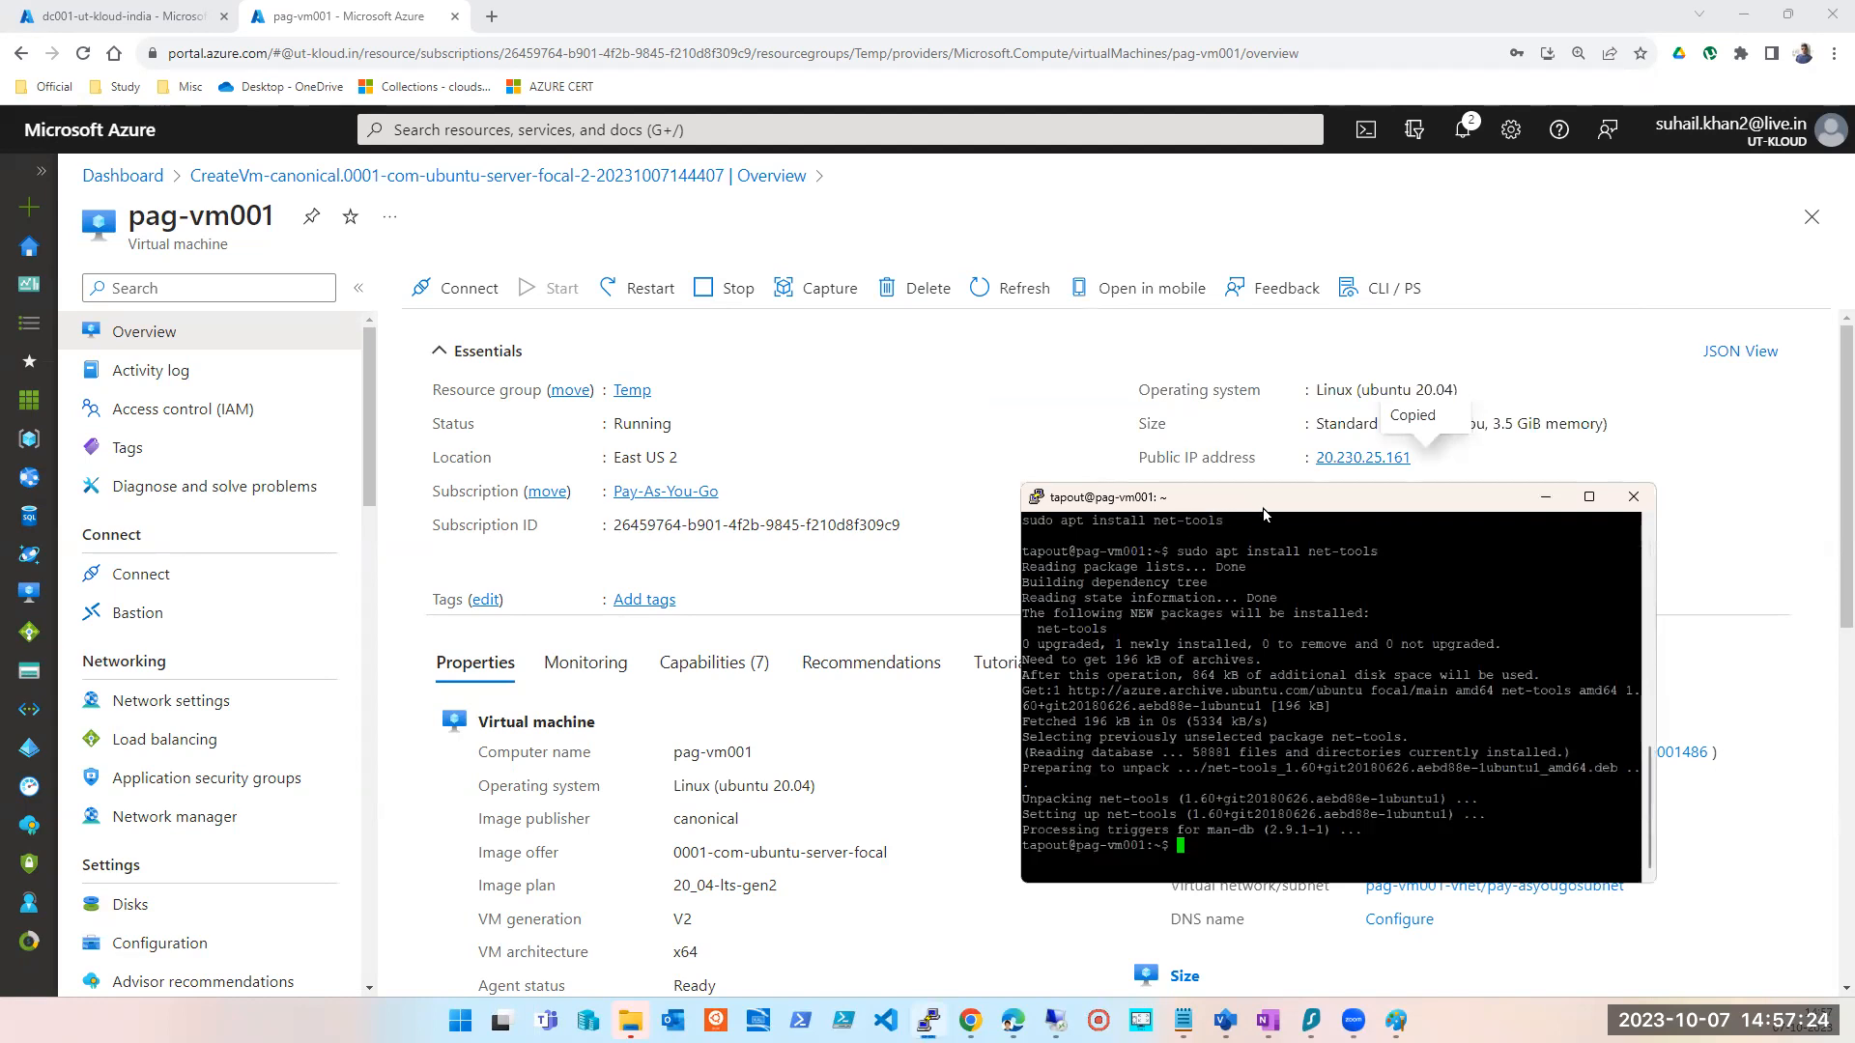
drag(1298, 488, 1201, 568)
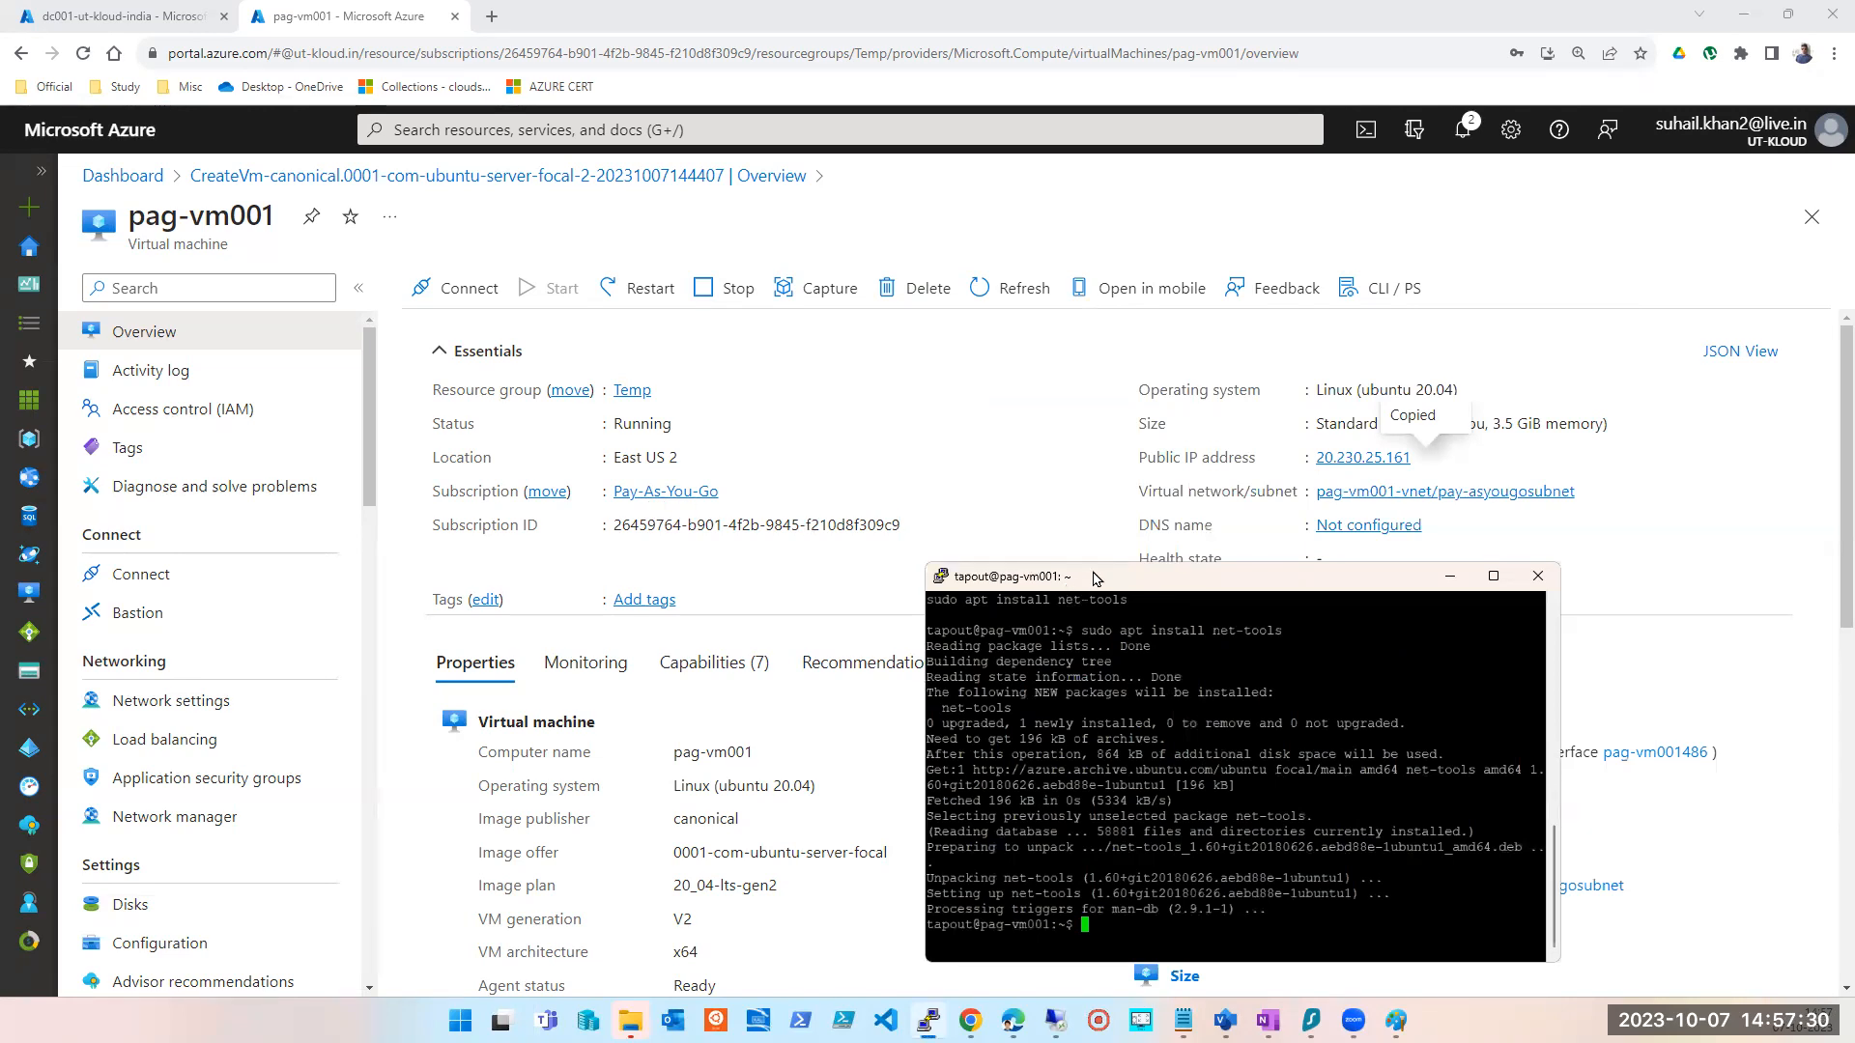
drag(1092, 572, 1277, 388)
mouse_move(1056, 1020)
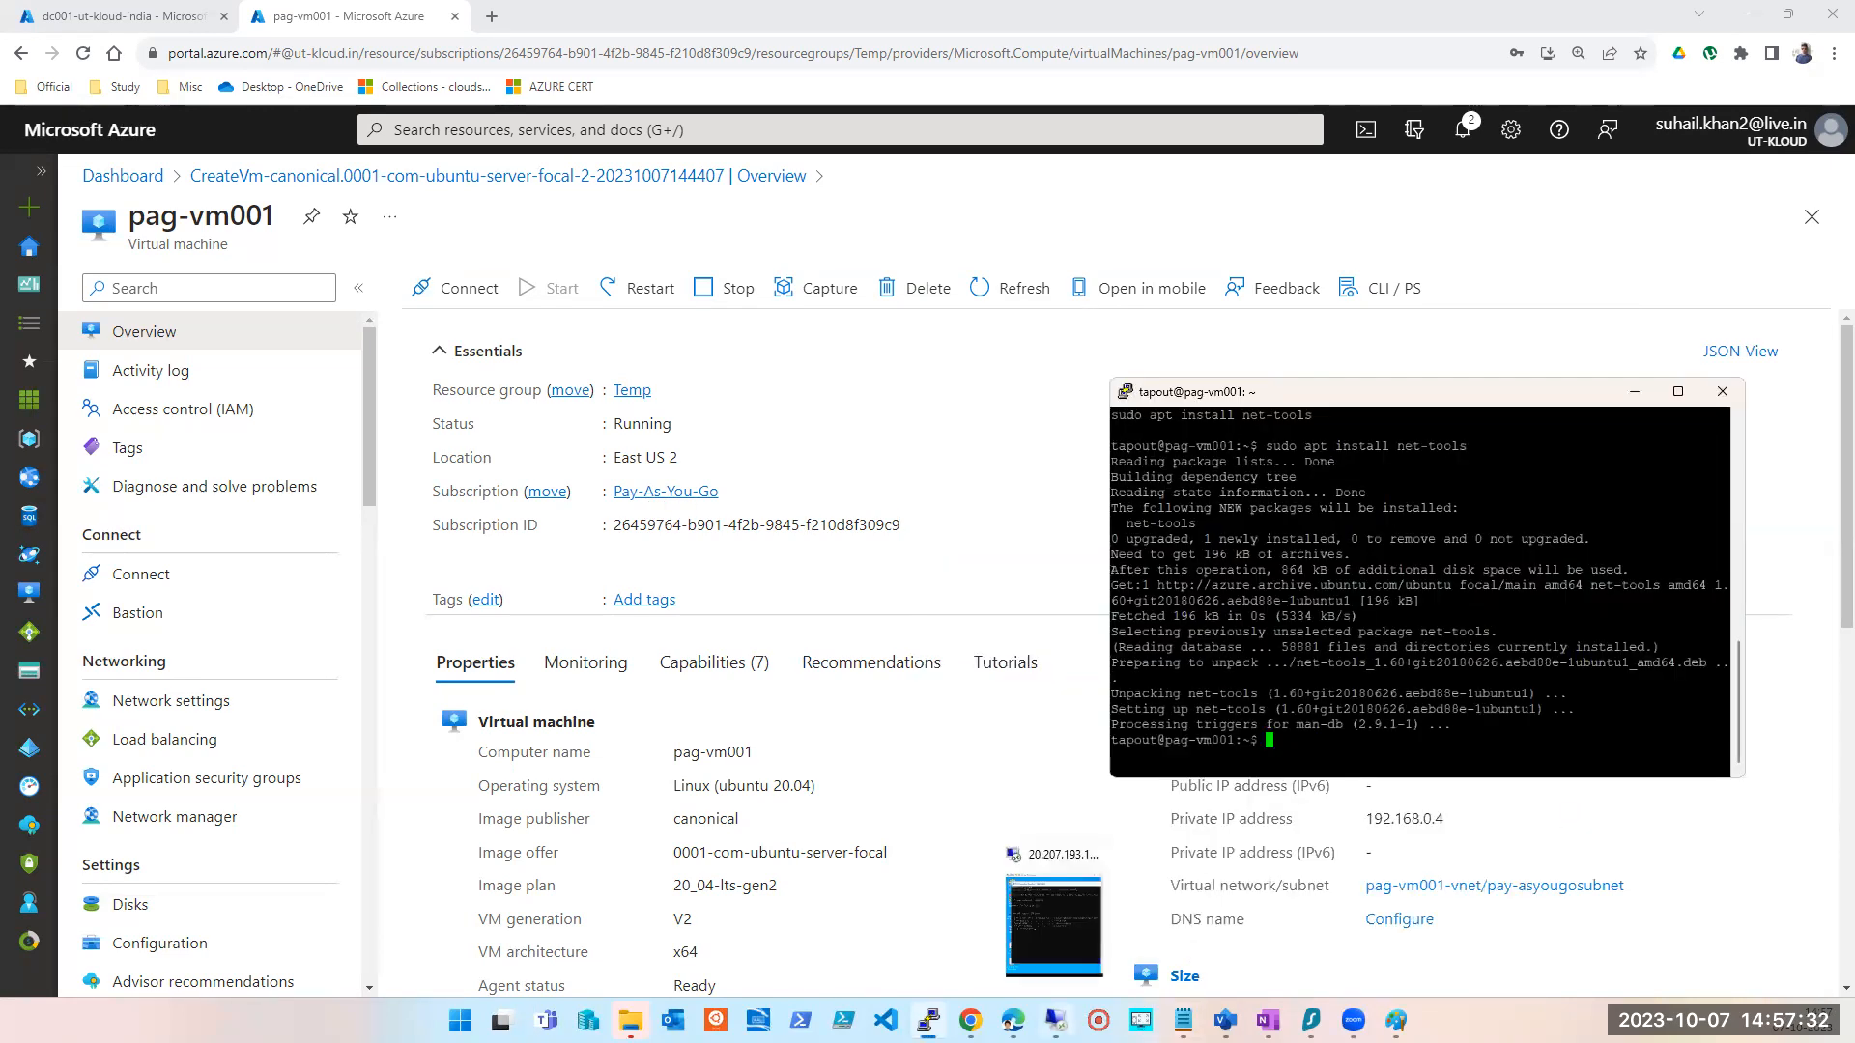
click(1053, 926)
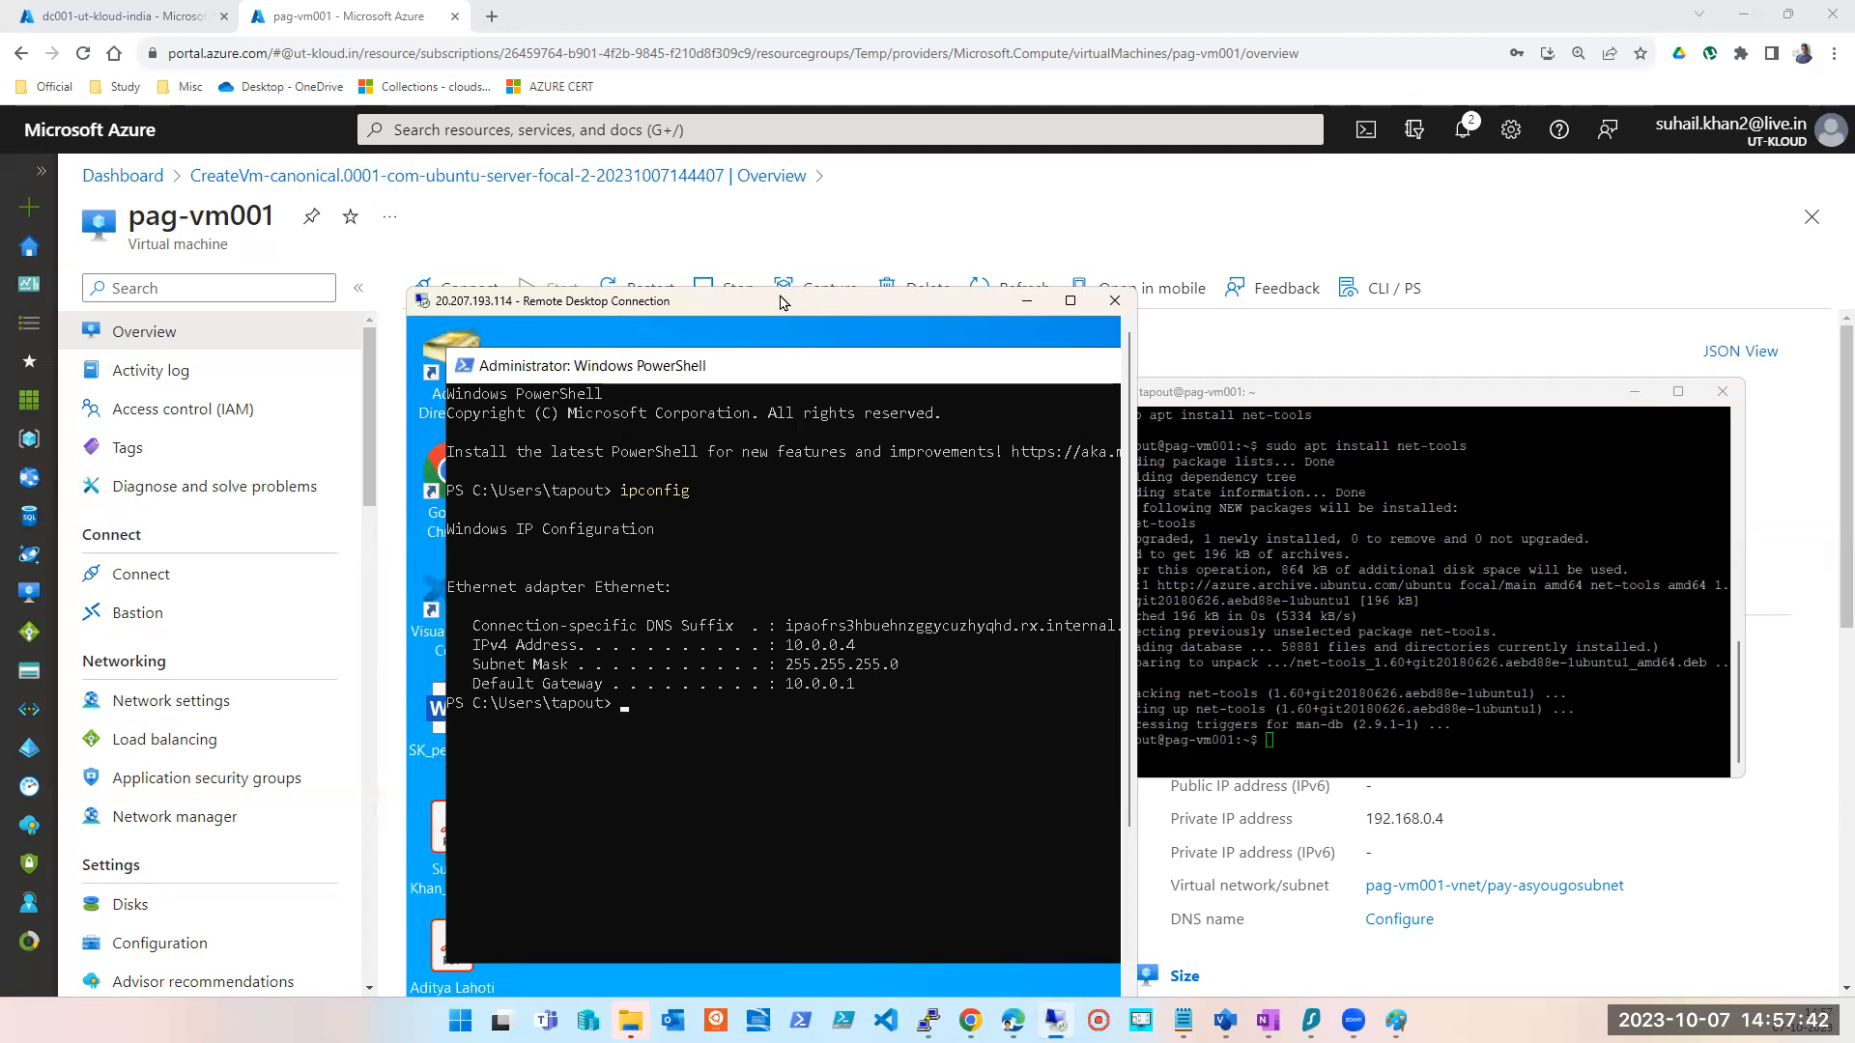
drag(780, 296, 625, 291)
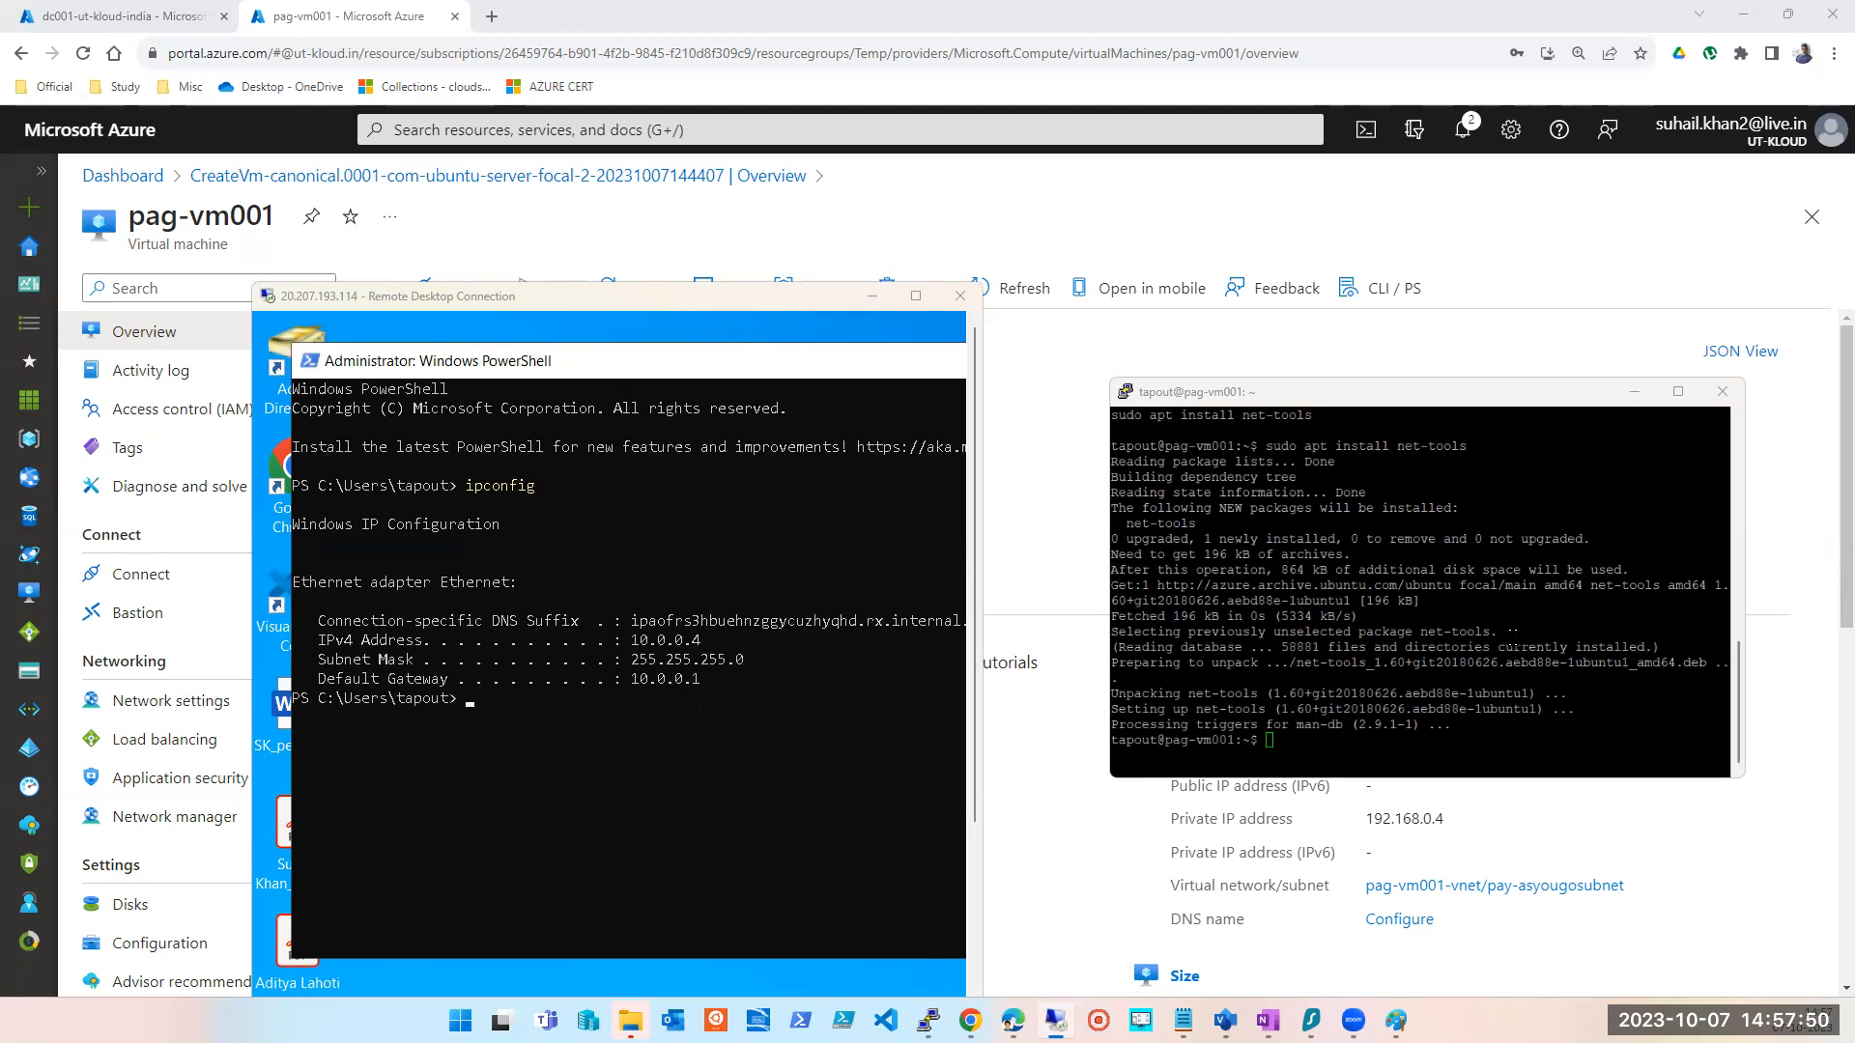
- Run ifconfig in the pag-vm001 Linux terminal to list its network interfaces
click(1416, 746)
click(982, 38)
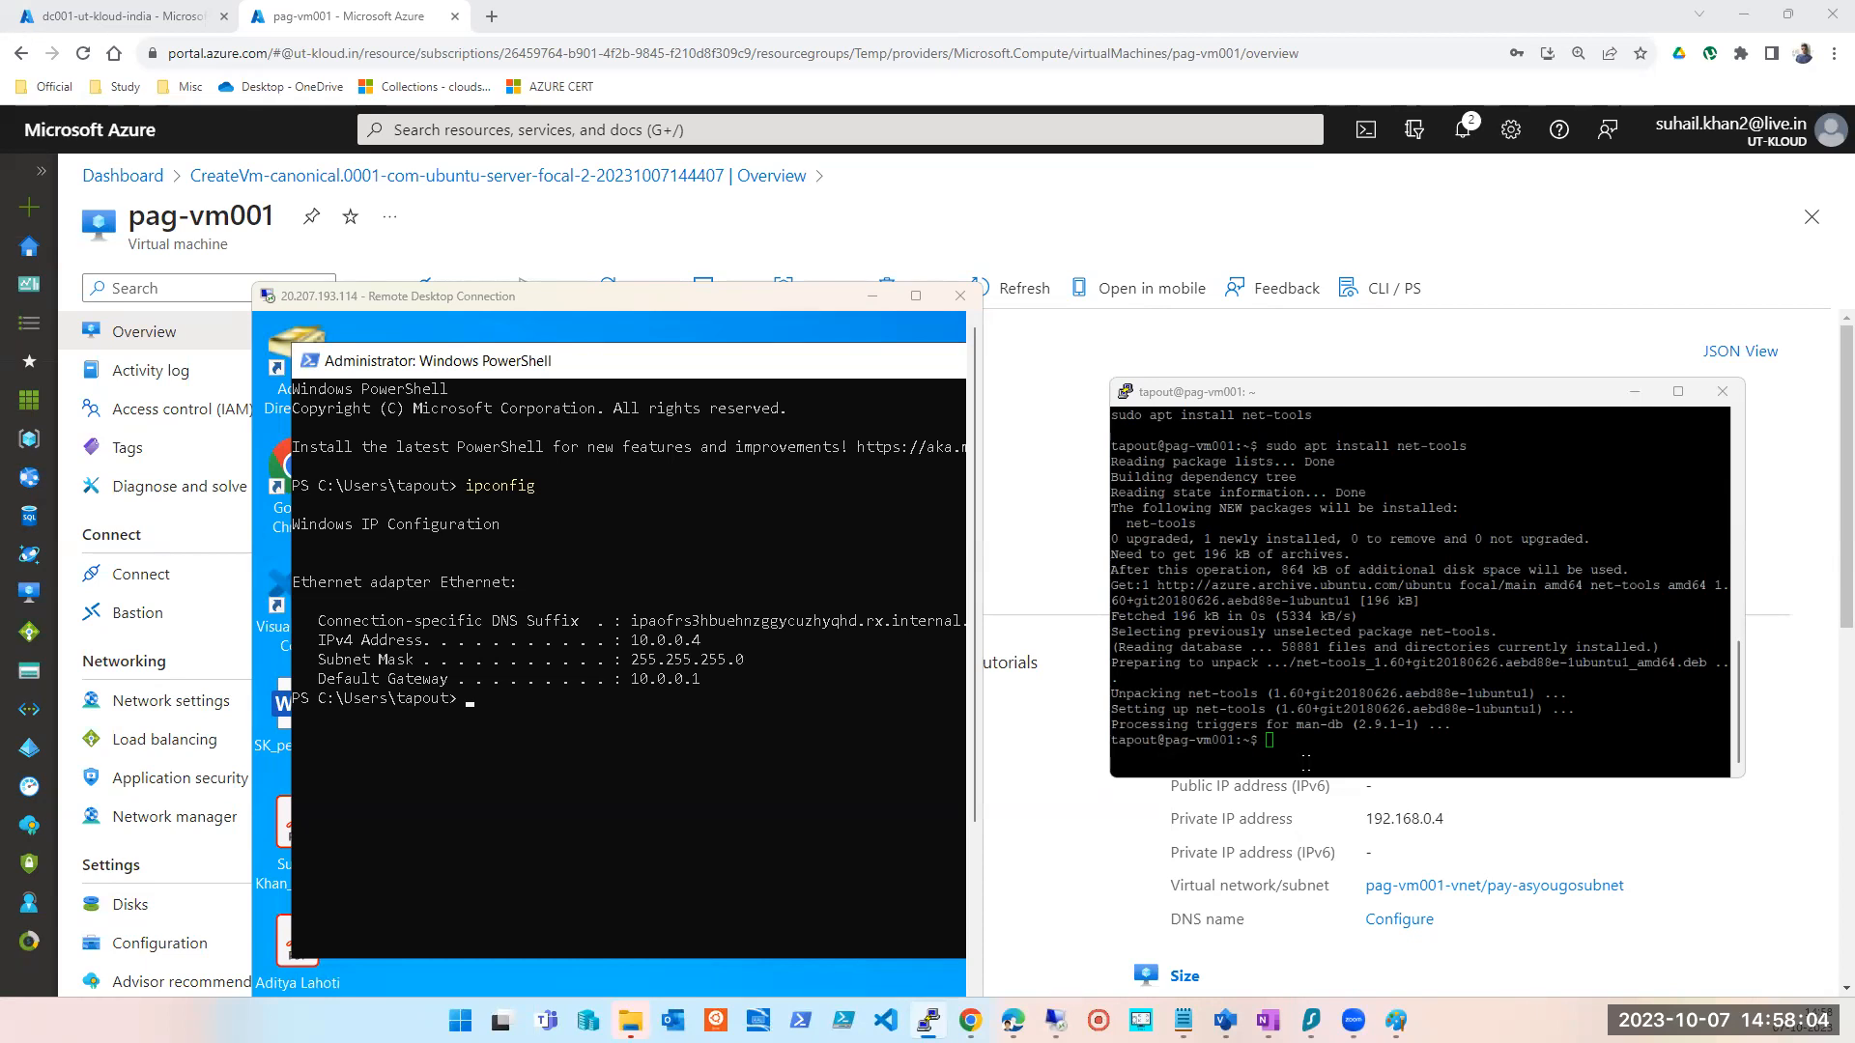
click(1306, 758)
text(ifconfig)
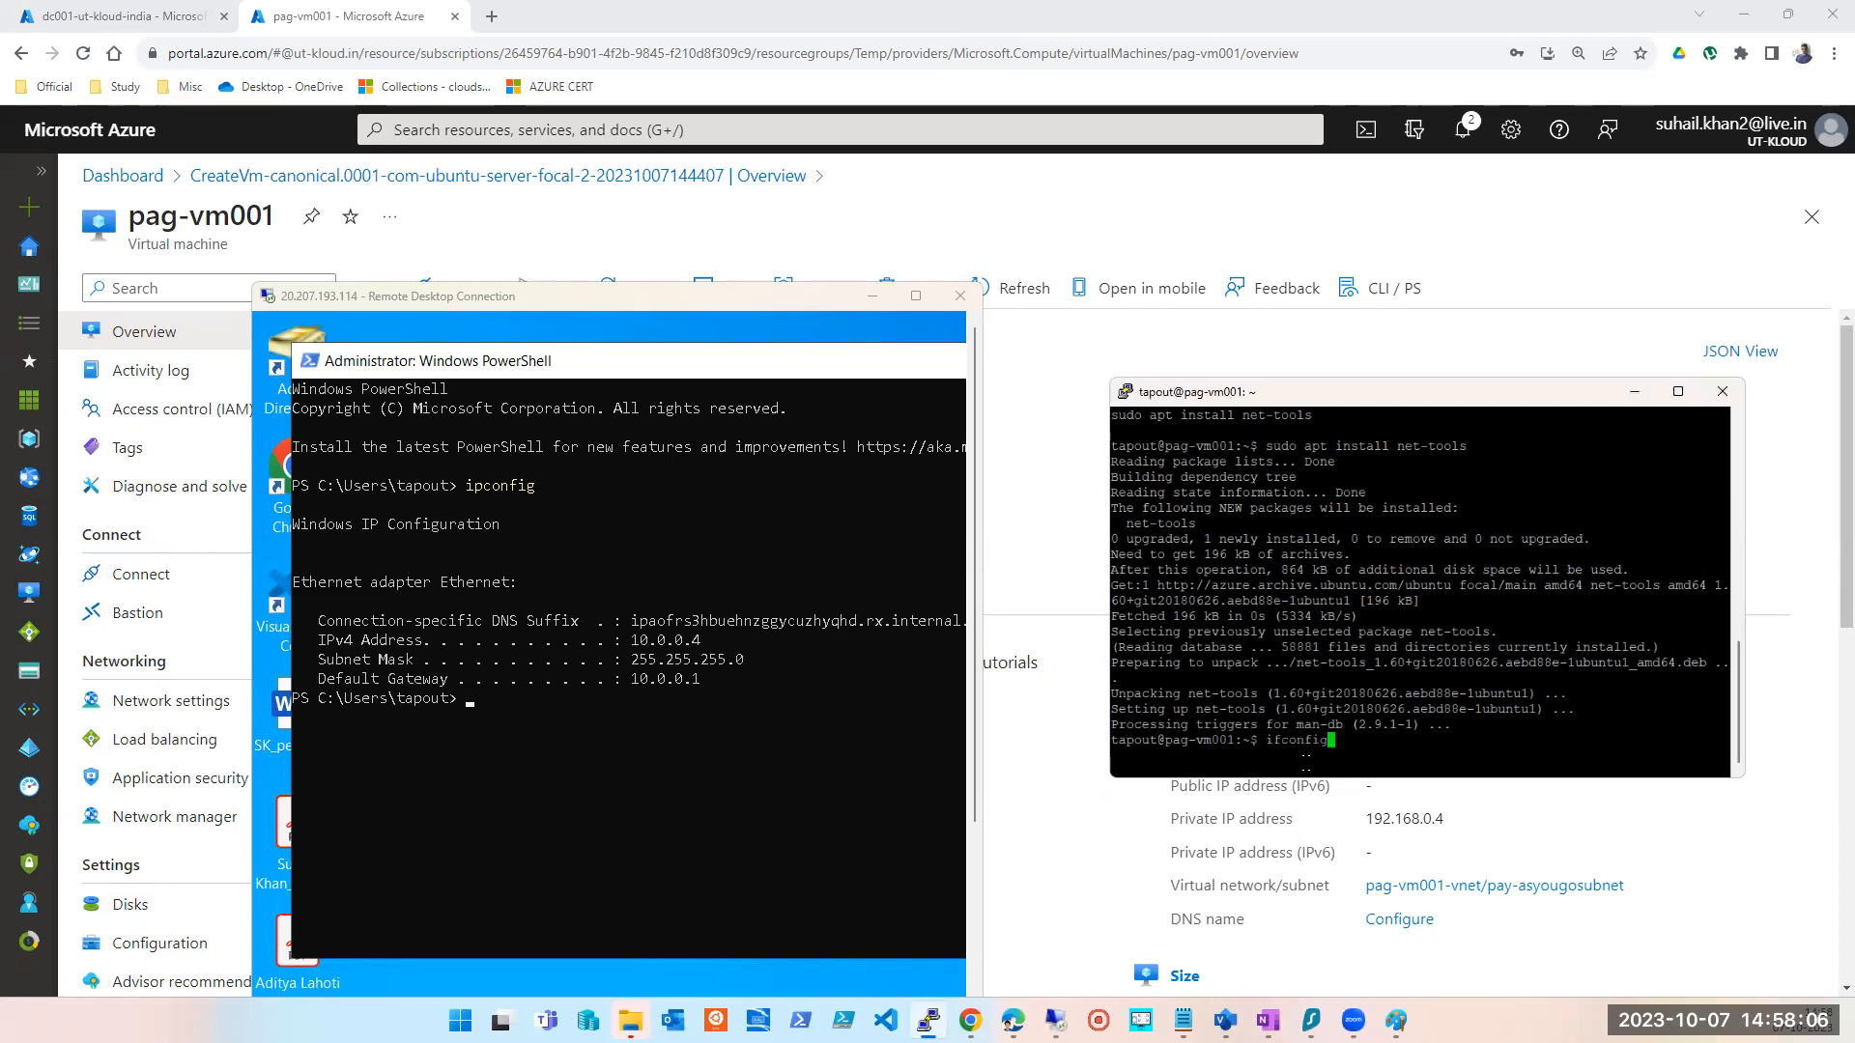
key(Return)
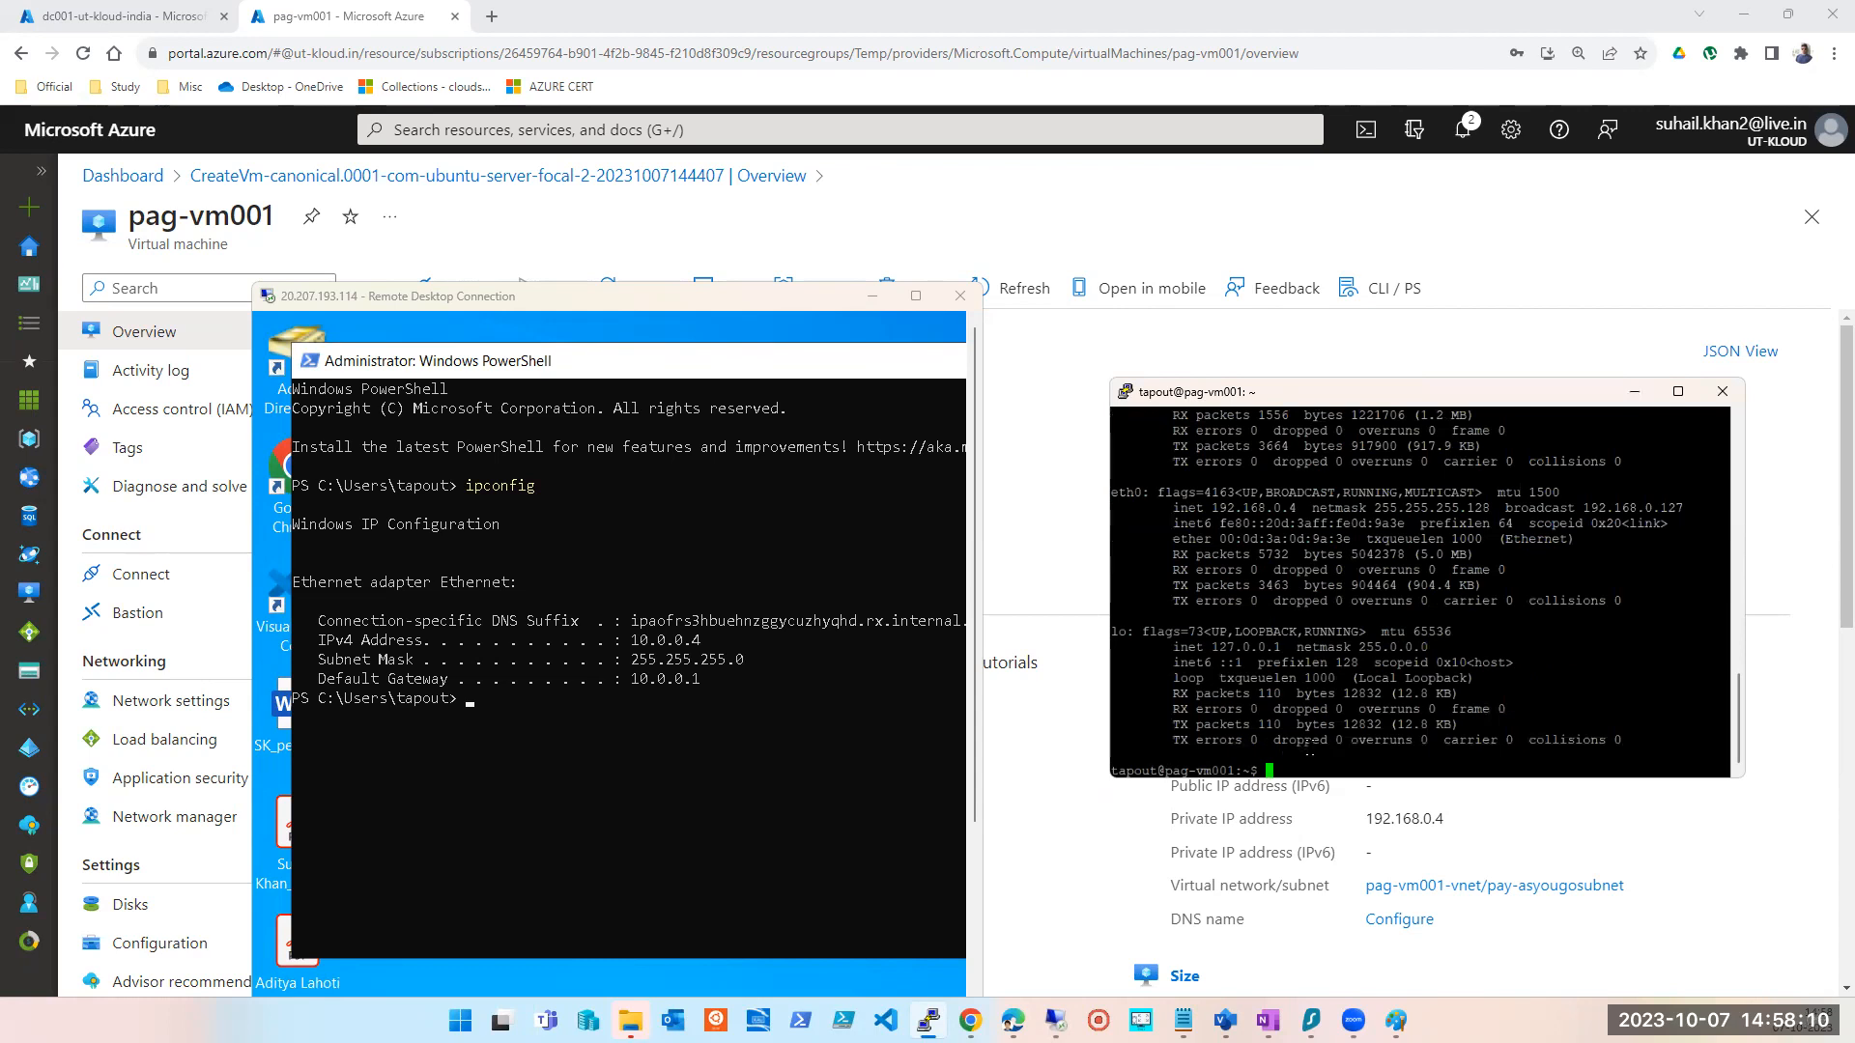
- Highlight the eth0 interface's IPv4 address in the Linux terminal output
drag(1214, 507, 1304, 509)
click(975, 84)
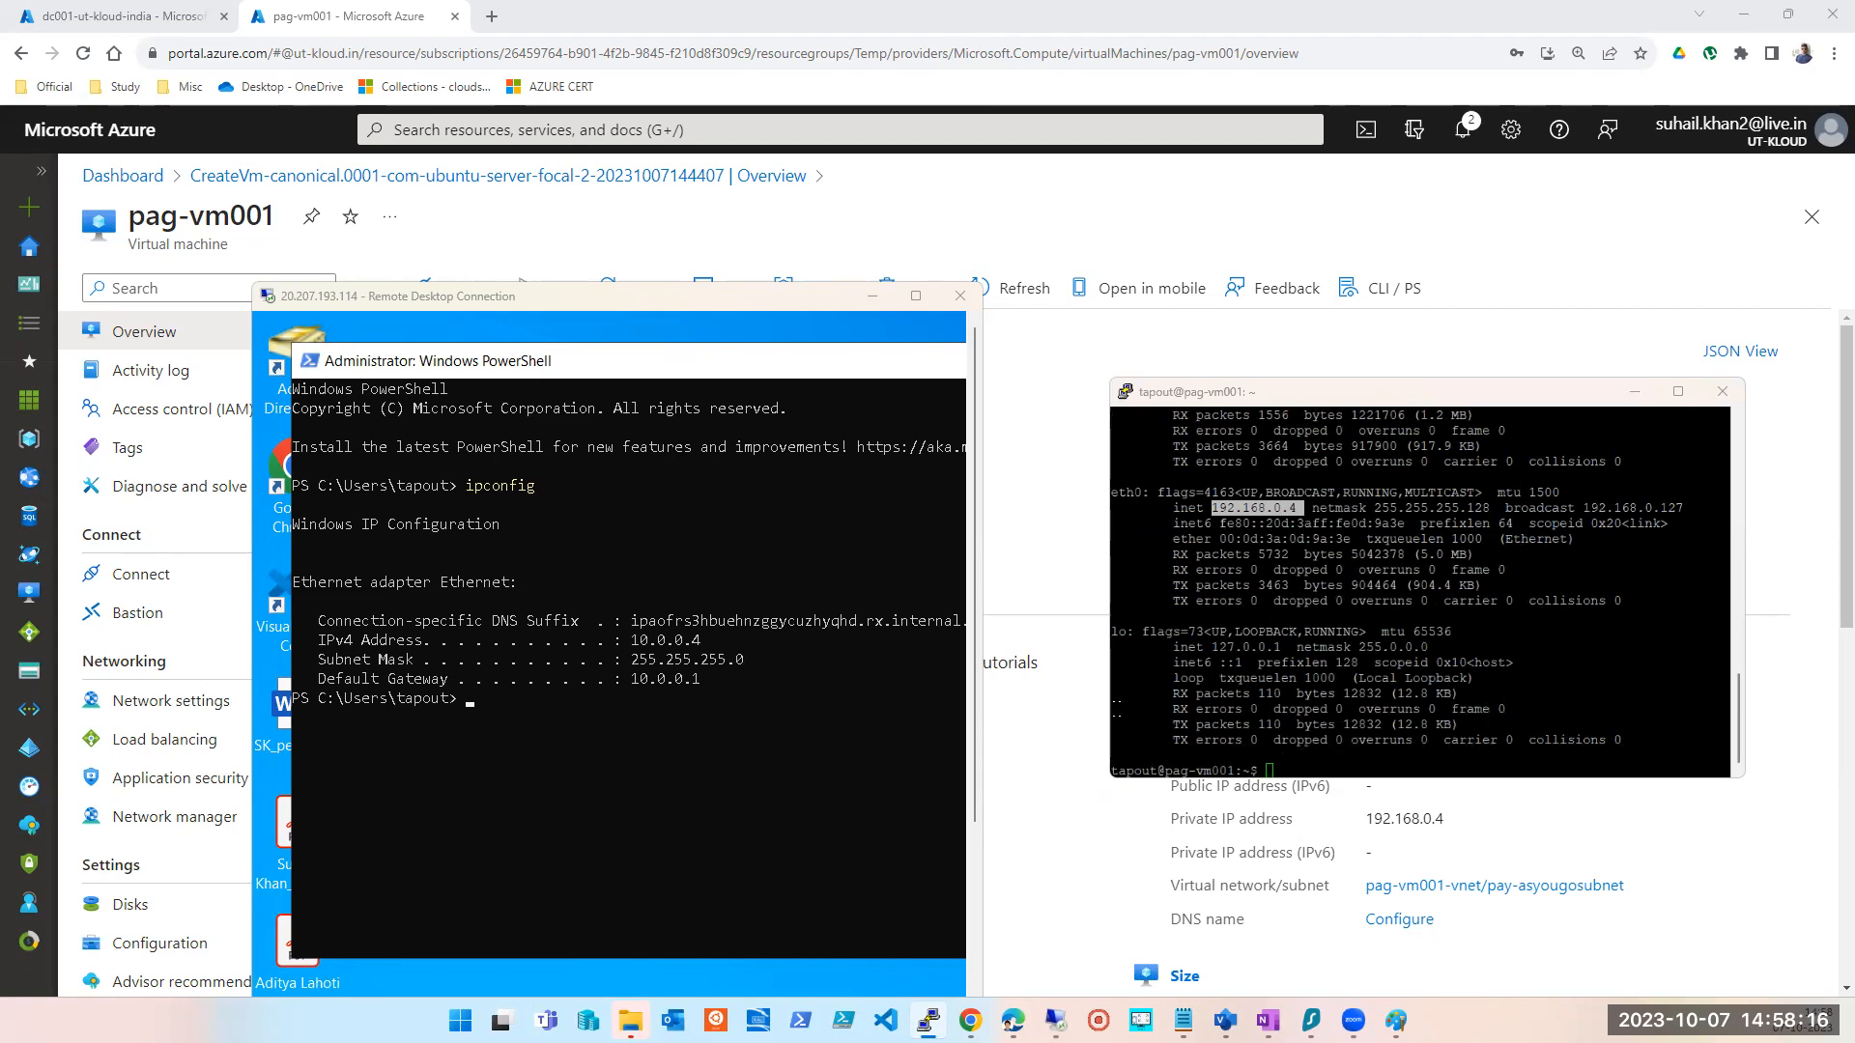
click(1272, 508)
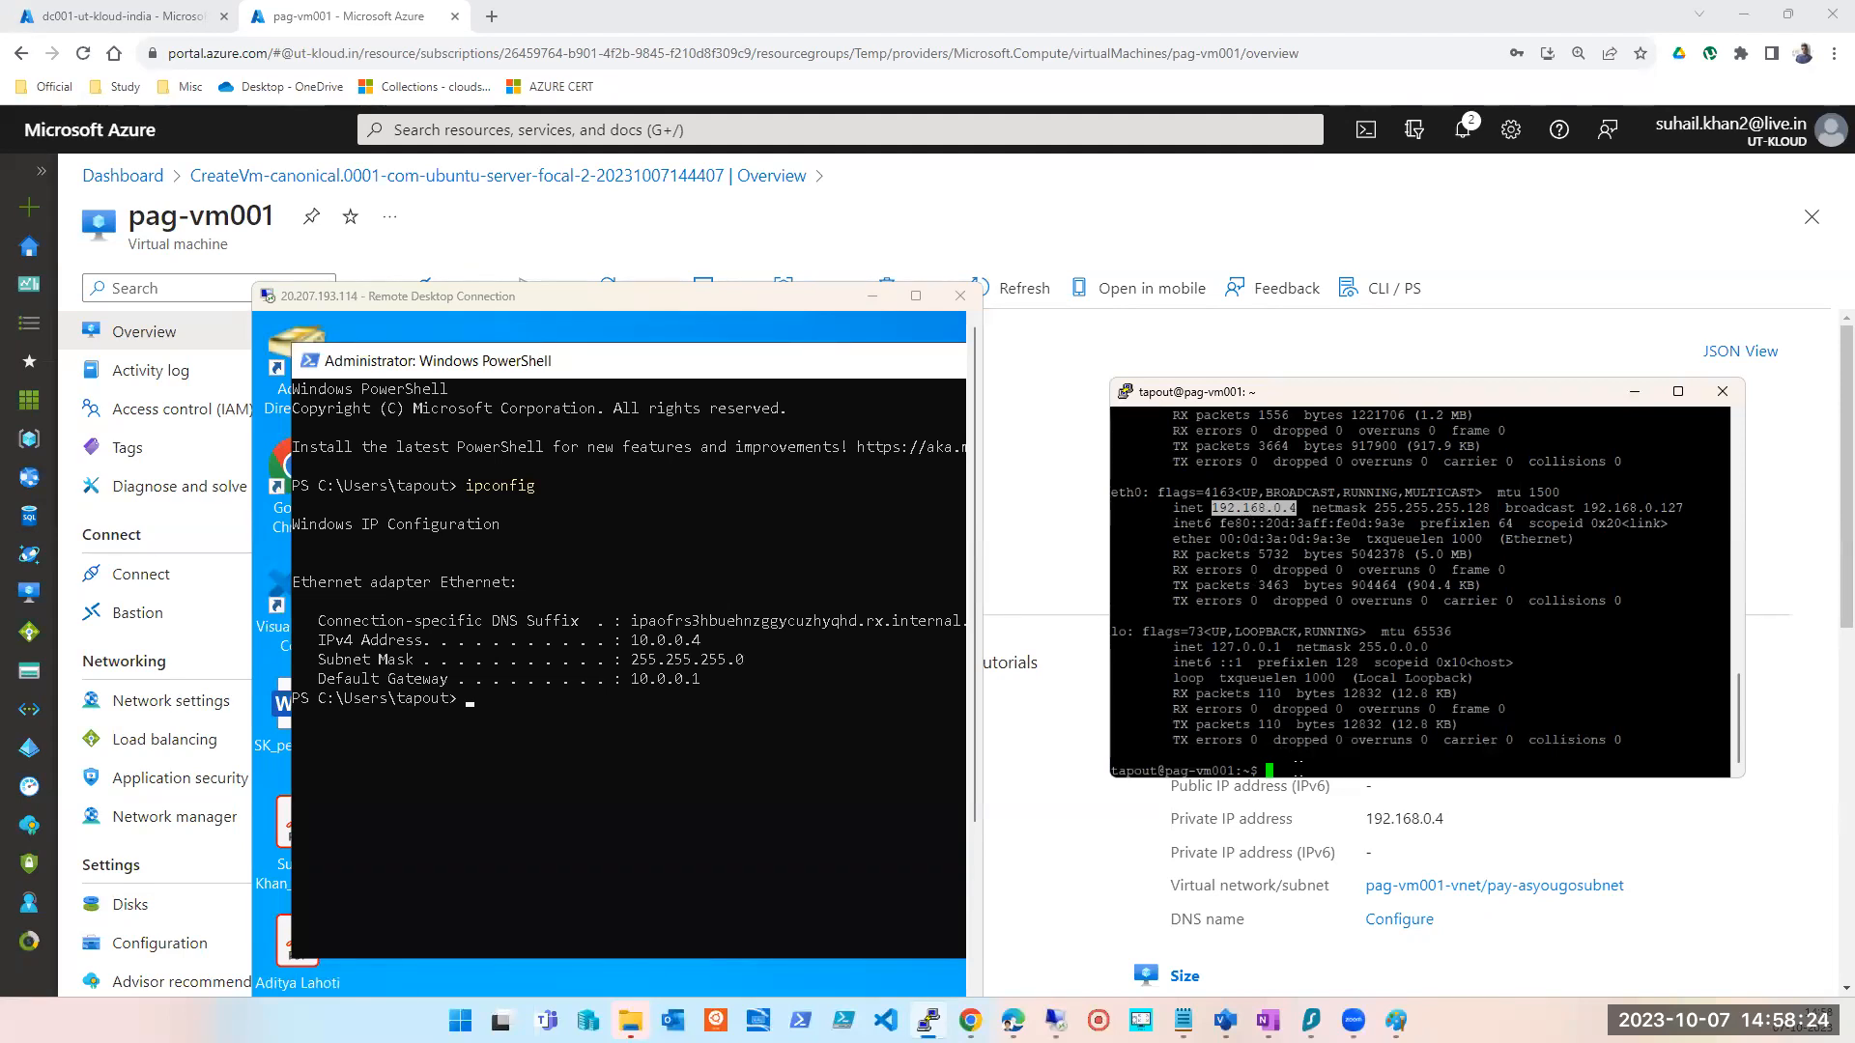
click(1295, 763)
- Begin a ping command in the Windows VM's PowerShell without entering a target address
click(783, 756)
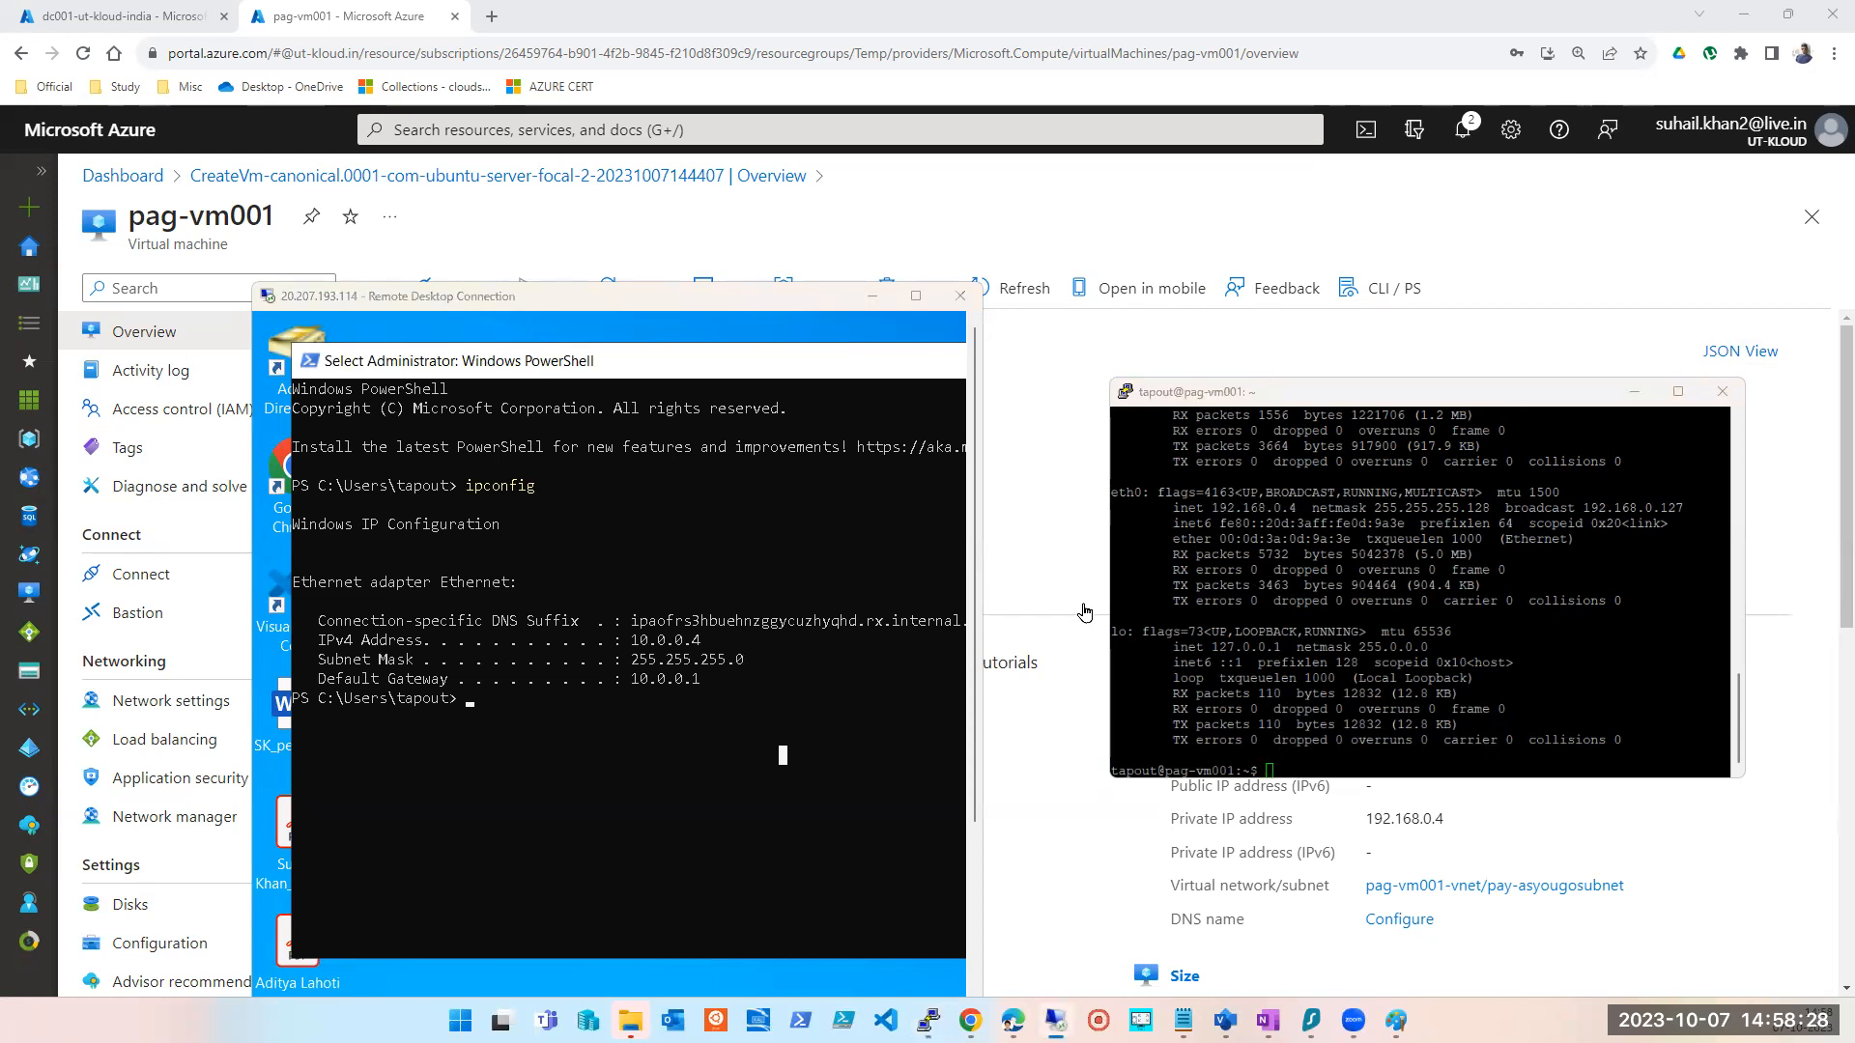
click(714, 756)
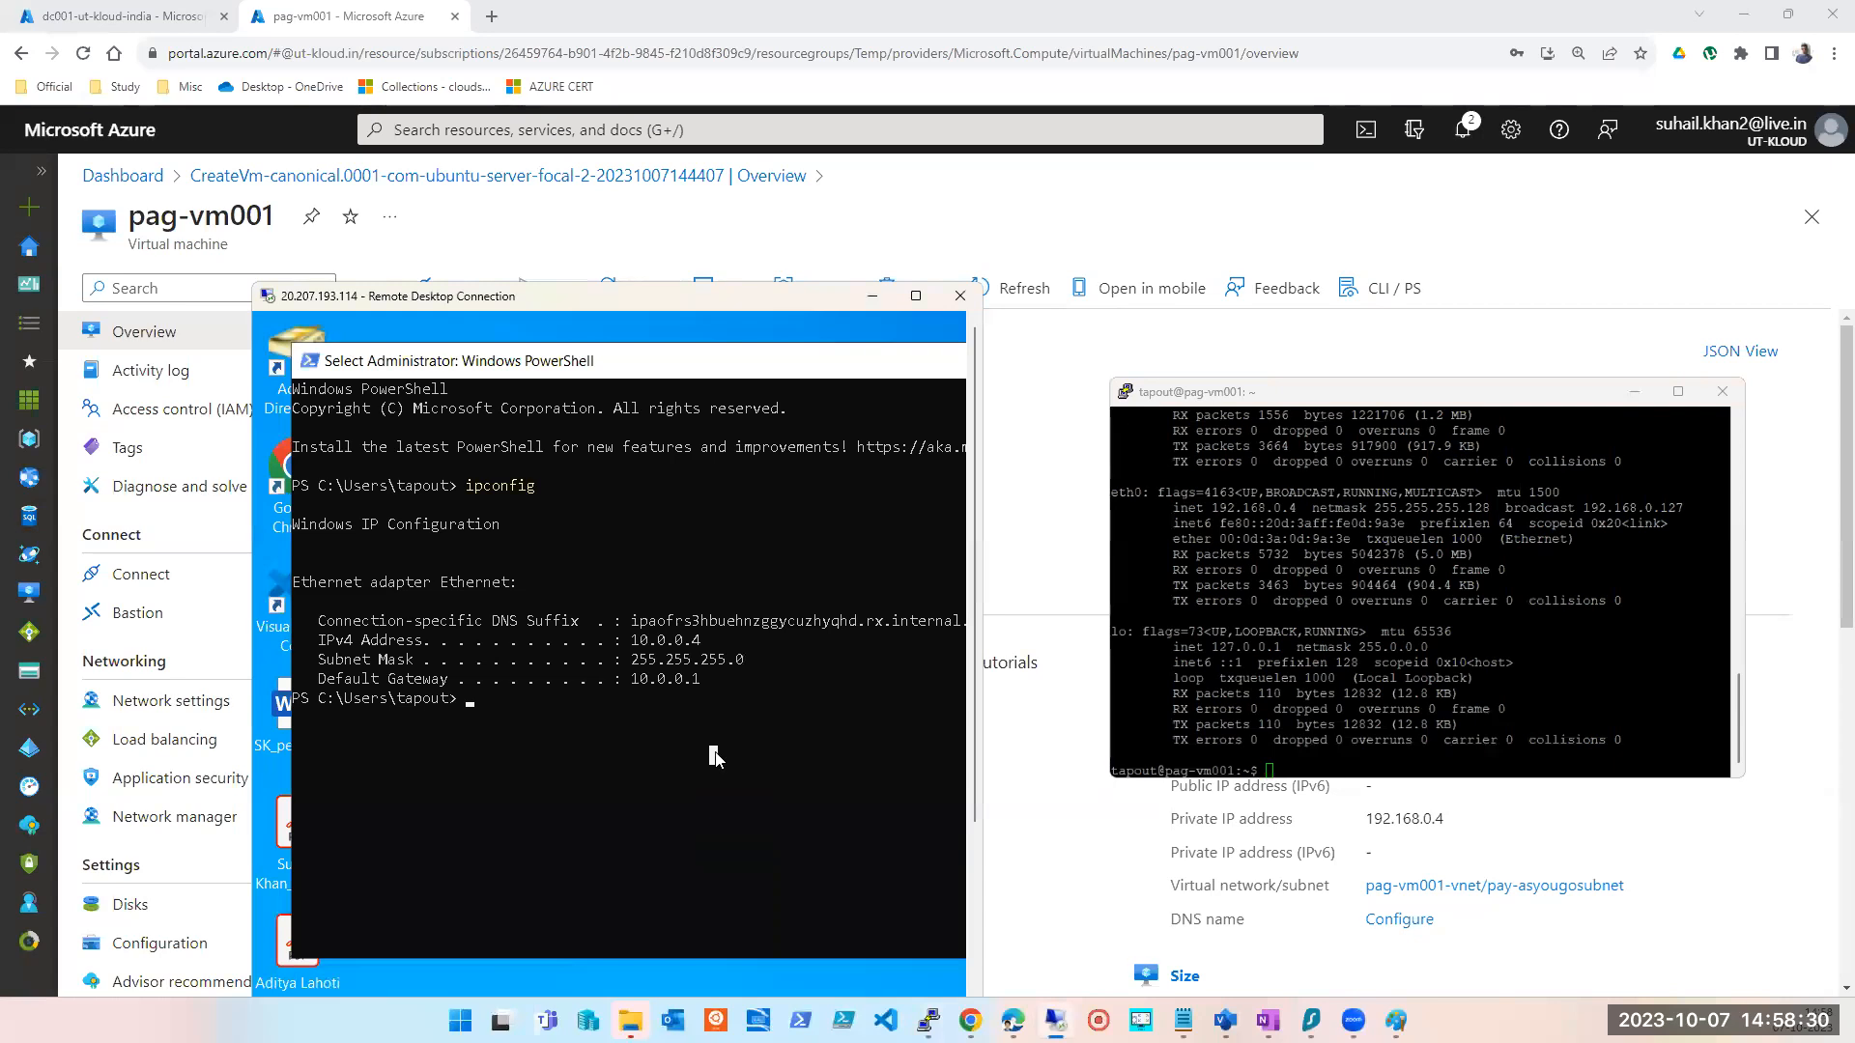
text(ping)
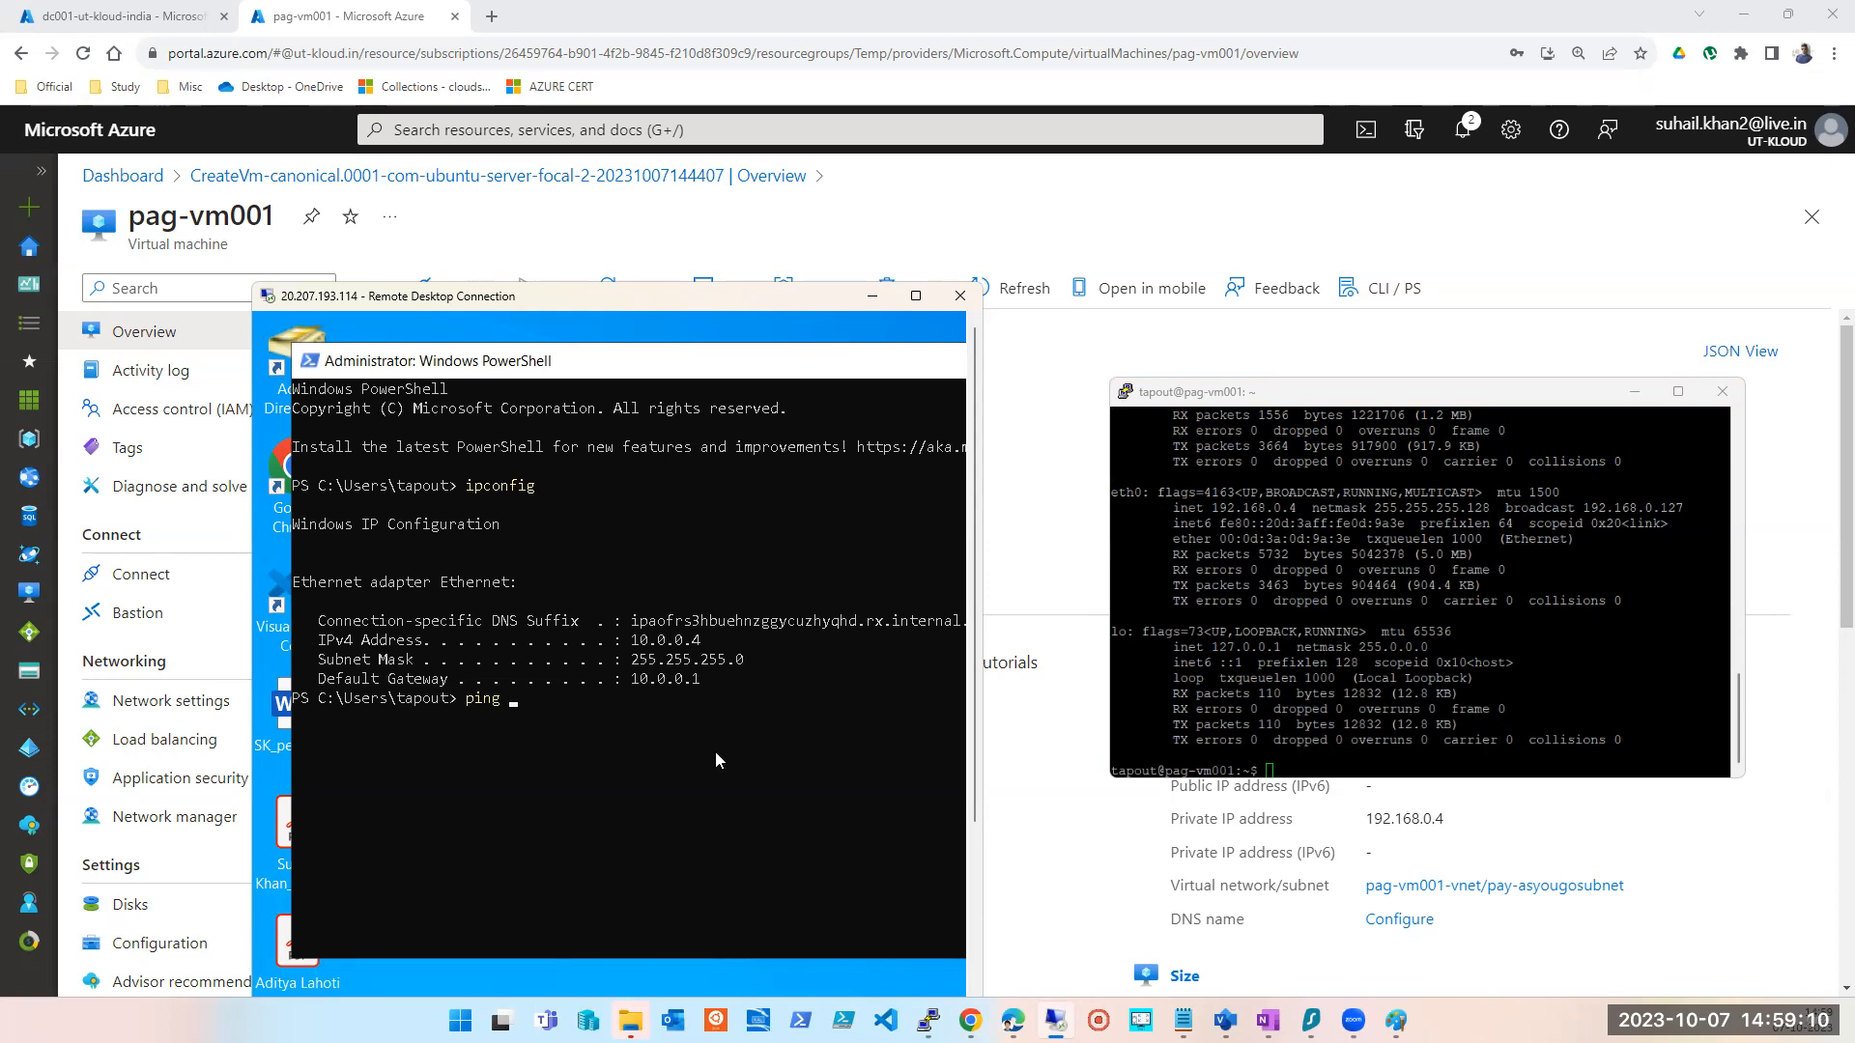
click(928, 166)
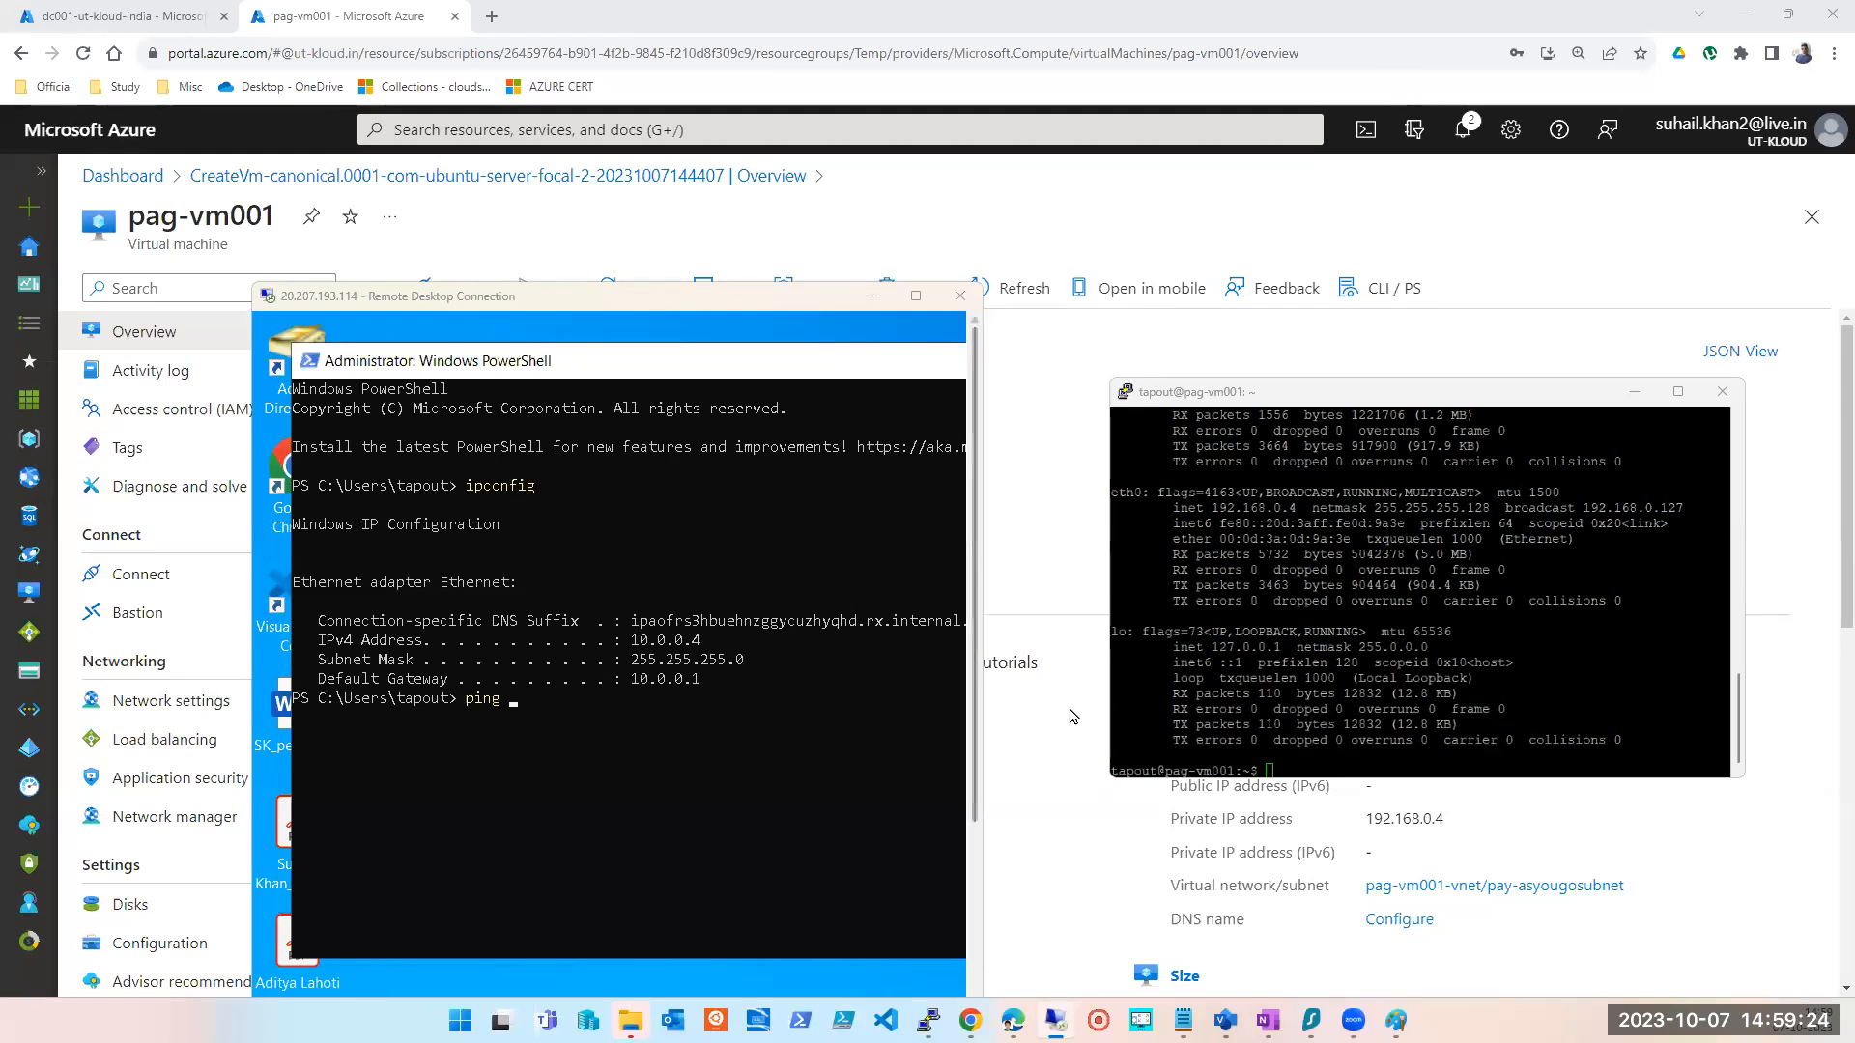
- Prepare the command ping 10.0.0.4 in the Linux terminal without running it
click(1307, 760)
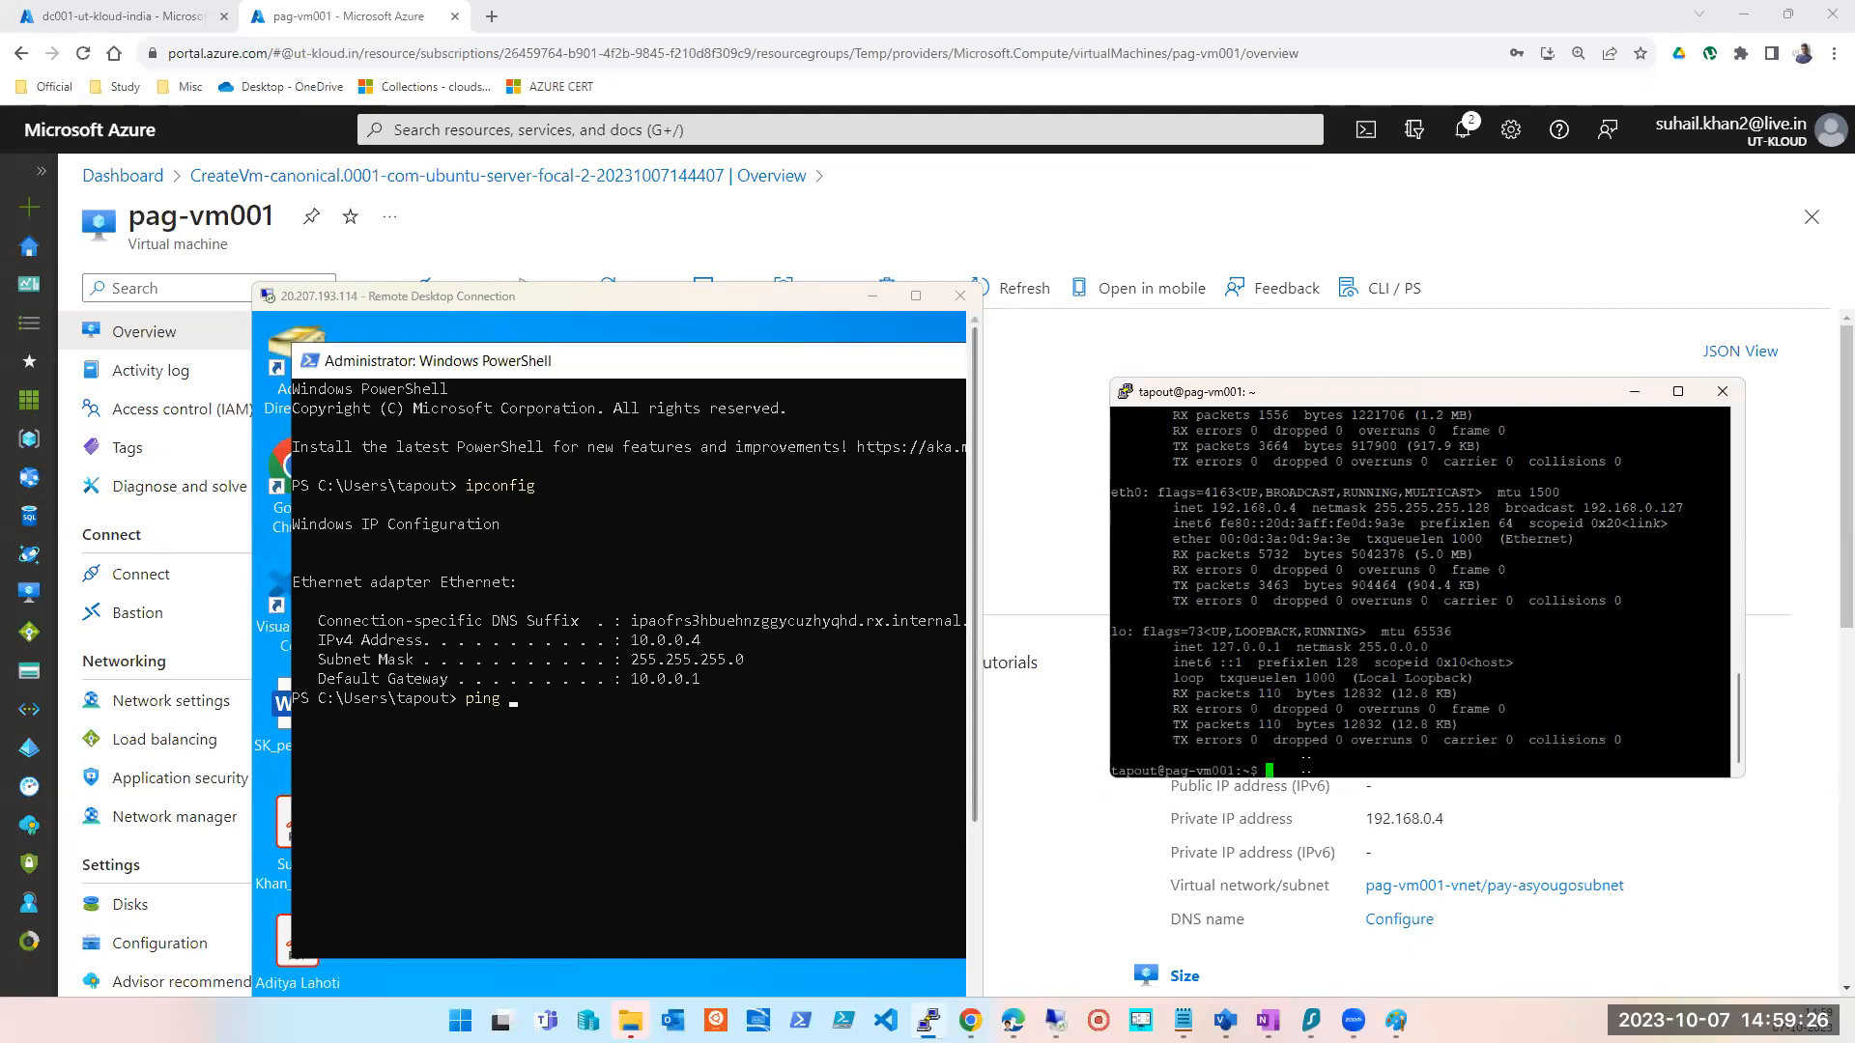
text(ping 10.0.04)
key(BackSpace)
text(.4)
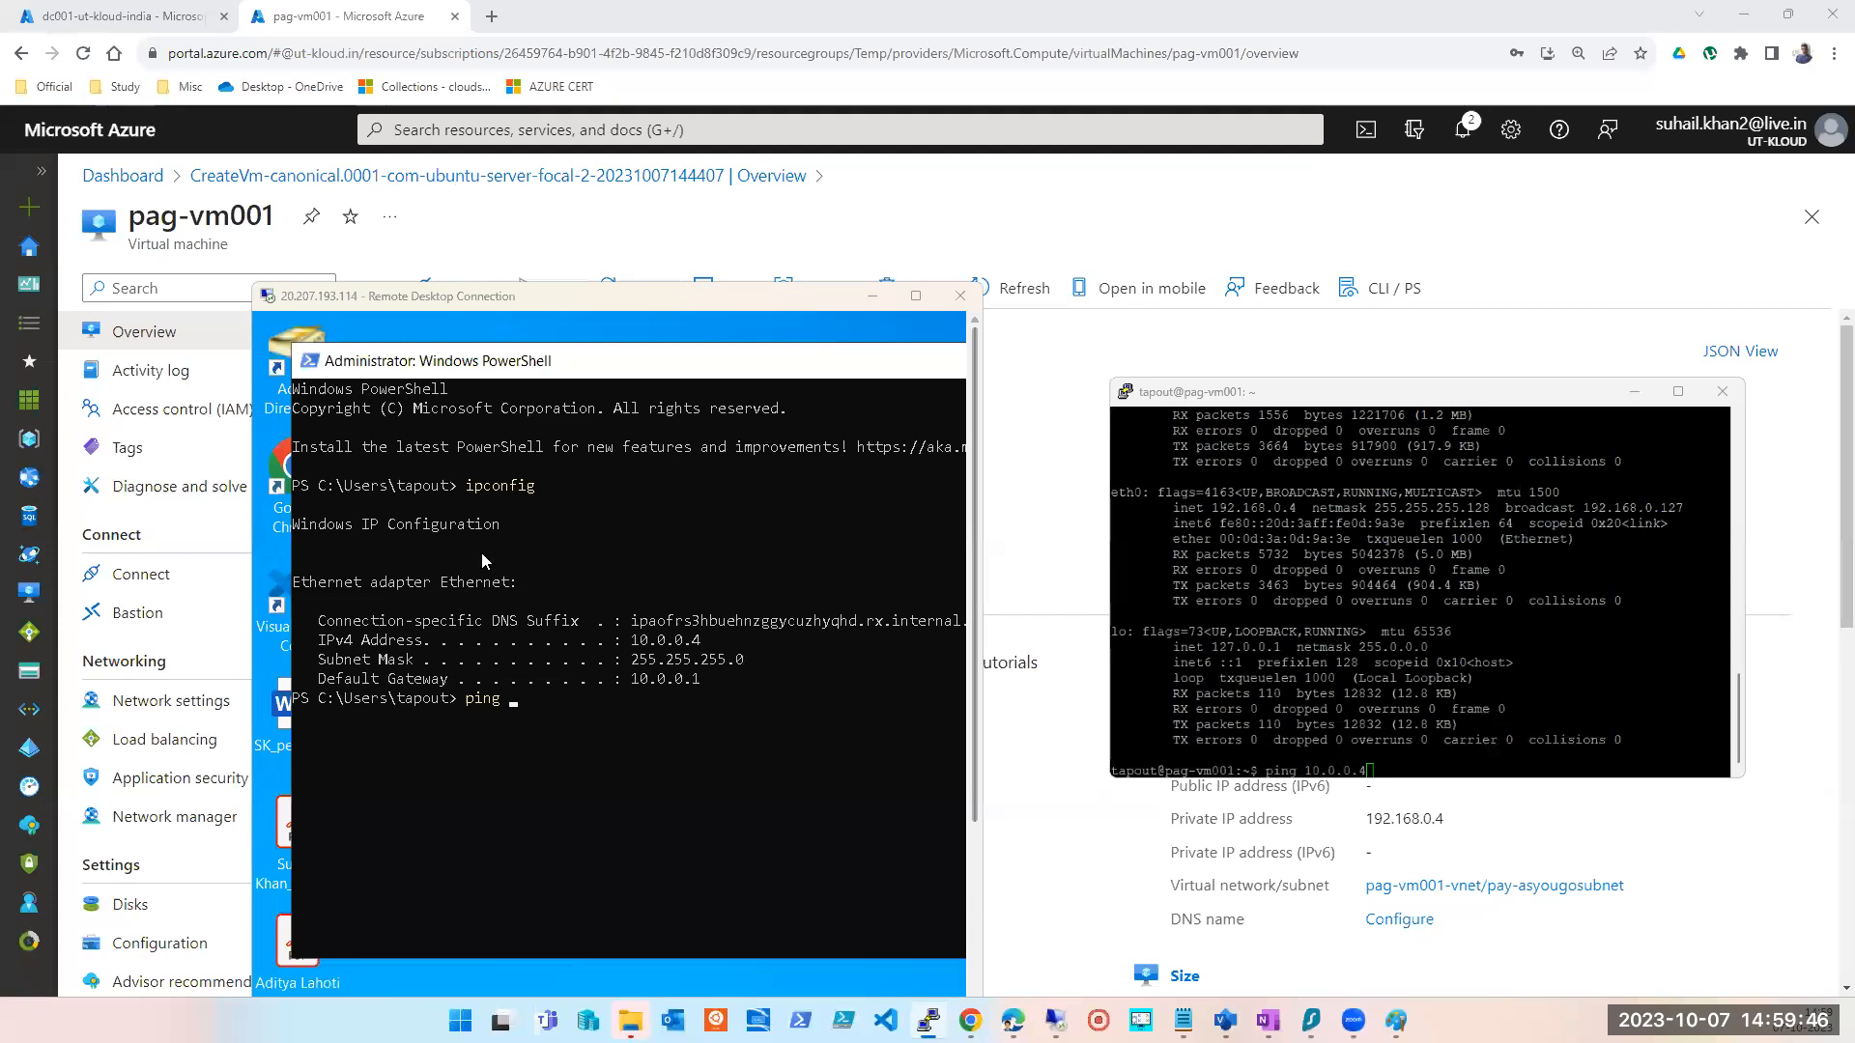
- Complete the PowerShell command as ping 192.168.0.4 -t without running it
click(518, 789)
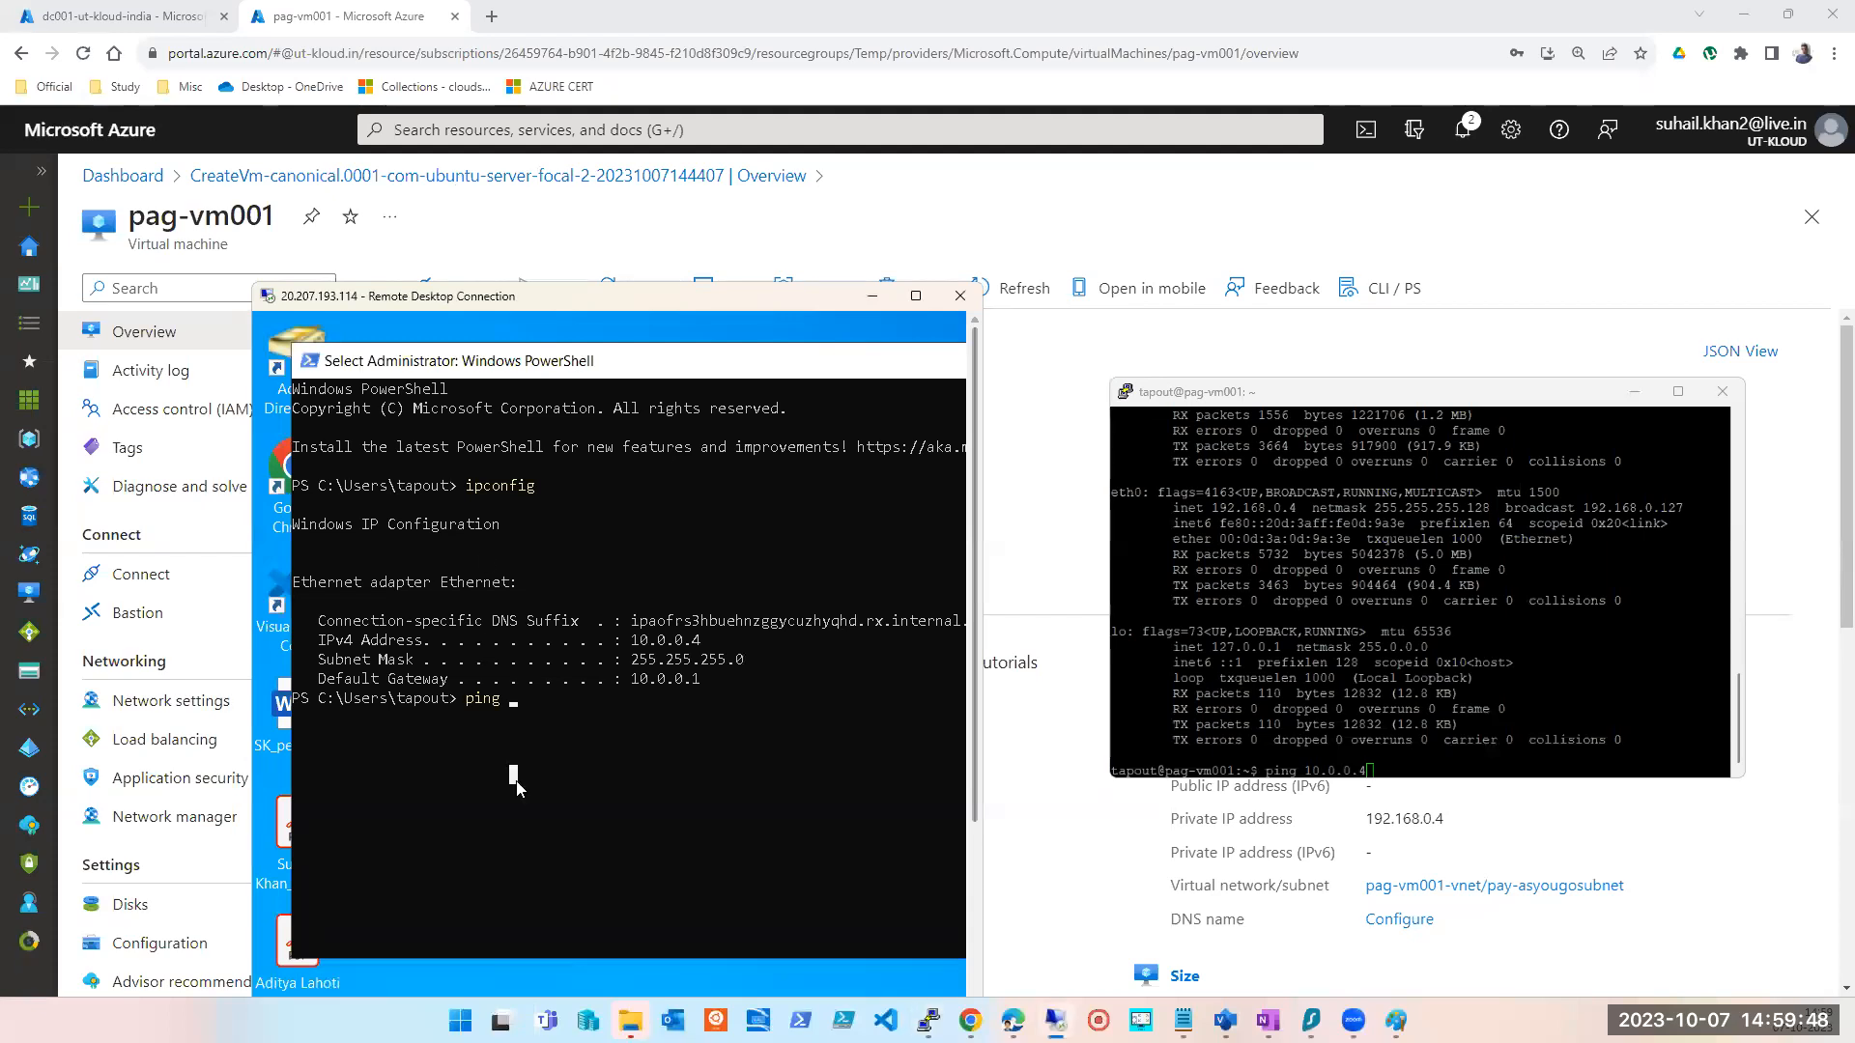
text(192.)
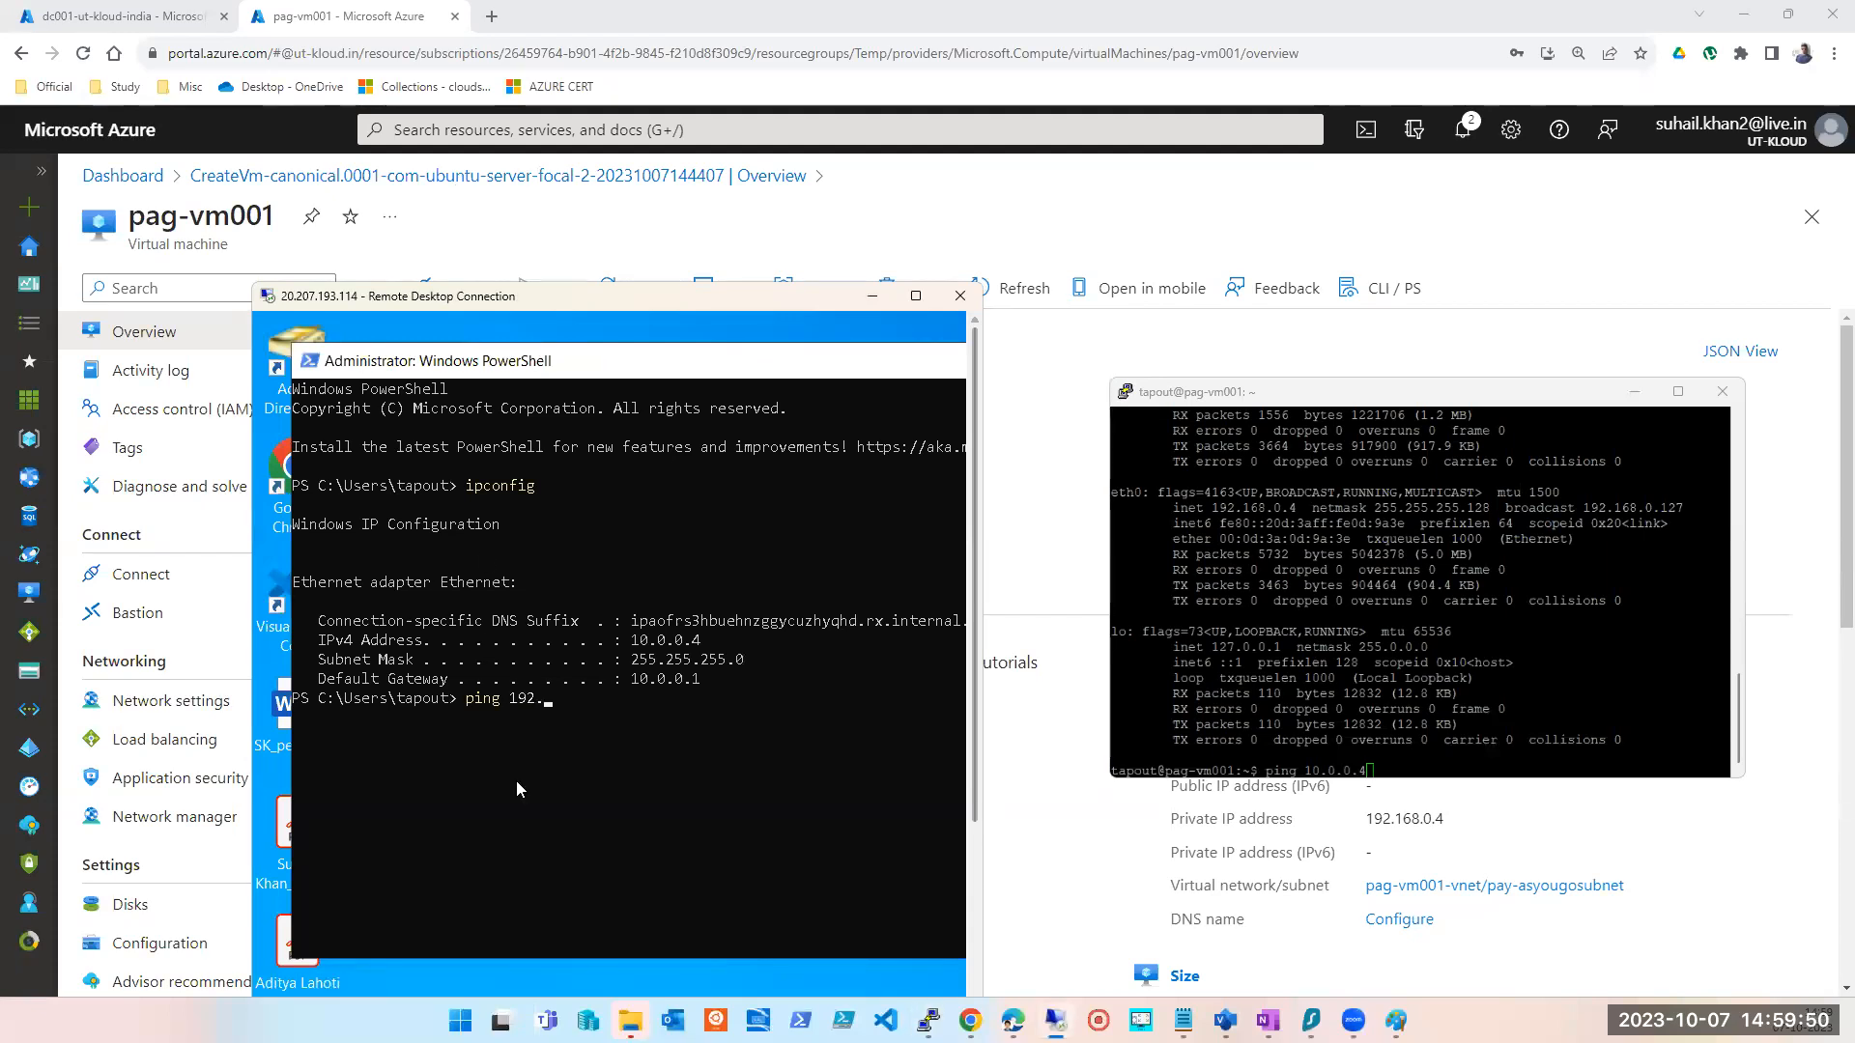
text(168.0.4)
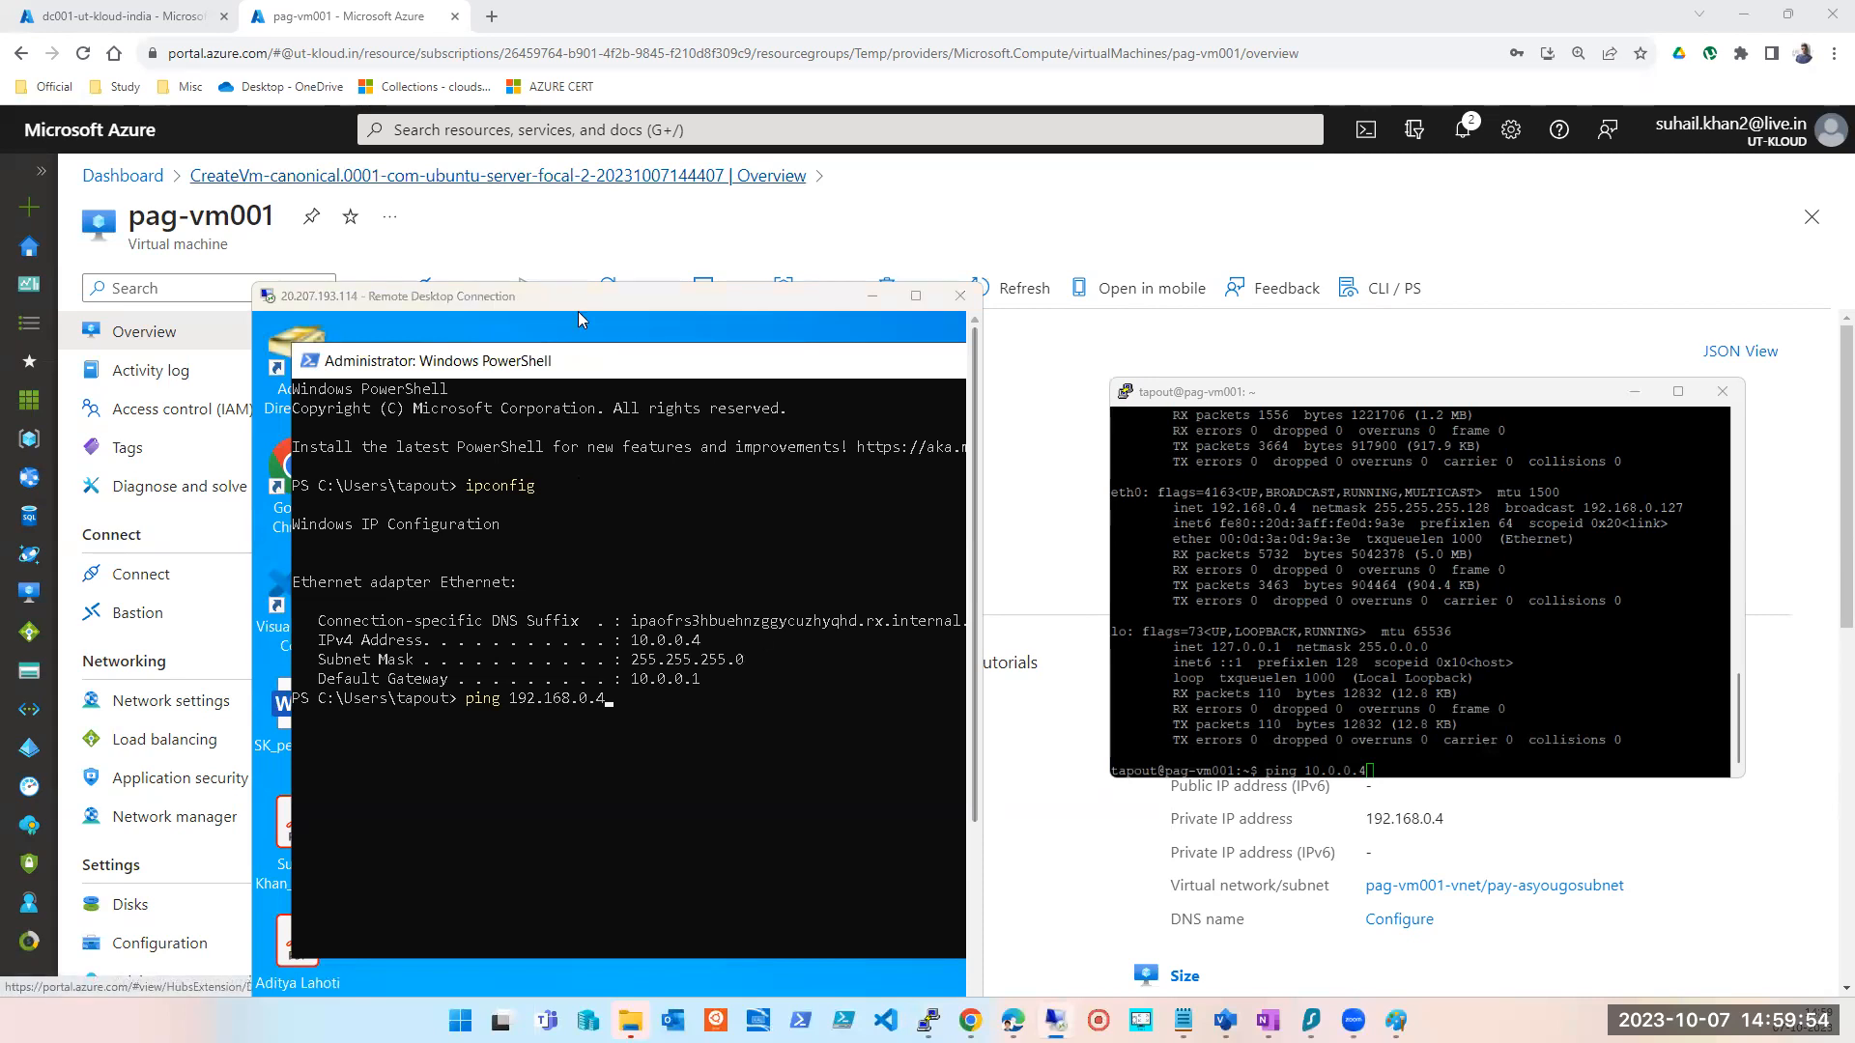
text( -)
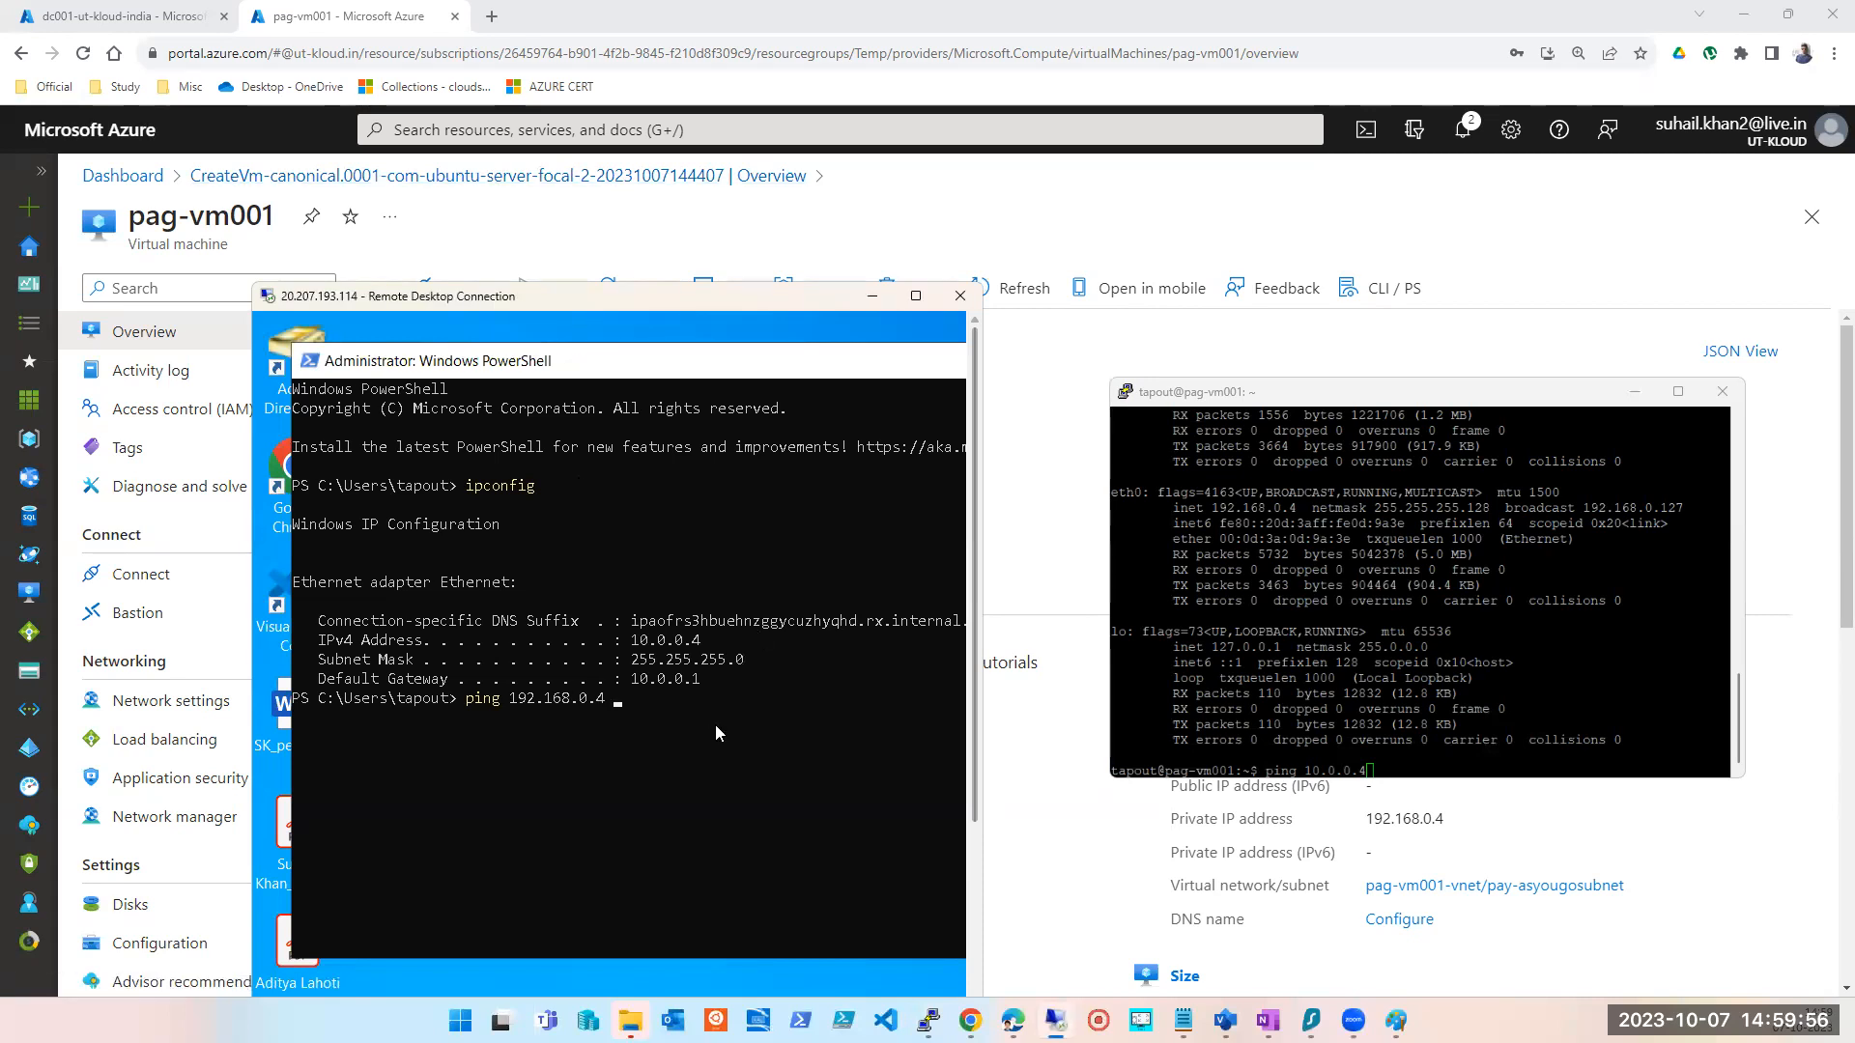
text(t)
- Switch to OneNote and review the Azure Network page's notes on reserved addresses, then return to the terminals
click(1268, 1020)
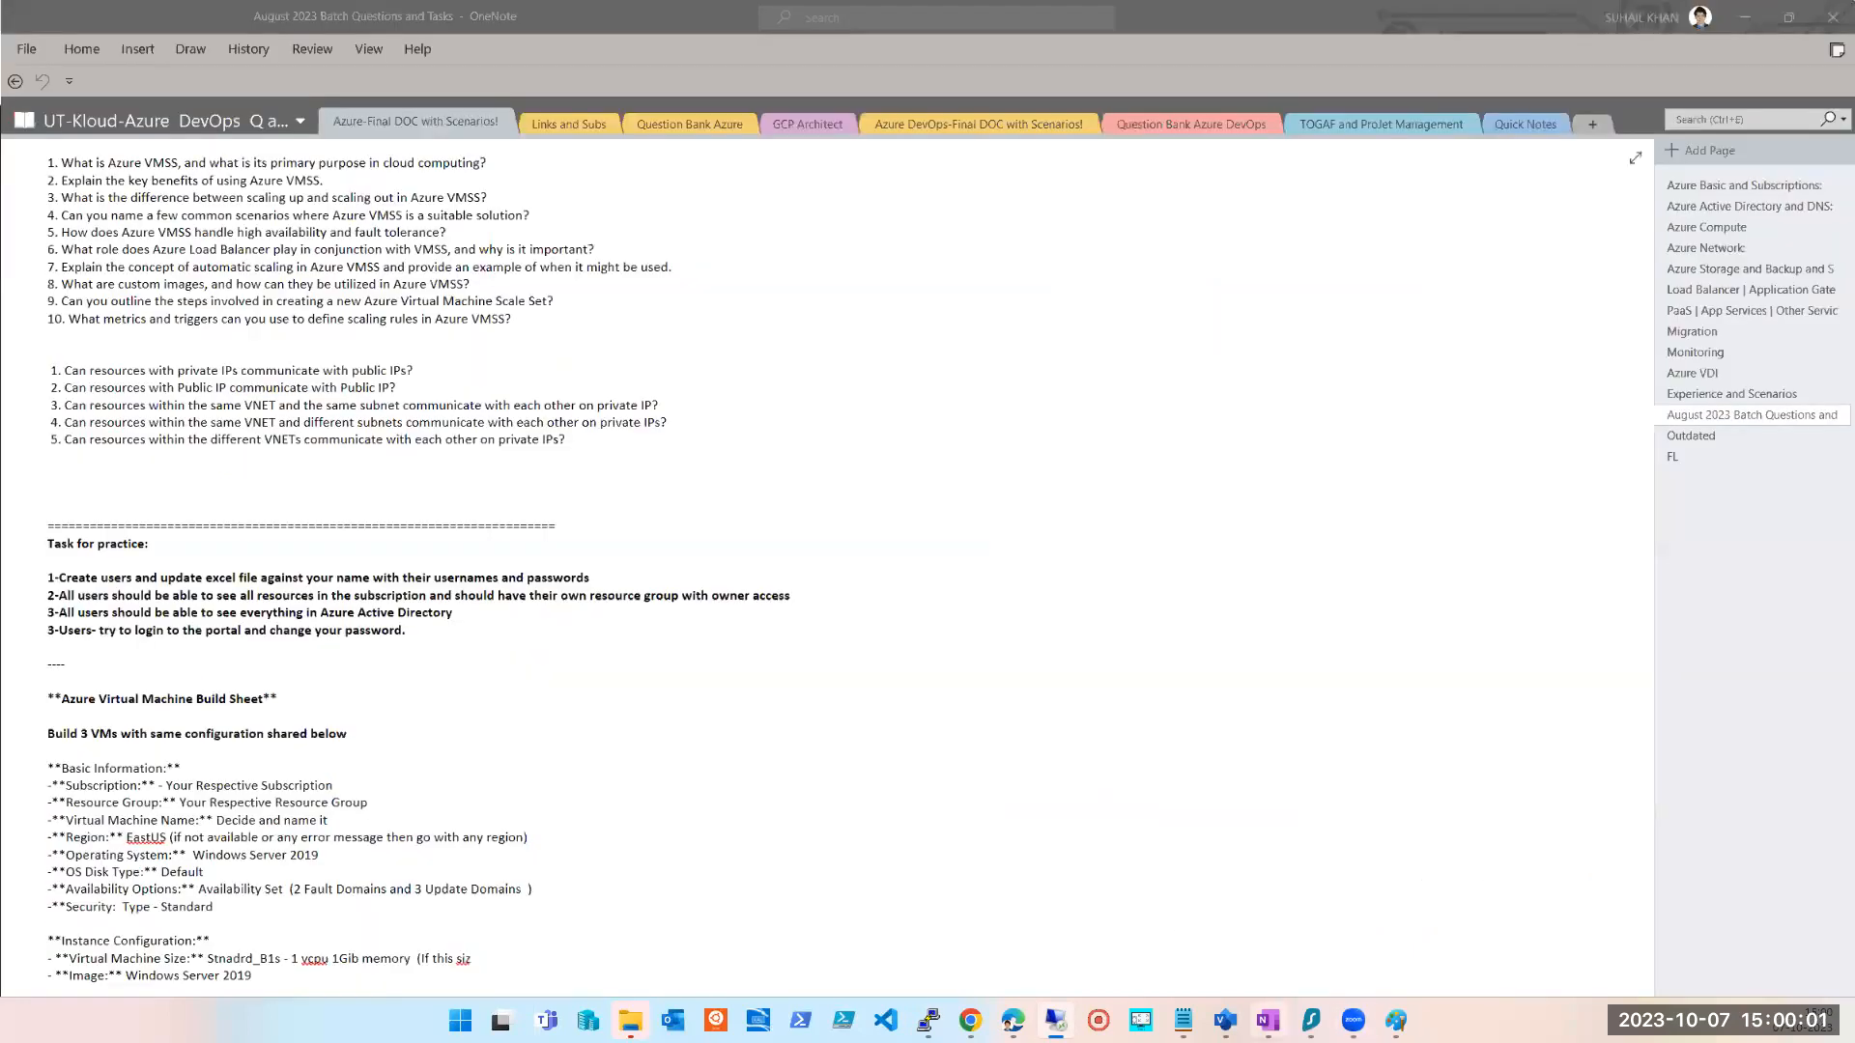
click(1707, 252)
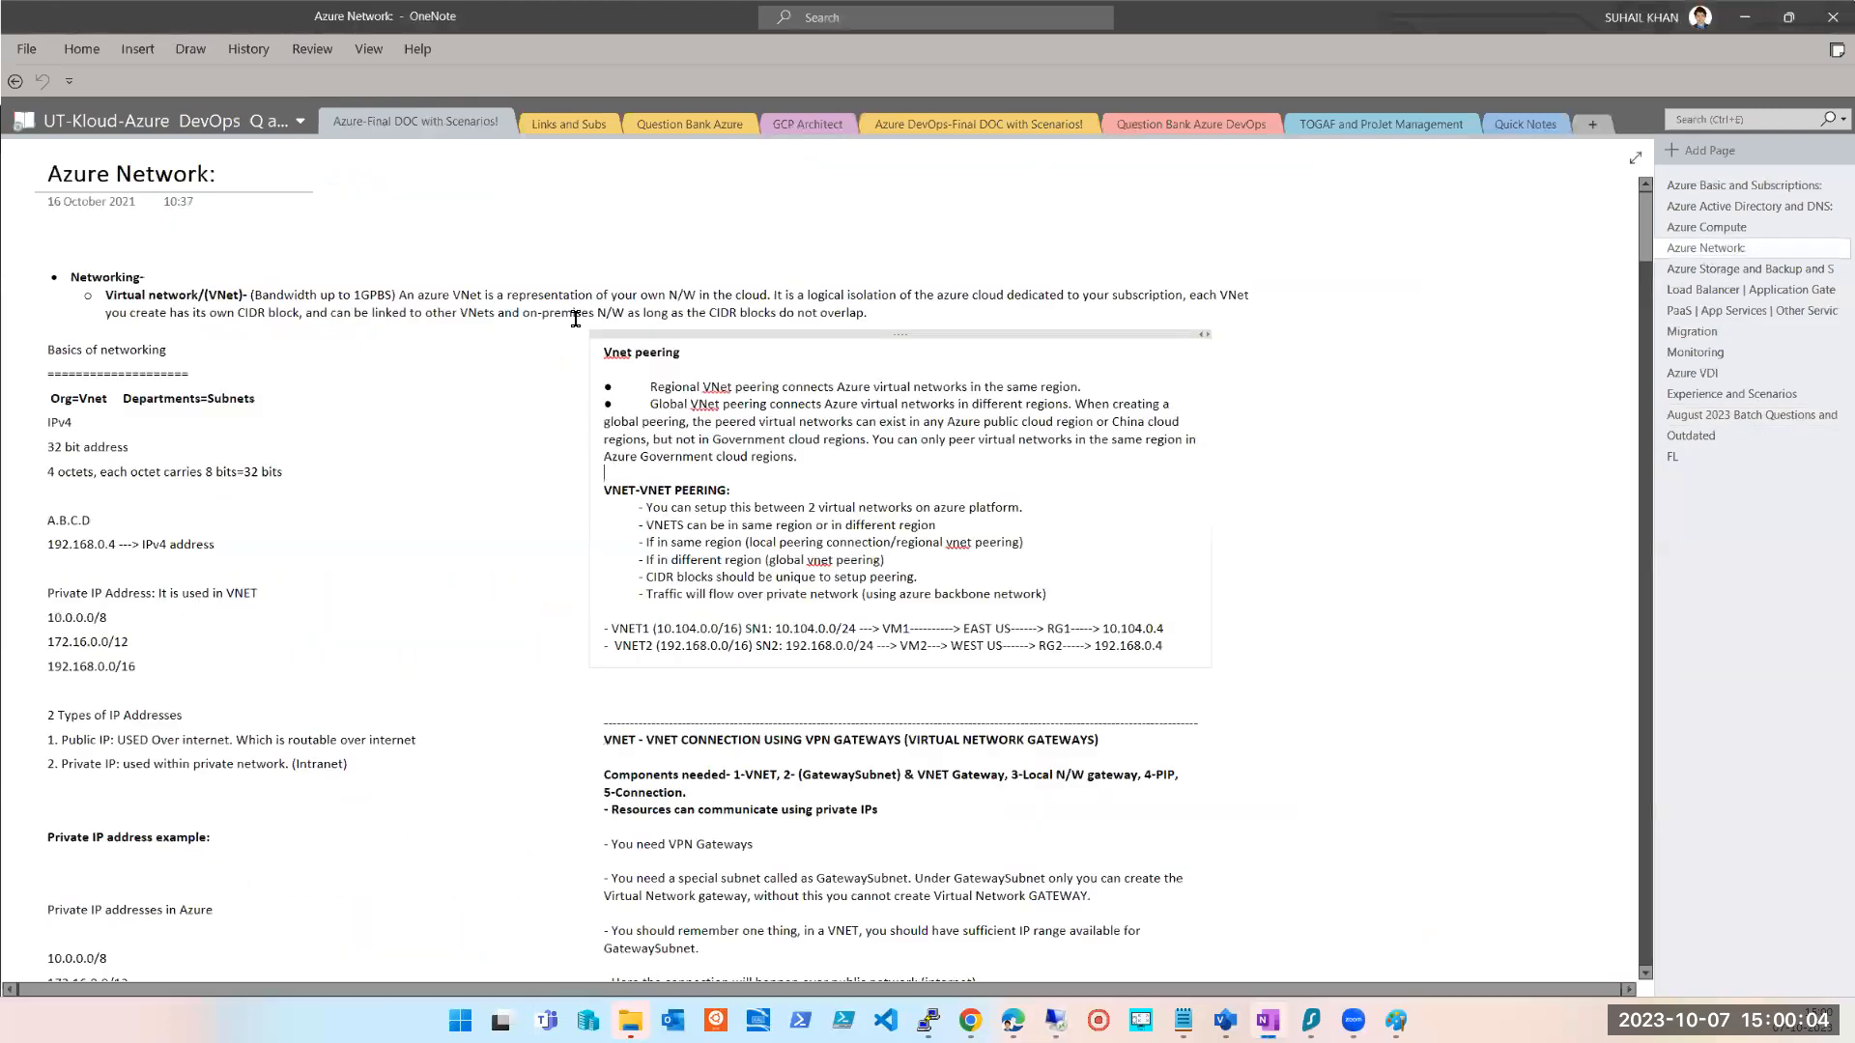
scroll(380, 521, down, 5)
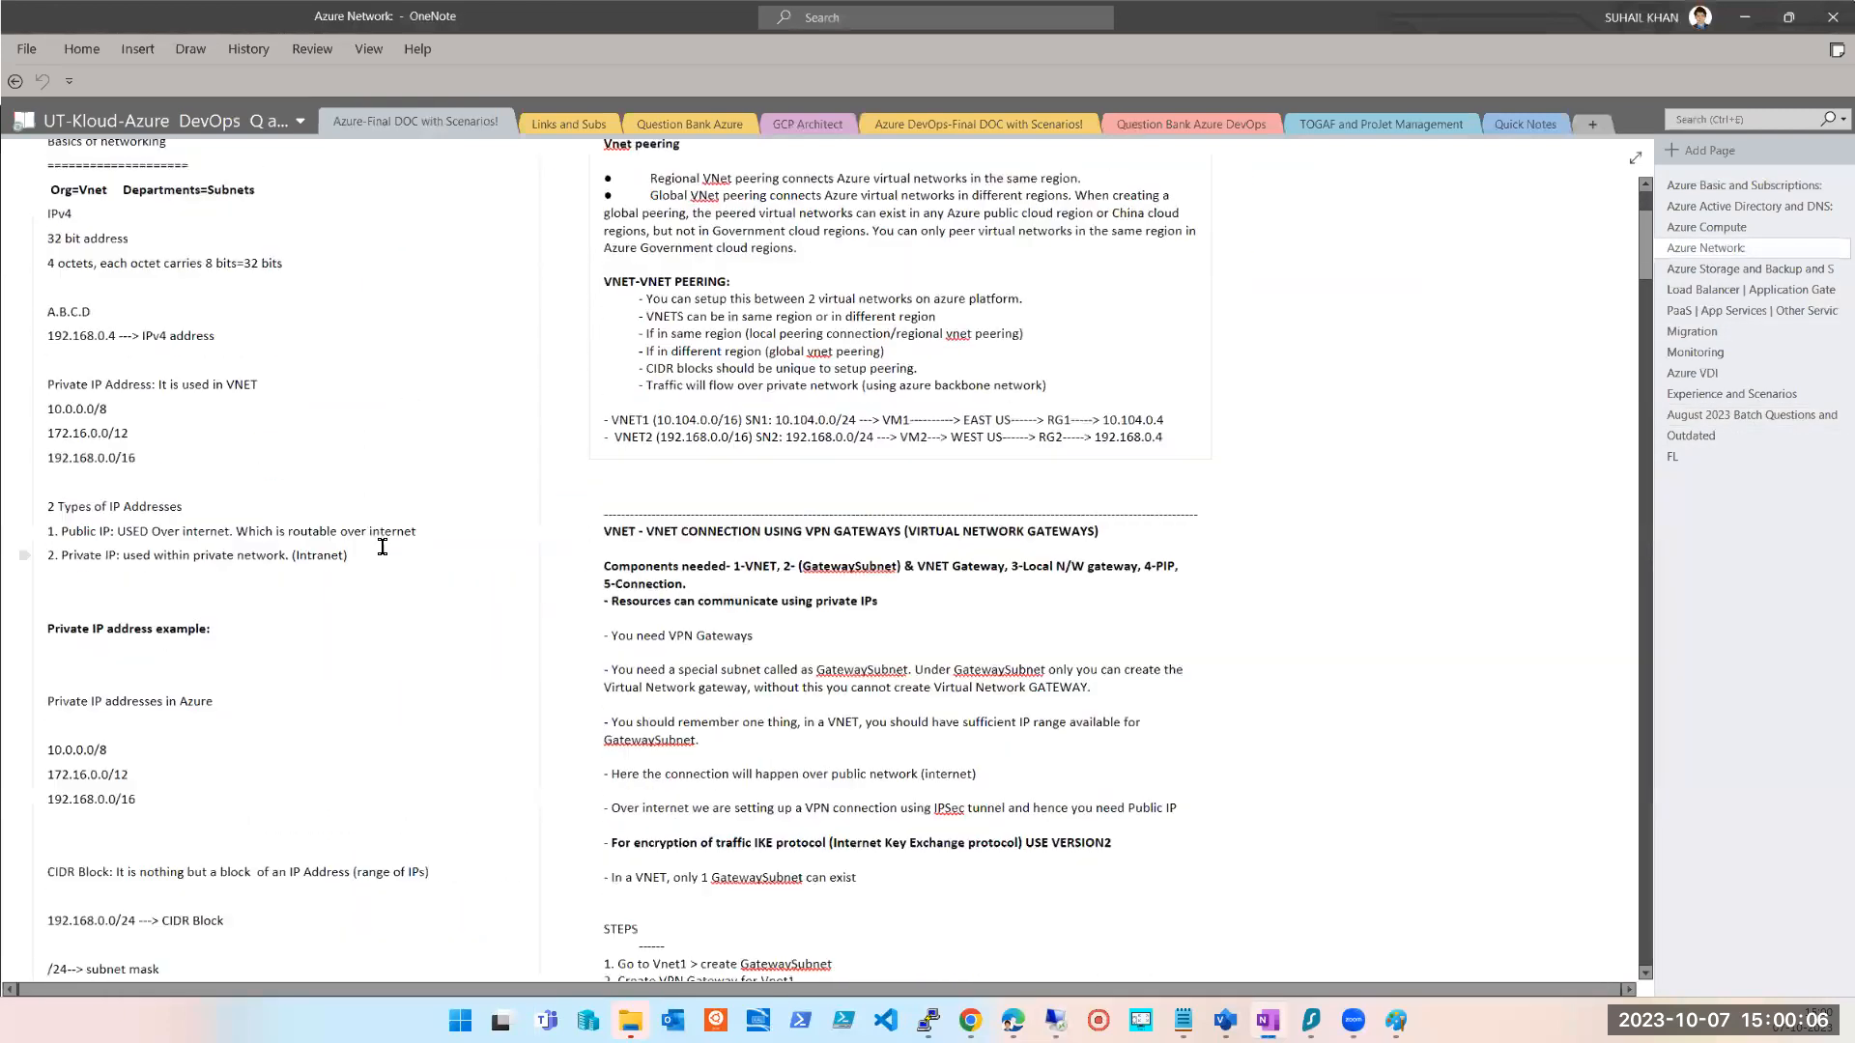
scroll(381, 548, down, 6)
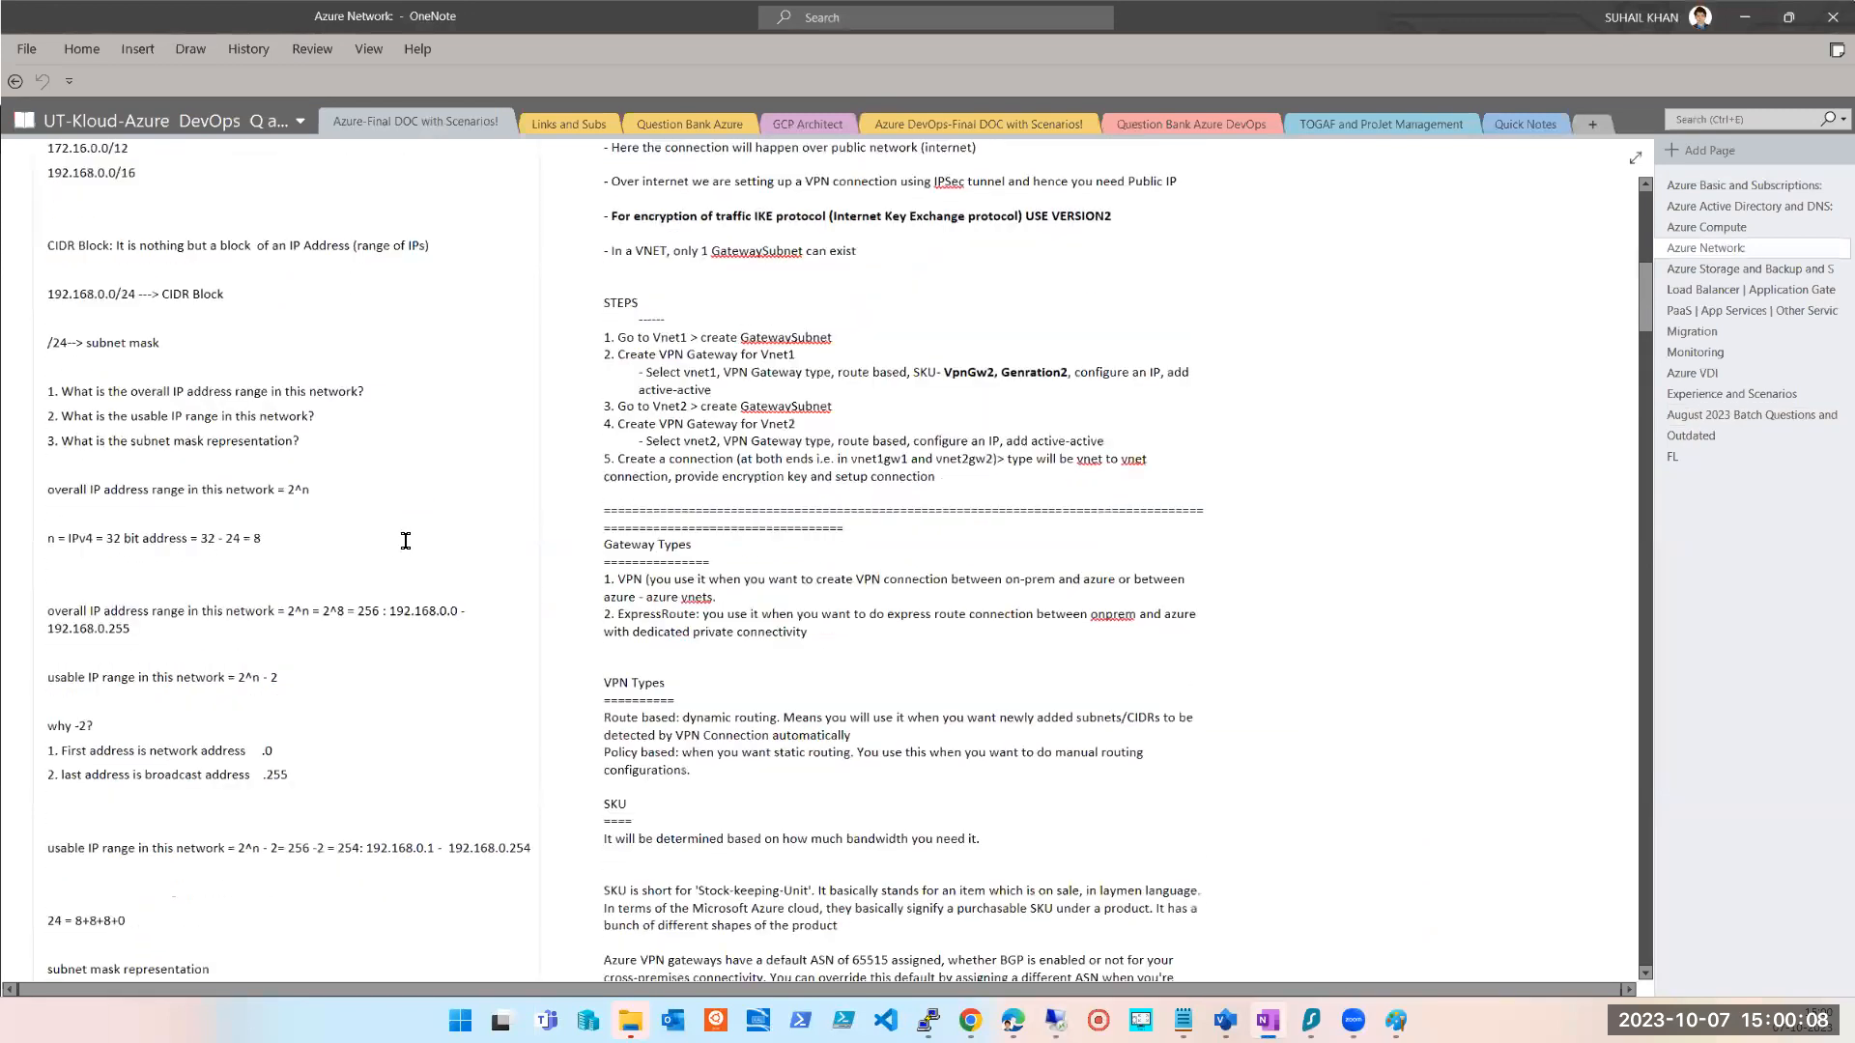
scroll(406, 541, down, 4)
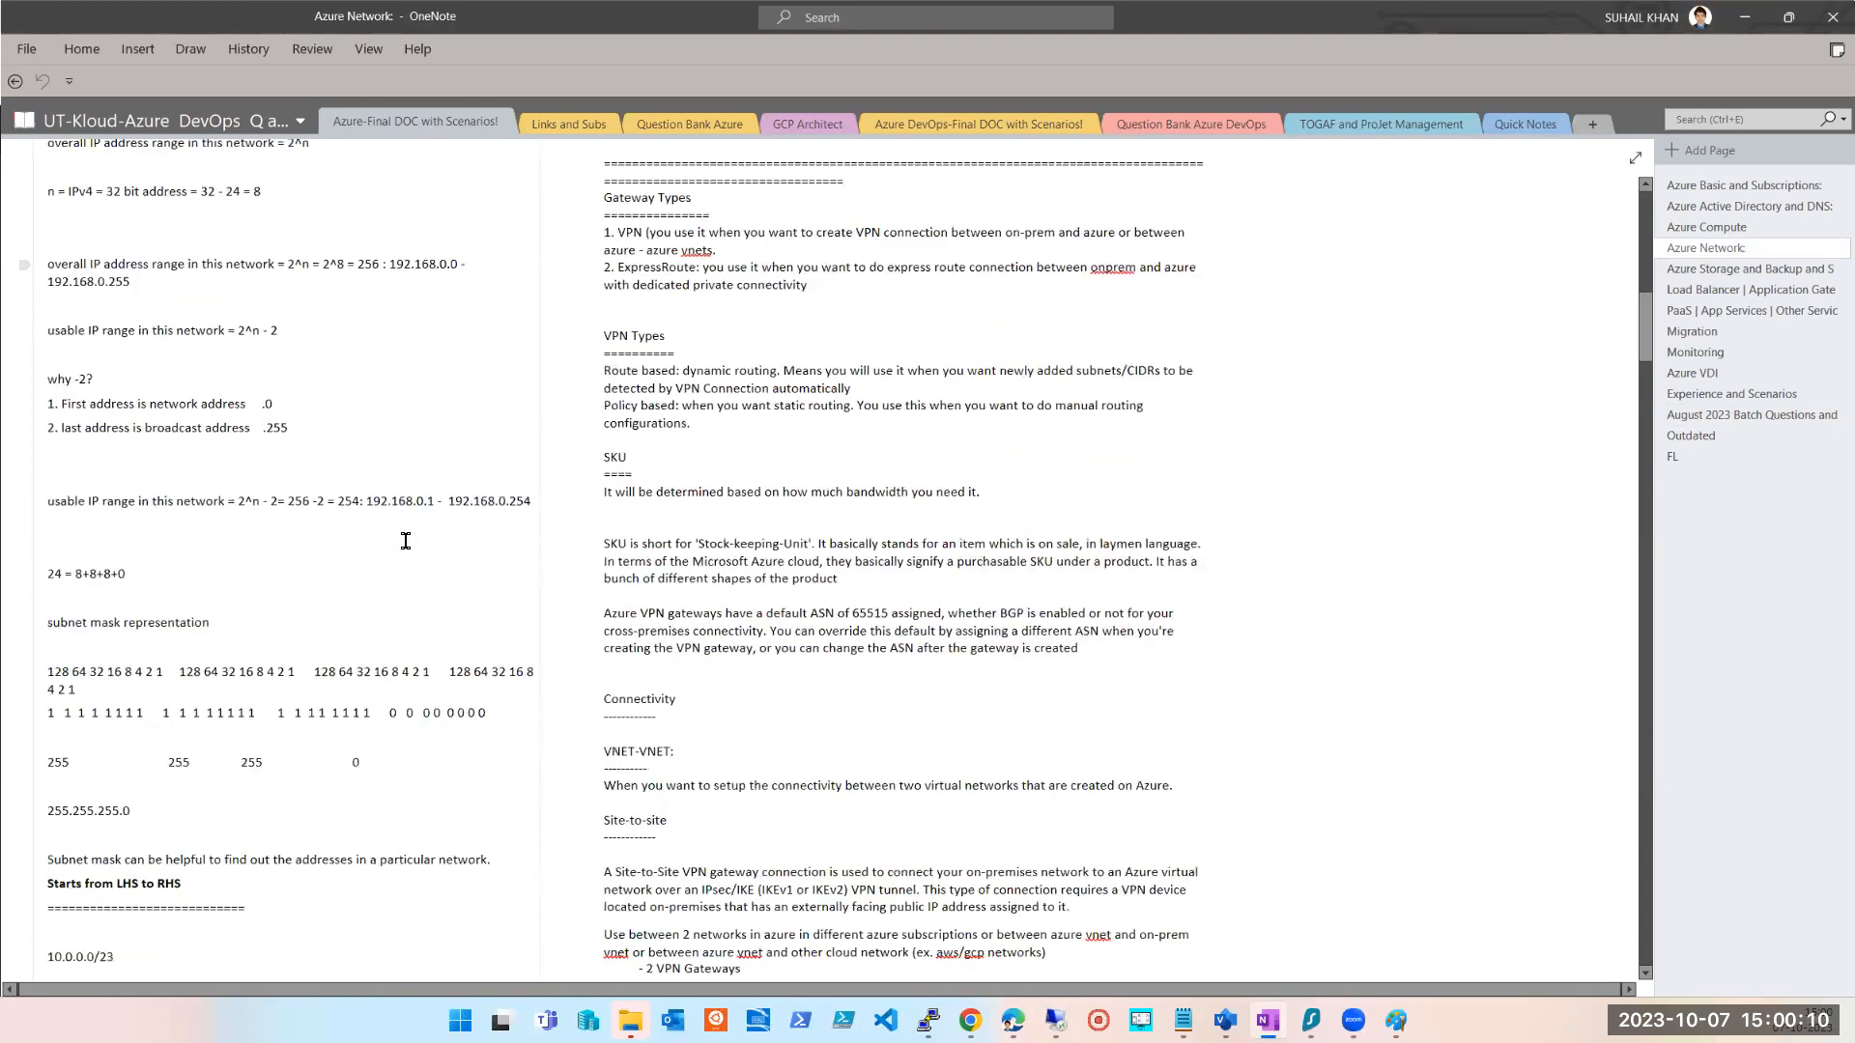
scroll(406, 535, down, 8)
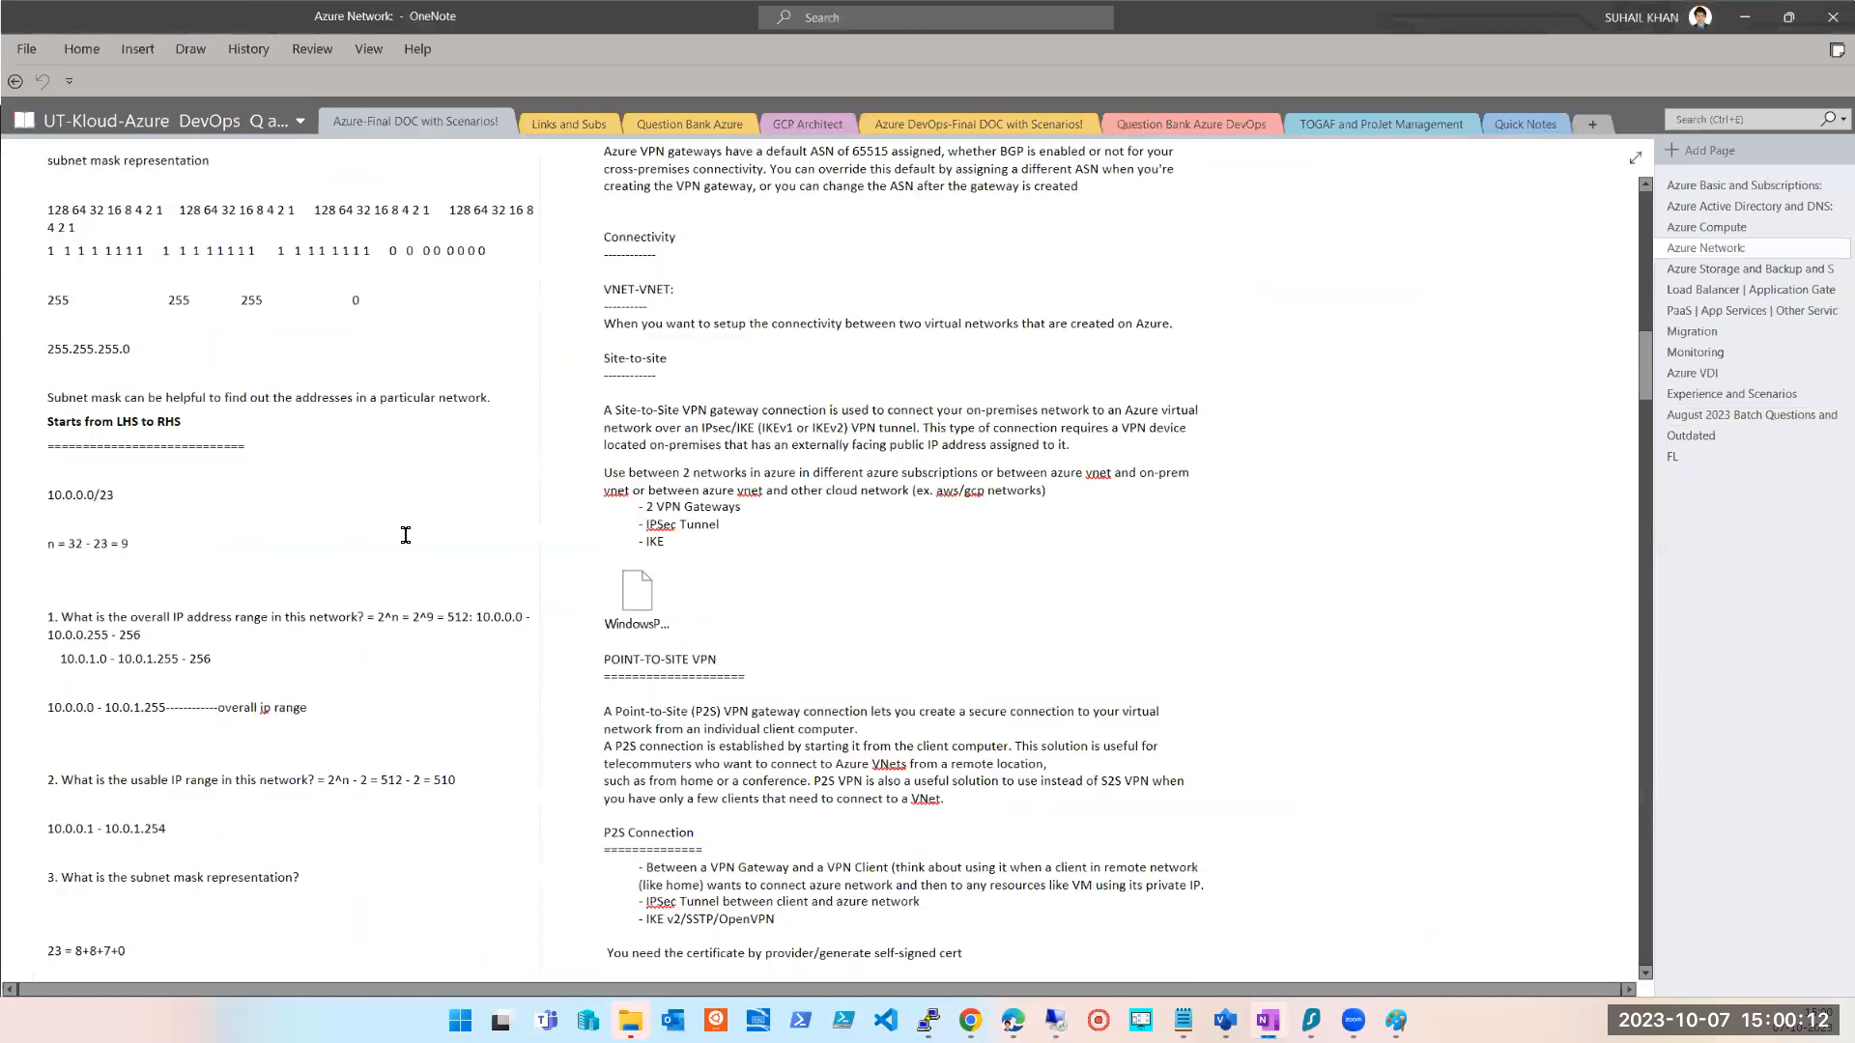
scroll(404, 533, down, 5)
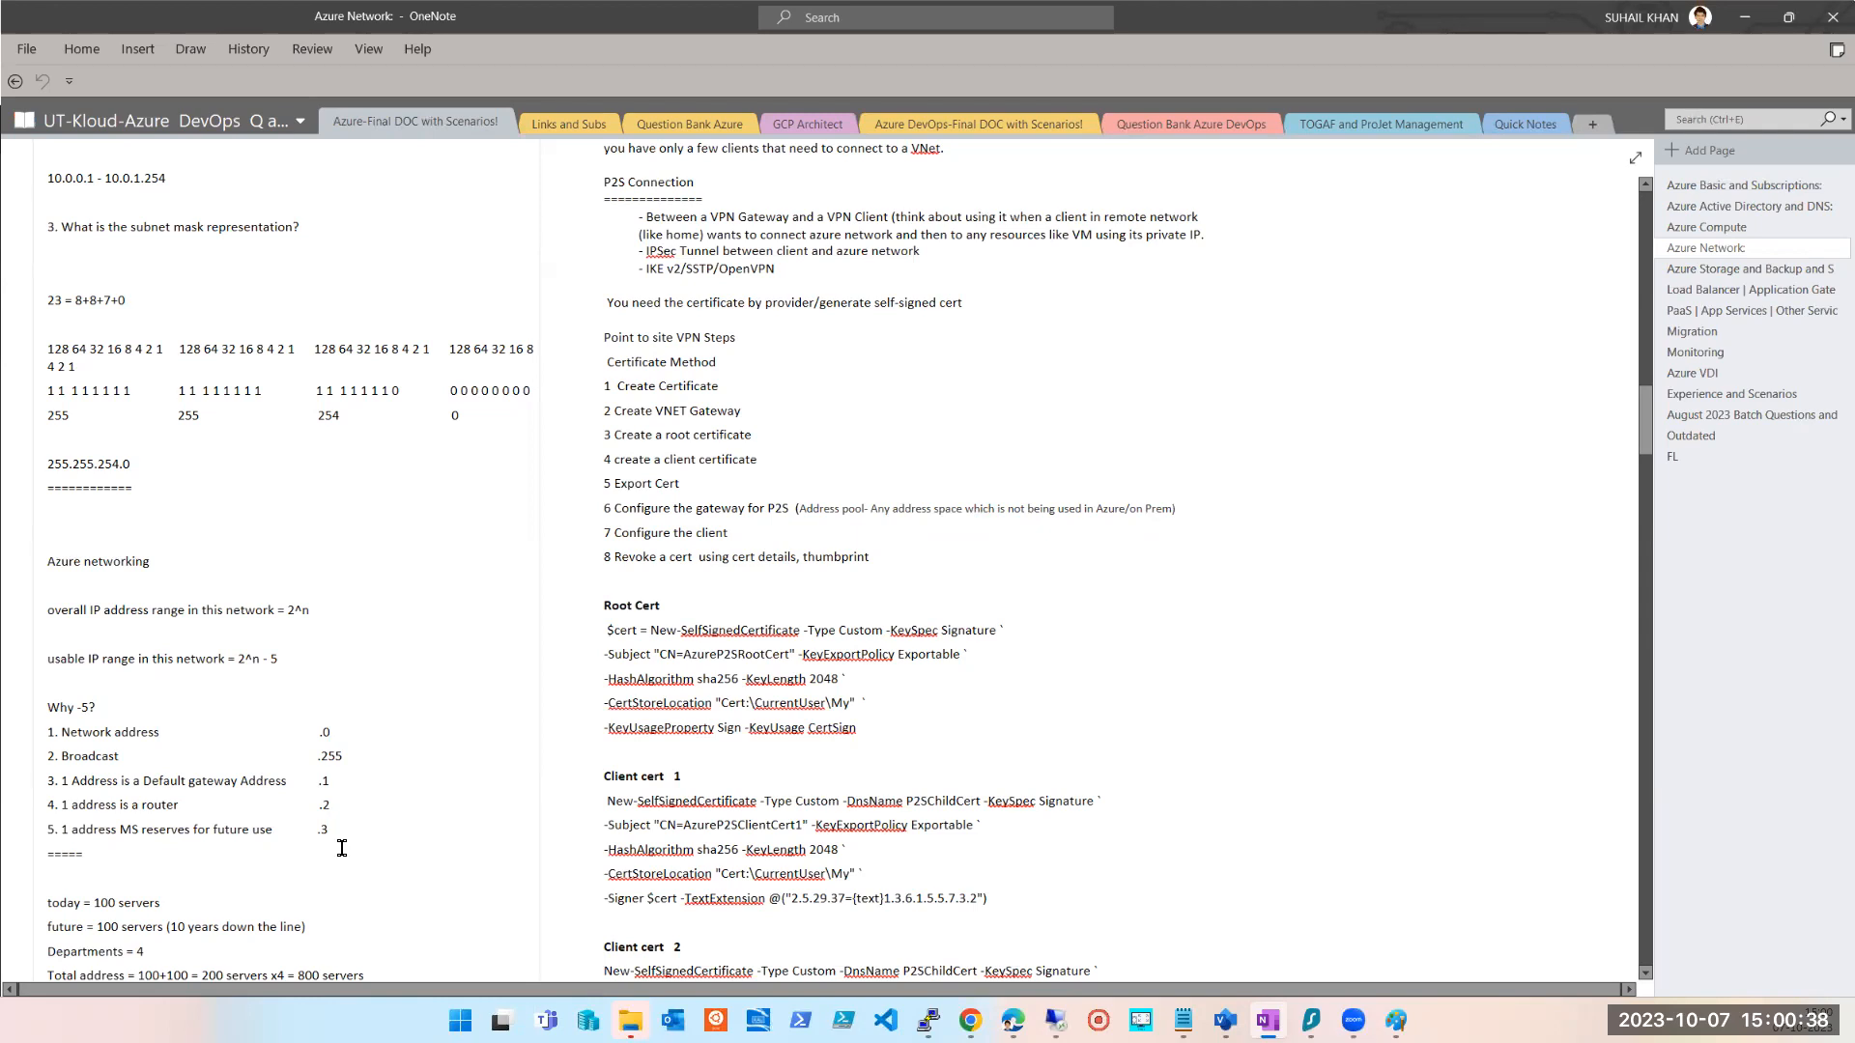
click(194, 805)
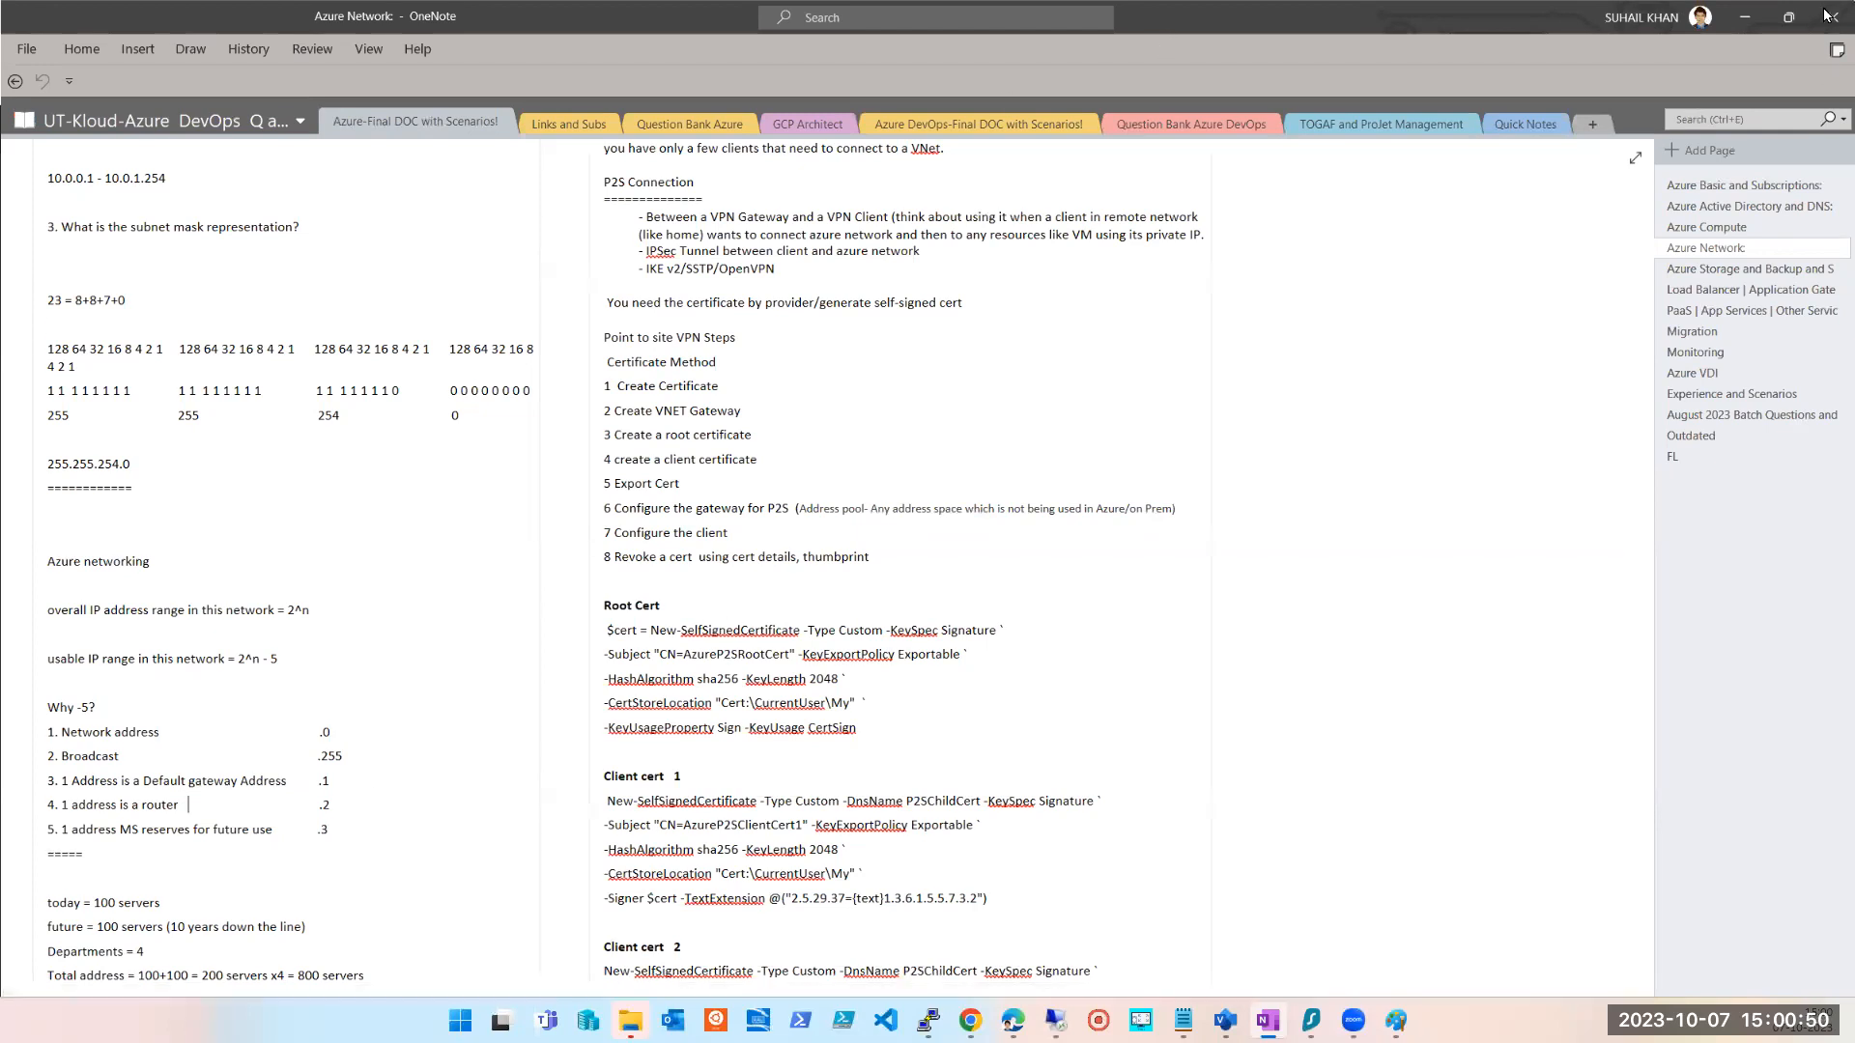
click(1743, 17)
click(781, 778)
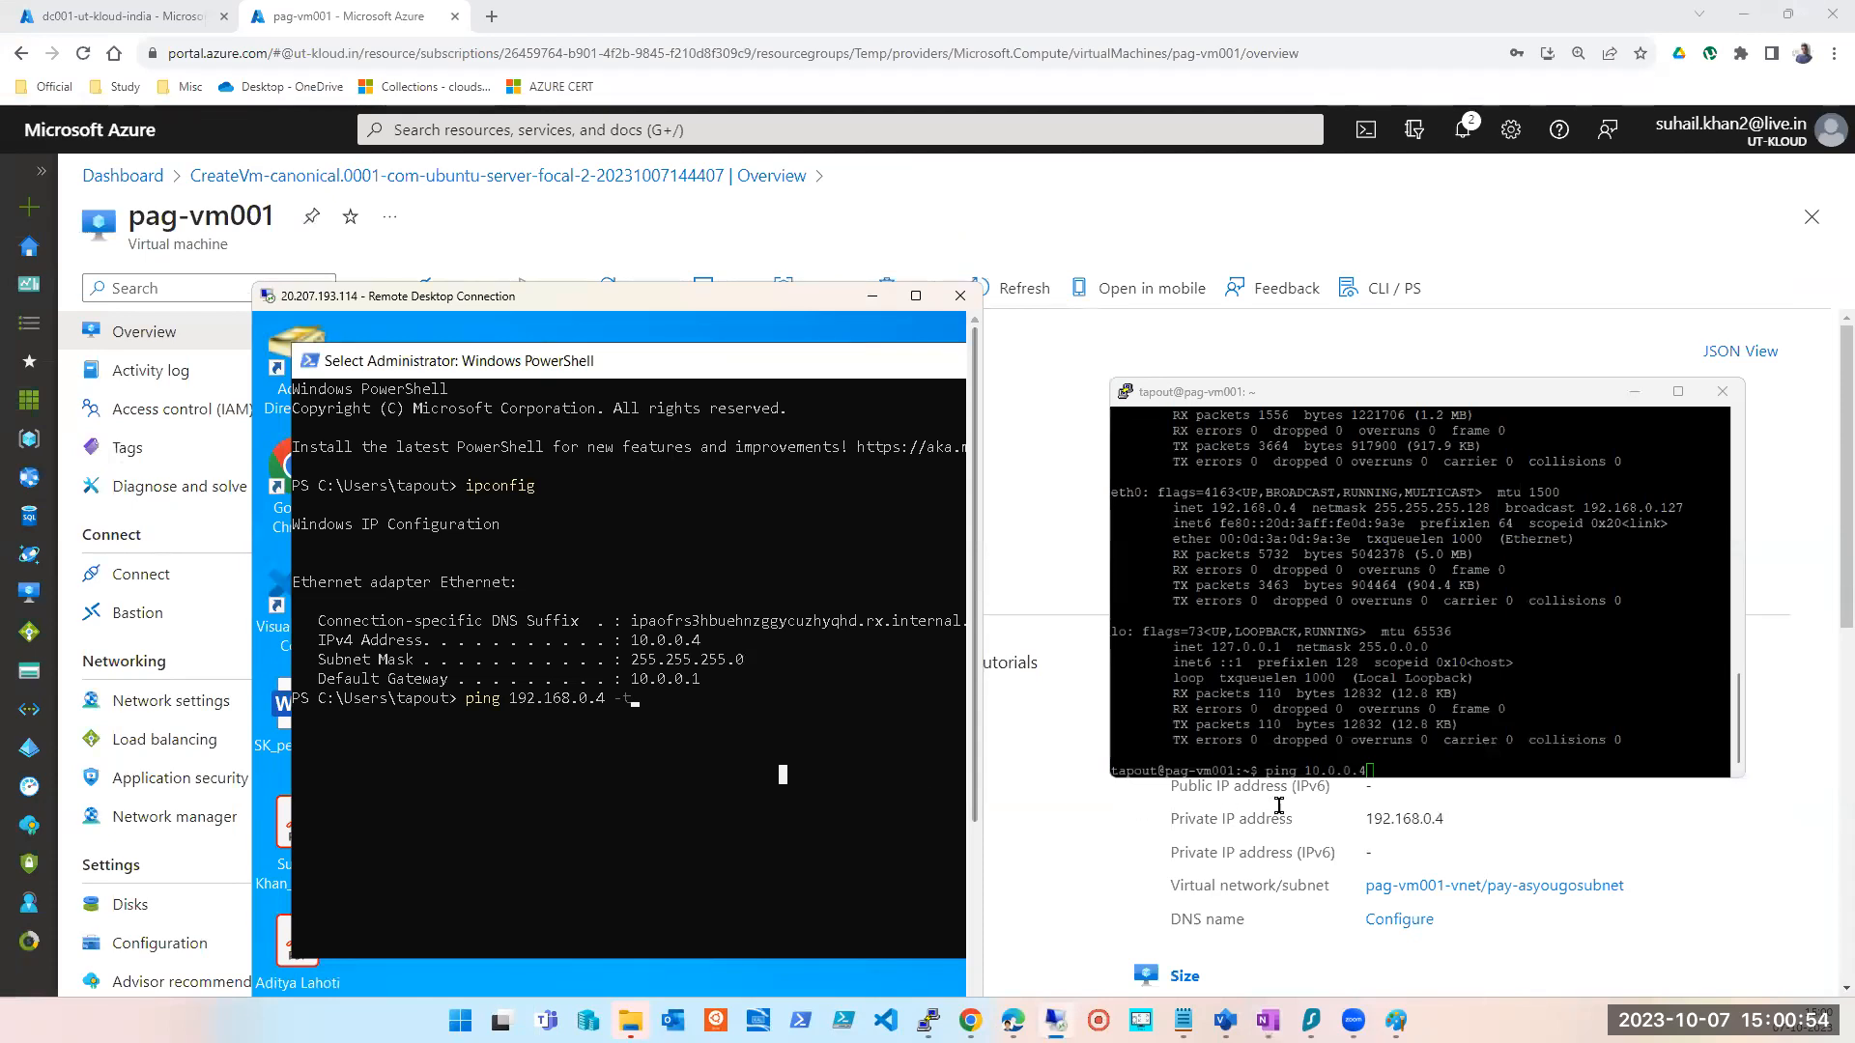
click(739, 717)
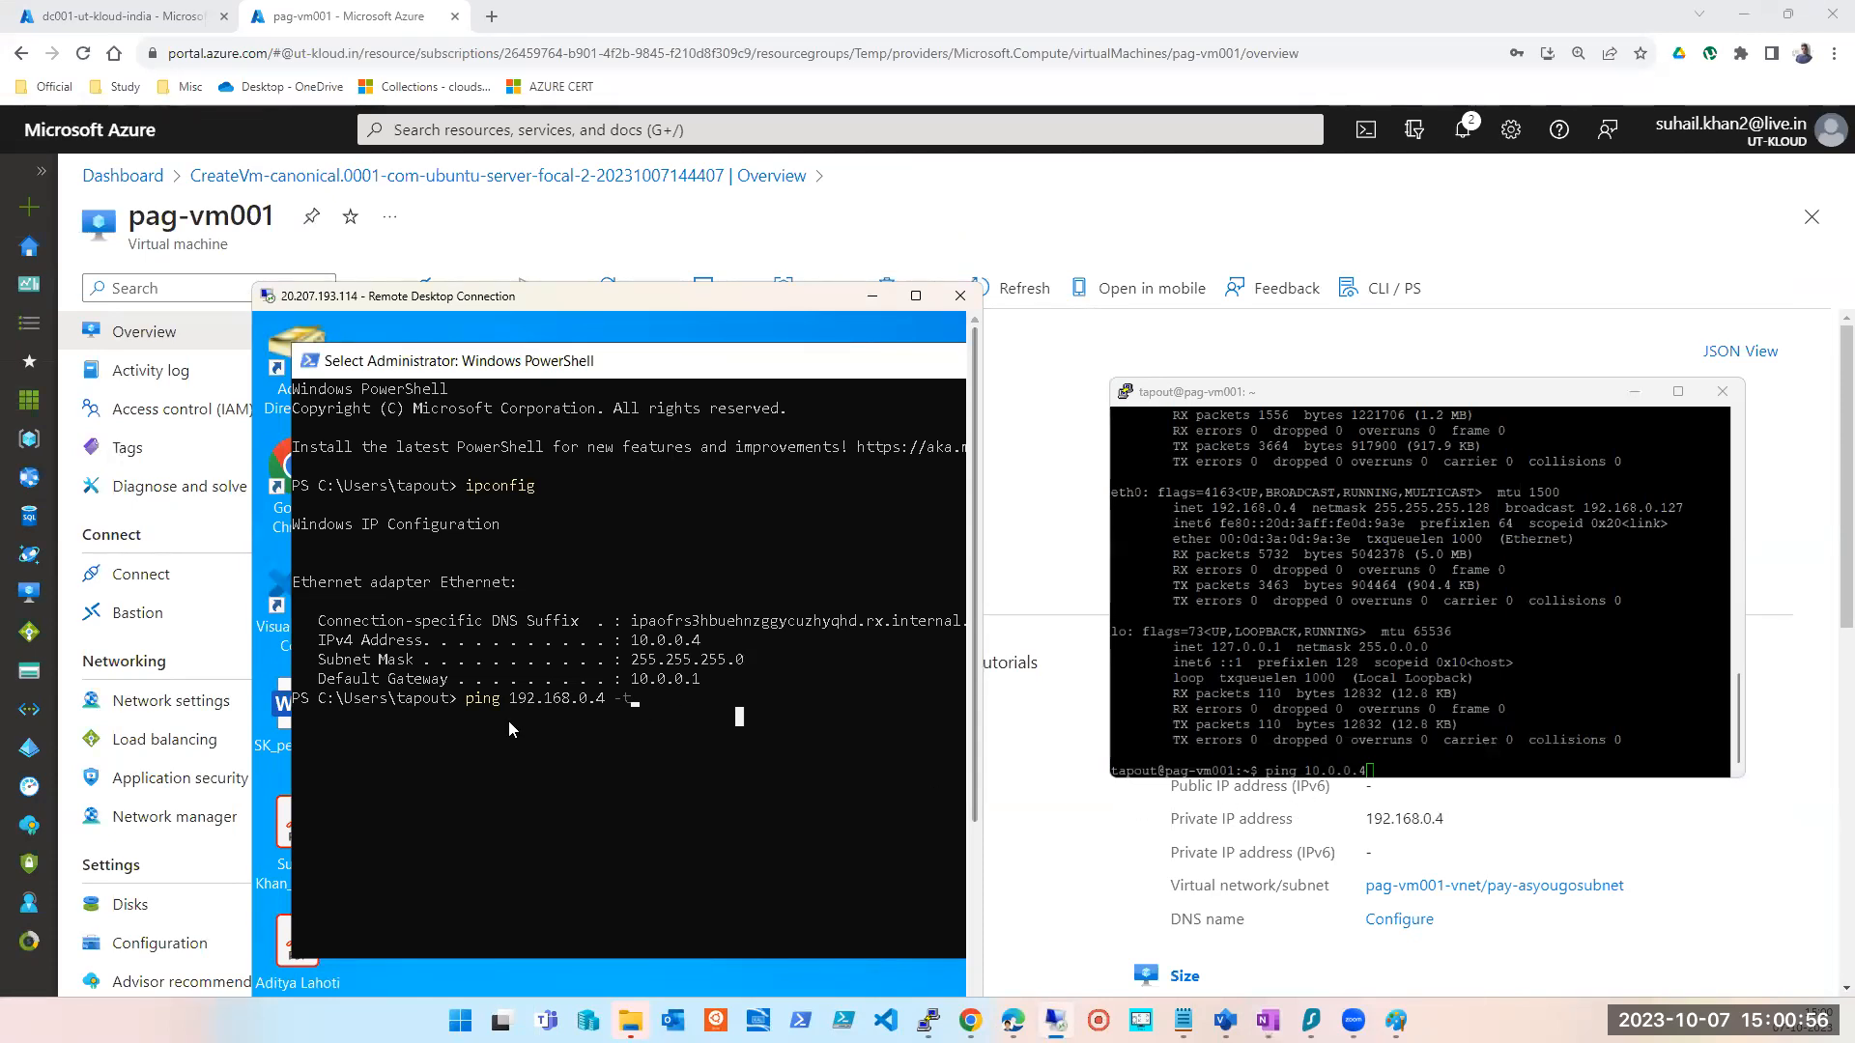
click(684, 717)
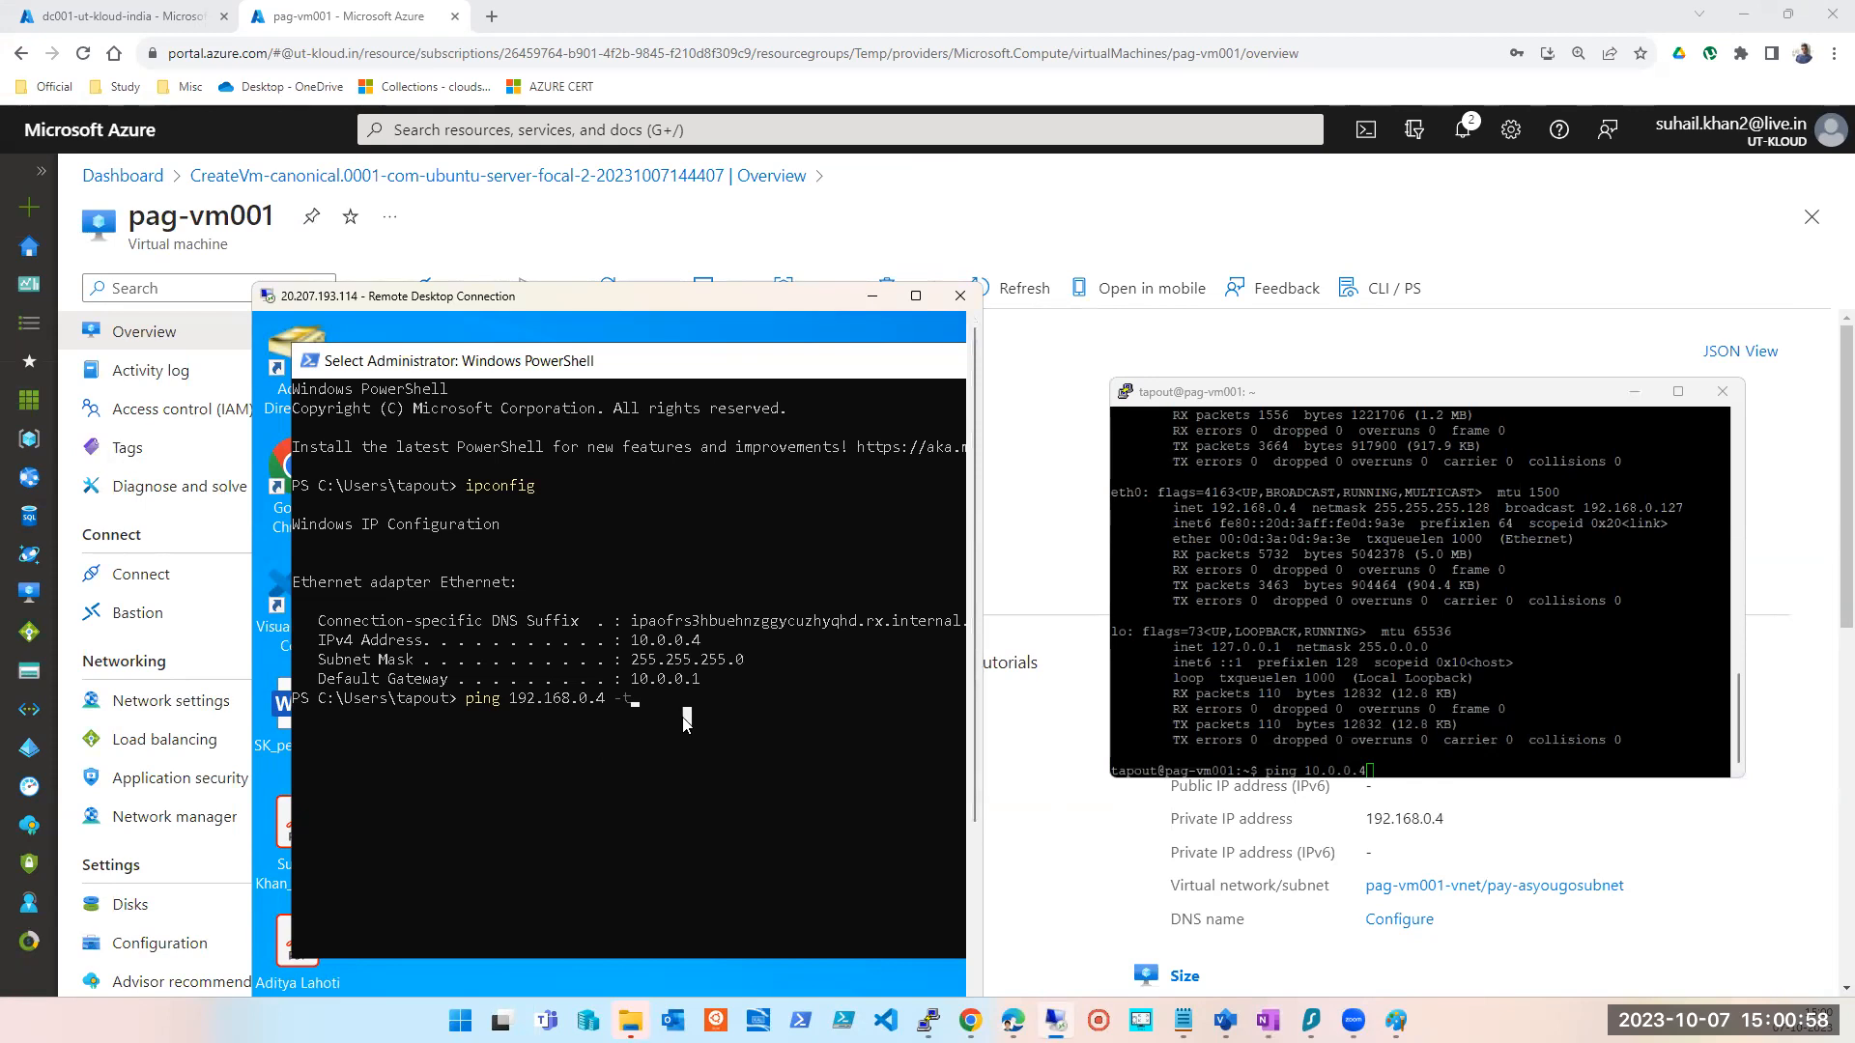
key(Escape)
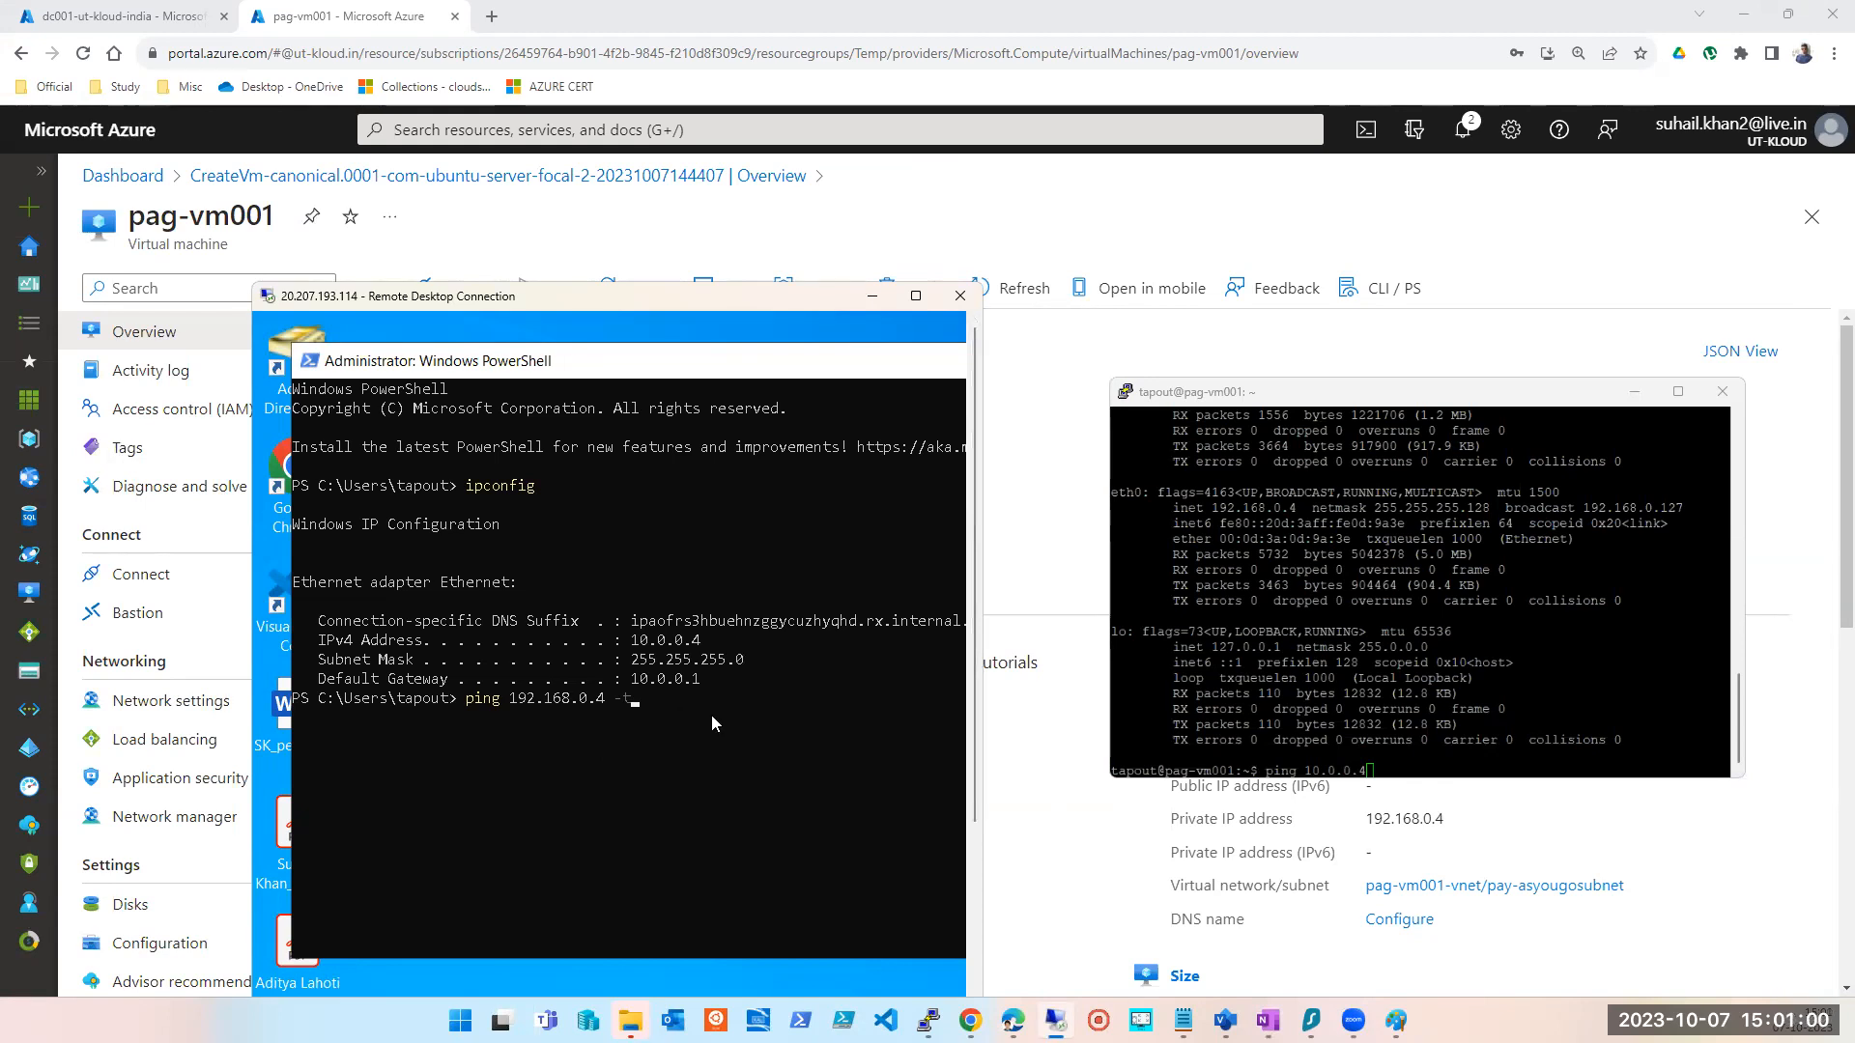
- Run the prepared commands: ping 10.0.0.4 in the Linux terminal and ping 192.168.0.4 -t in the Windows VM's PowerShell
click(1432, 766)
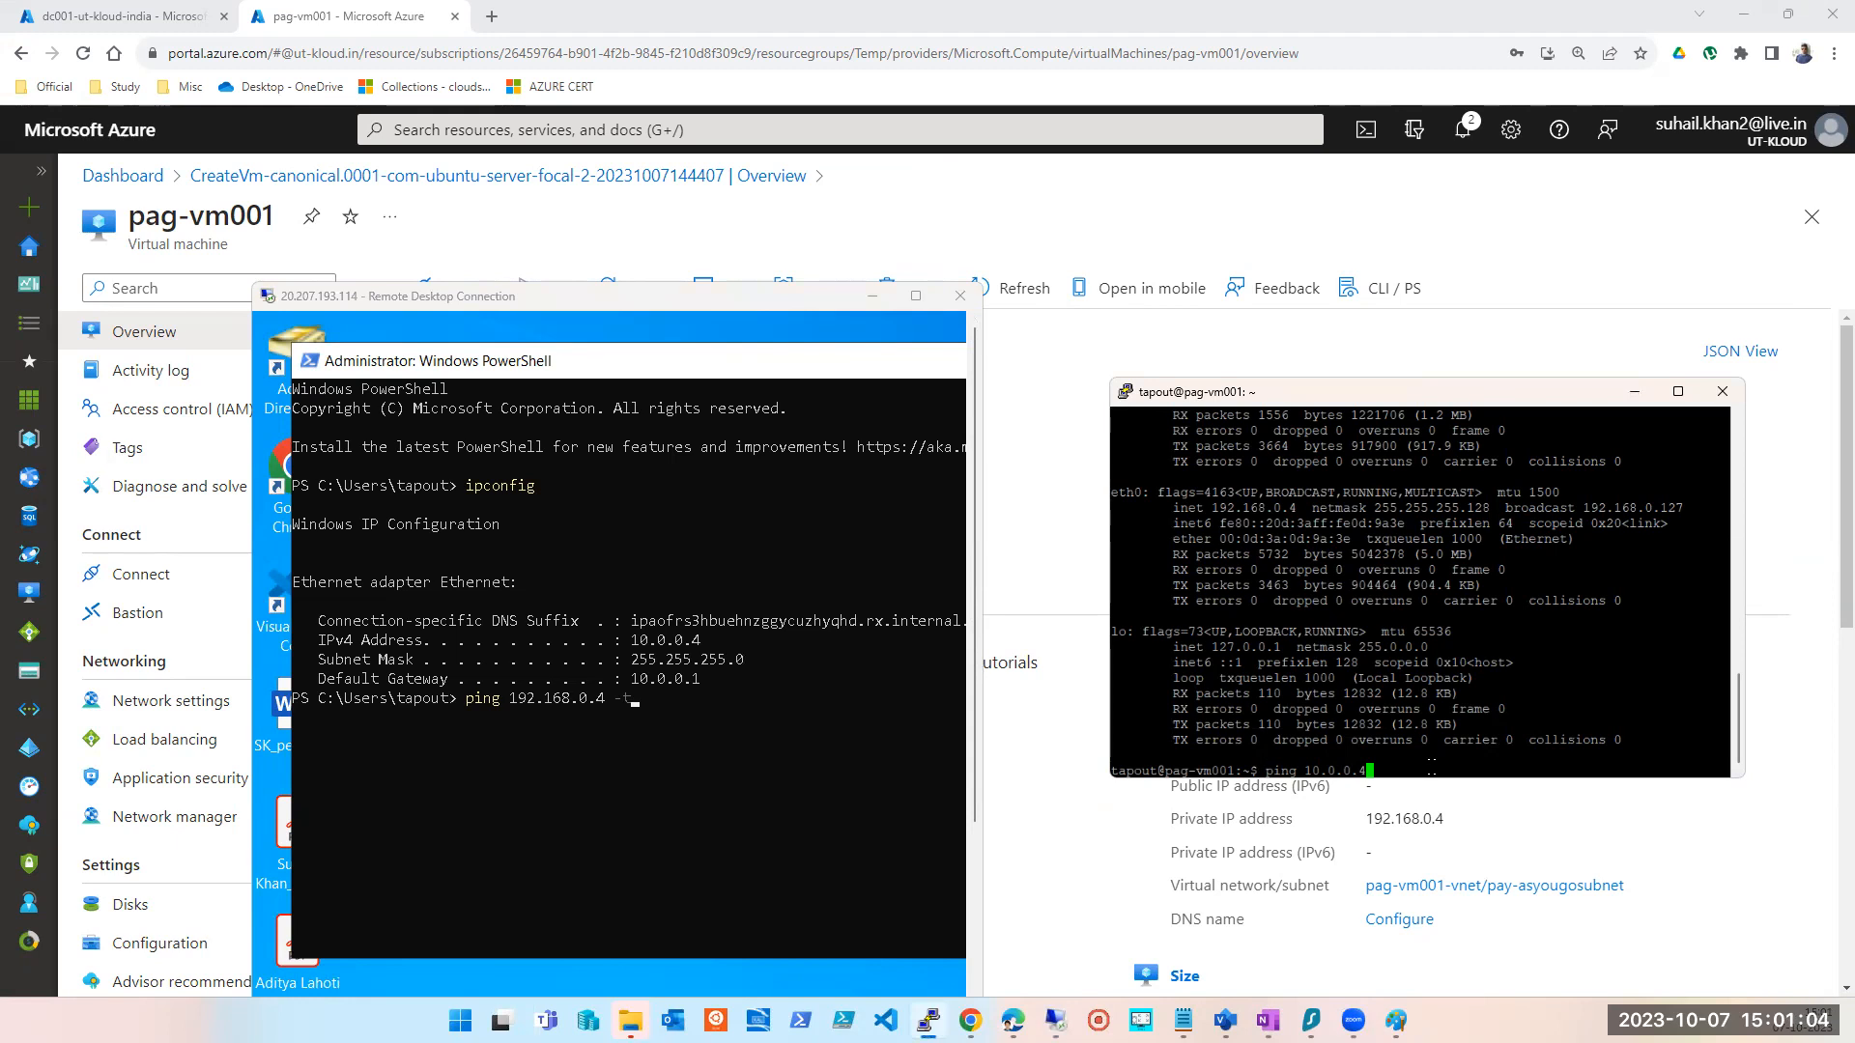
key(Return)
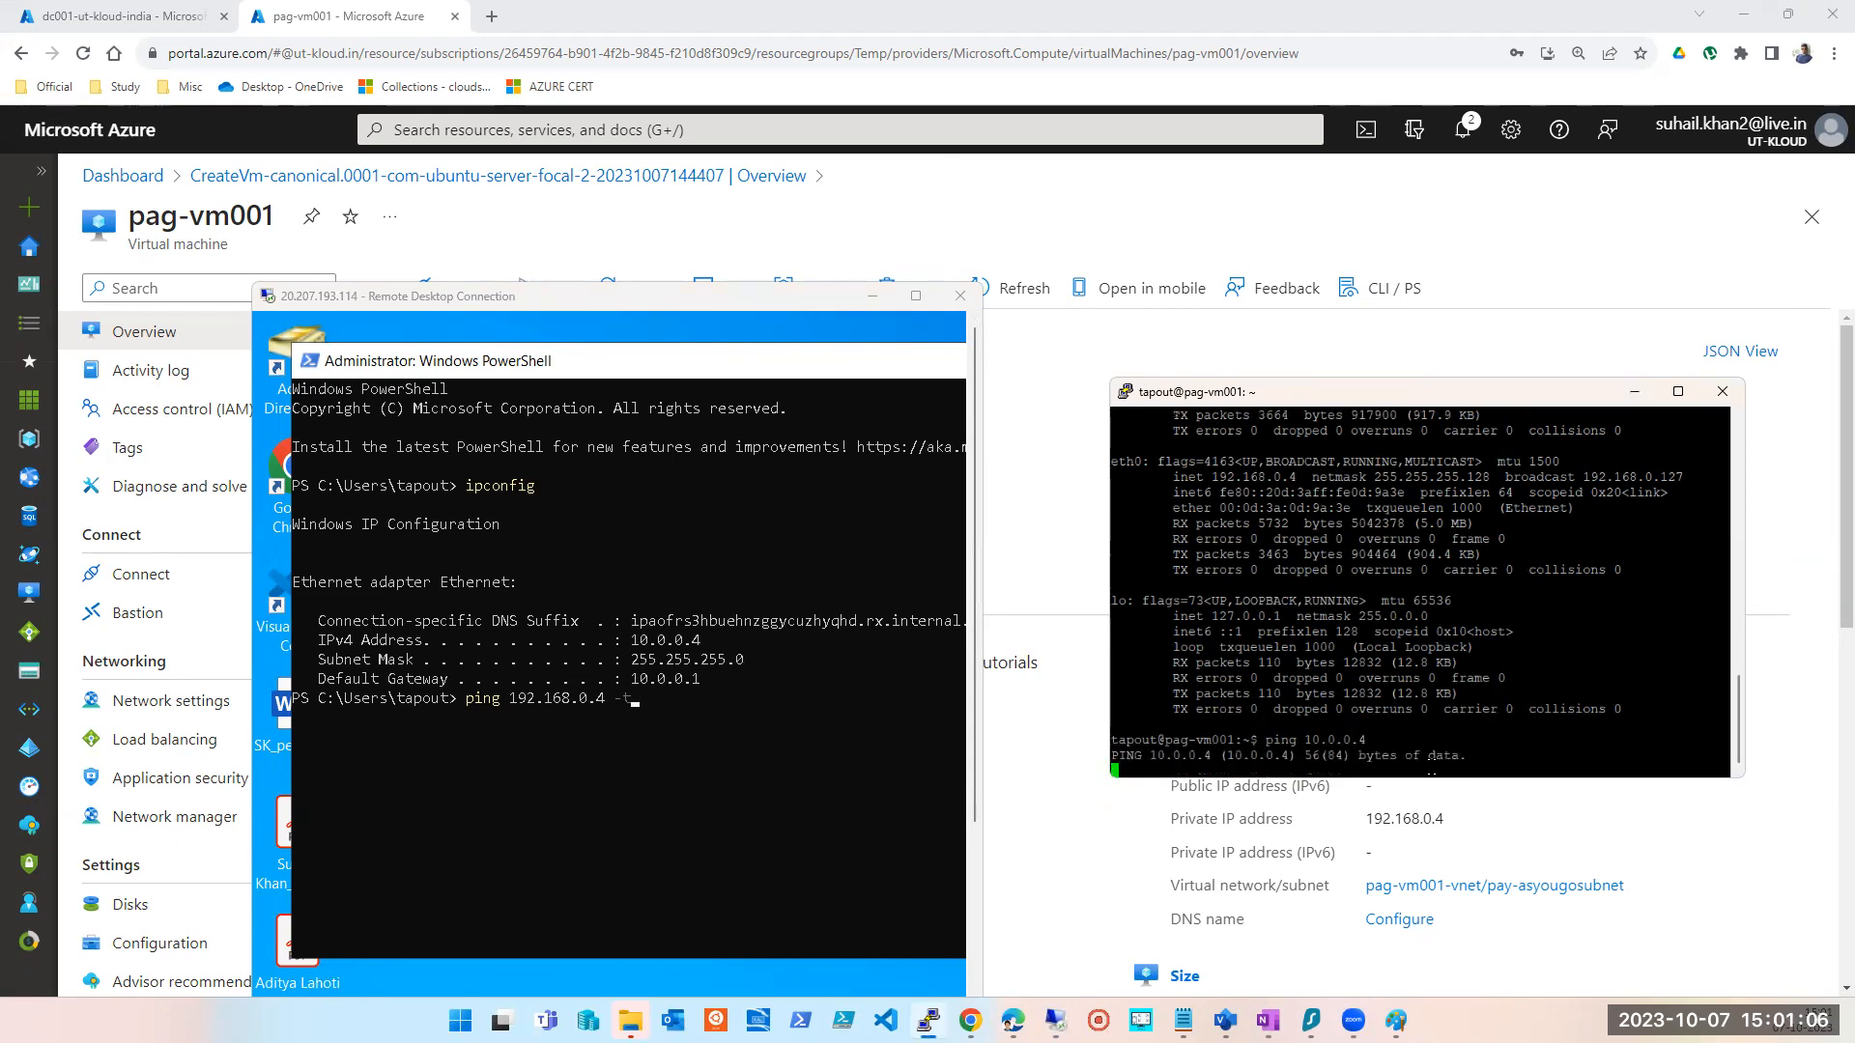
click(765, 717)
key(Return)
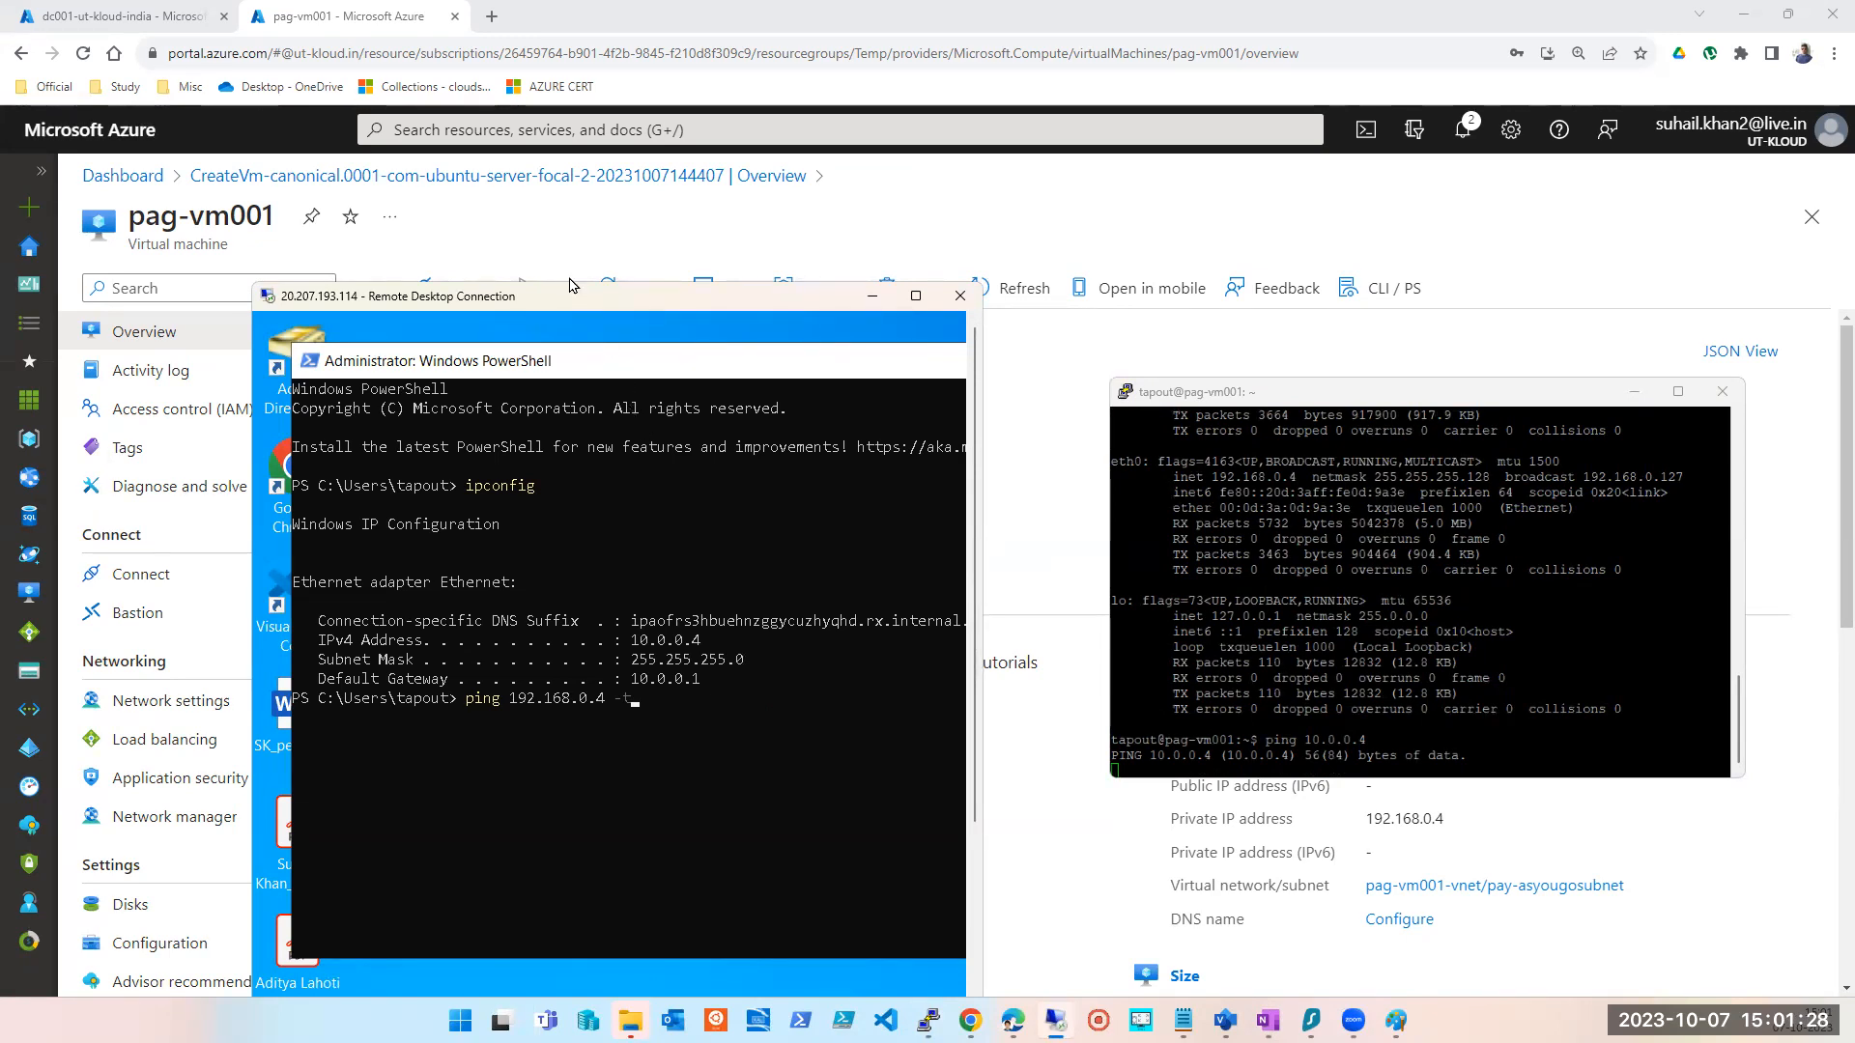
drag(575, 296, 526, 219)
click(674, 626)
key(Return)
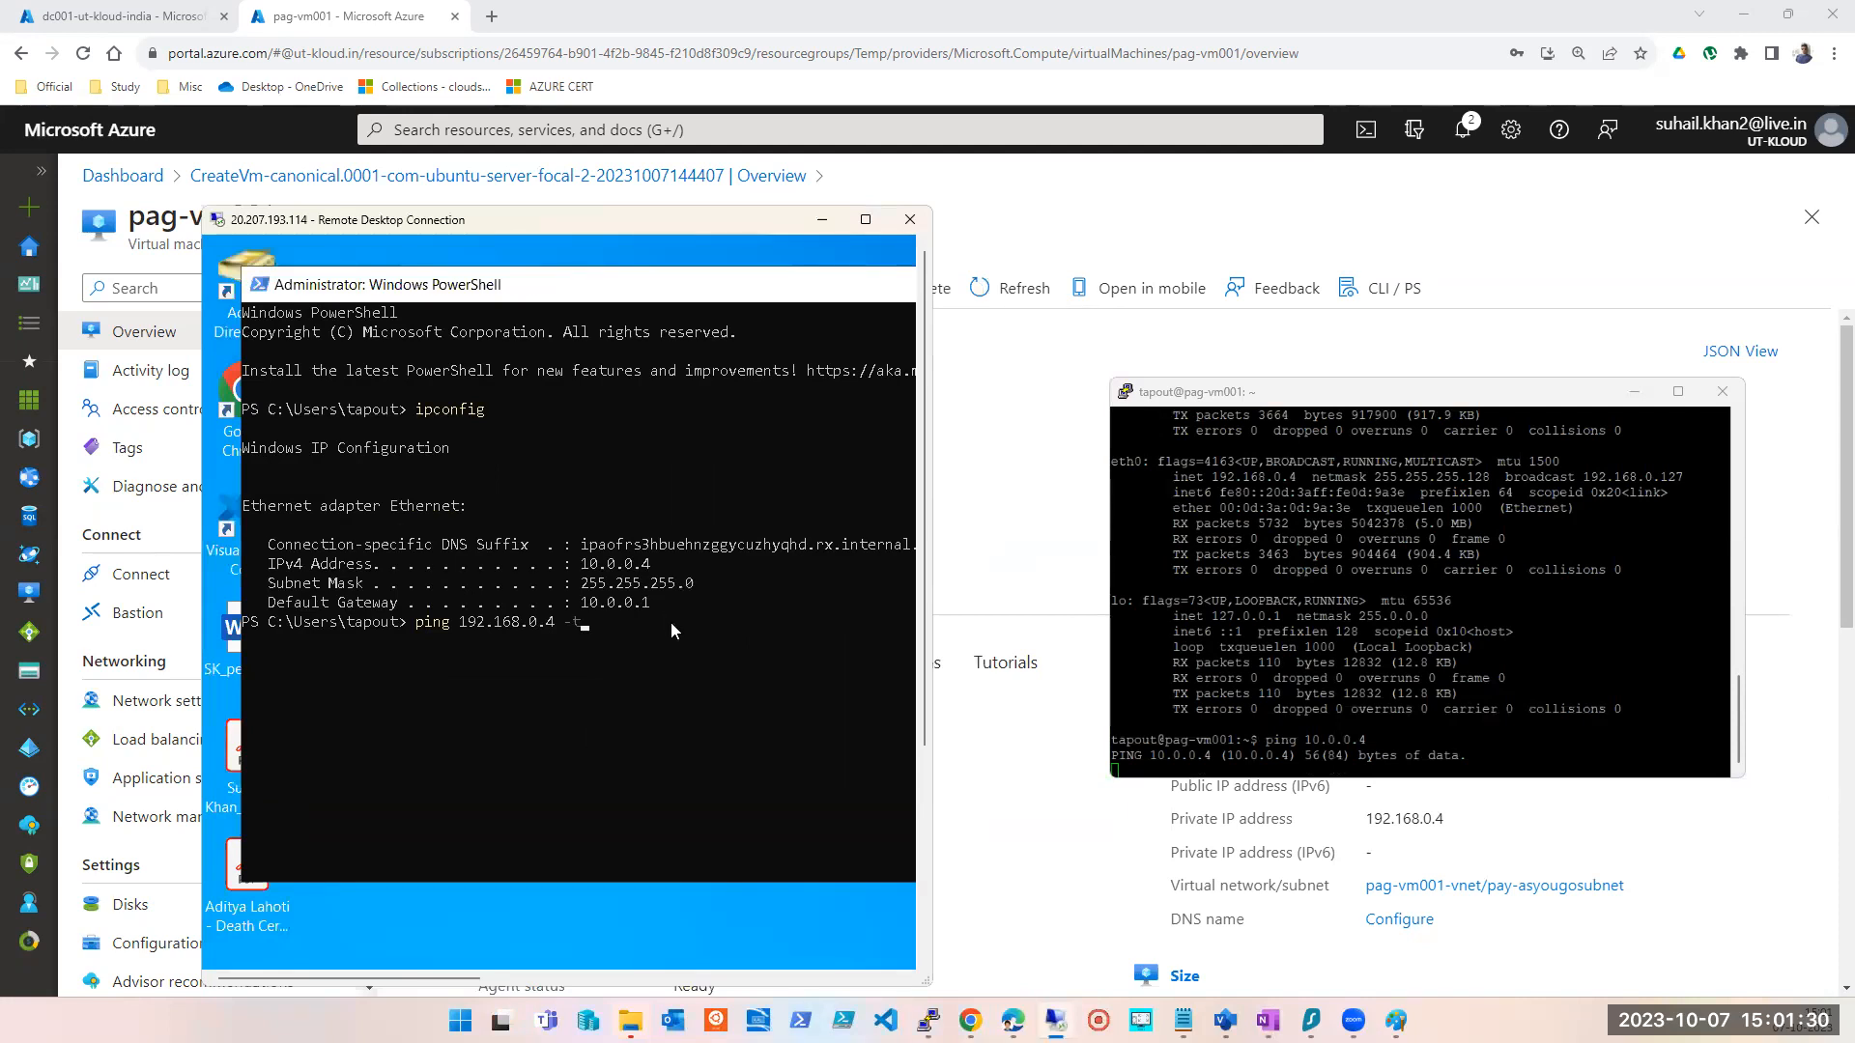
key(Return)
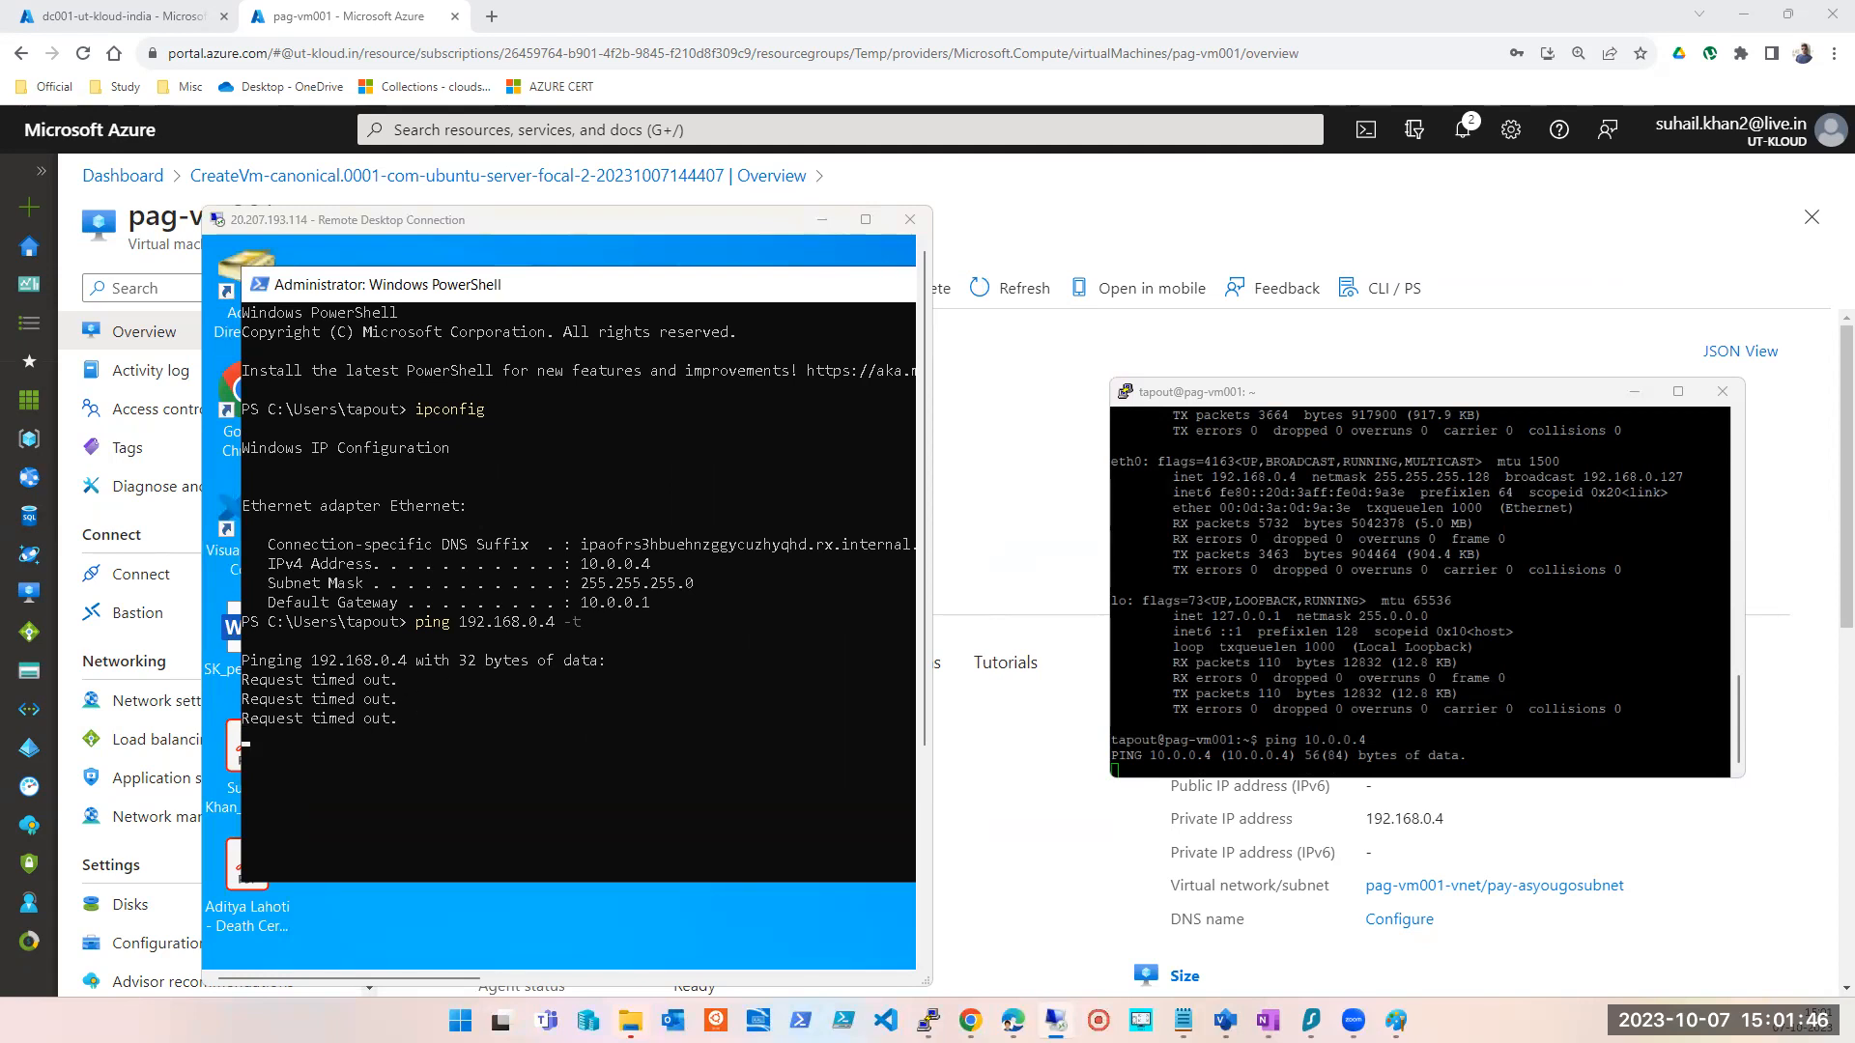
- Switch to Paint to review the virtual network diagram, then minimize it to return to the terminals
mouse_move(1396, 1019)
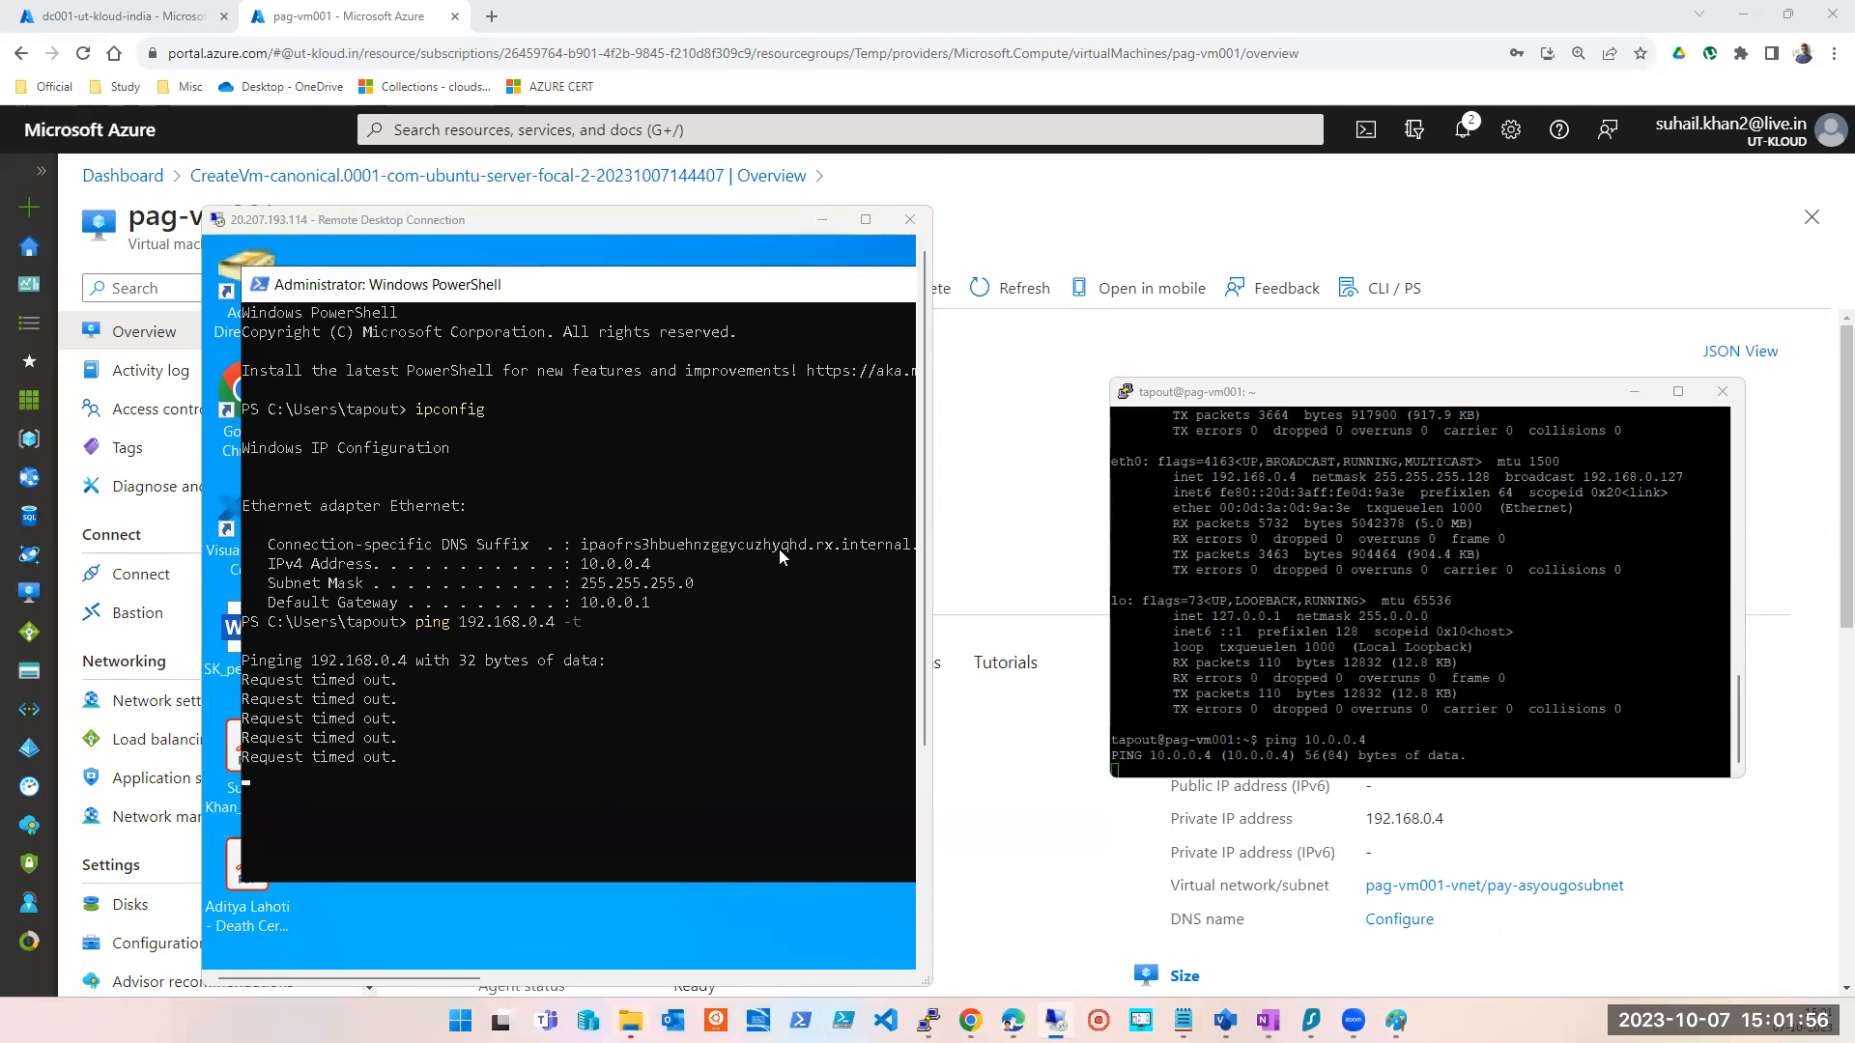
click(1391, 923)
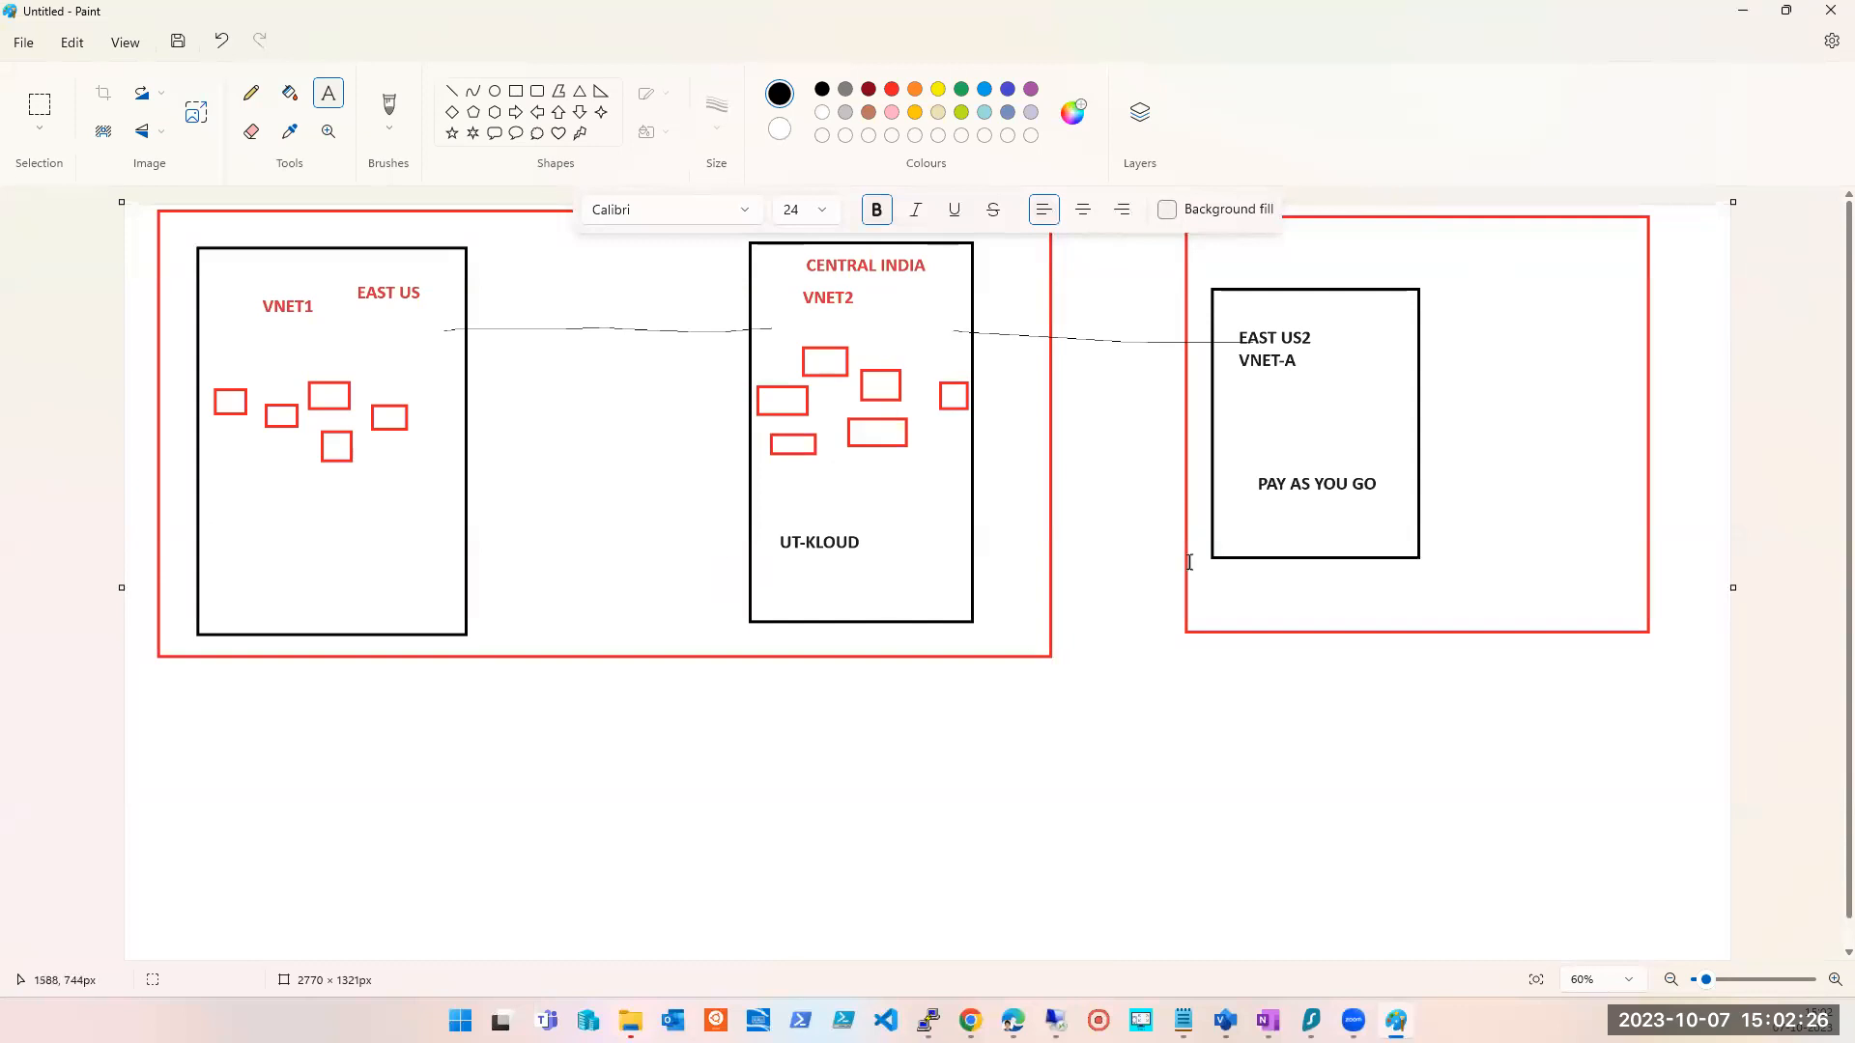
click(1751, 13)
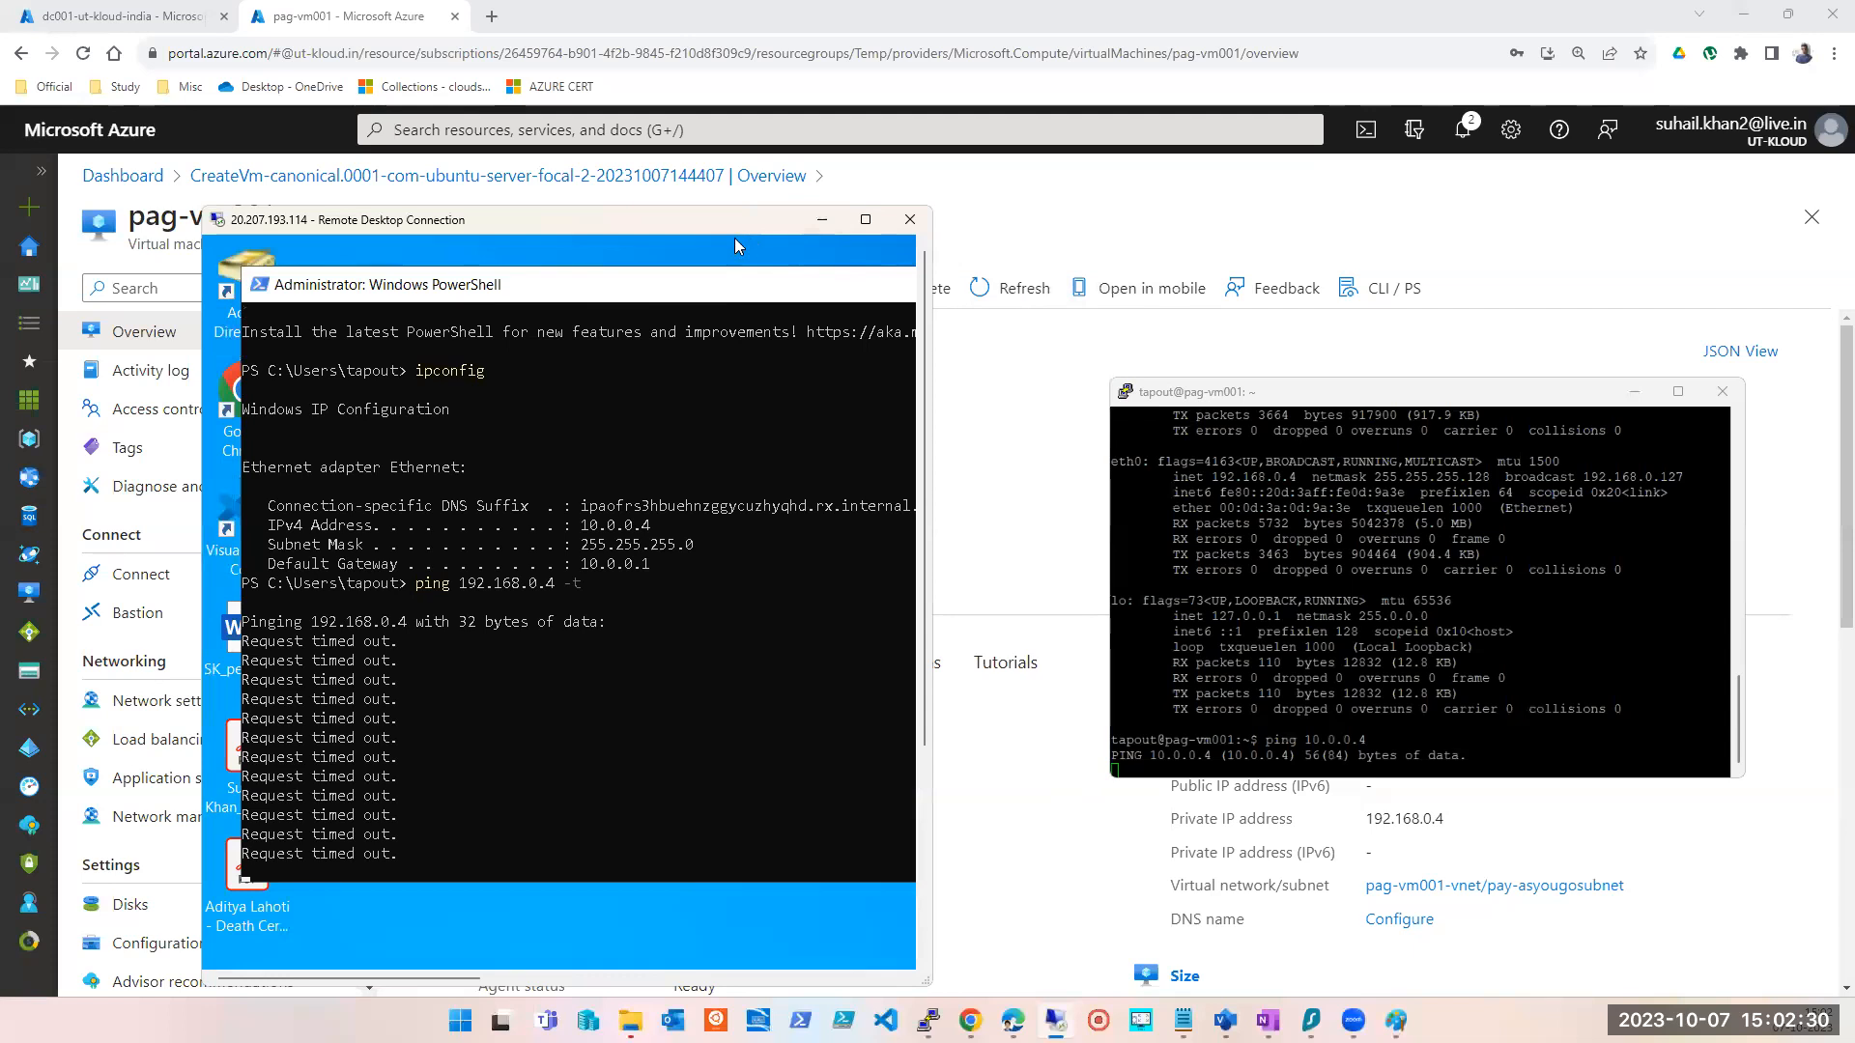
- Open the list of all virtual networks in the Azure portal
click(522, 127)
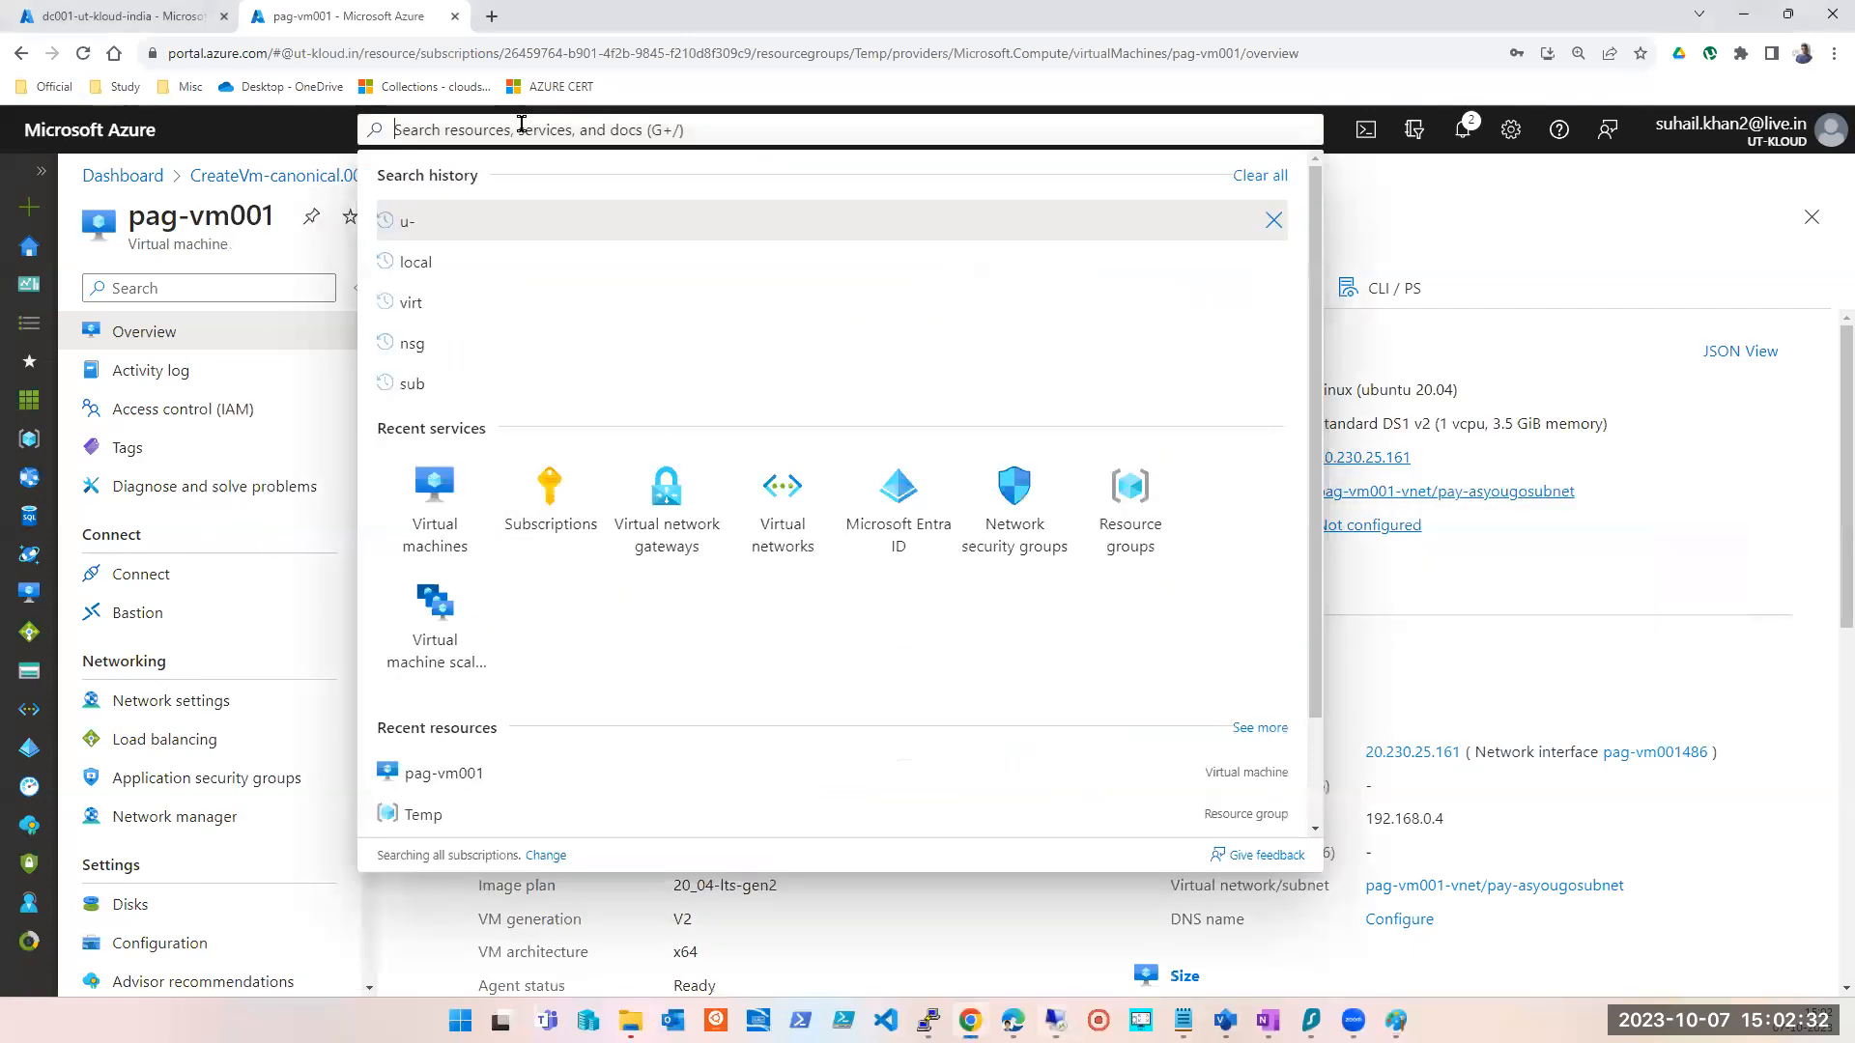
click(763, 524)
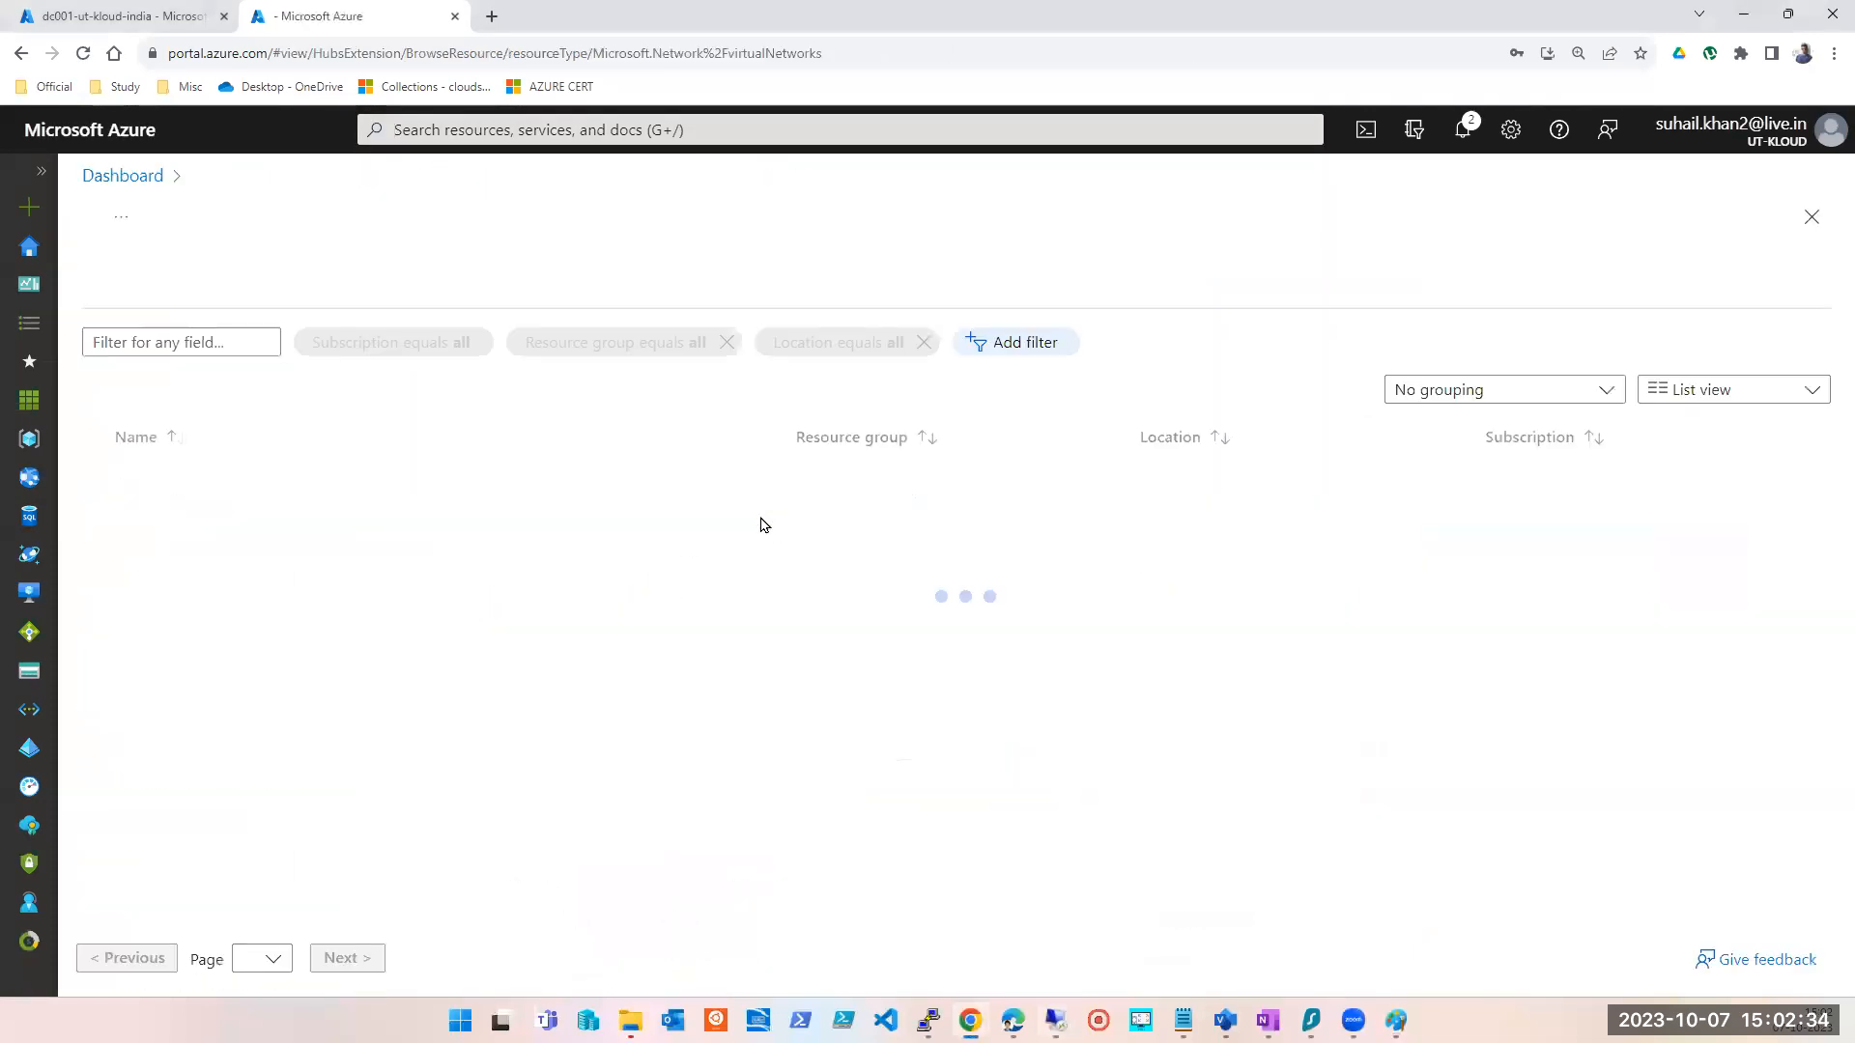
click(731, 30)
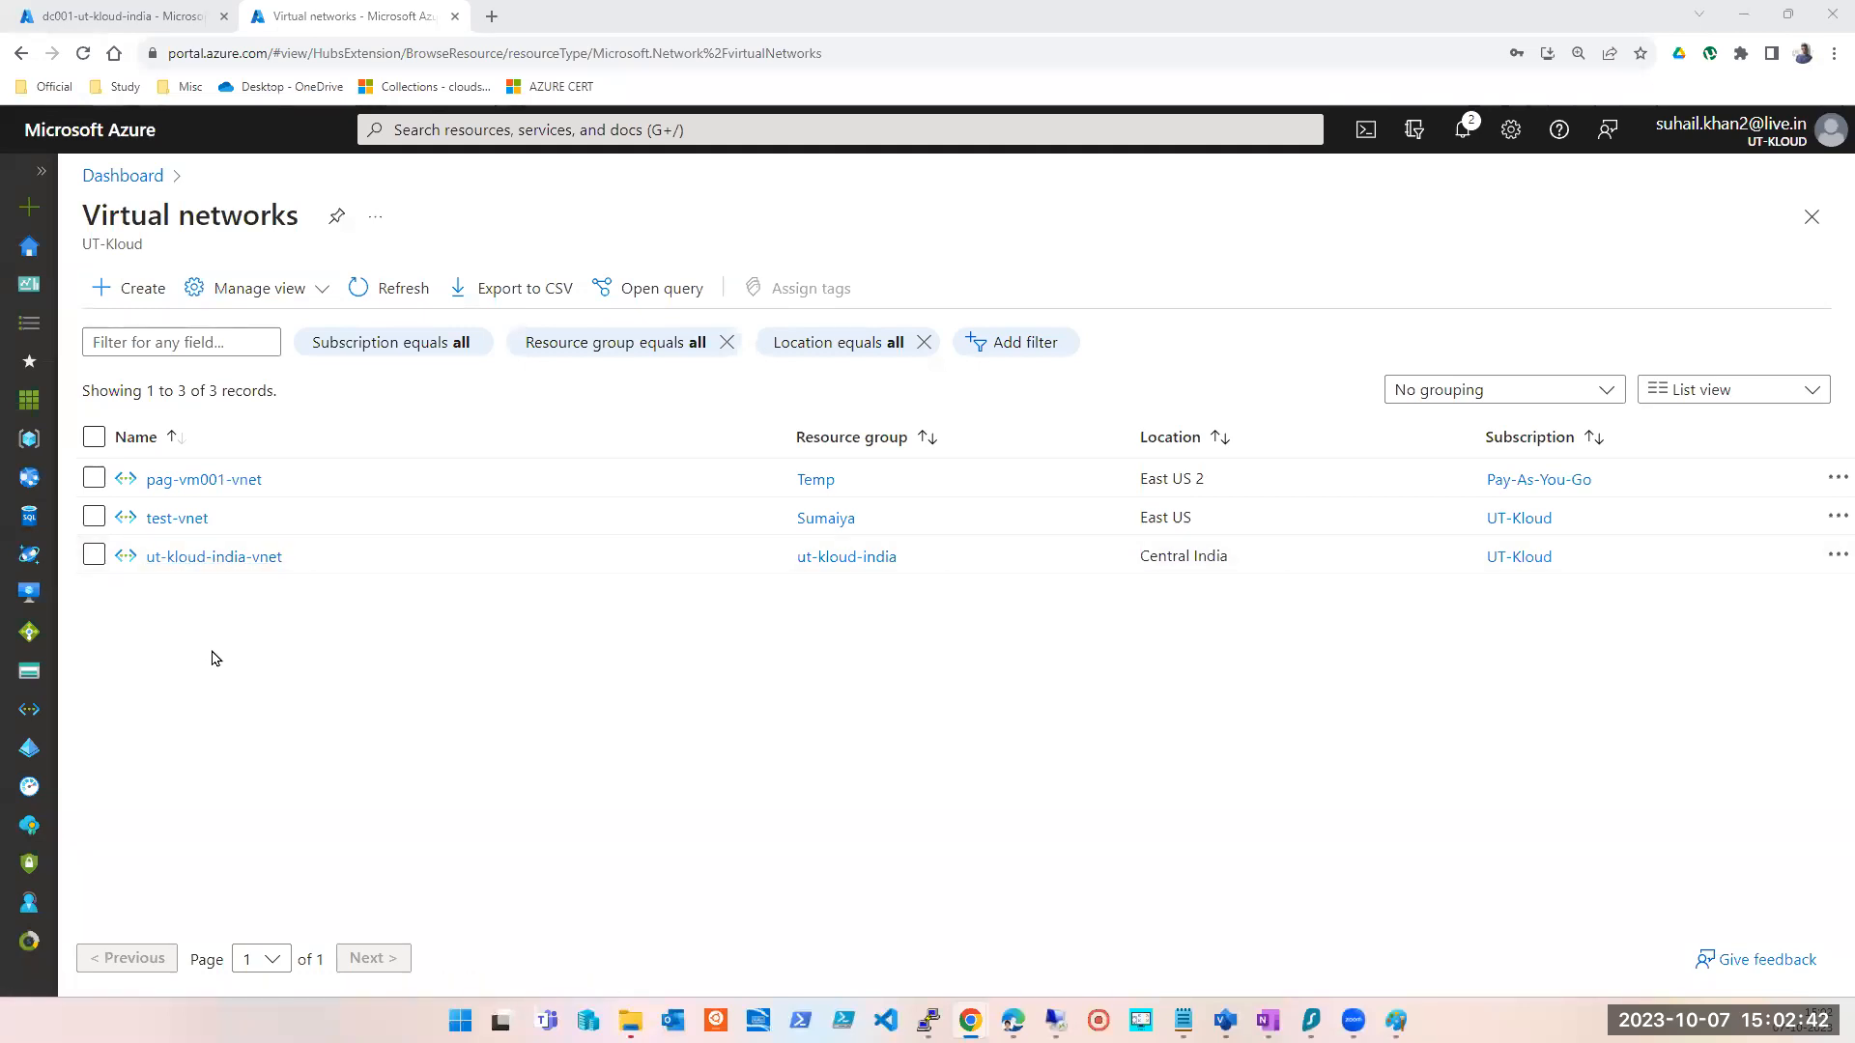
click(93, 556)
click(96, 478)
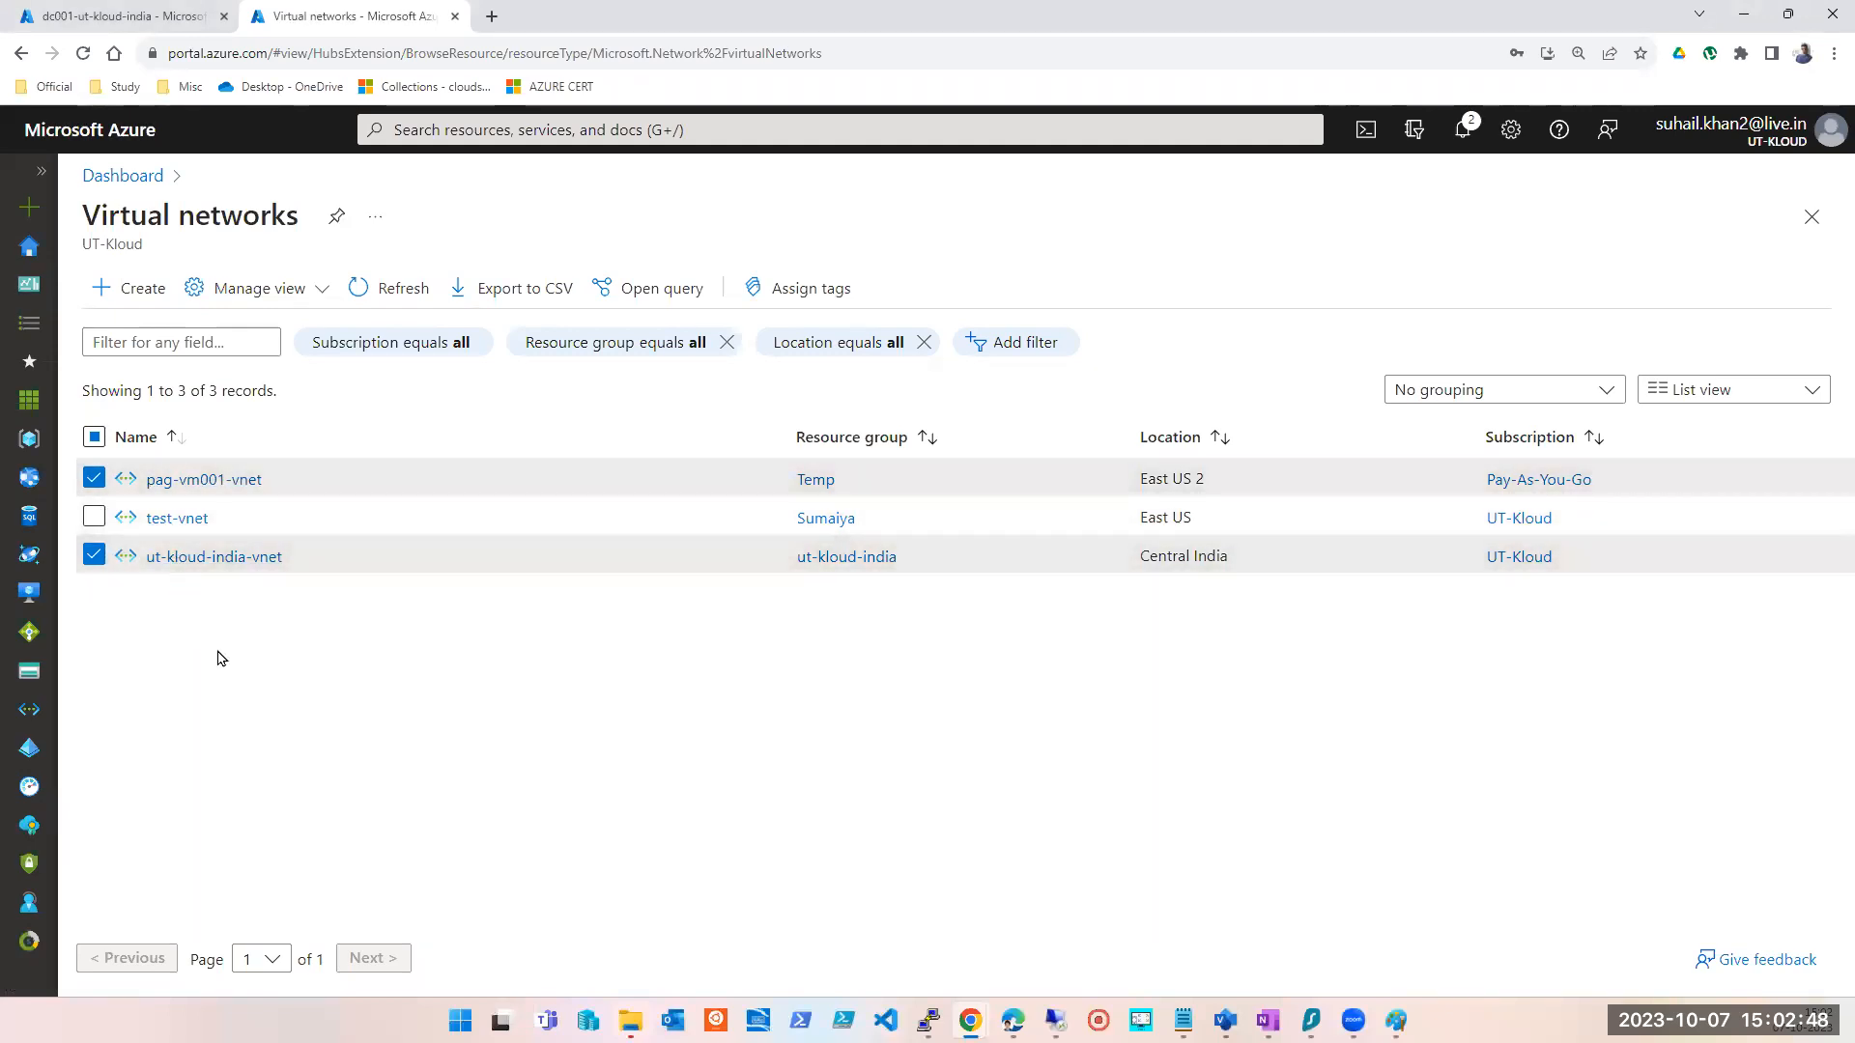
click(93, 558)
click(94, 478)
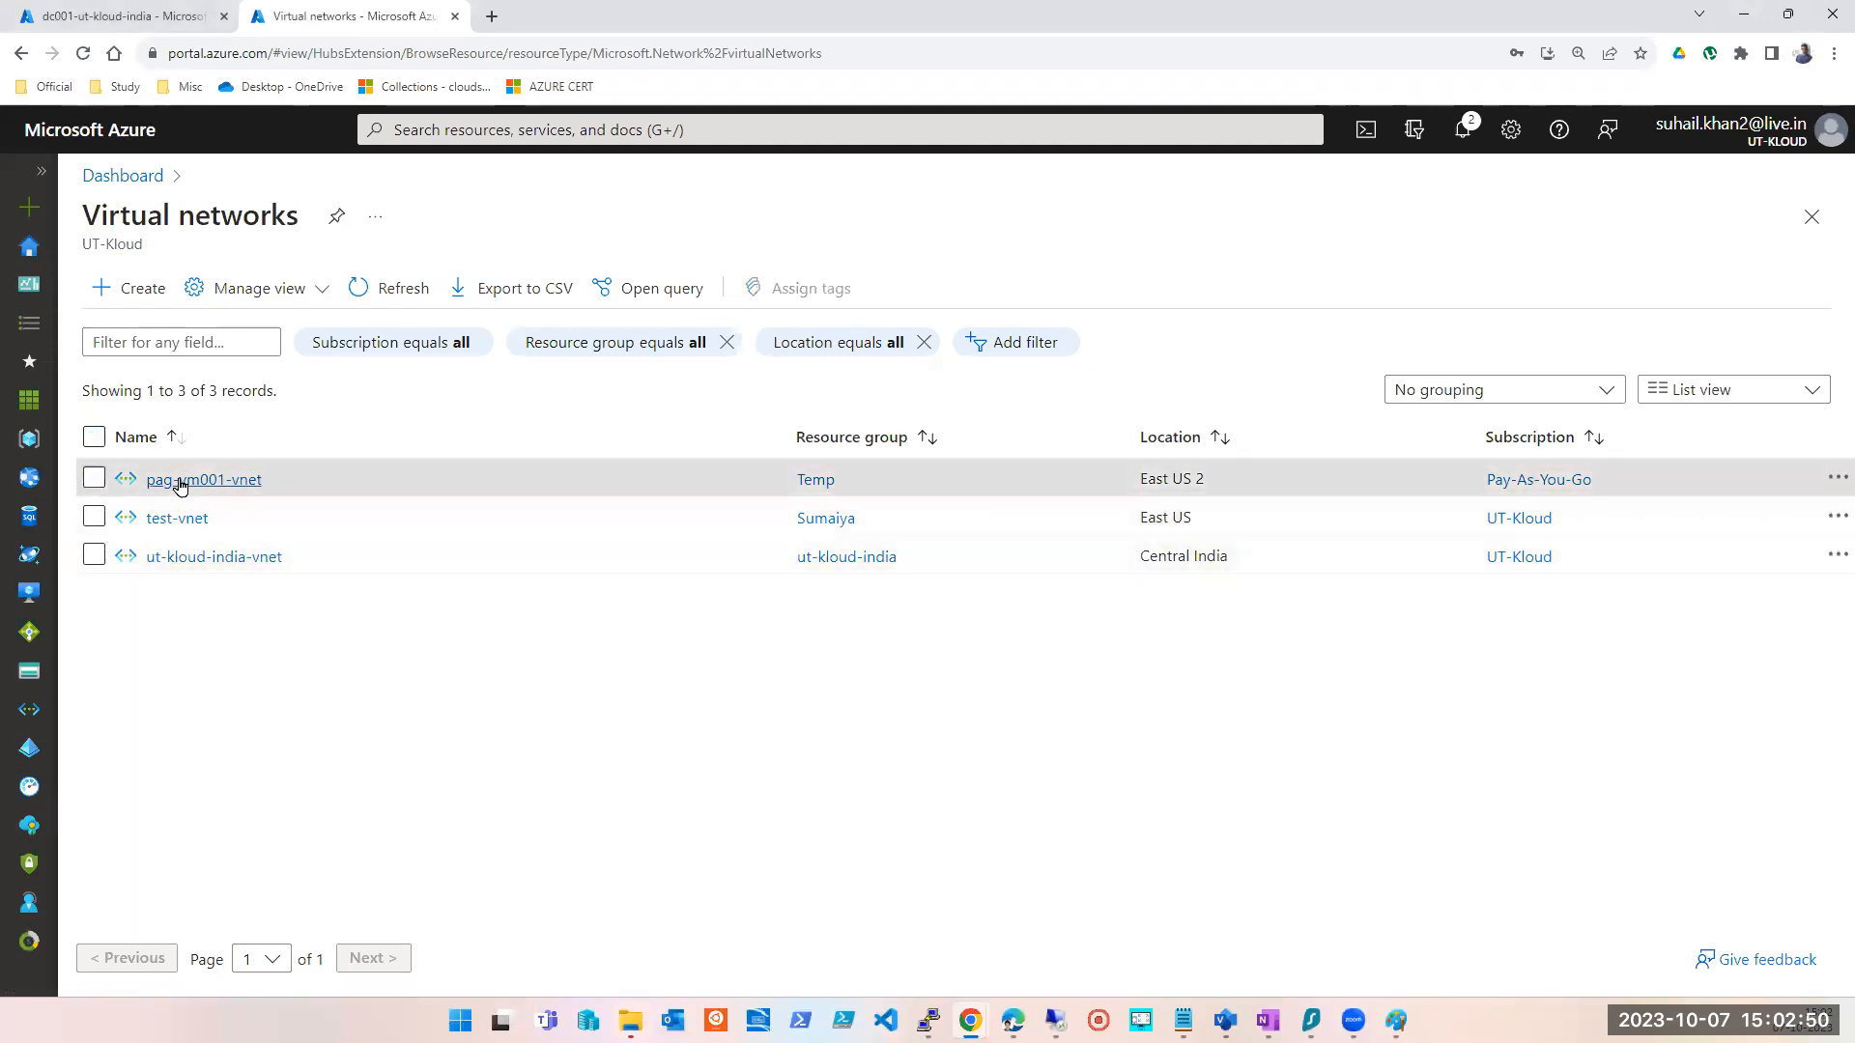
- Open the Peerings settings of the virtual network pag-vm001-vnet and start adding a new peering
click(176, 481)
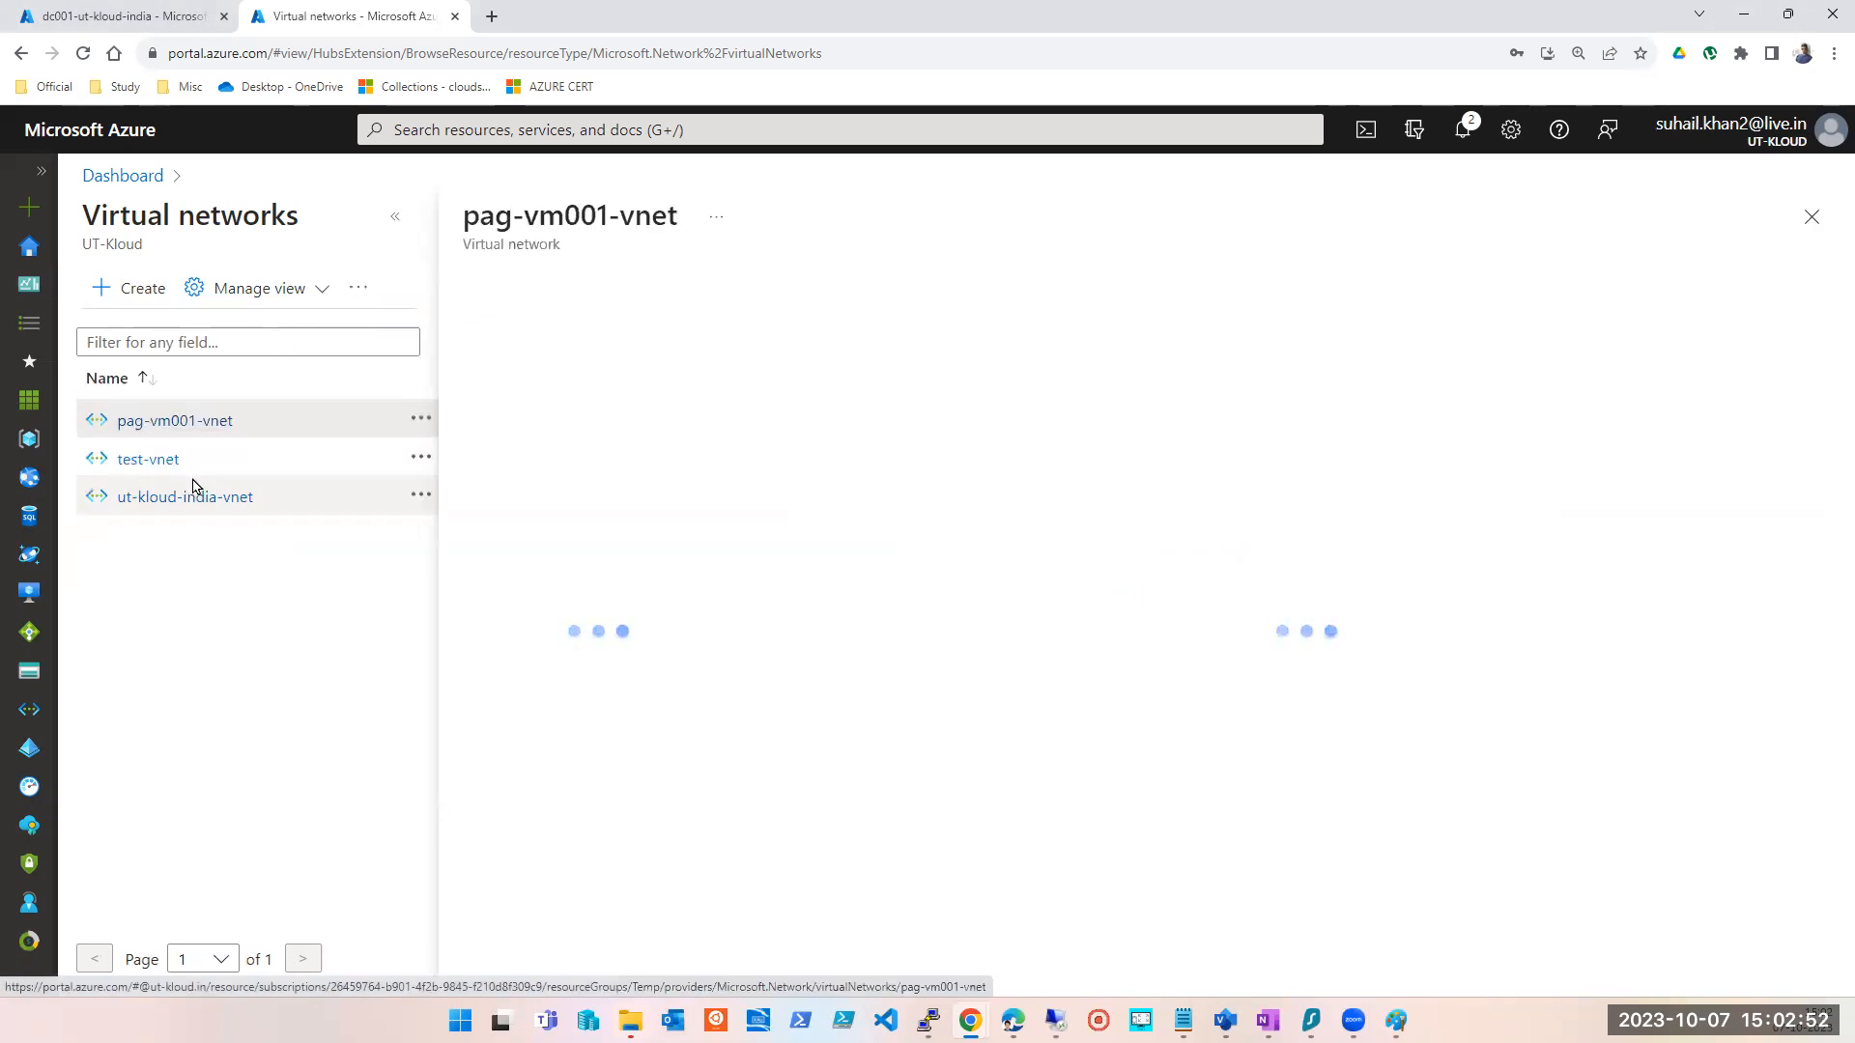
click(396, 219)
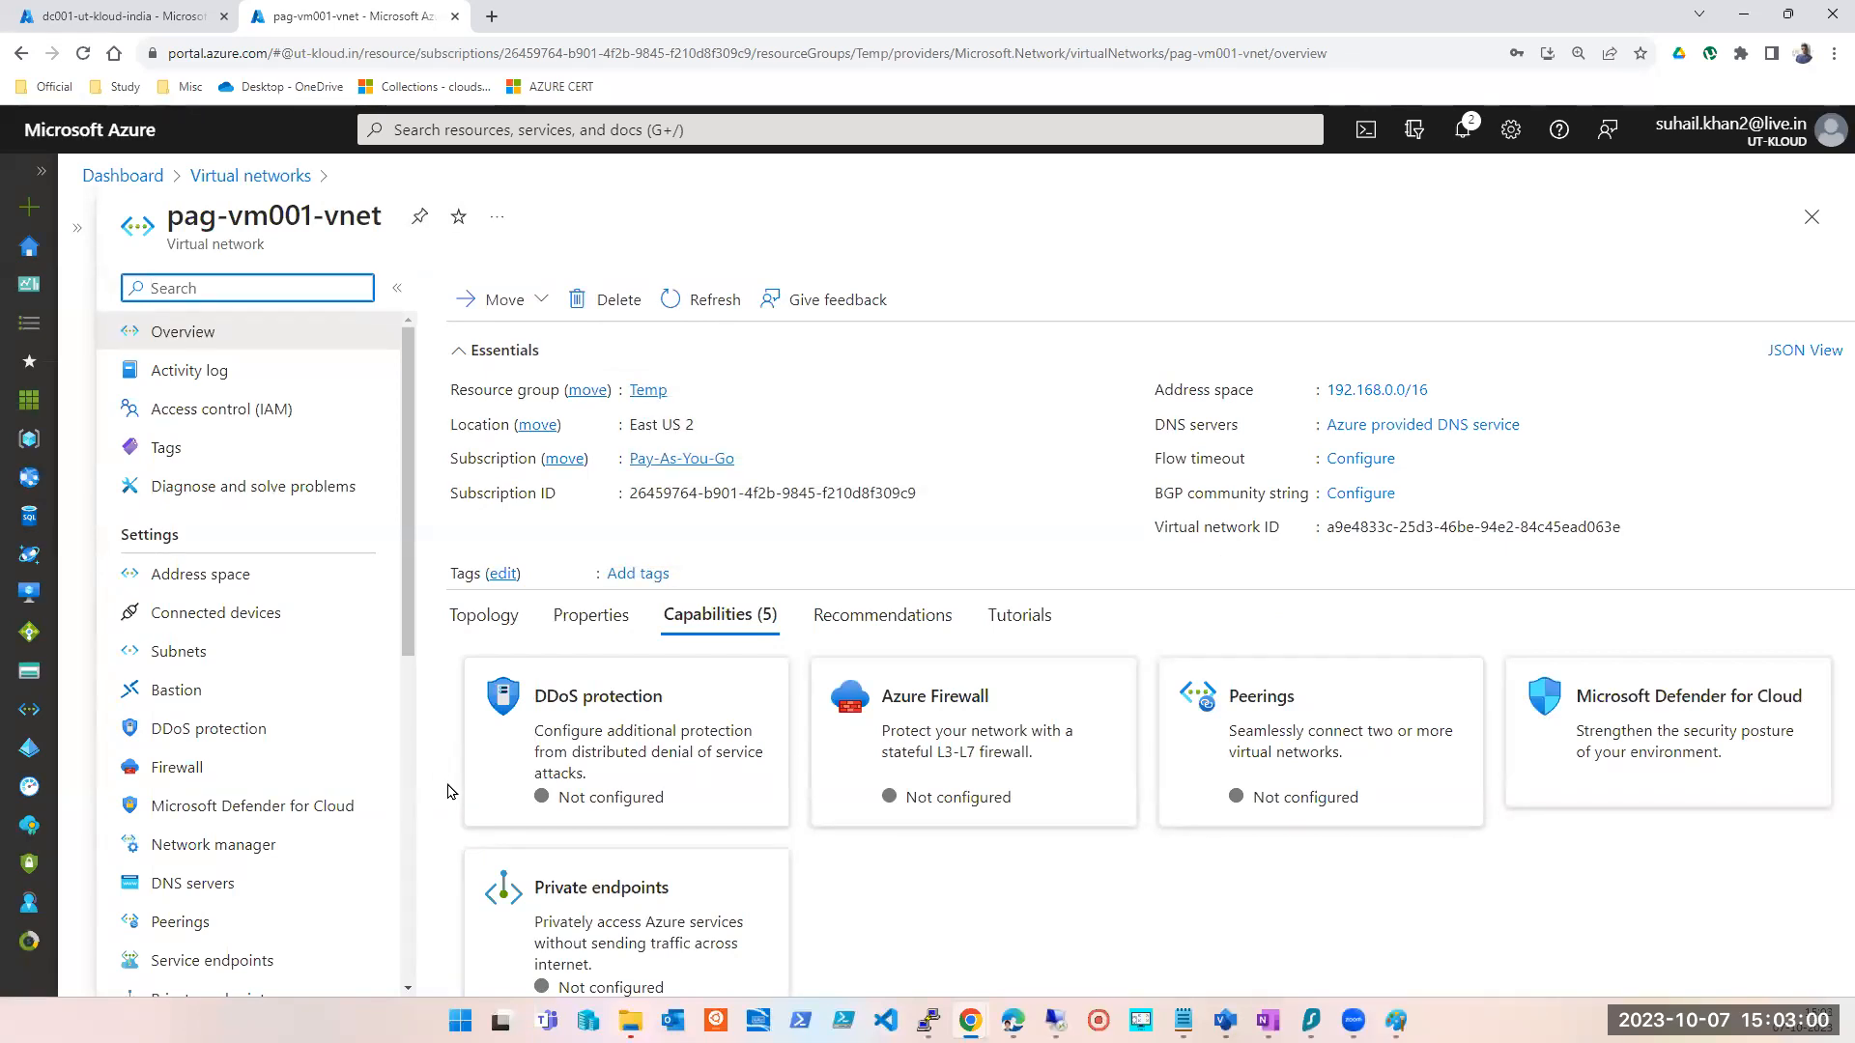
click(824, 87)
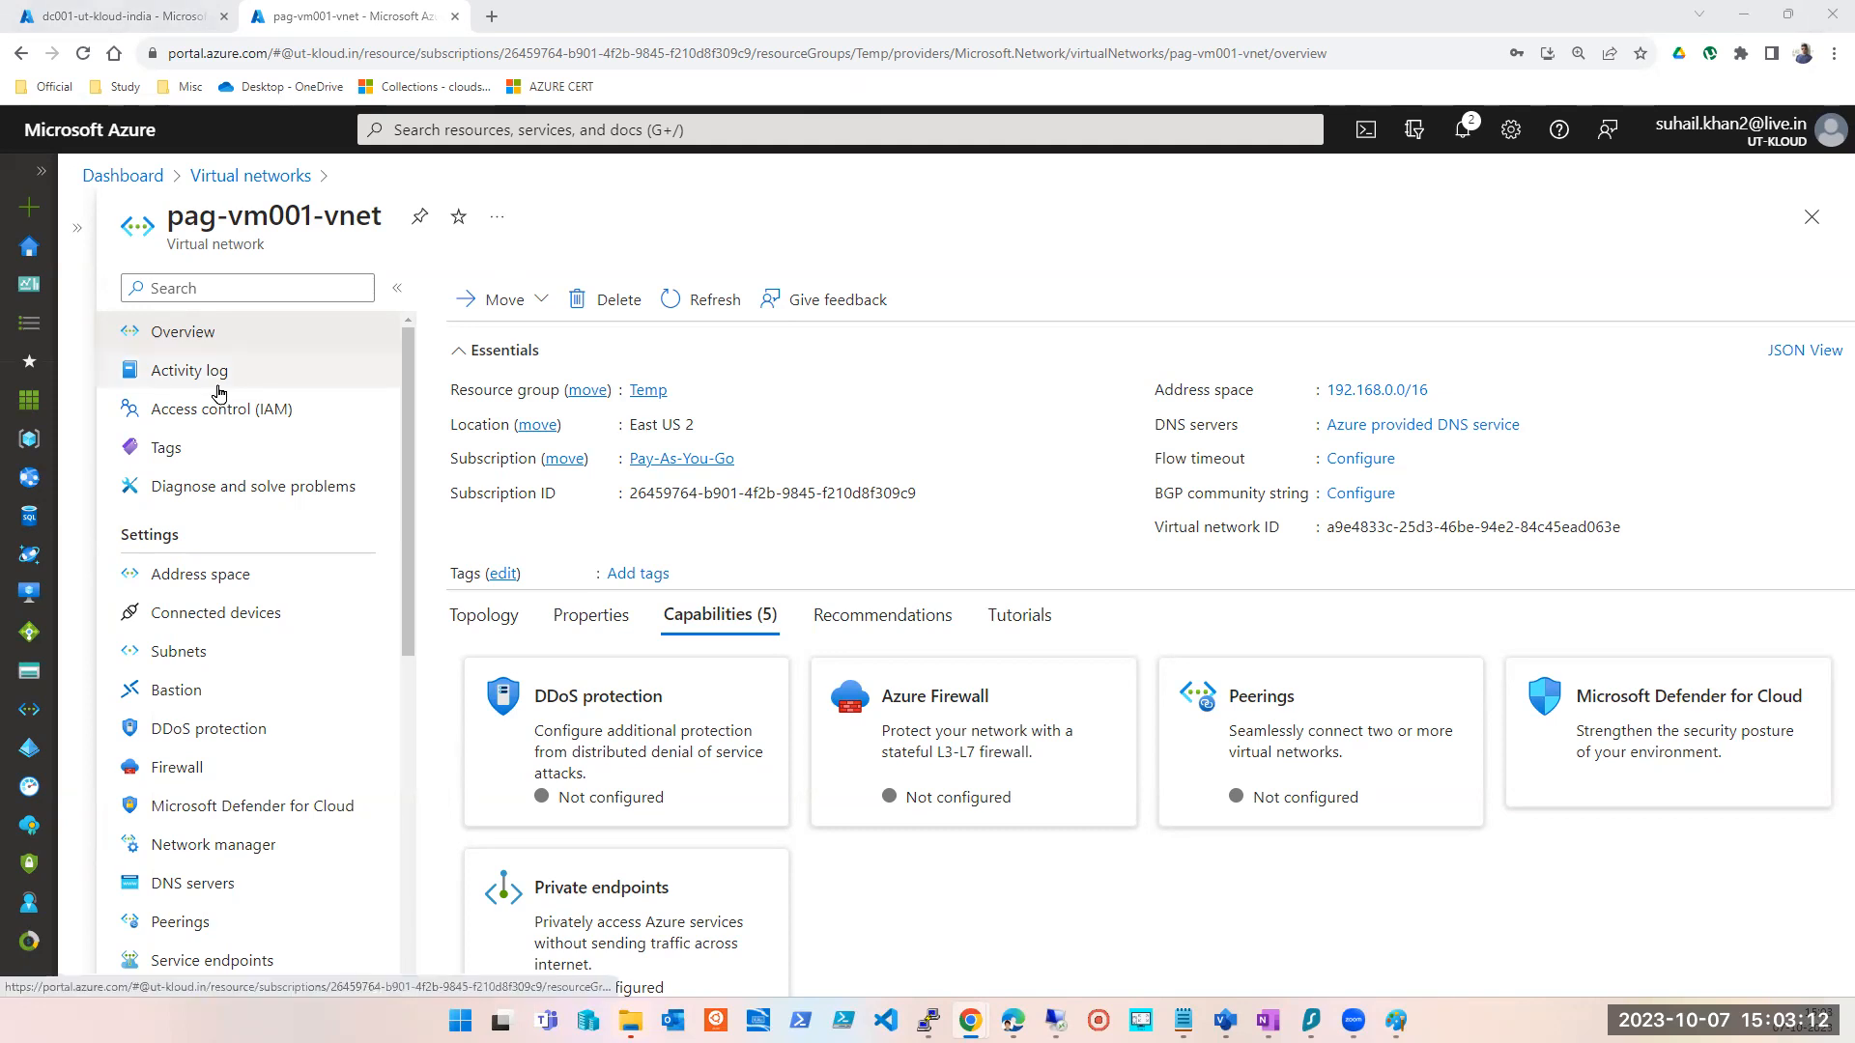
double_click(153, 537)
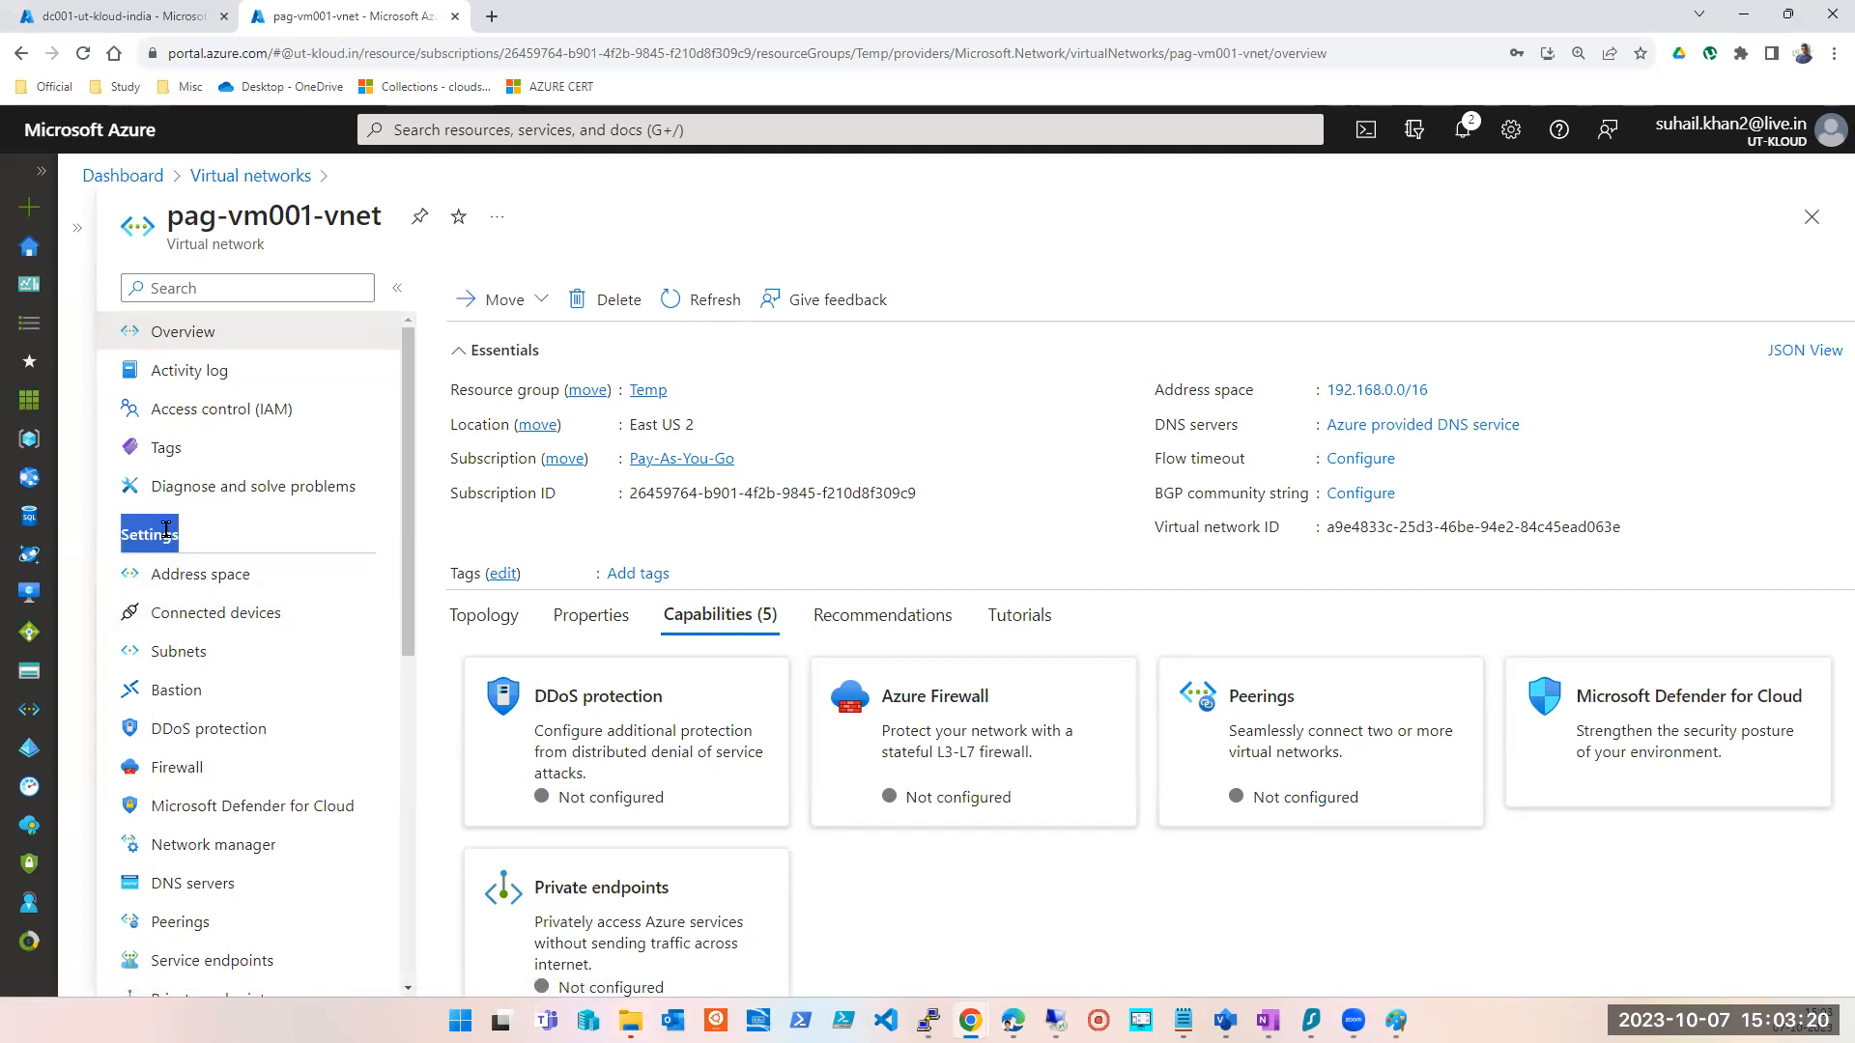
click(167, 924)
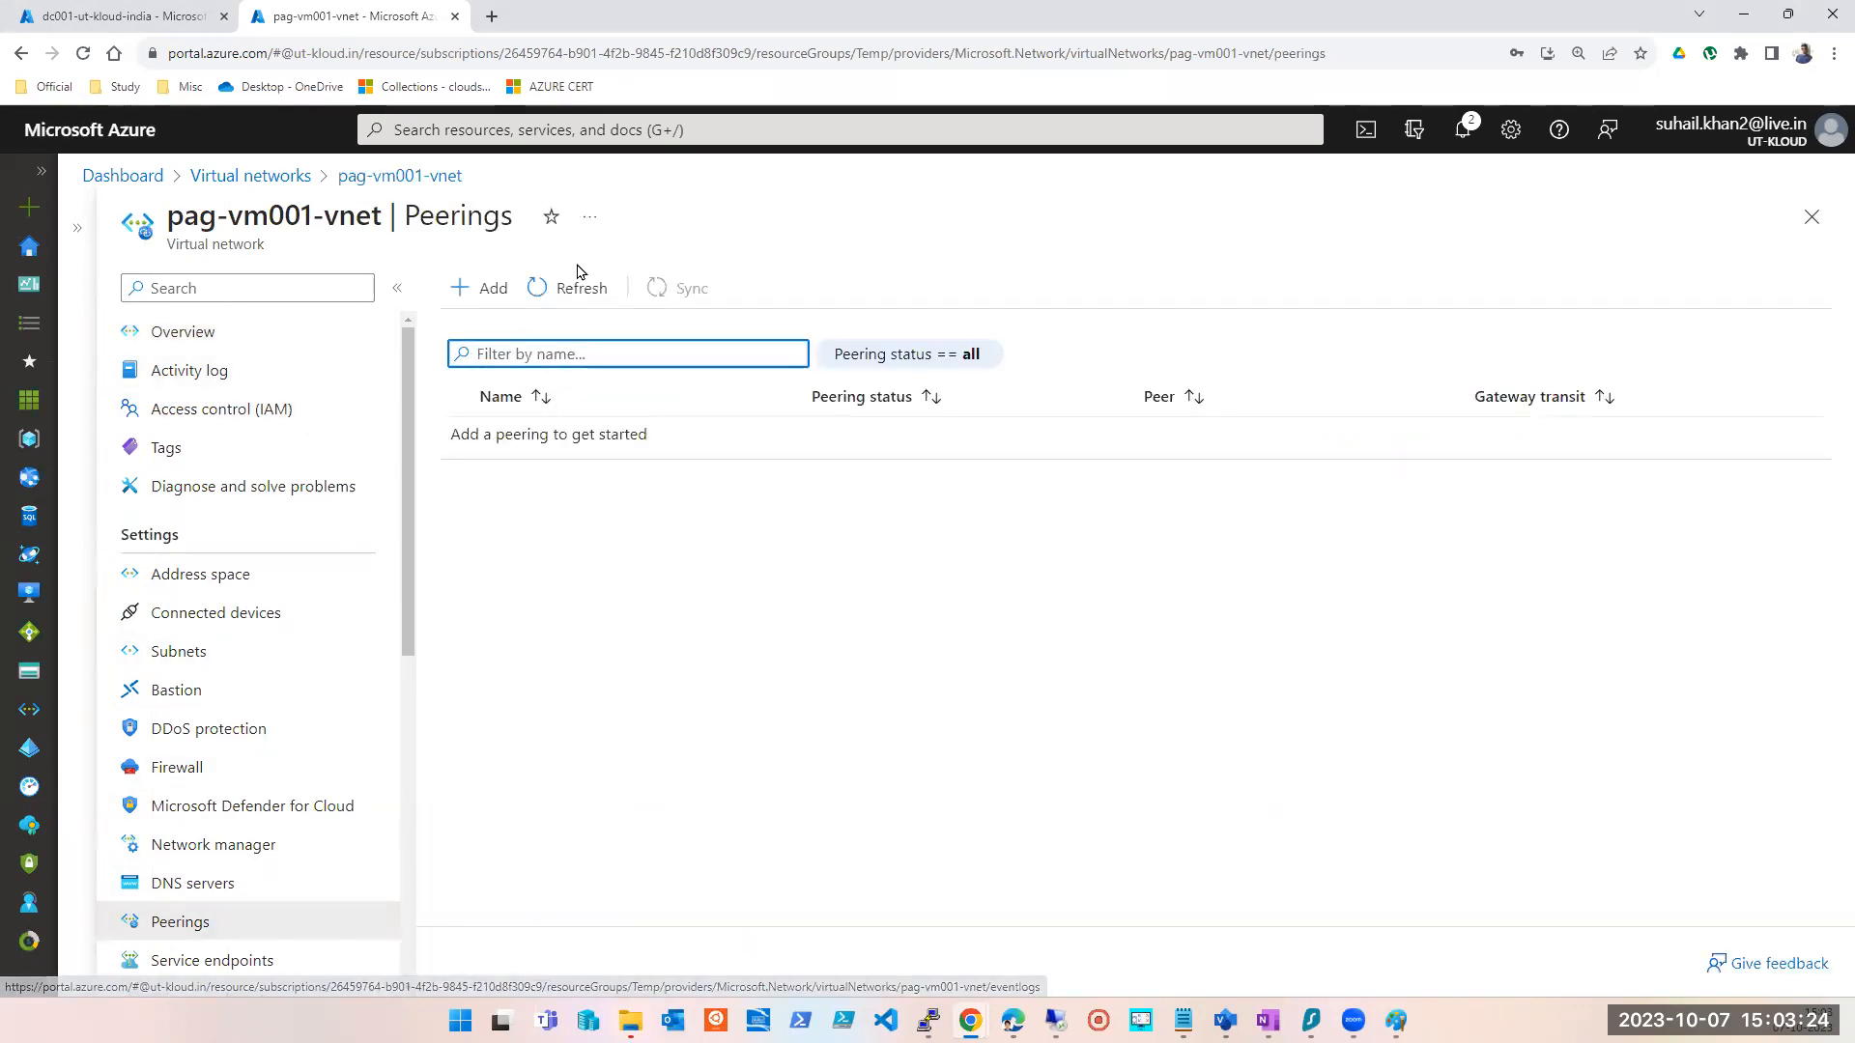
click(577, 275)
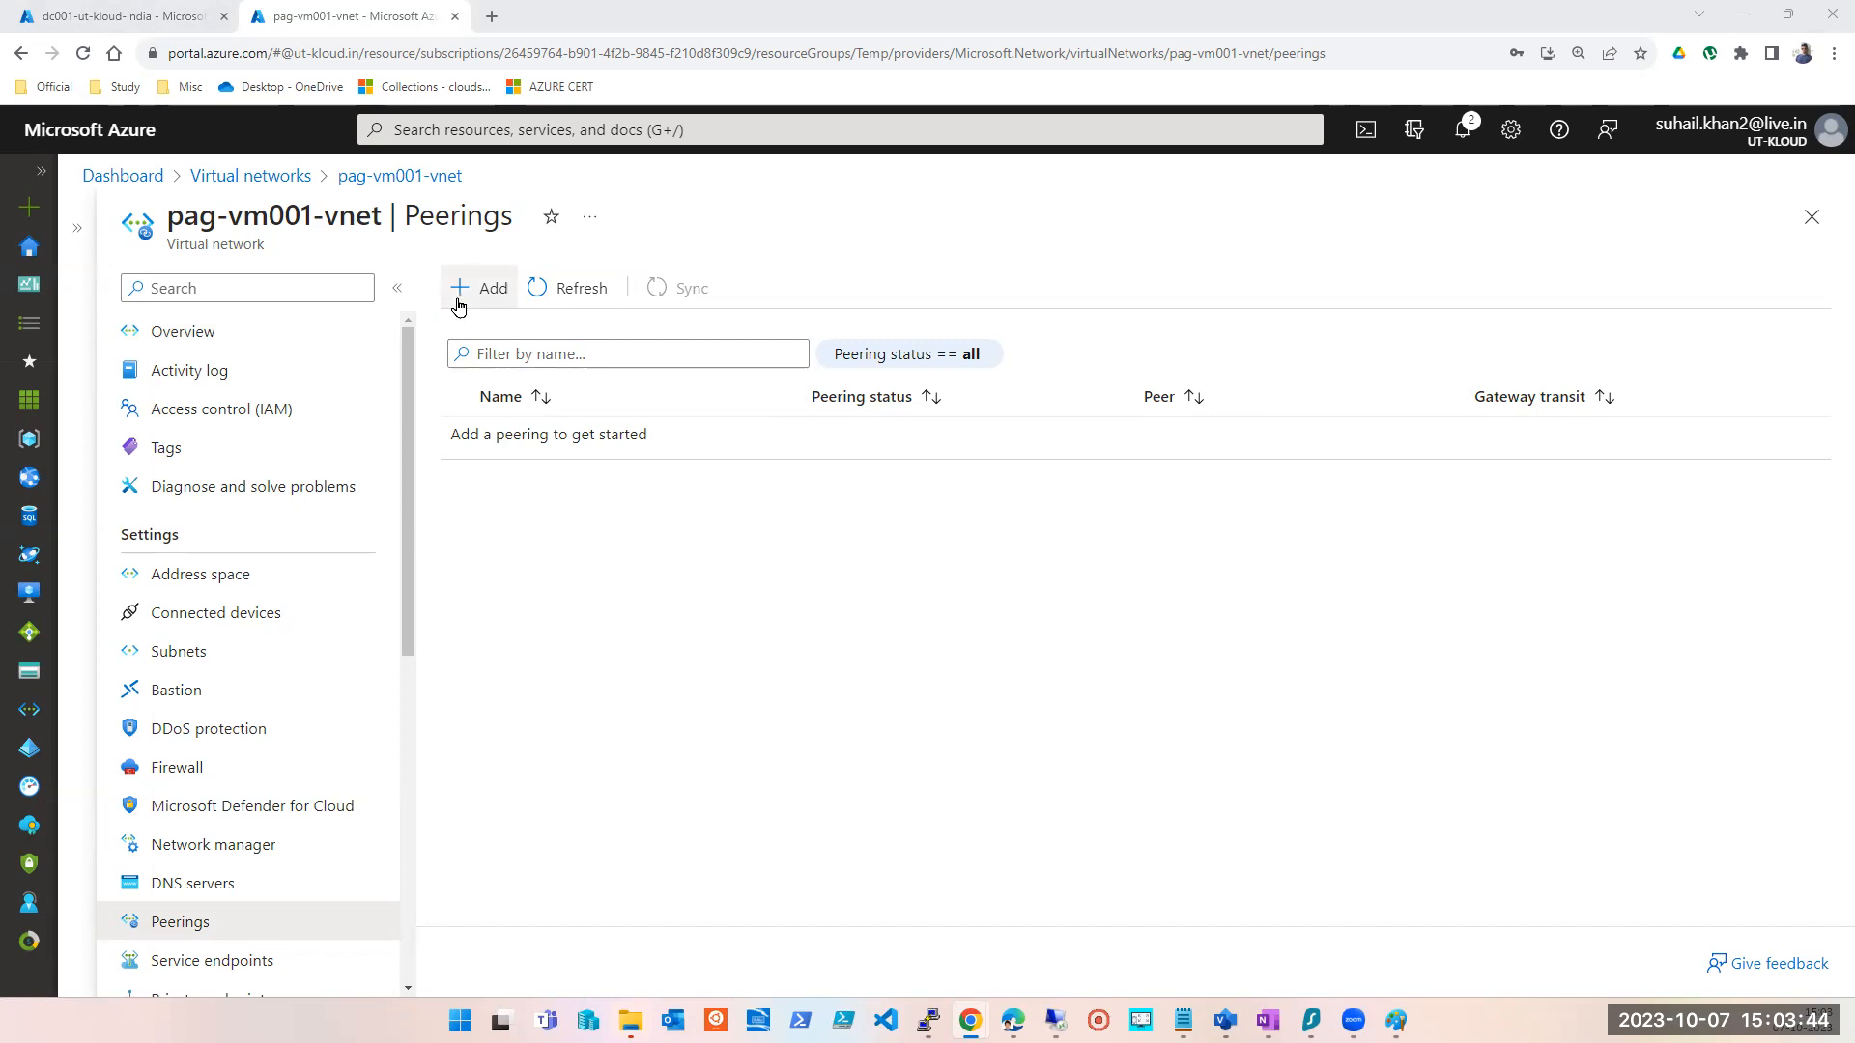
click(492, 289)
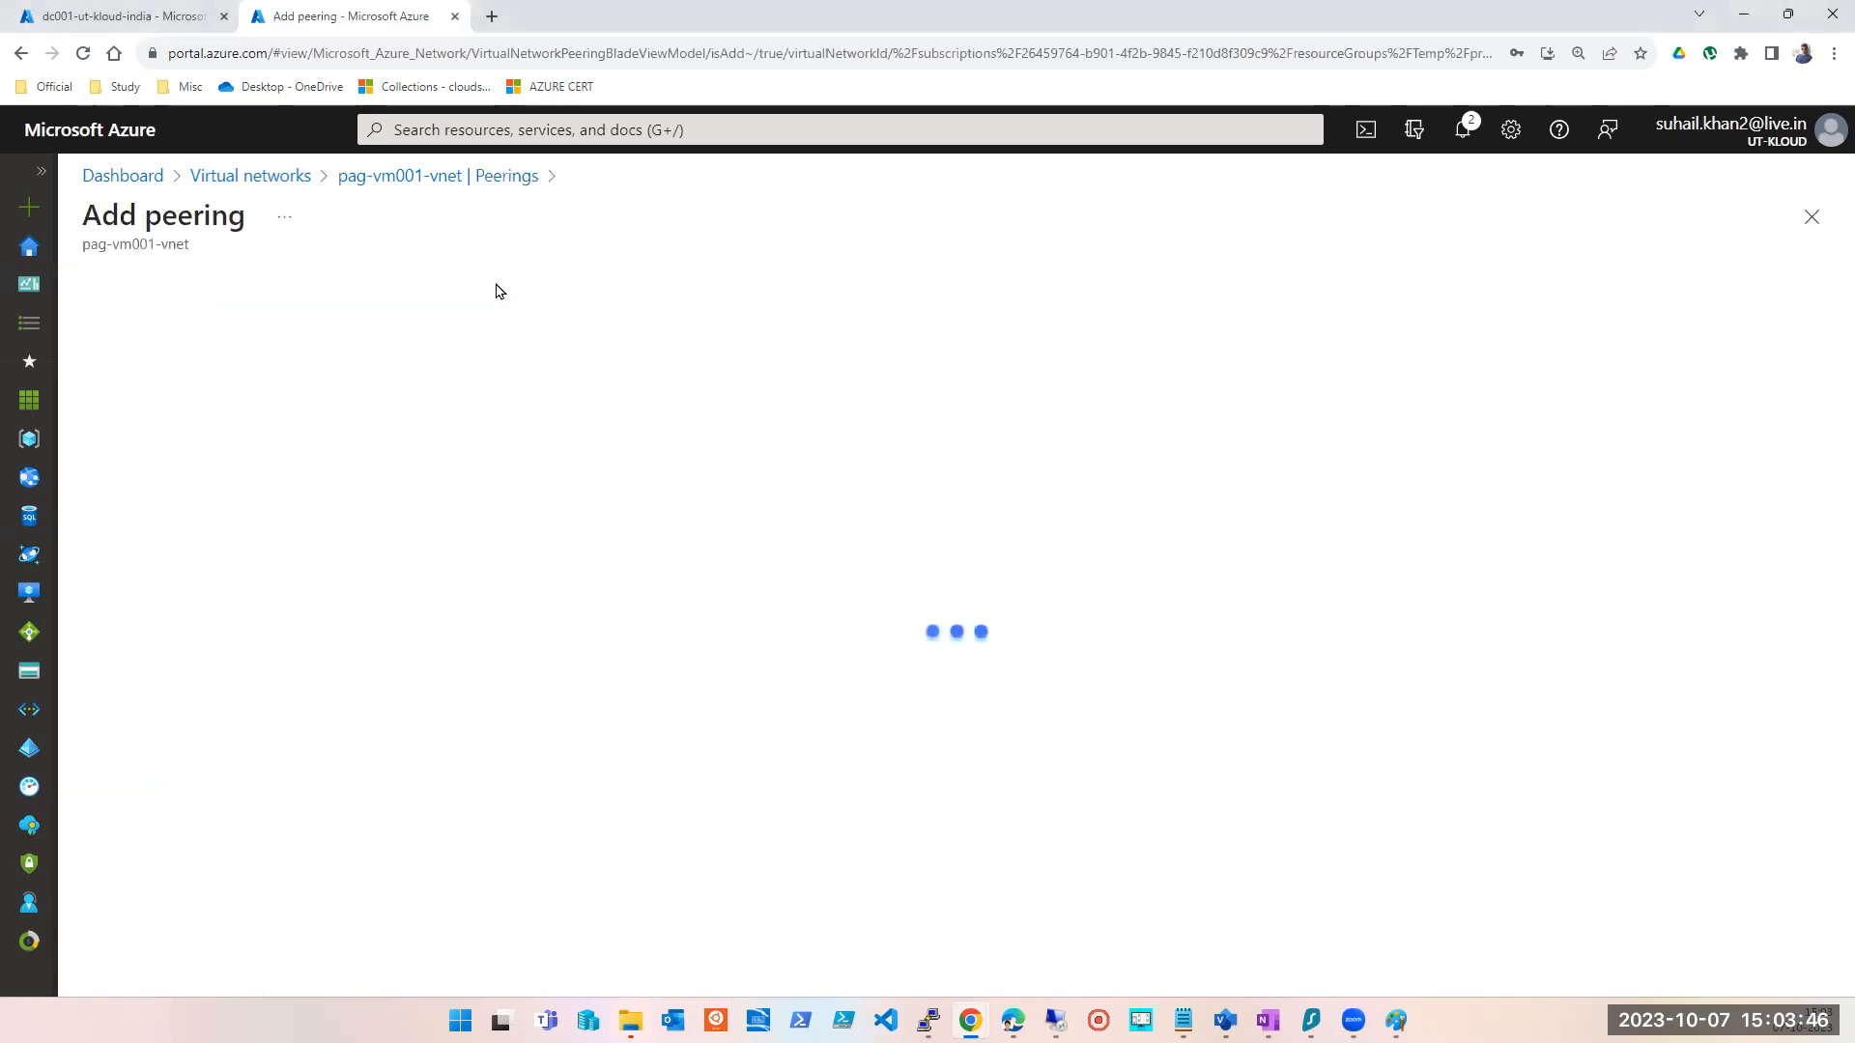
- Examine the Add peering form, checking which virtual network it applies to and the peering link name field
click(126, 239)
triple_click(126, 240)
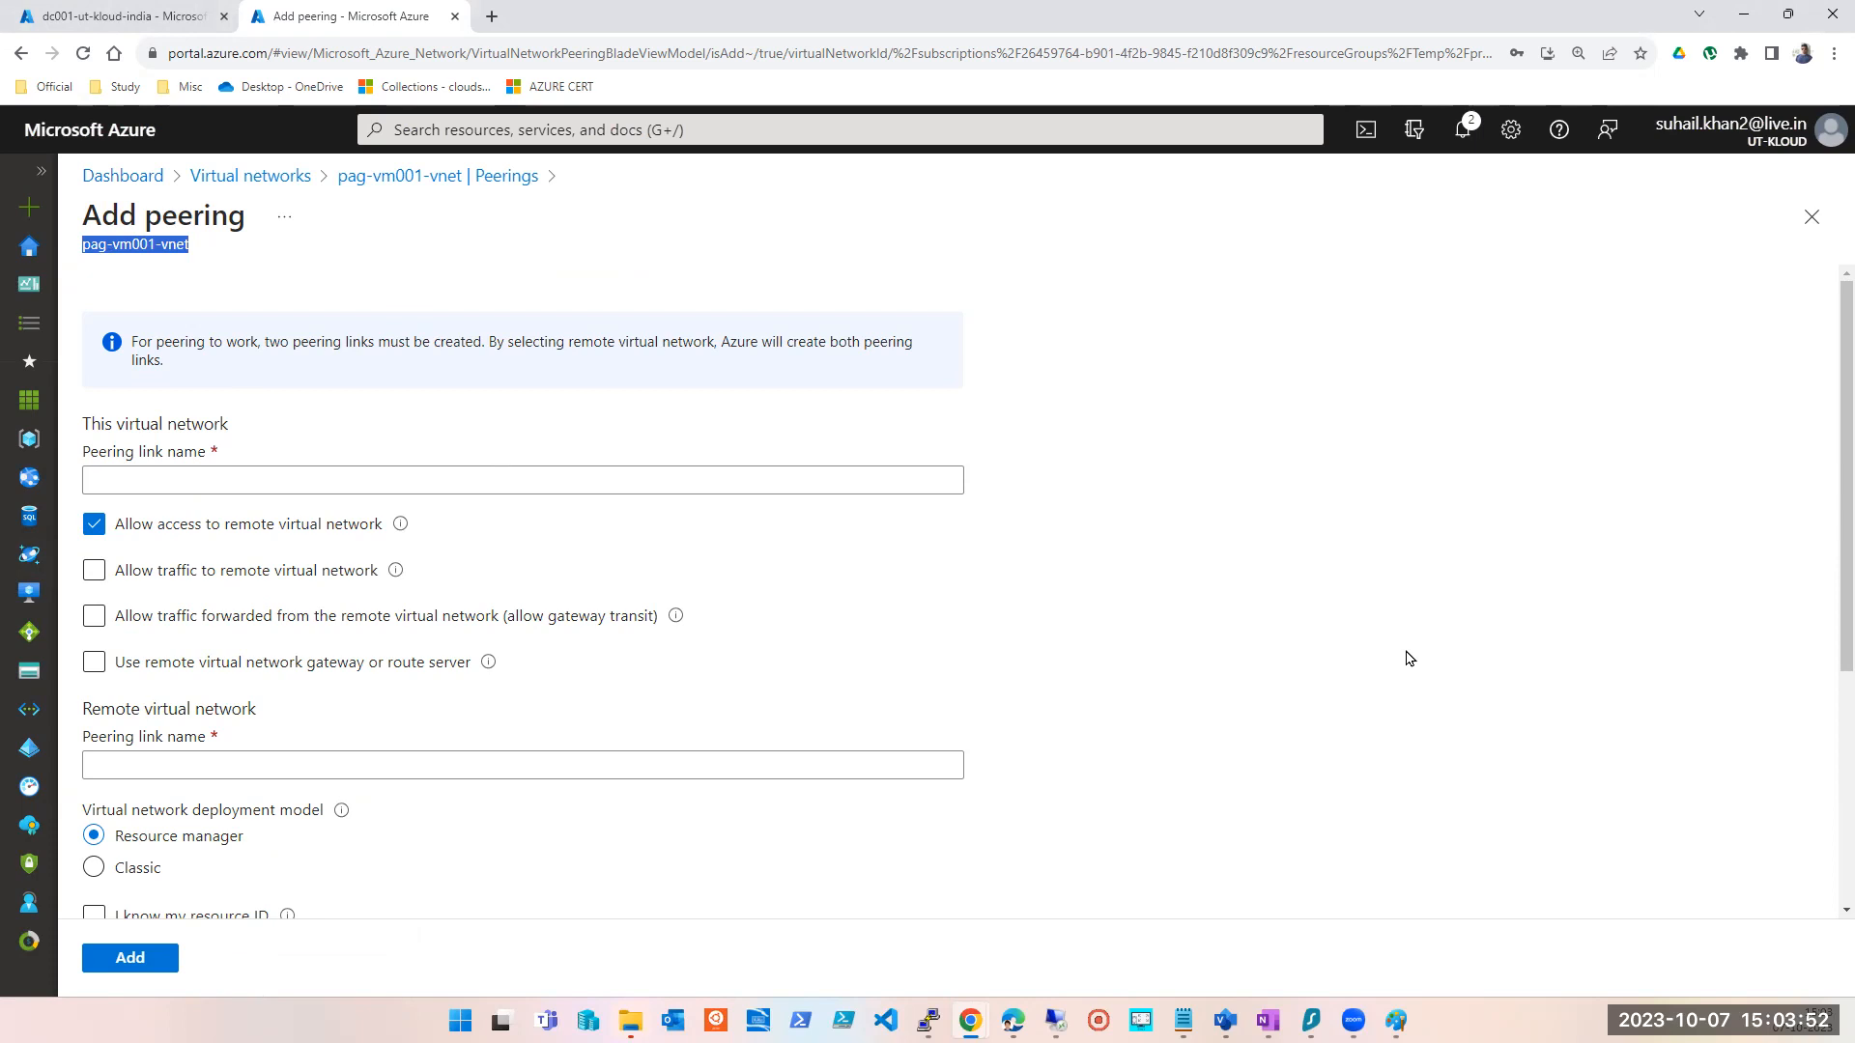
key(alt+Tab)
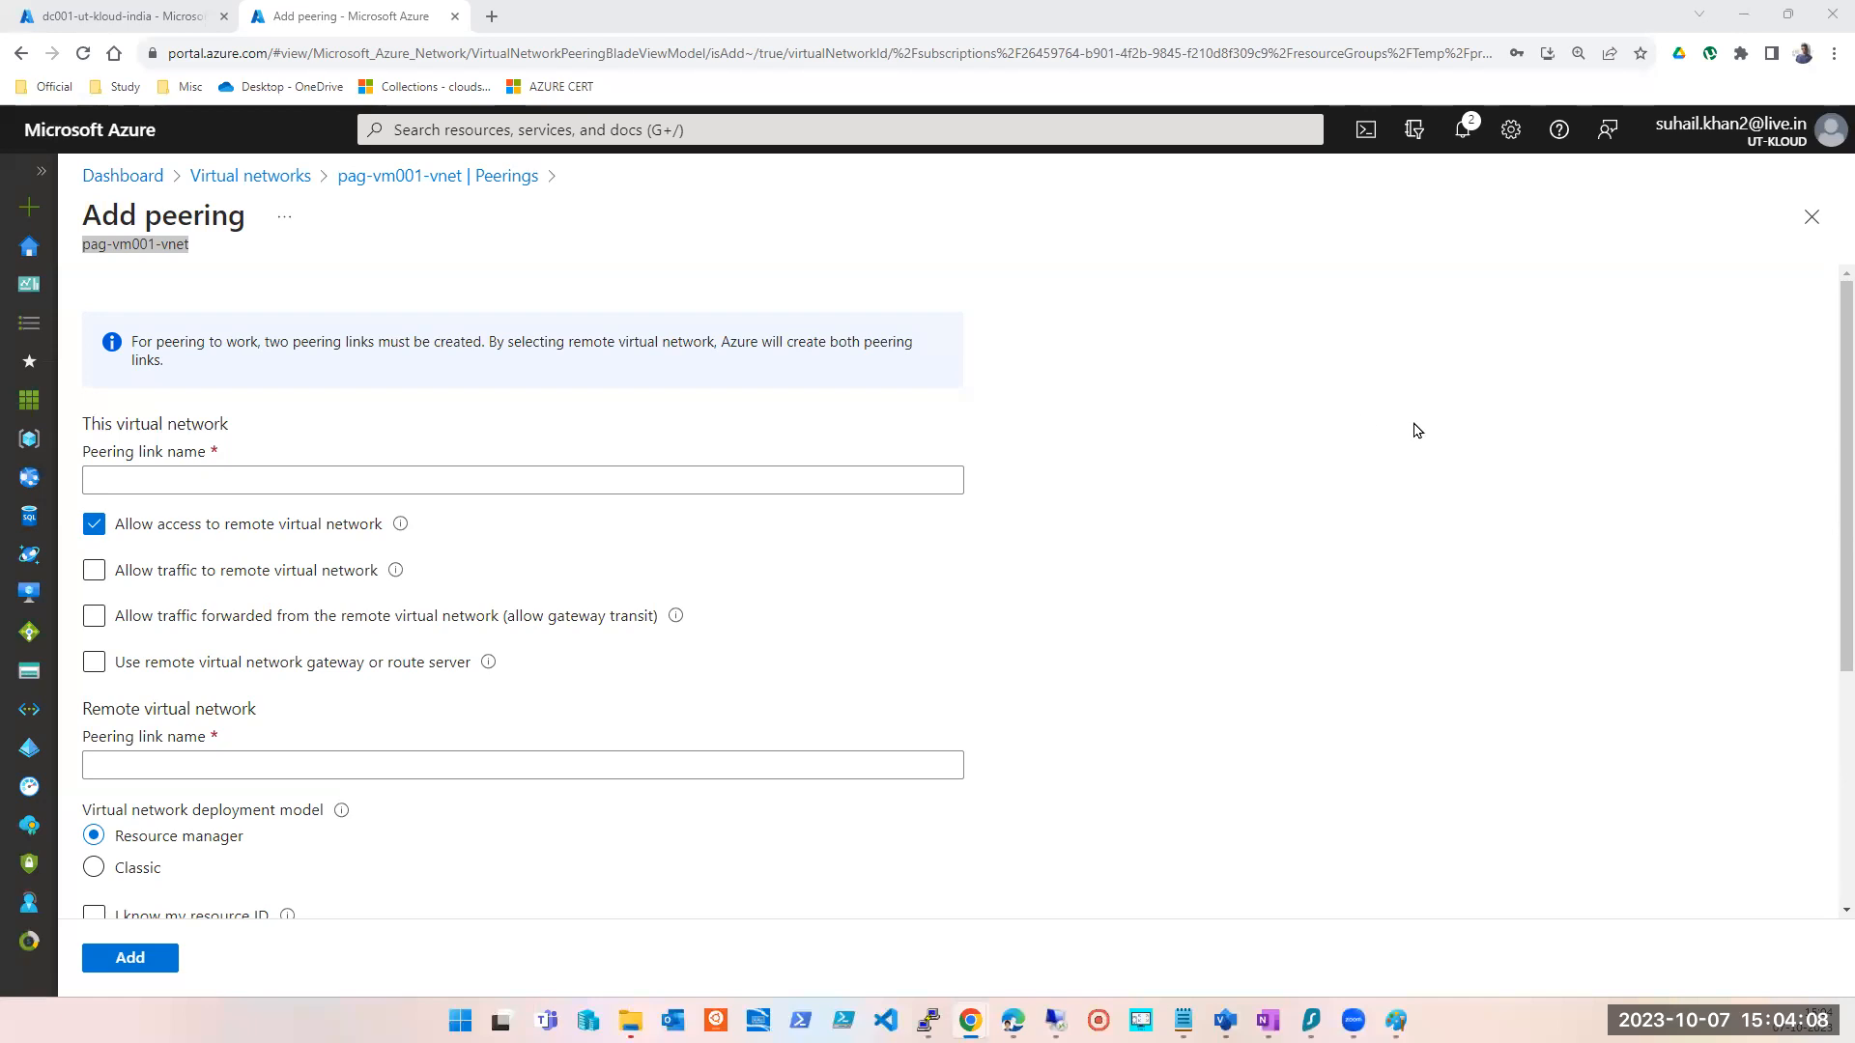
click(240, 480)
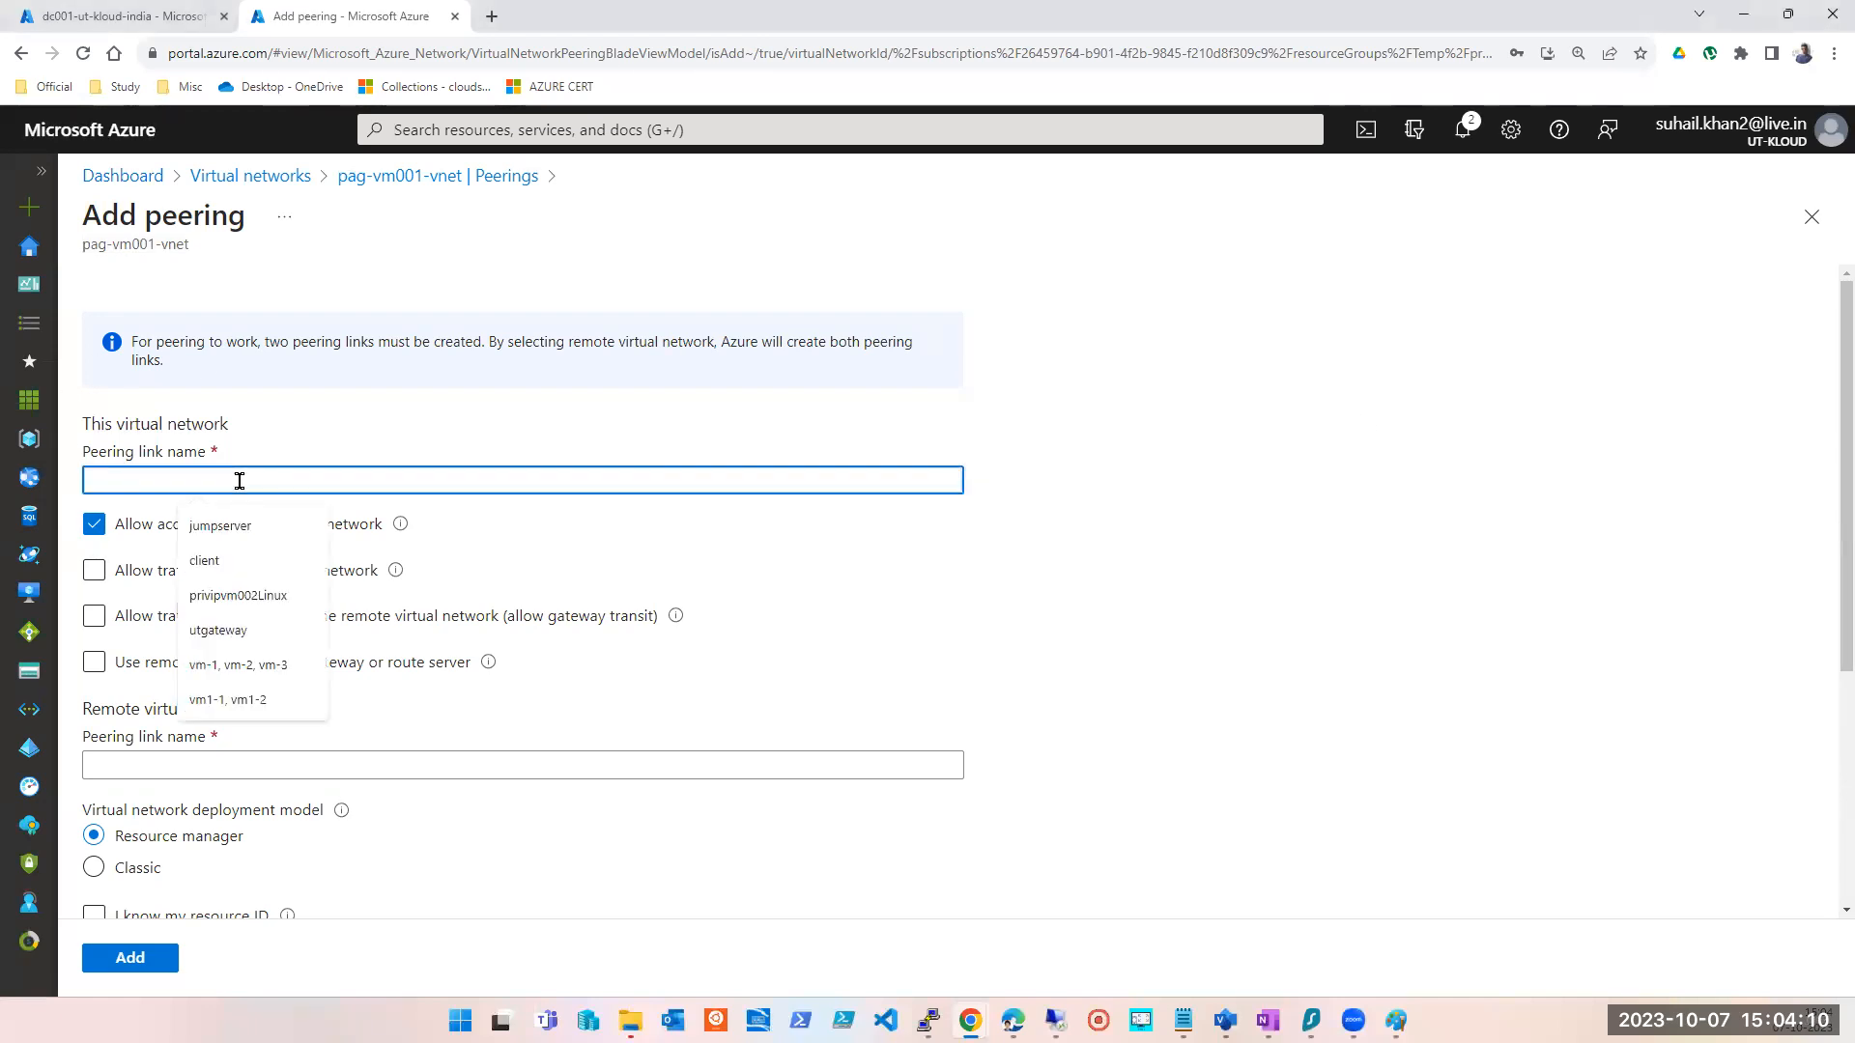
click(100, 244)
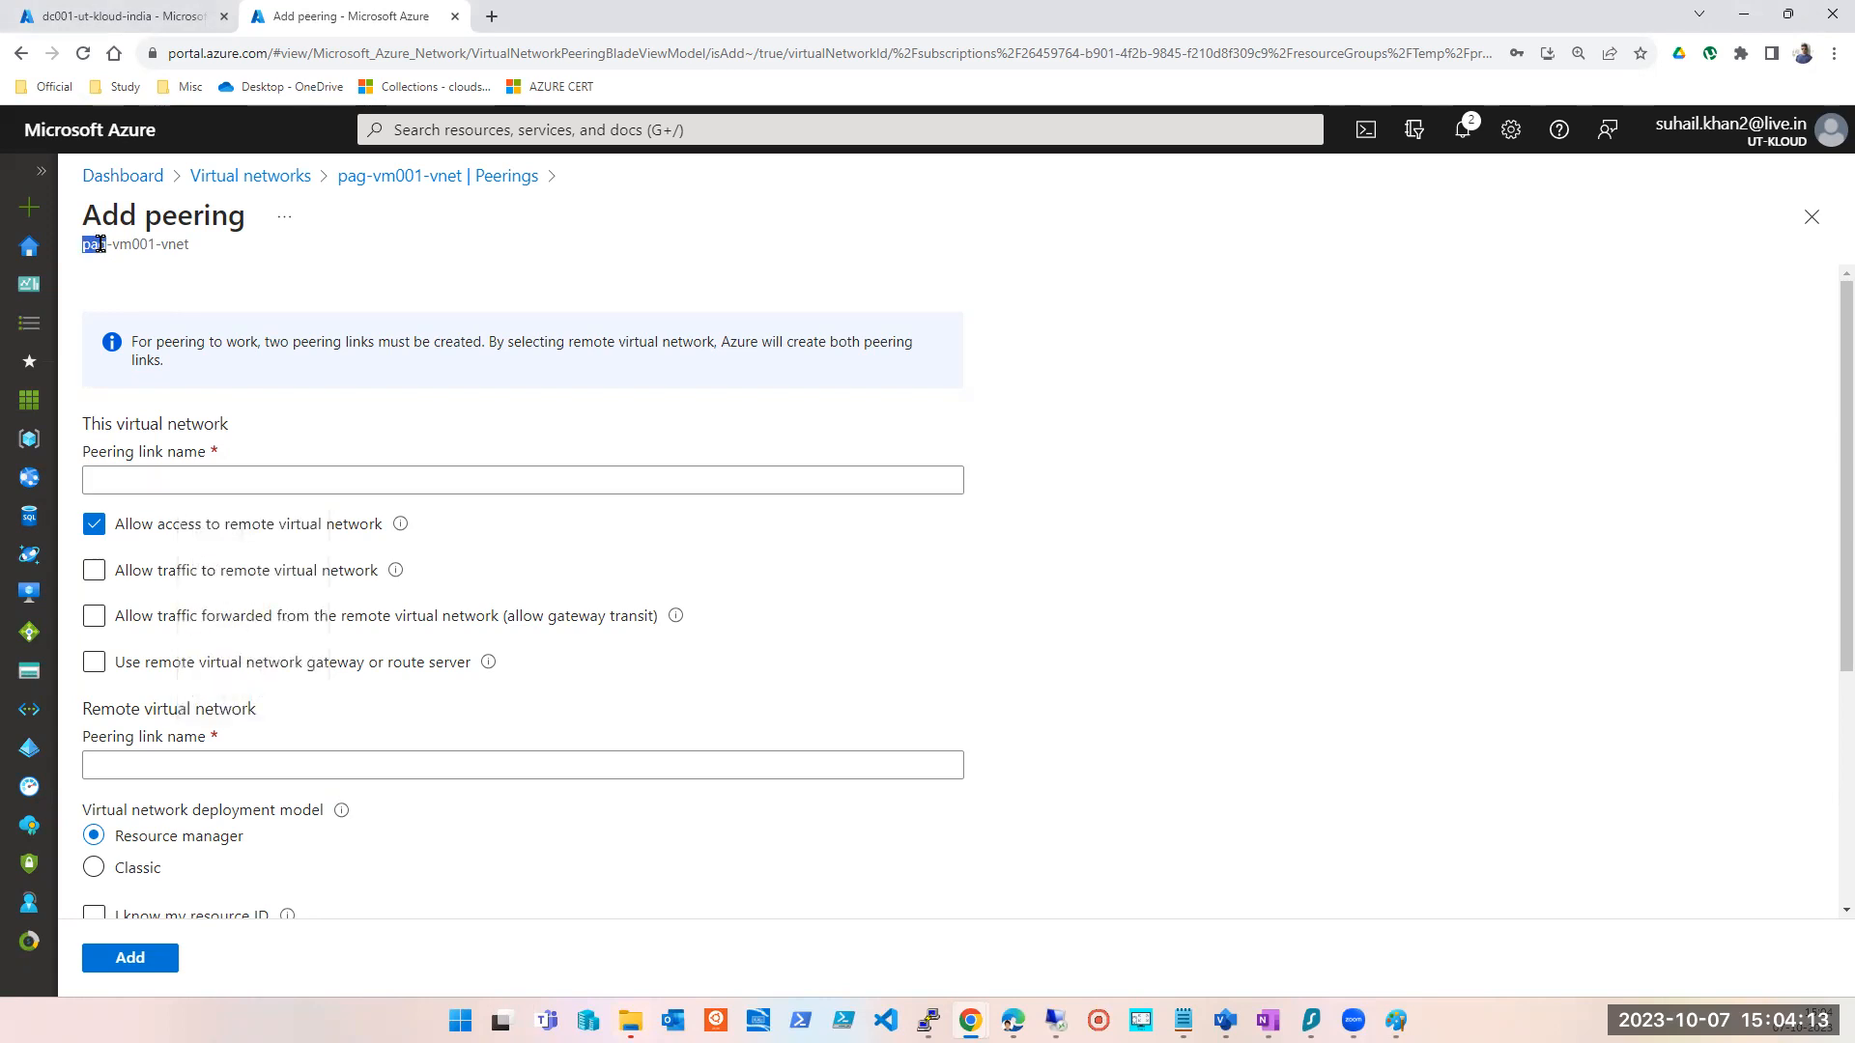
triple_click(155, 243)
click(783, 44)
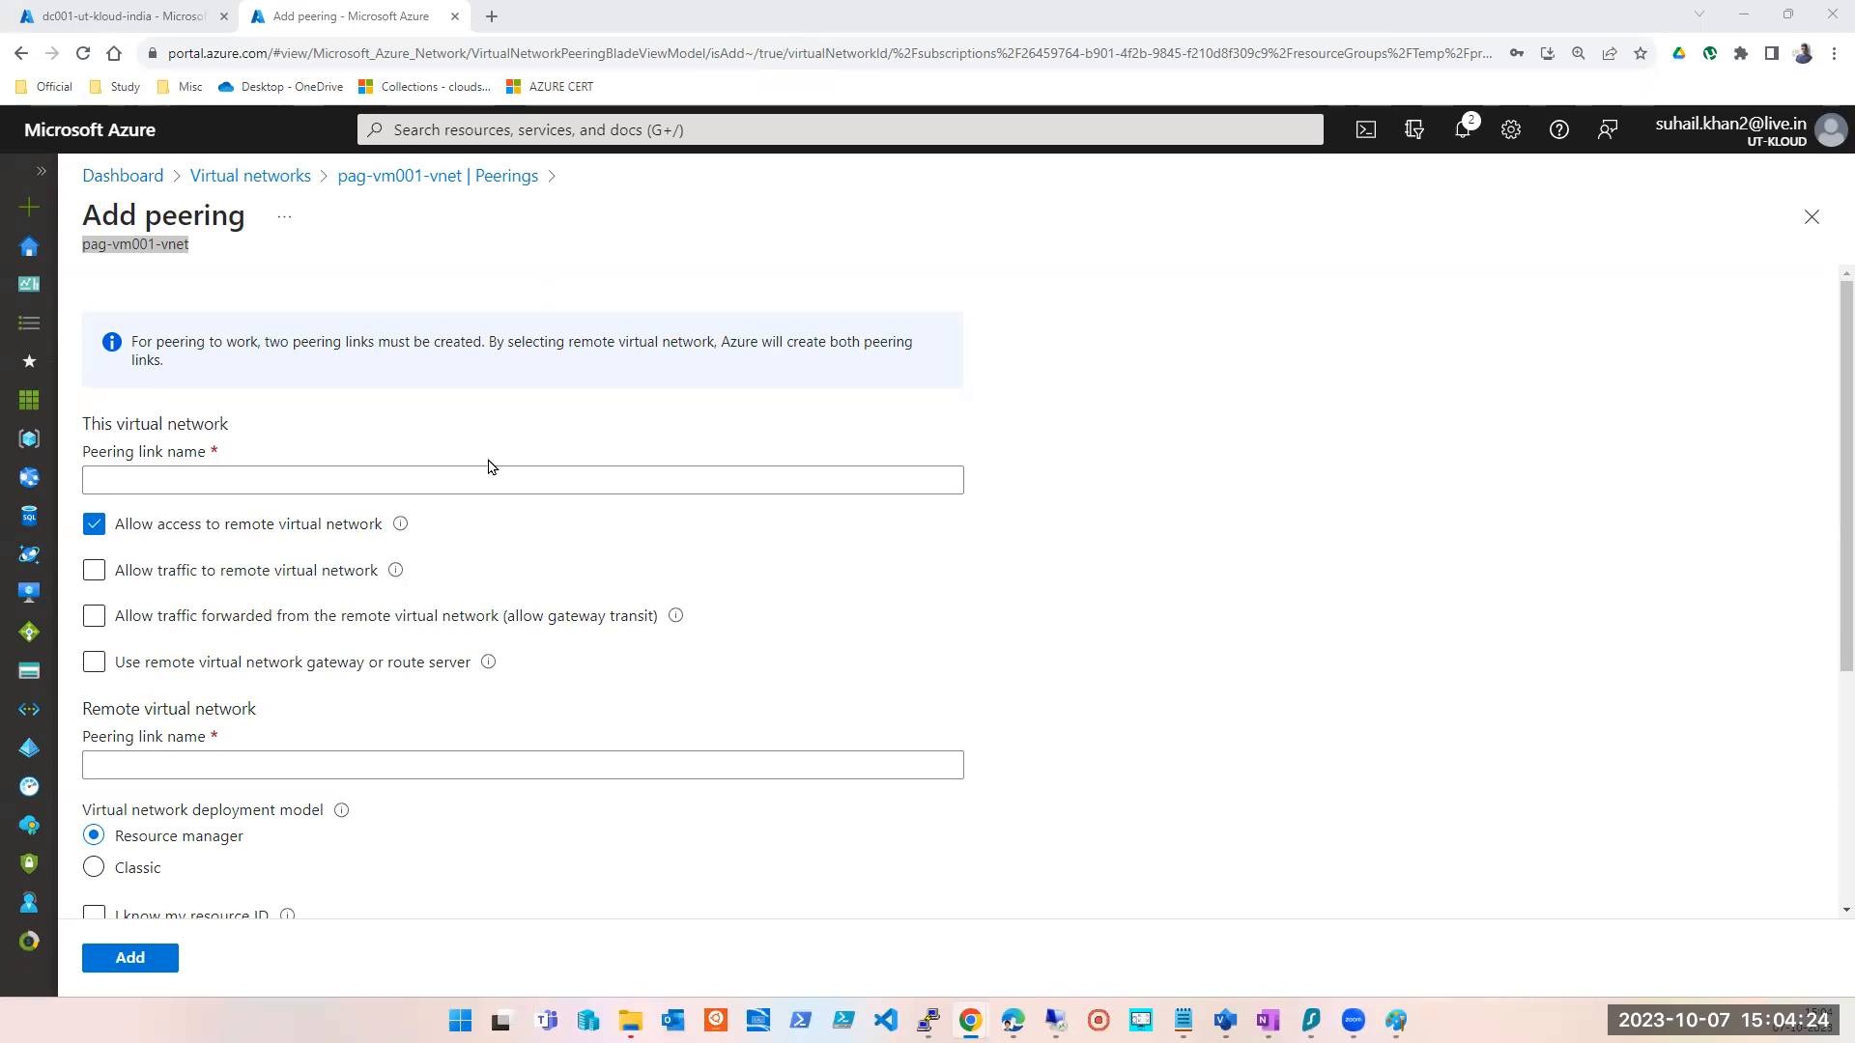
click(429, 476)
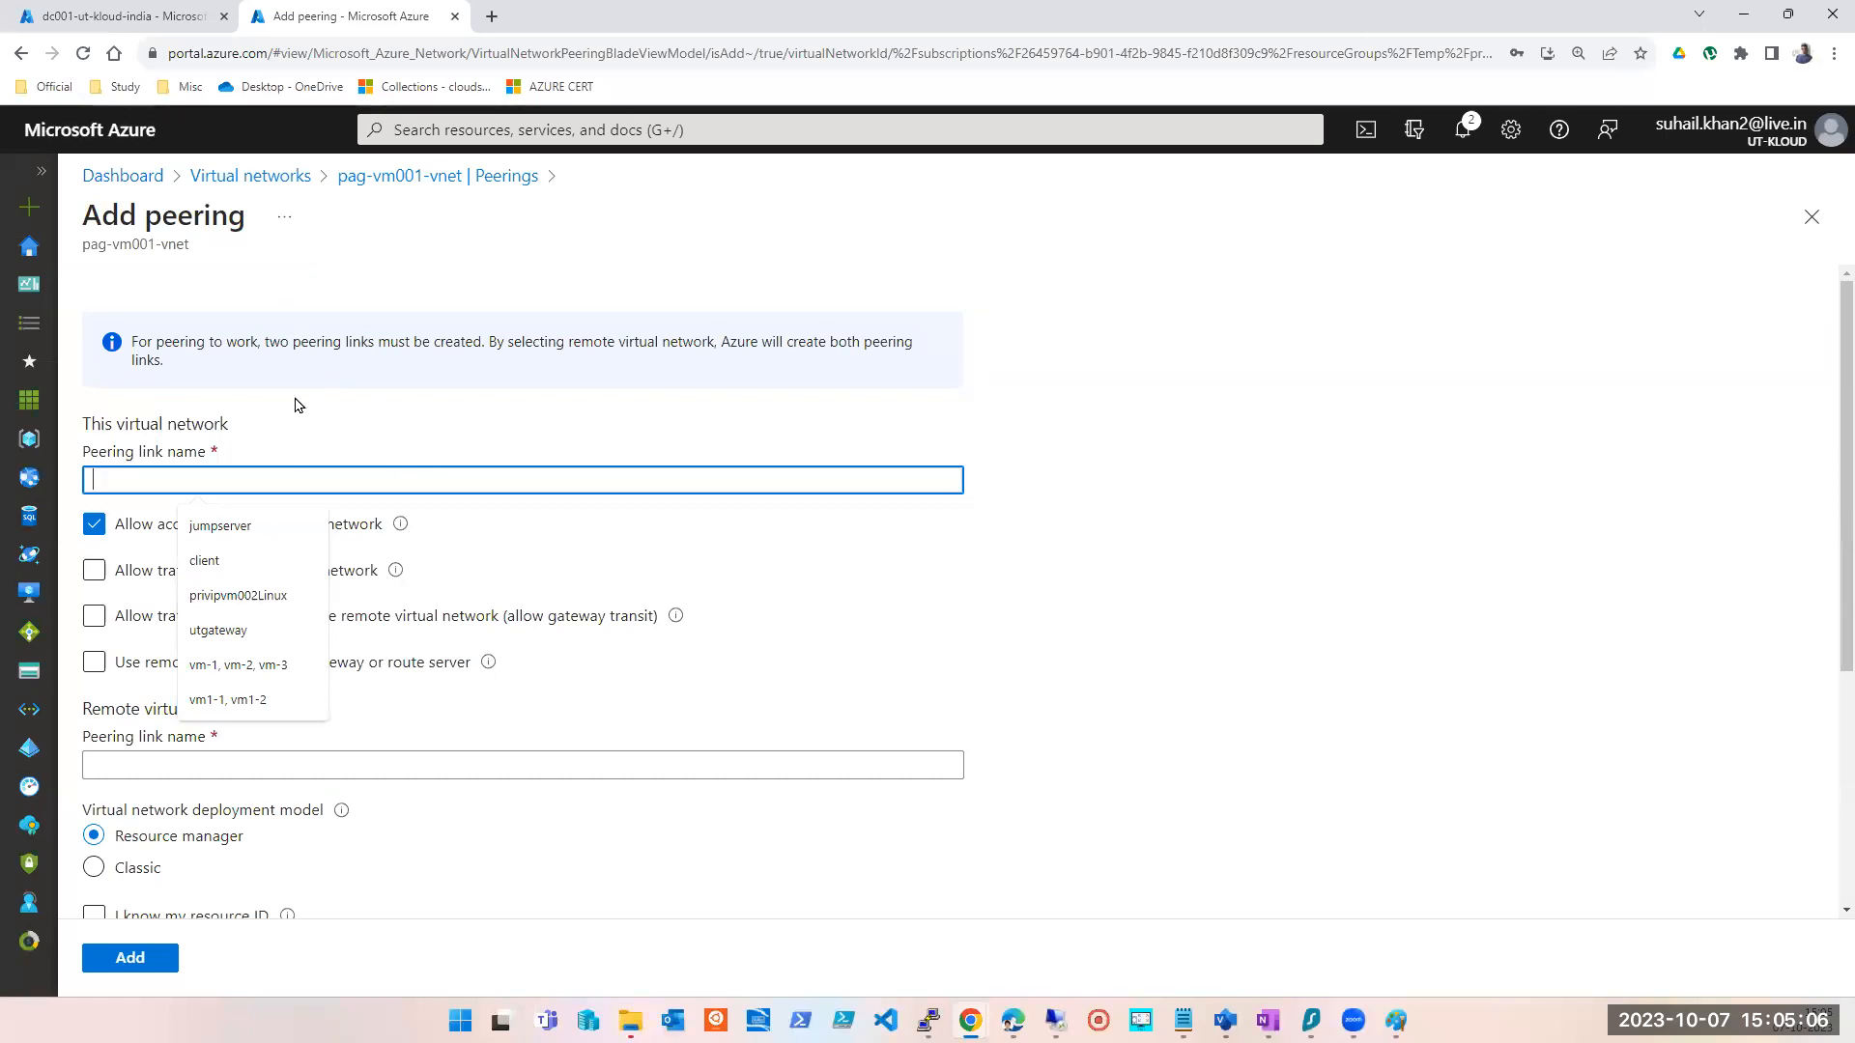
click(1418, 282)
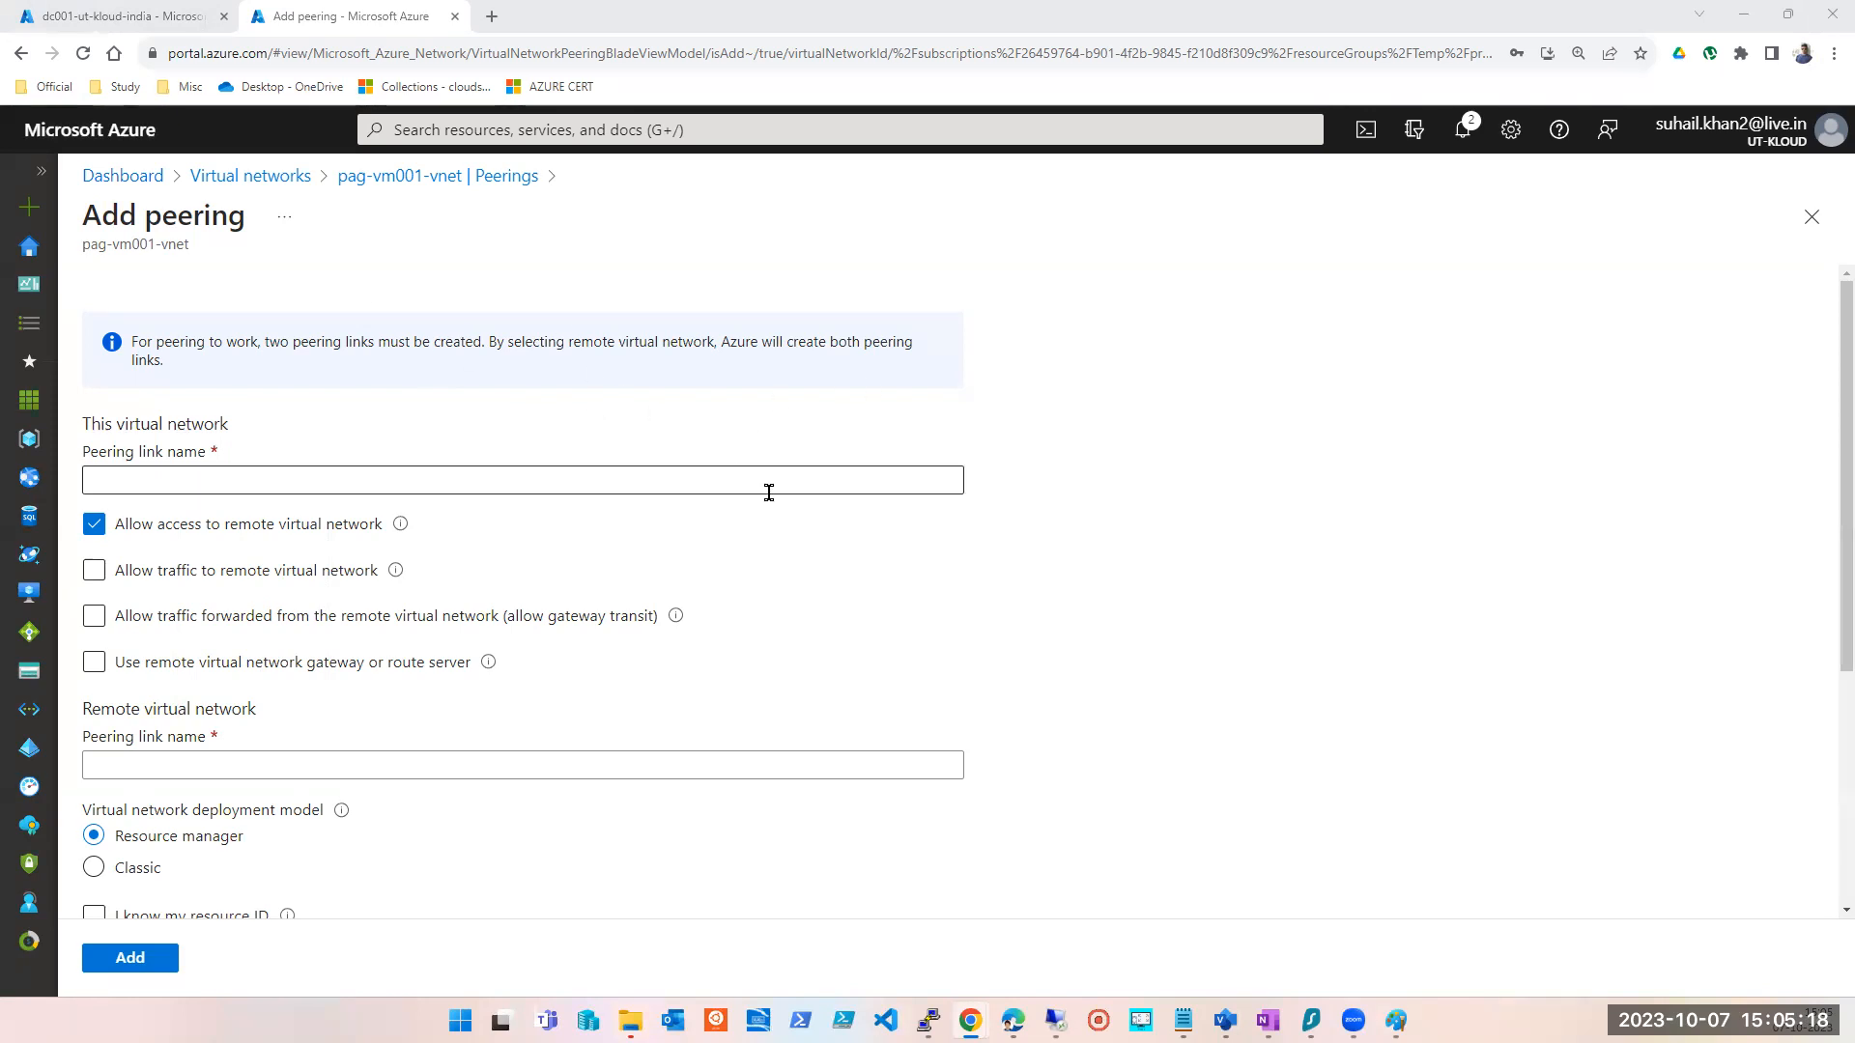
- Copy the name pag-vm001-vnet from the form's heading into this virtual network's peering link name
click(445, 488)
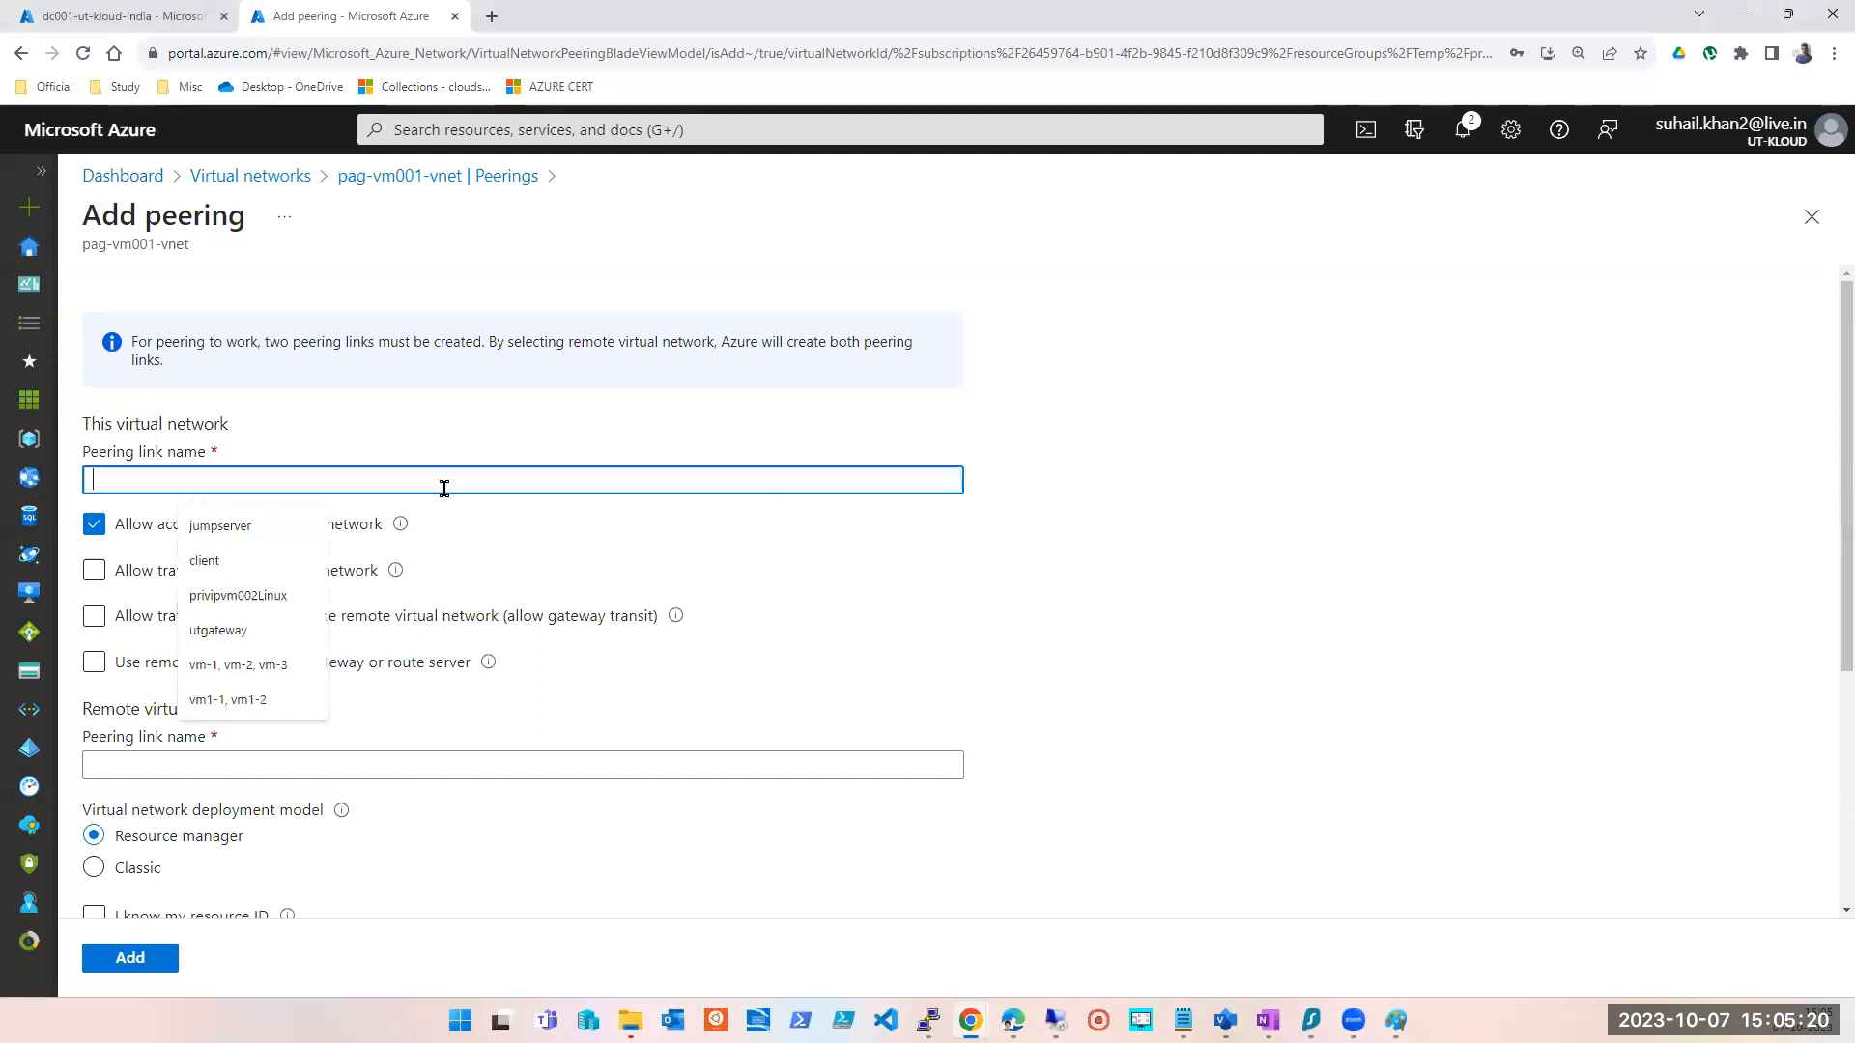
triple_click(101, 230)
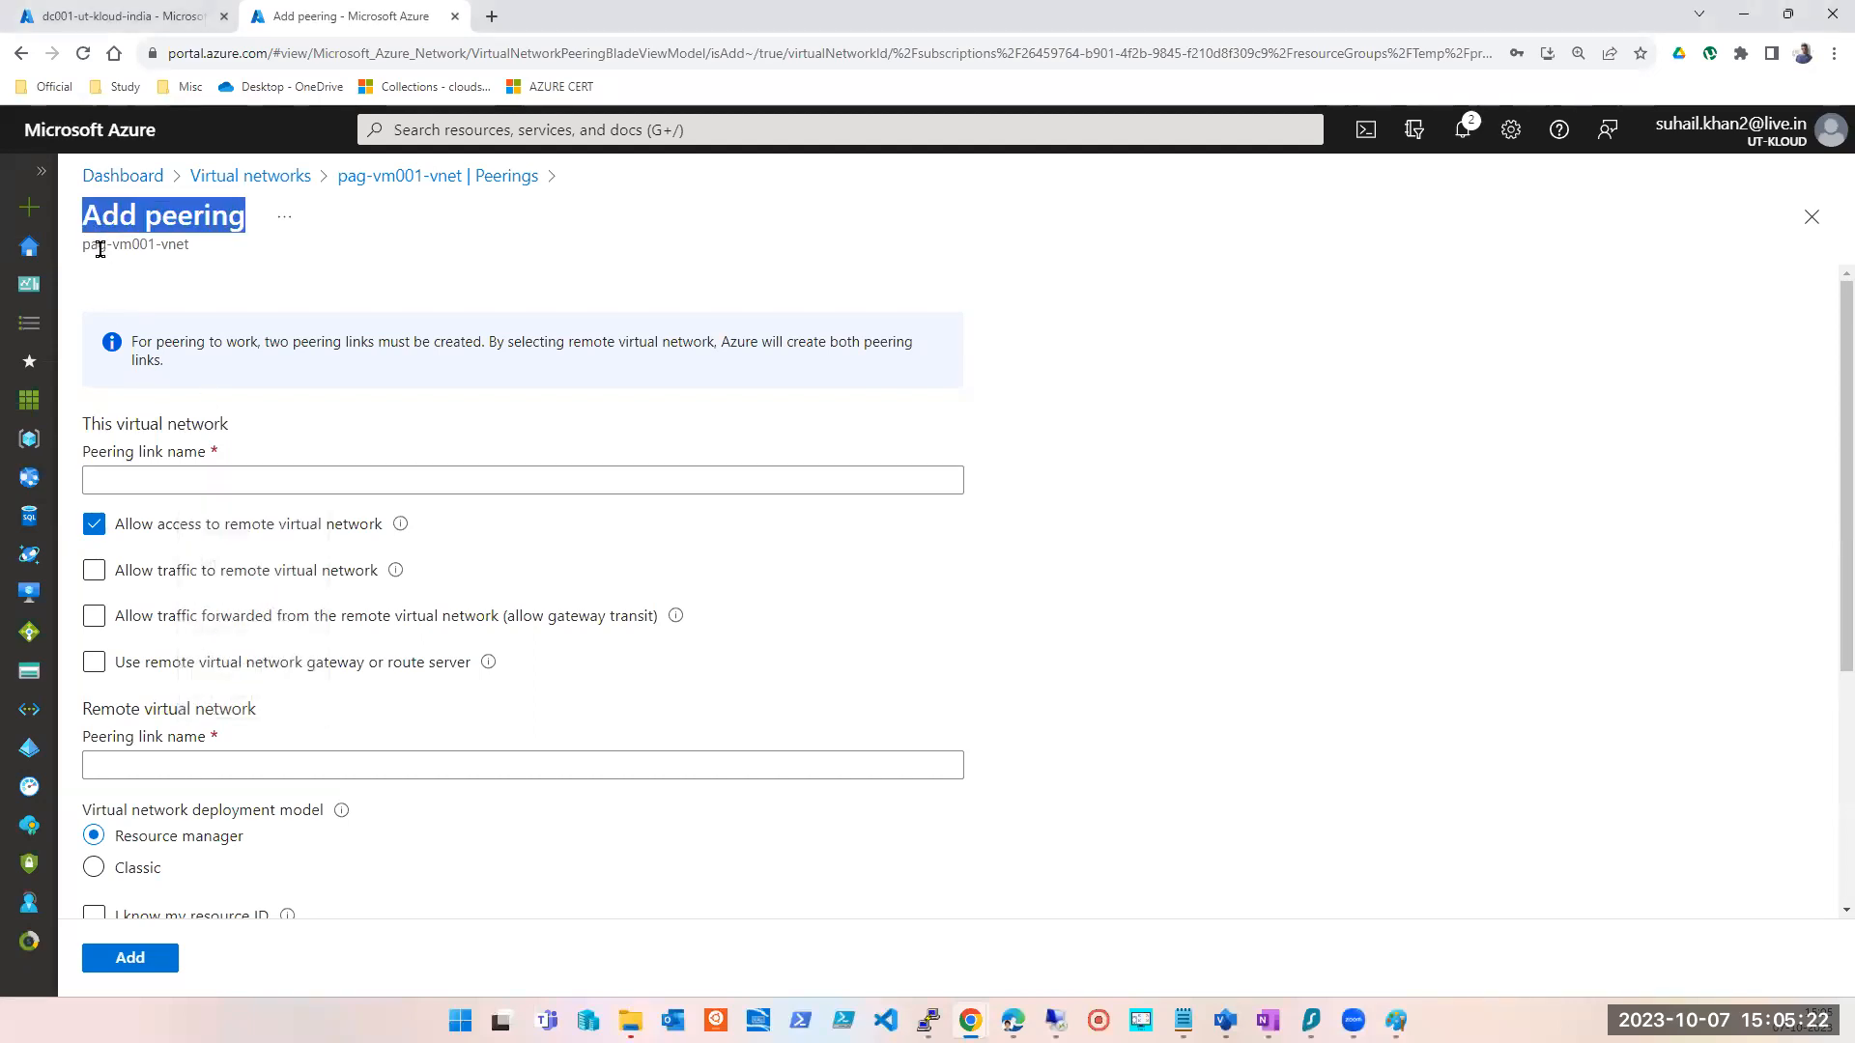
triple_click(100, 248)
key(ctrl+c)
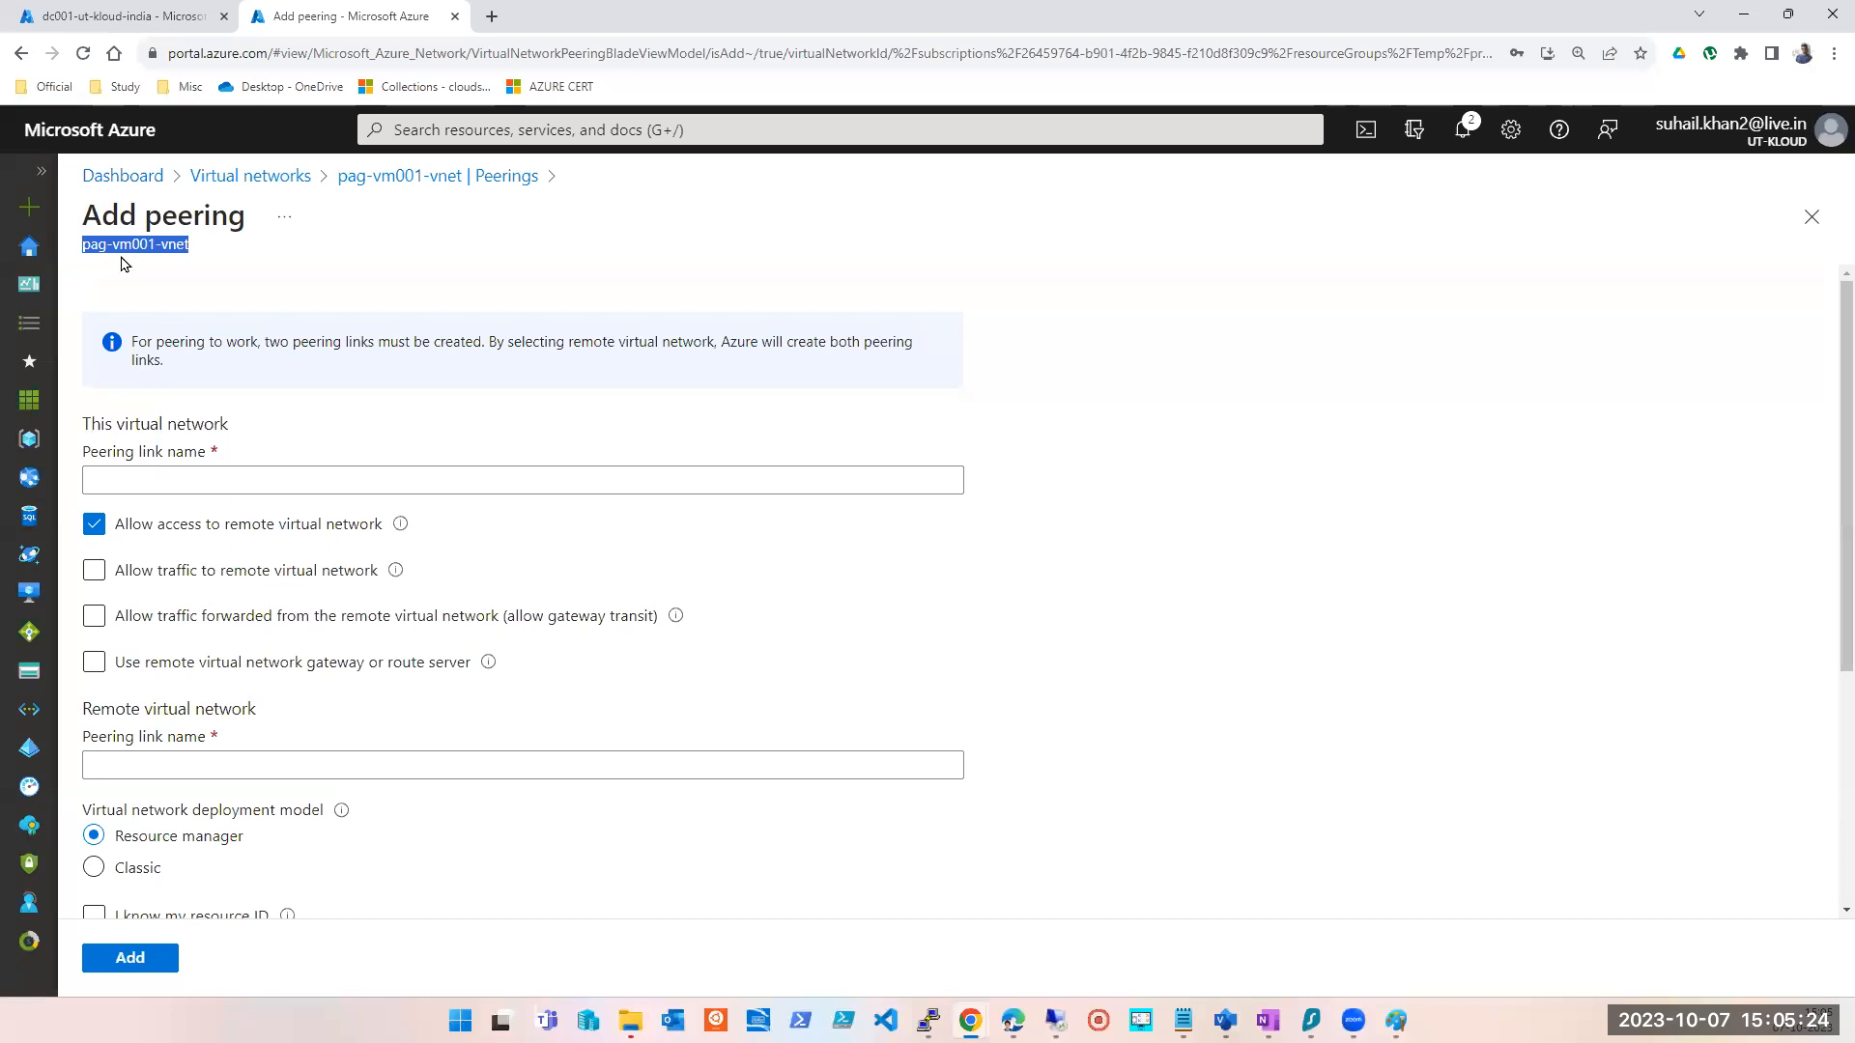
click(98, 477)
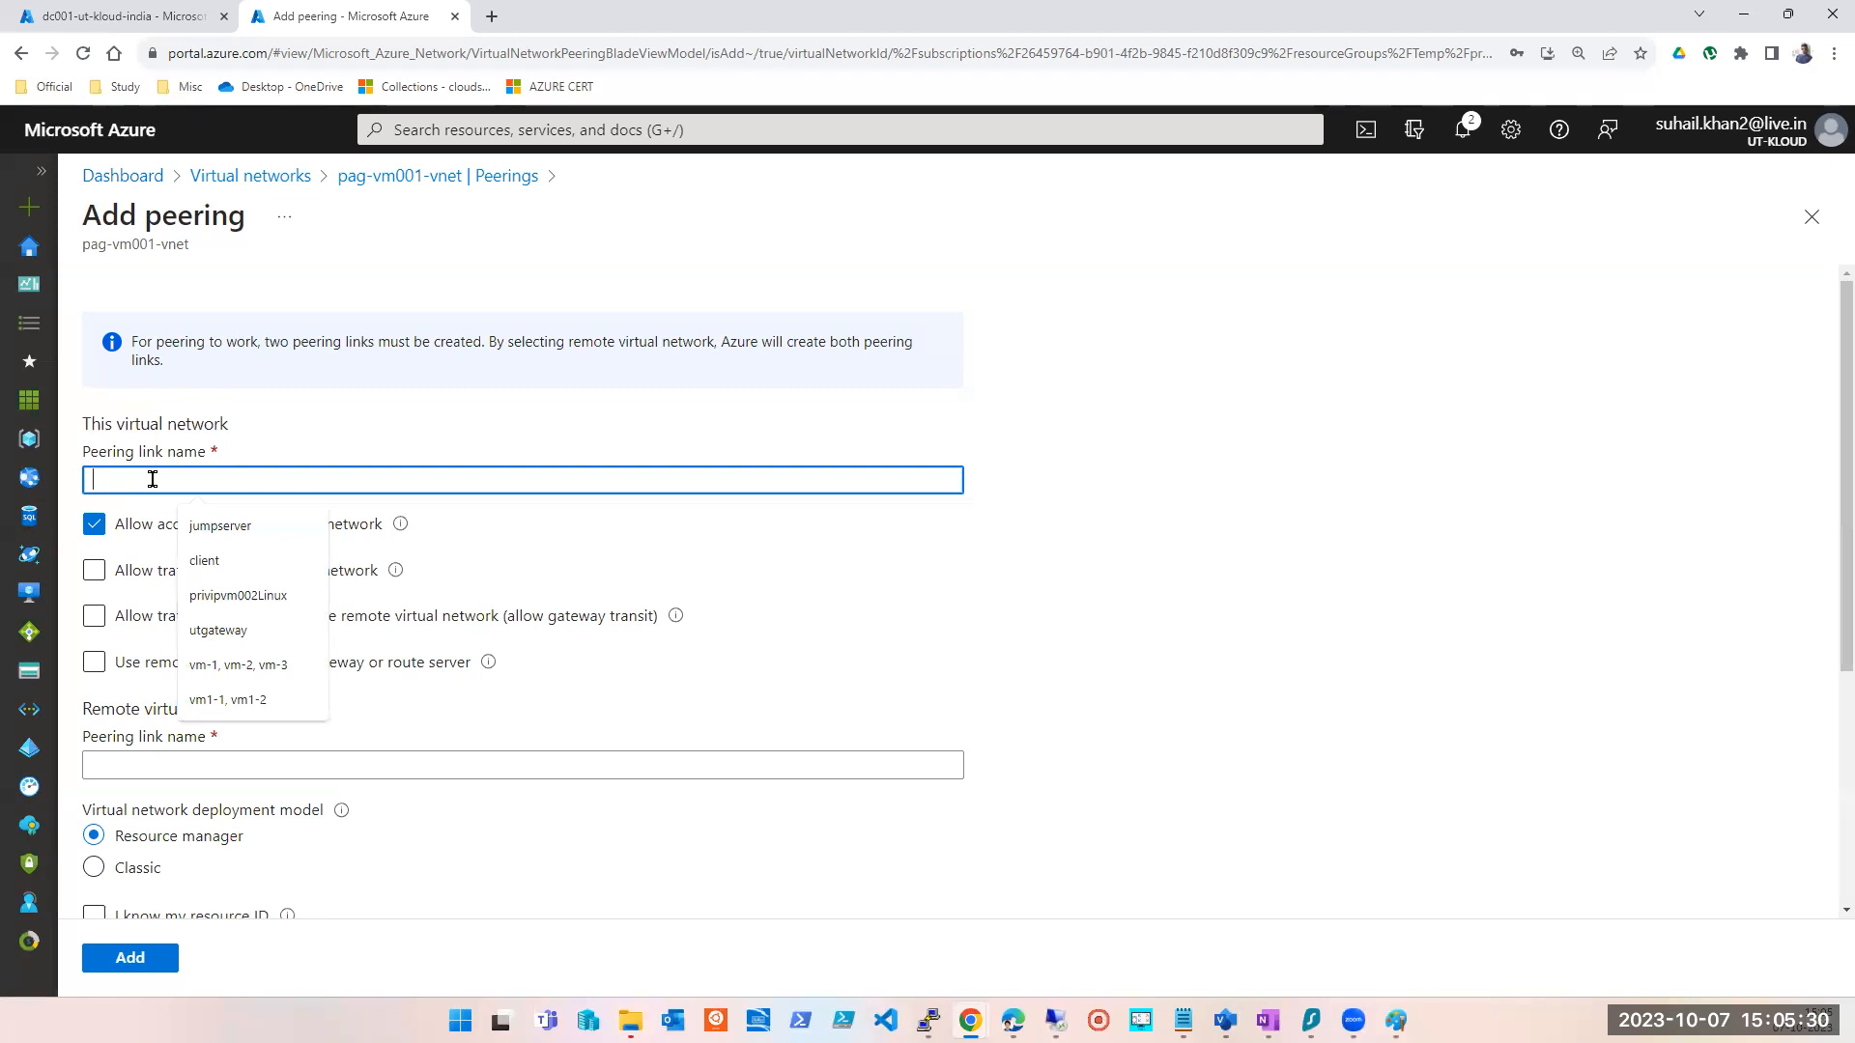
triple_click(116, 243)
click(183, 480)
key(ctrl+v)
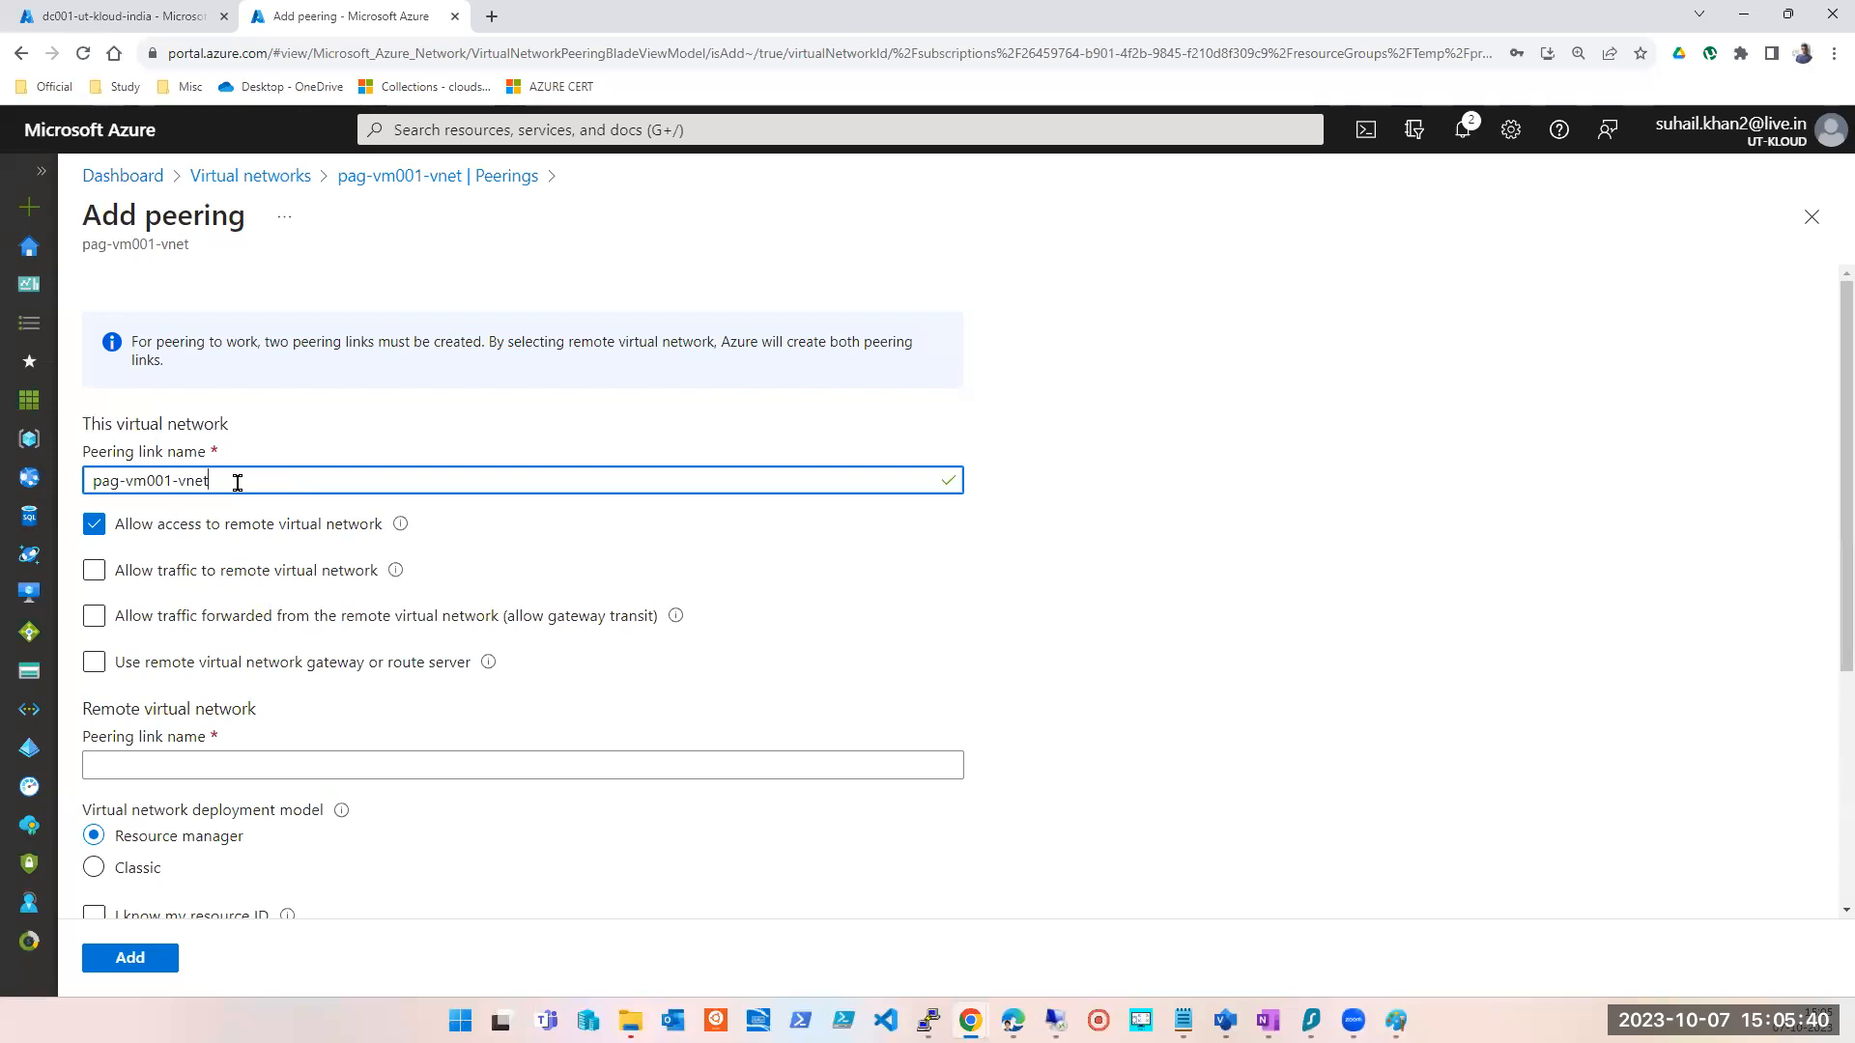
- Set this virtual network's peering link name to PAG-UTK
key(ctrl+a)
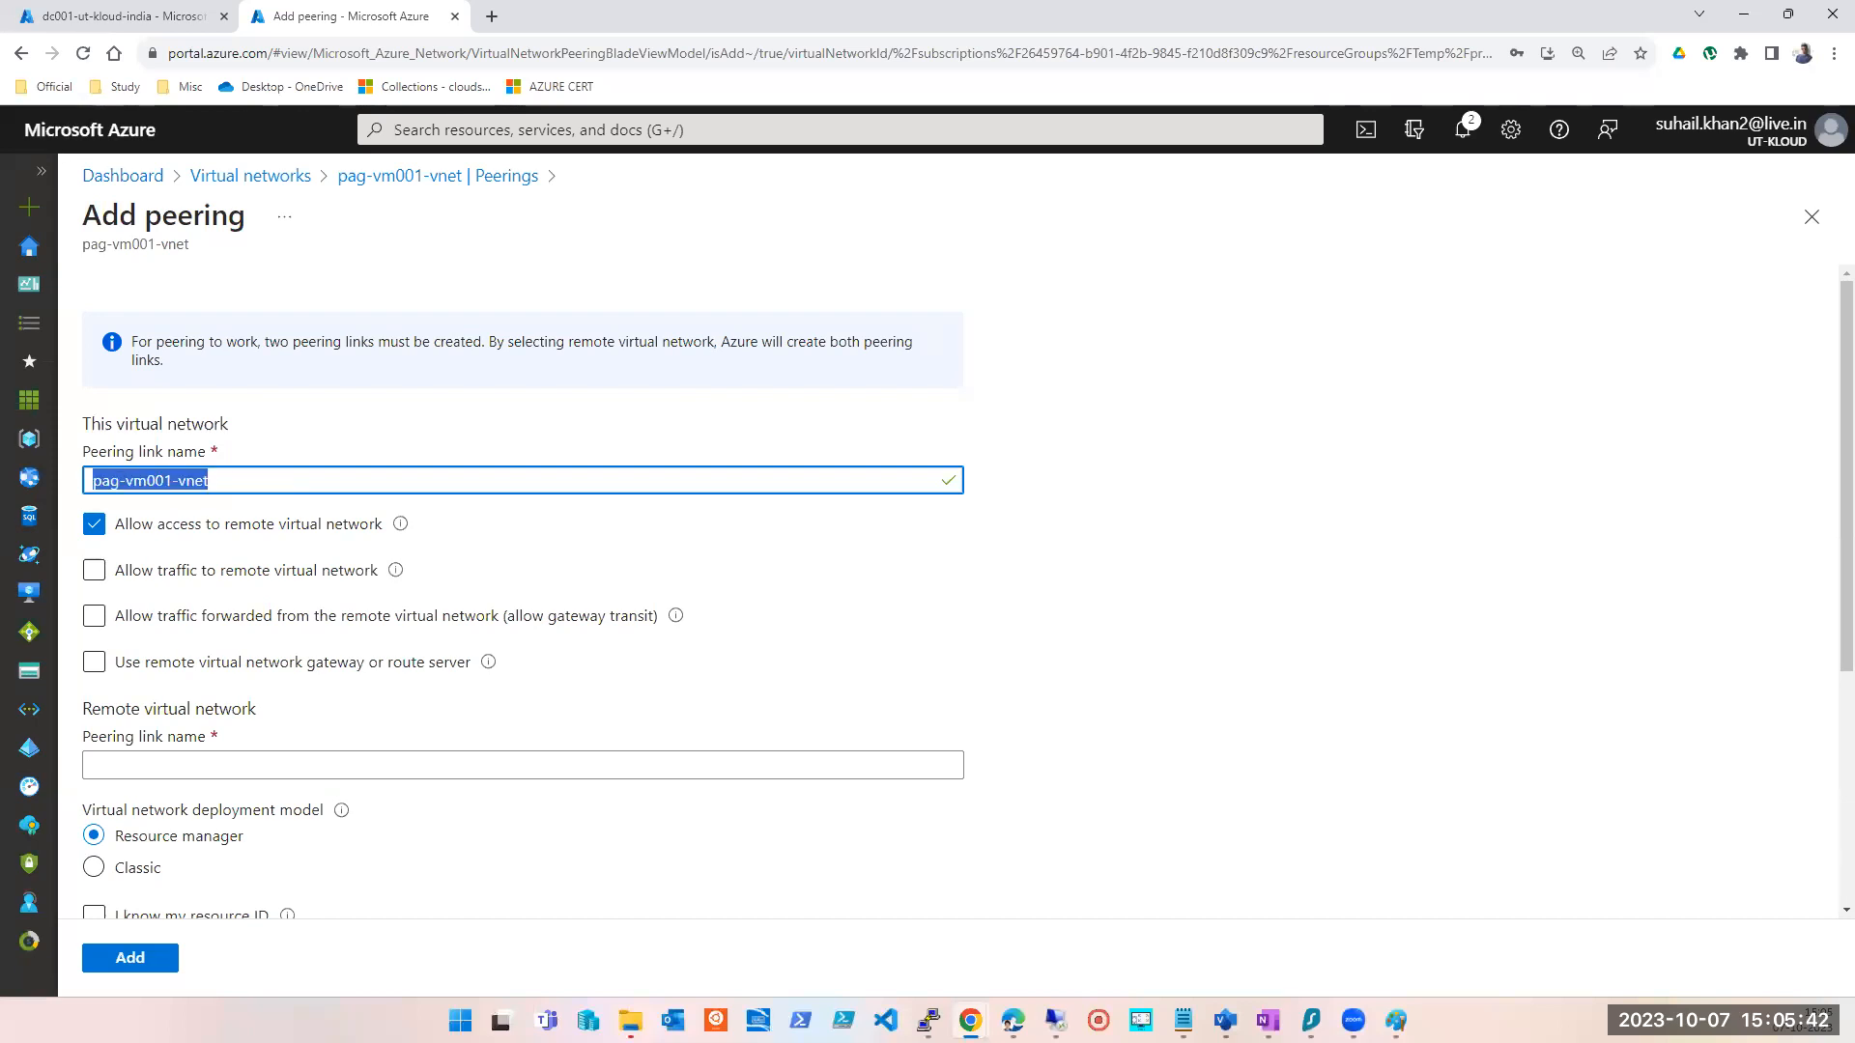
text(PAG-)
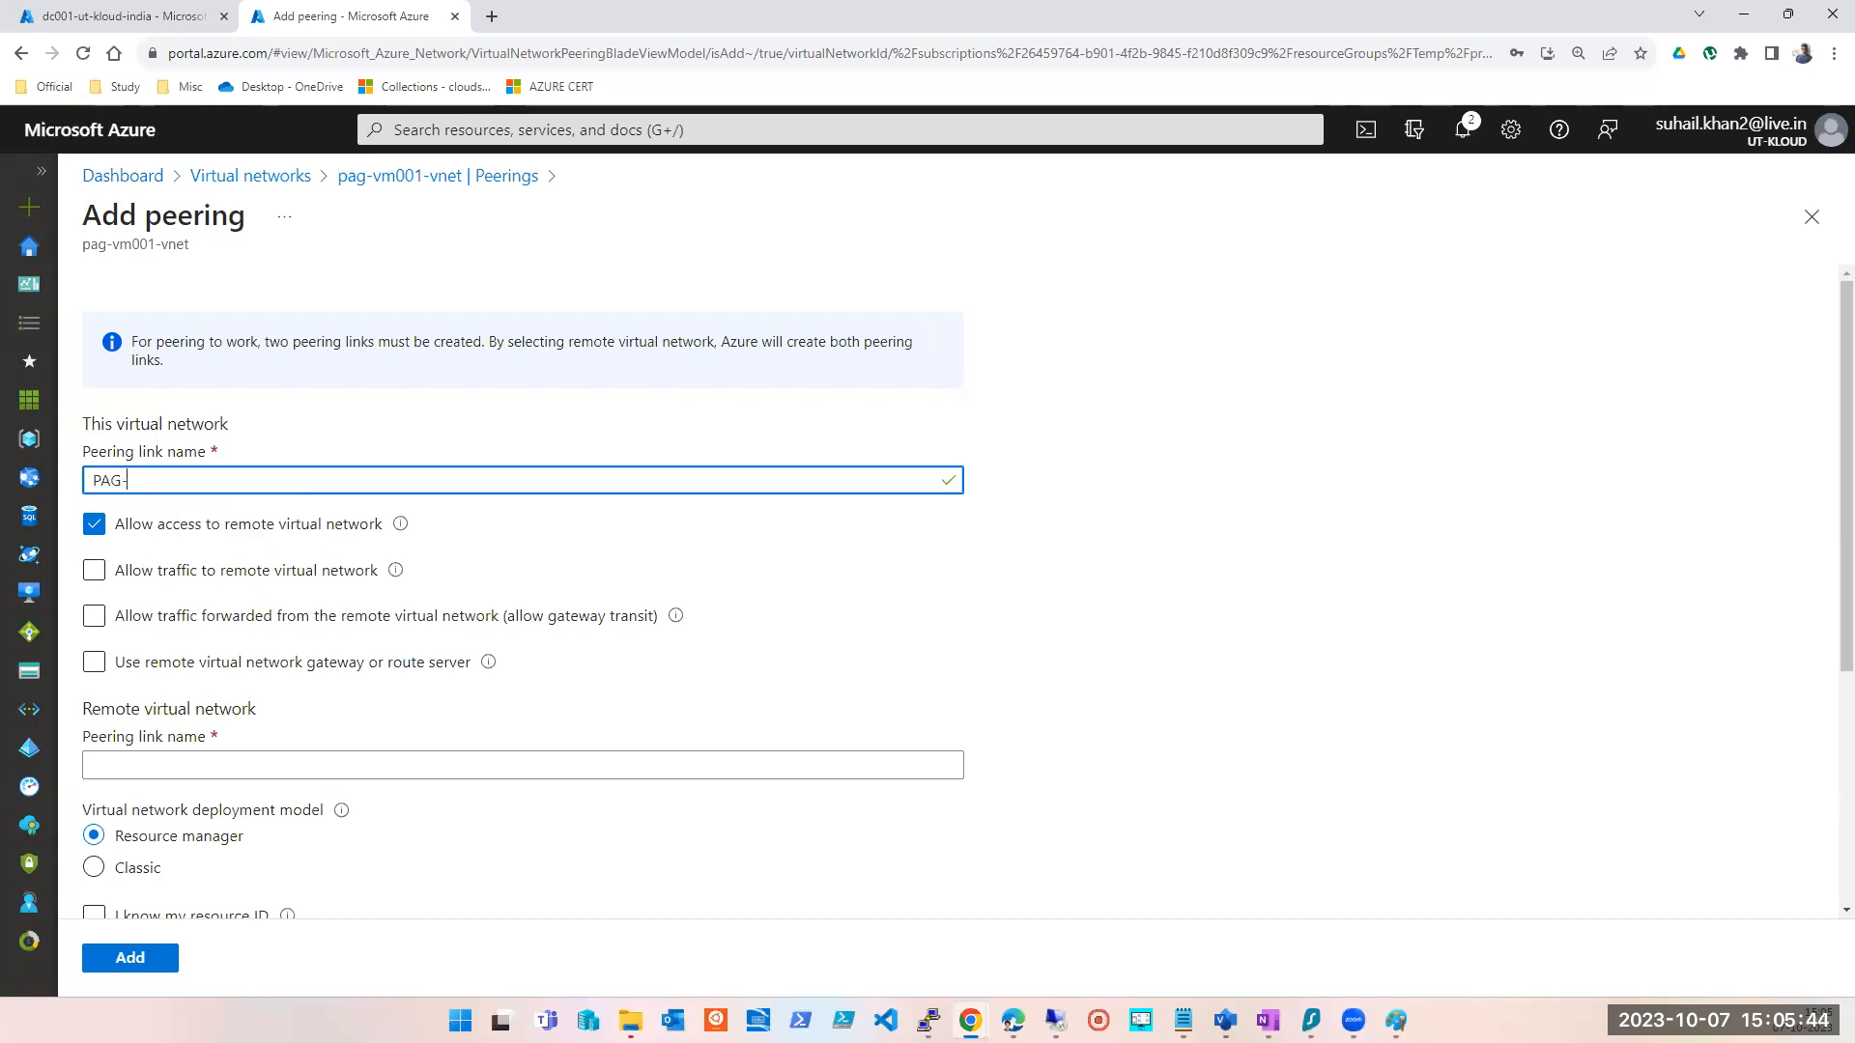
text(UTK)
triple_click(104, 245)
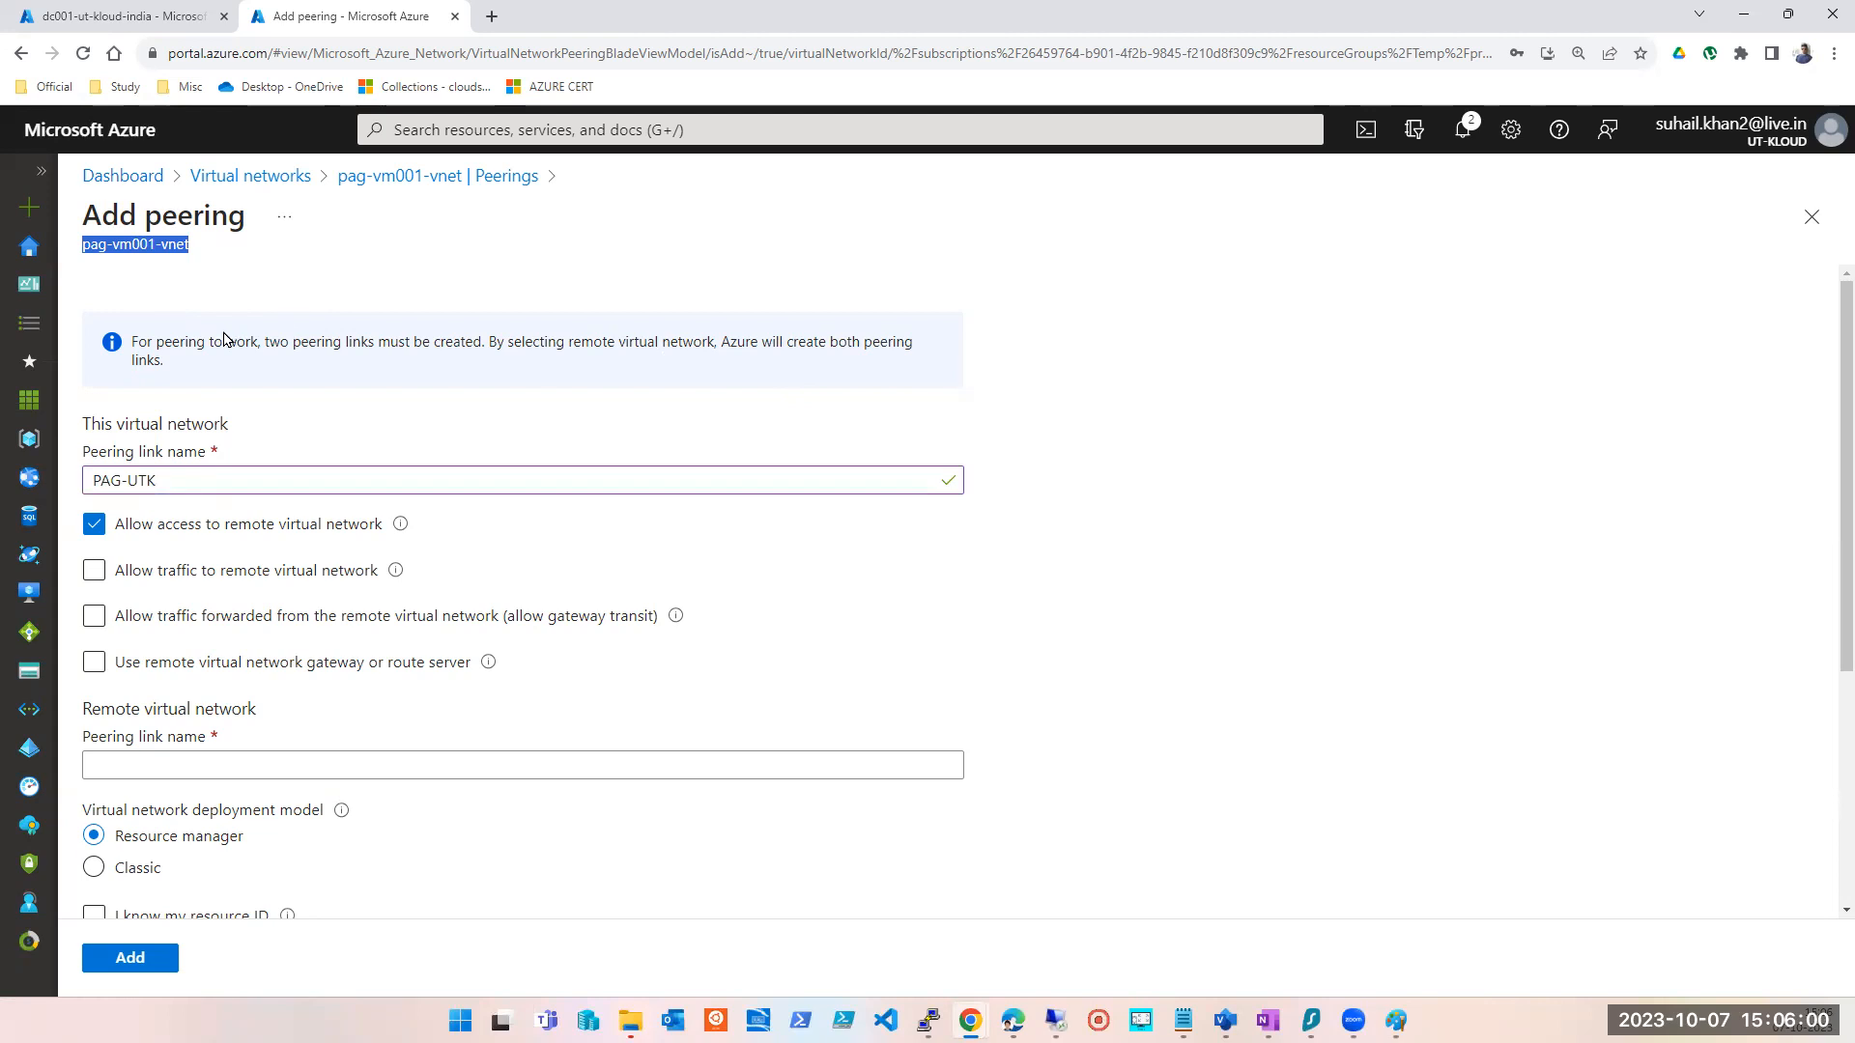
- Allow traffic from this virtual network to the remote virtual network and set the remote peering link name to UTK-PAG
scroll(239, 397, down, 1)
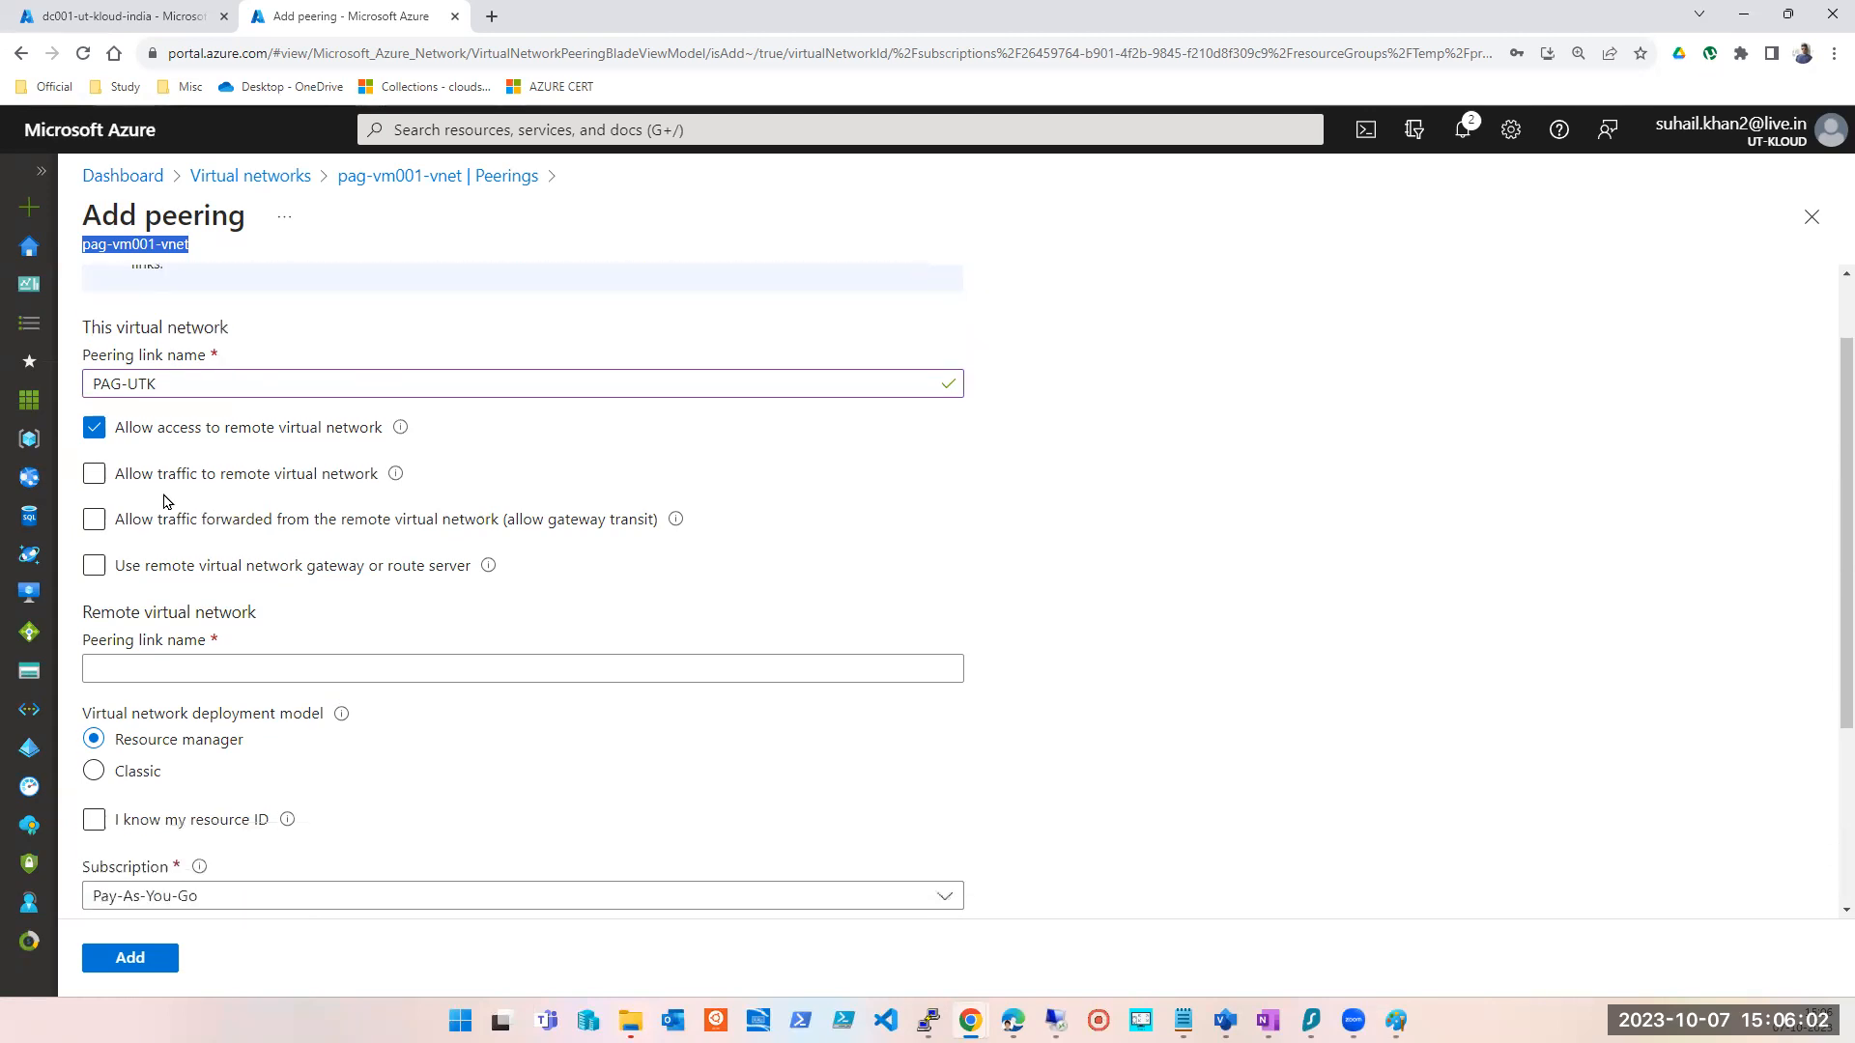
click(97, 479)
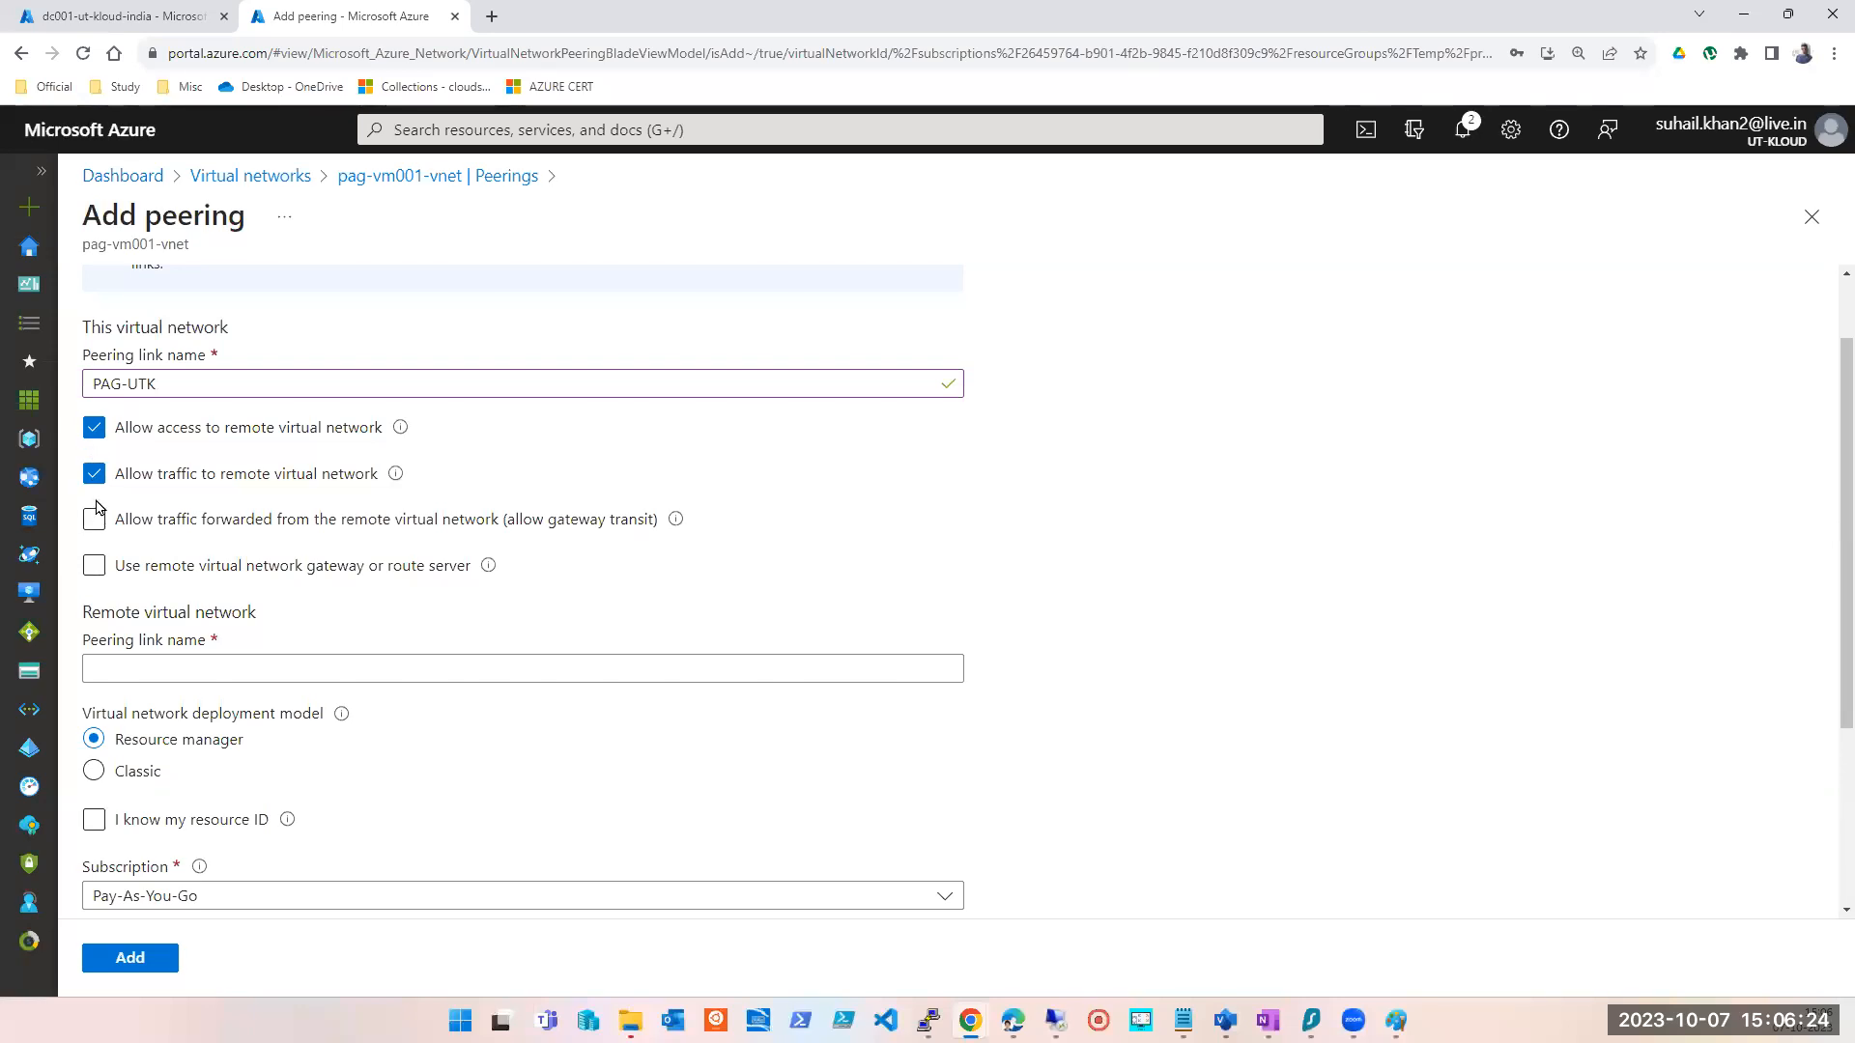
click(241, 675)
triple_click(178, 612)
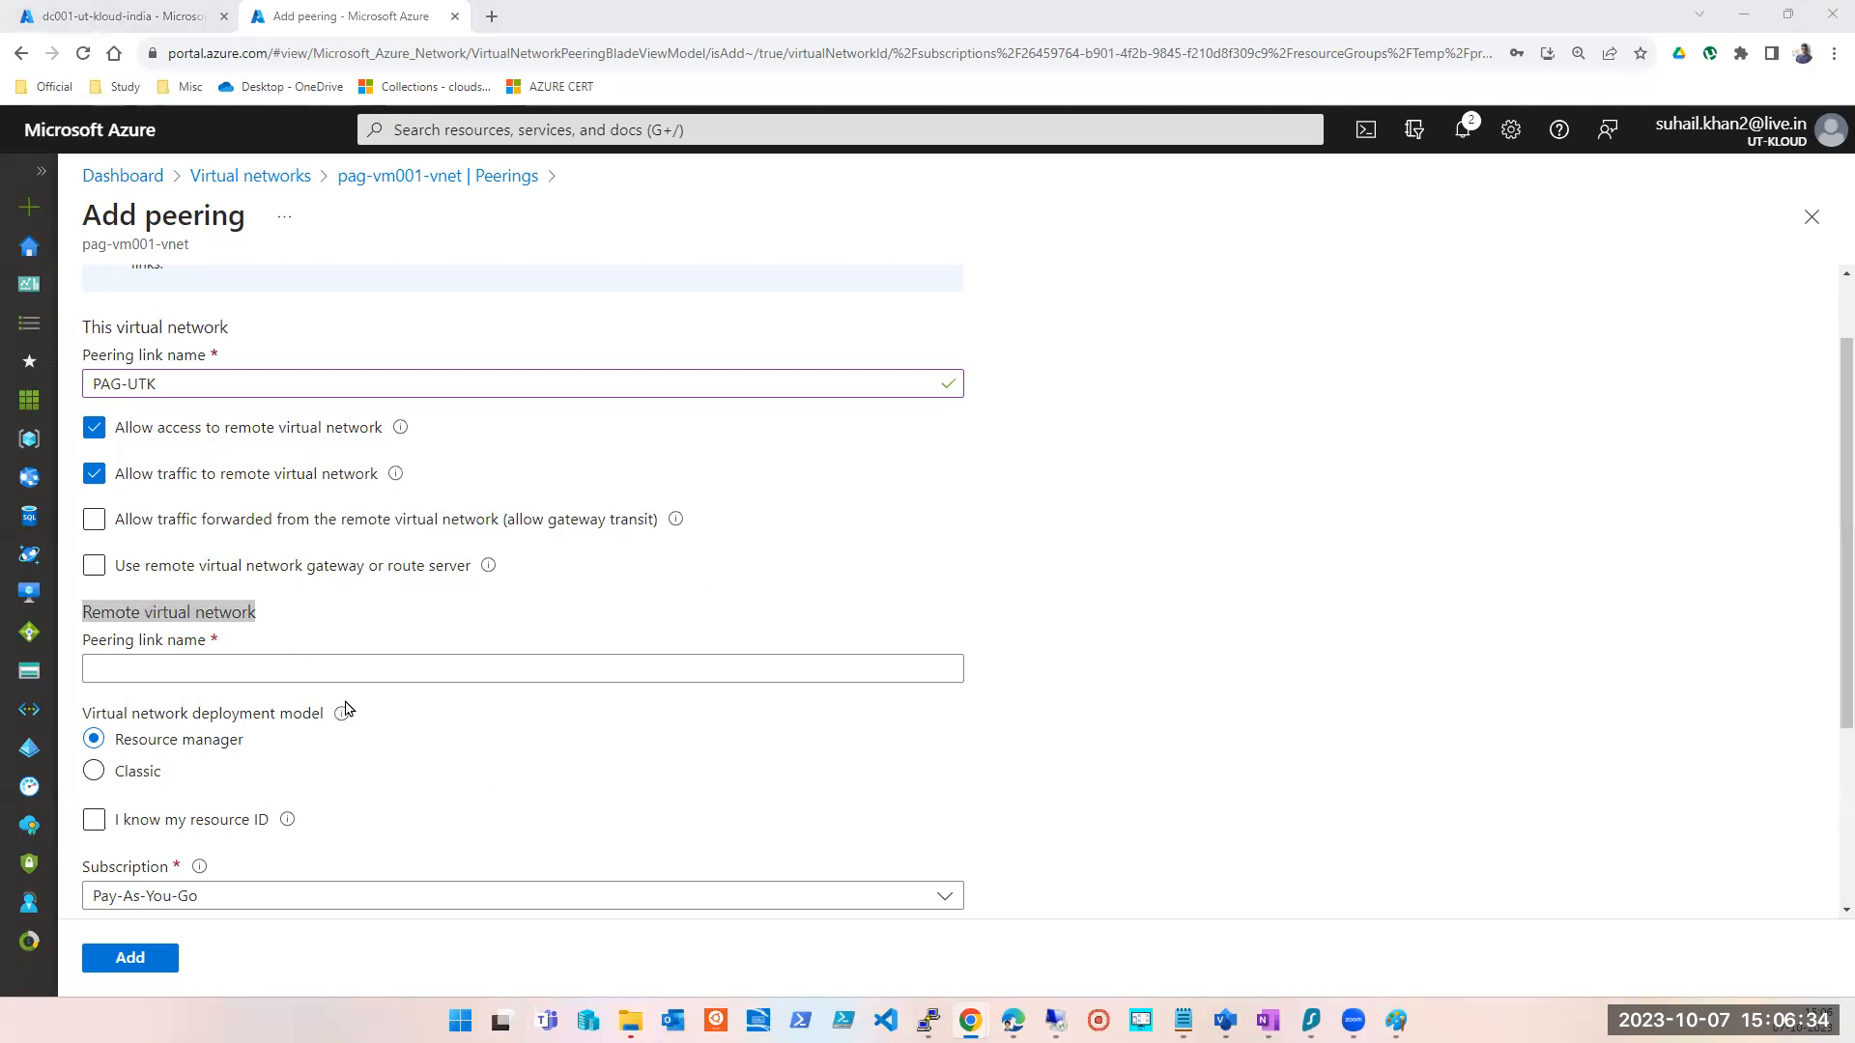
click(294, 673)
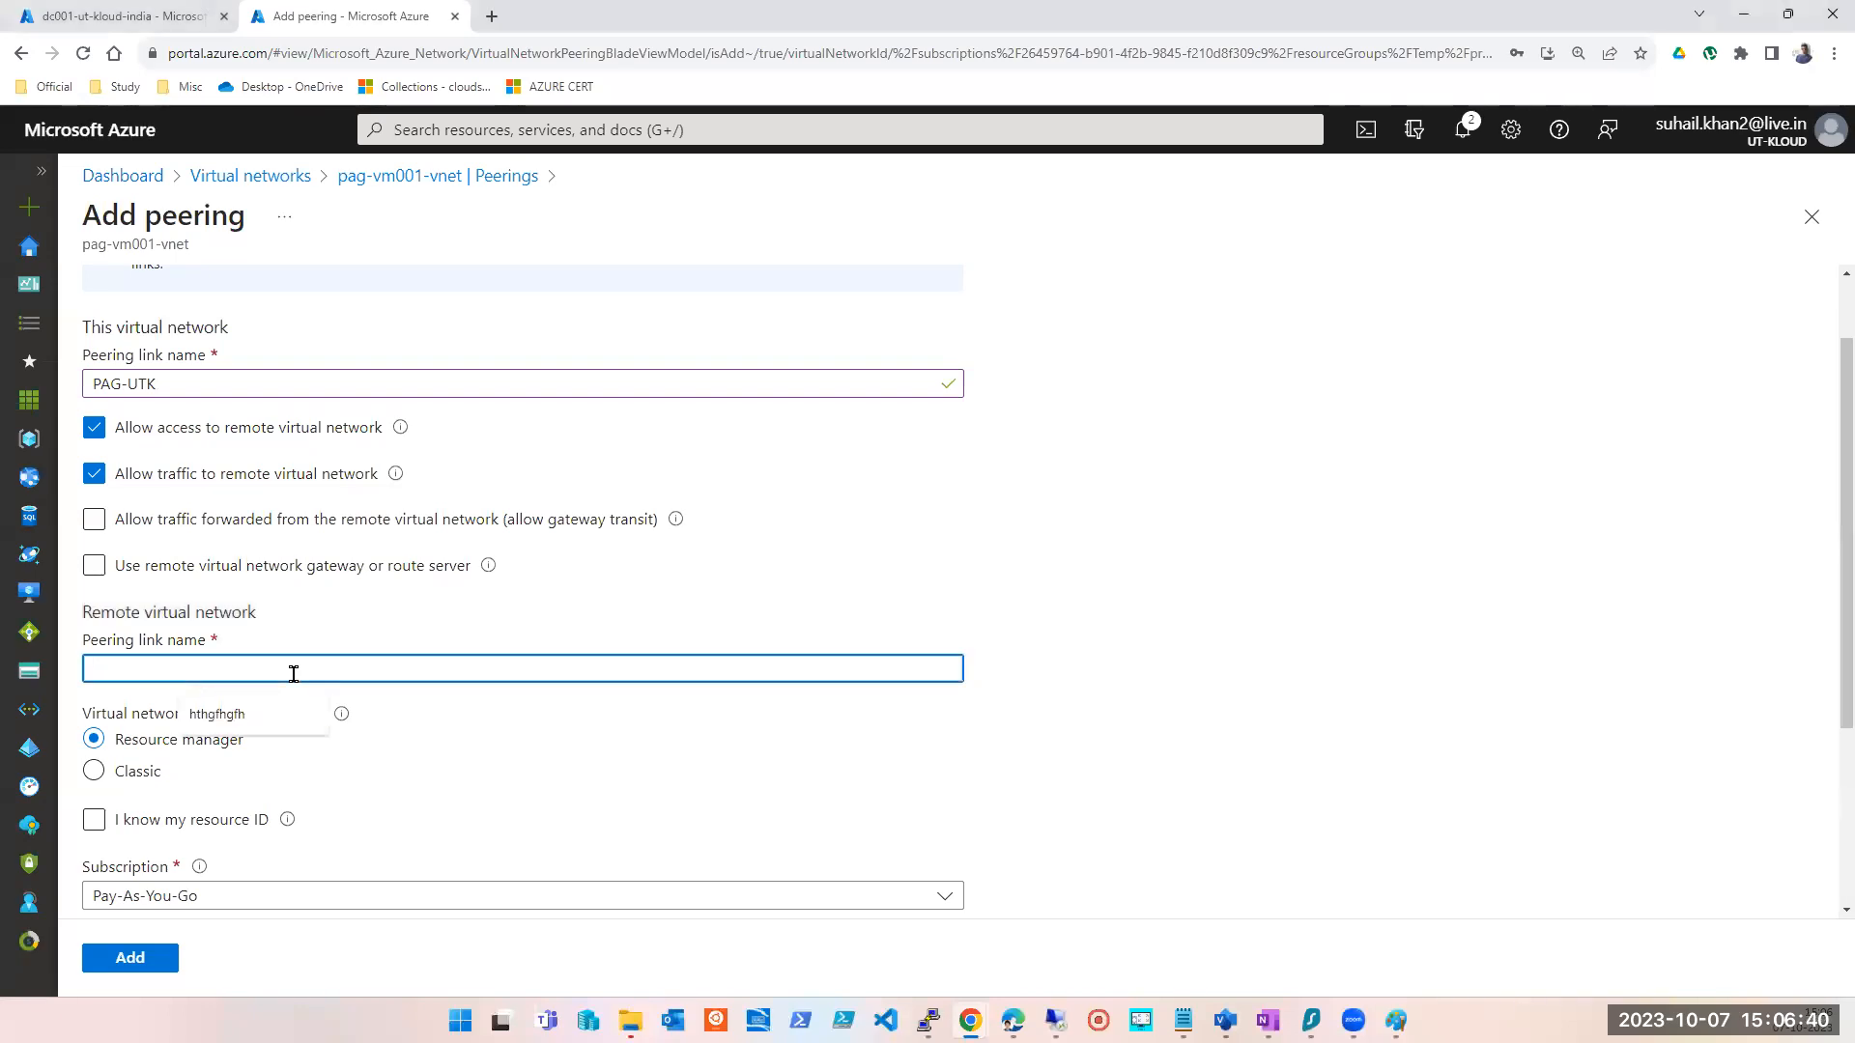
text(UTK-PAG)
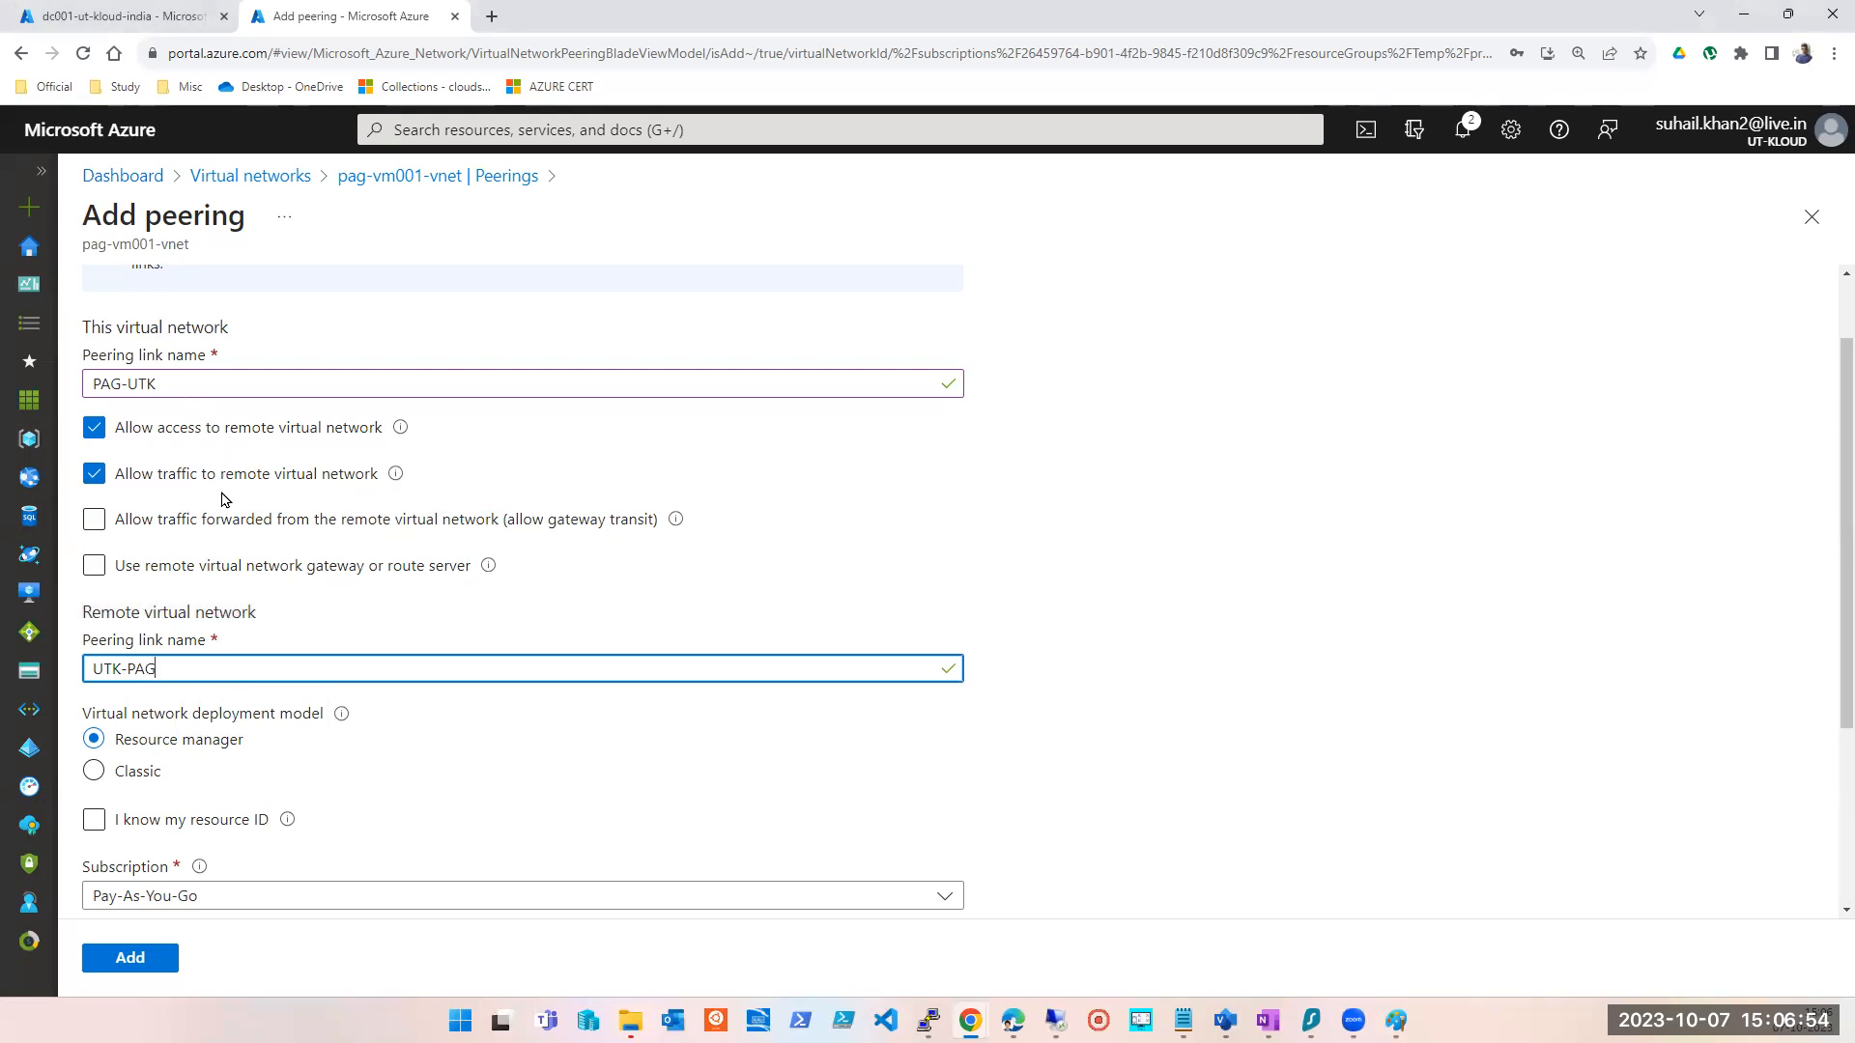
- Select pag-vm001-vnet from the Pay-As-You-Go subscription as the remote virtual network
scroll(223, 512, down, 1)
scroll(223, 512, down, 2)
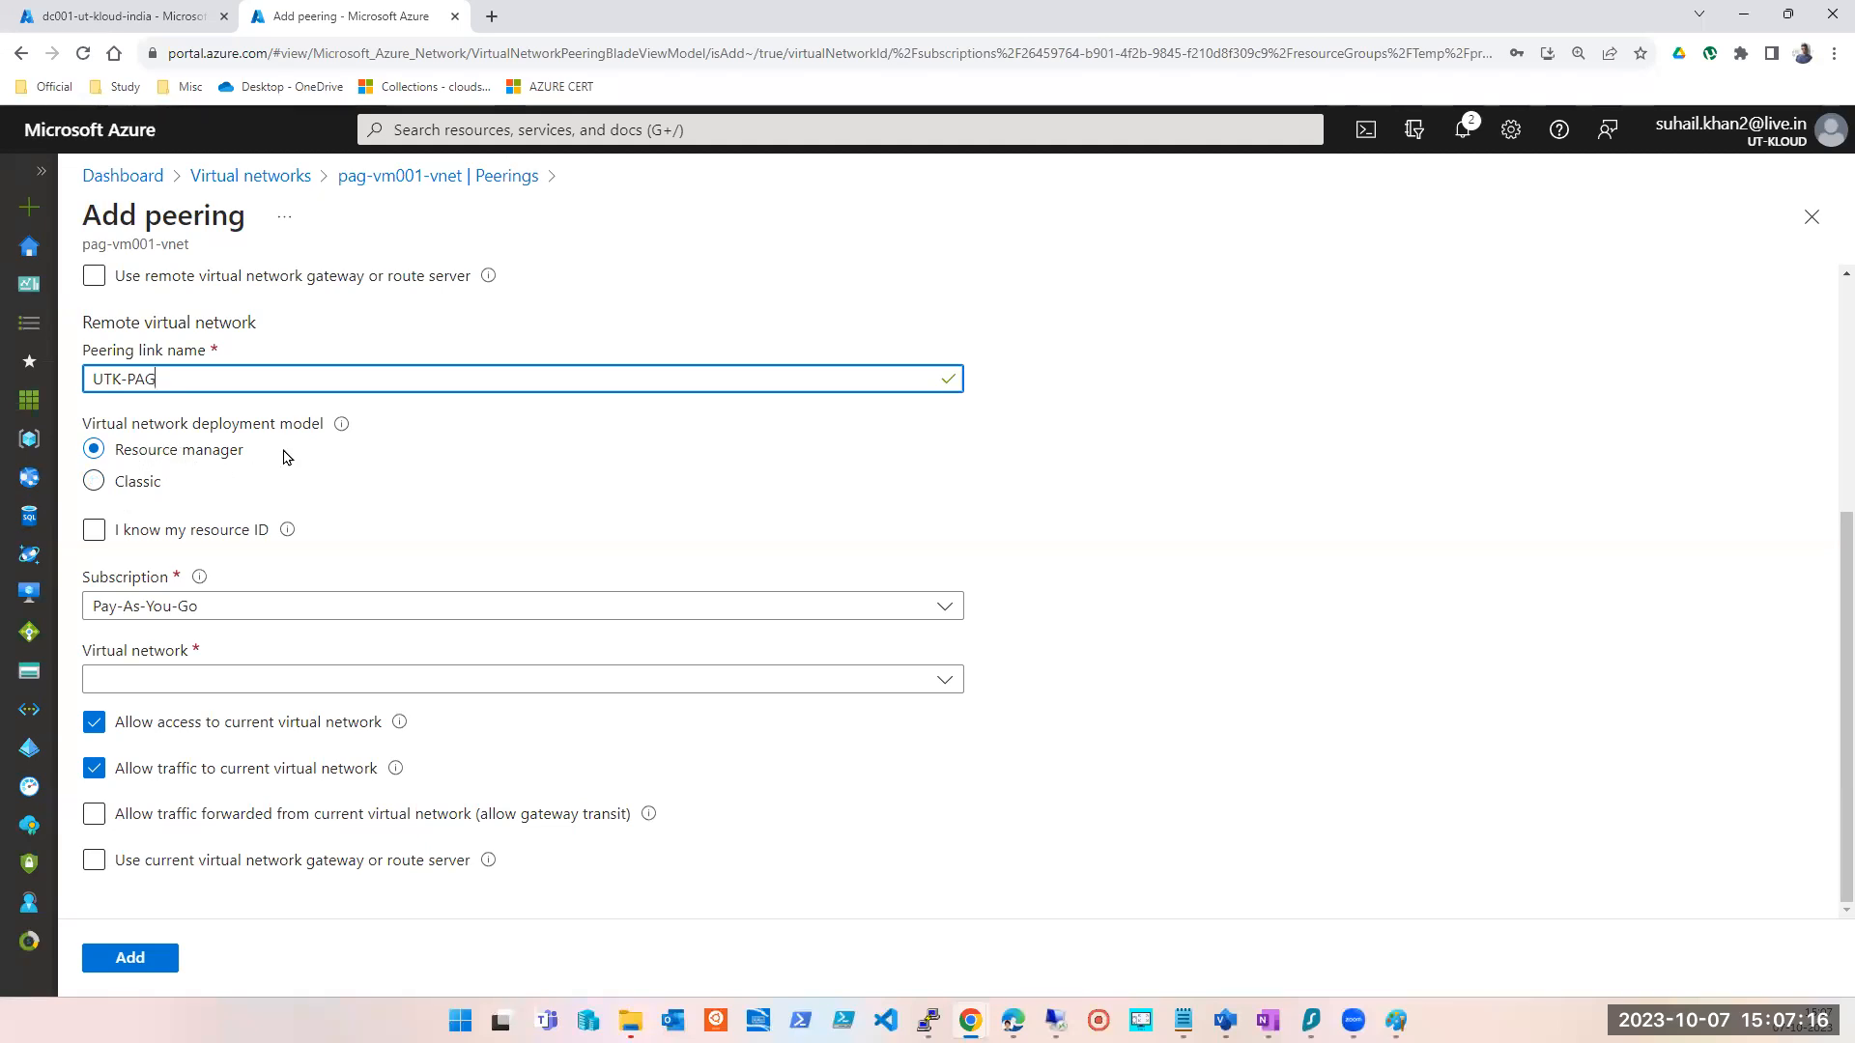
scroll(628, 459, up, 1)
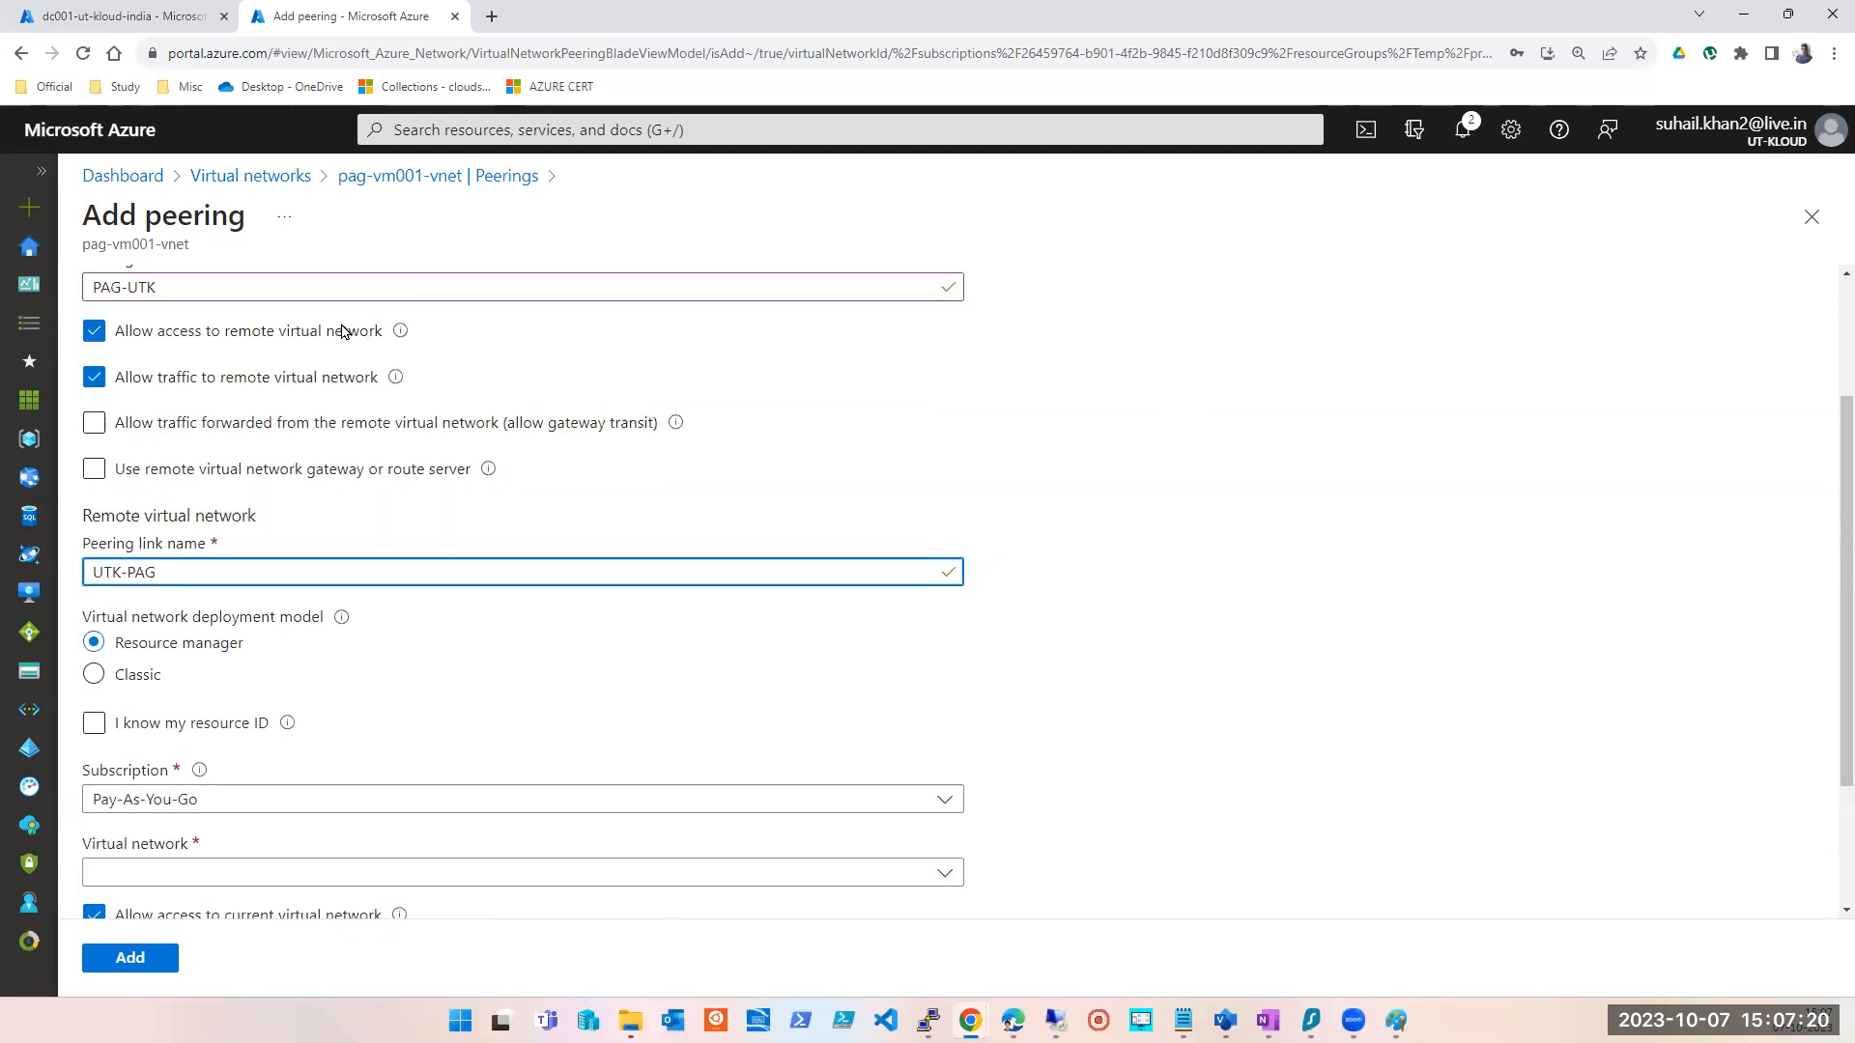
scroll(344, 401, up, 2)
scroll(344, 471, down, 4)
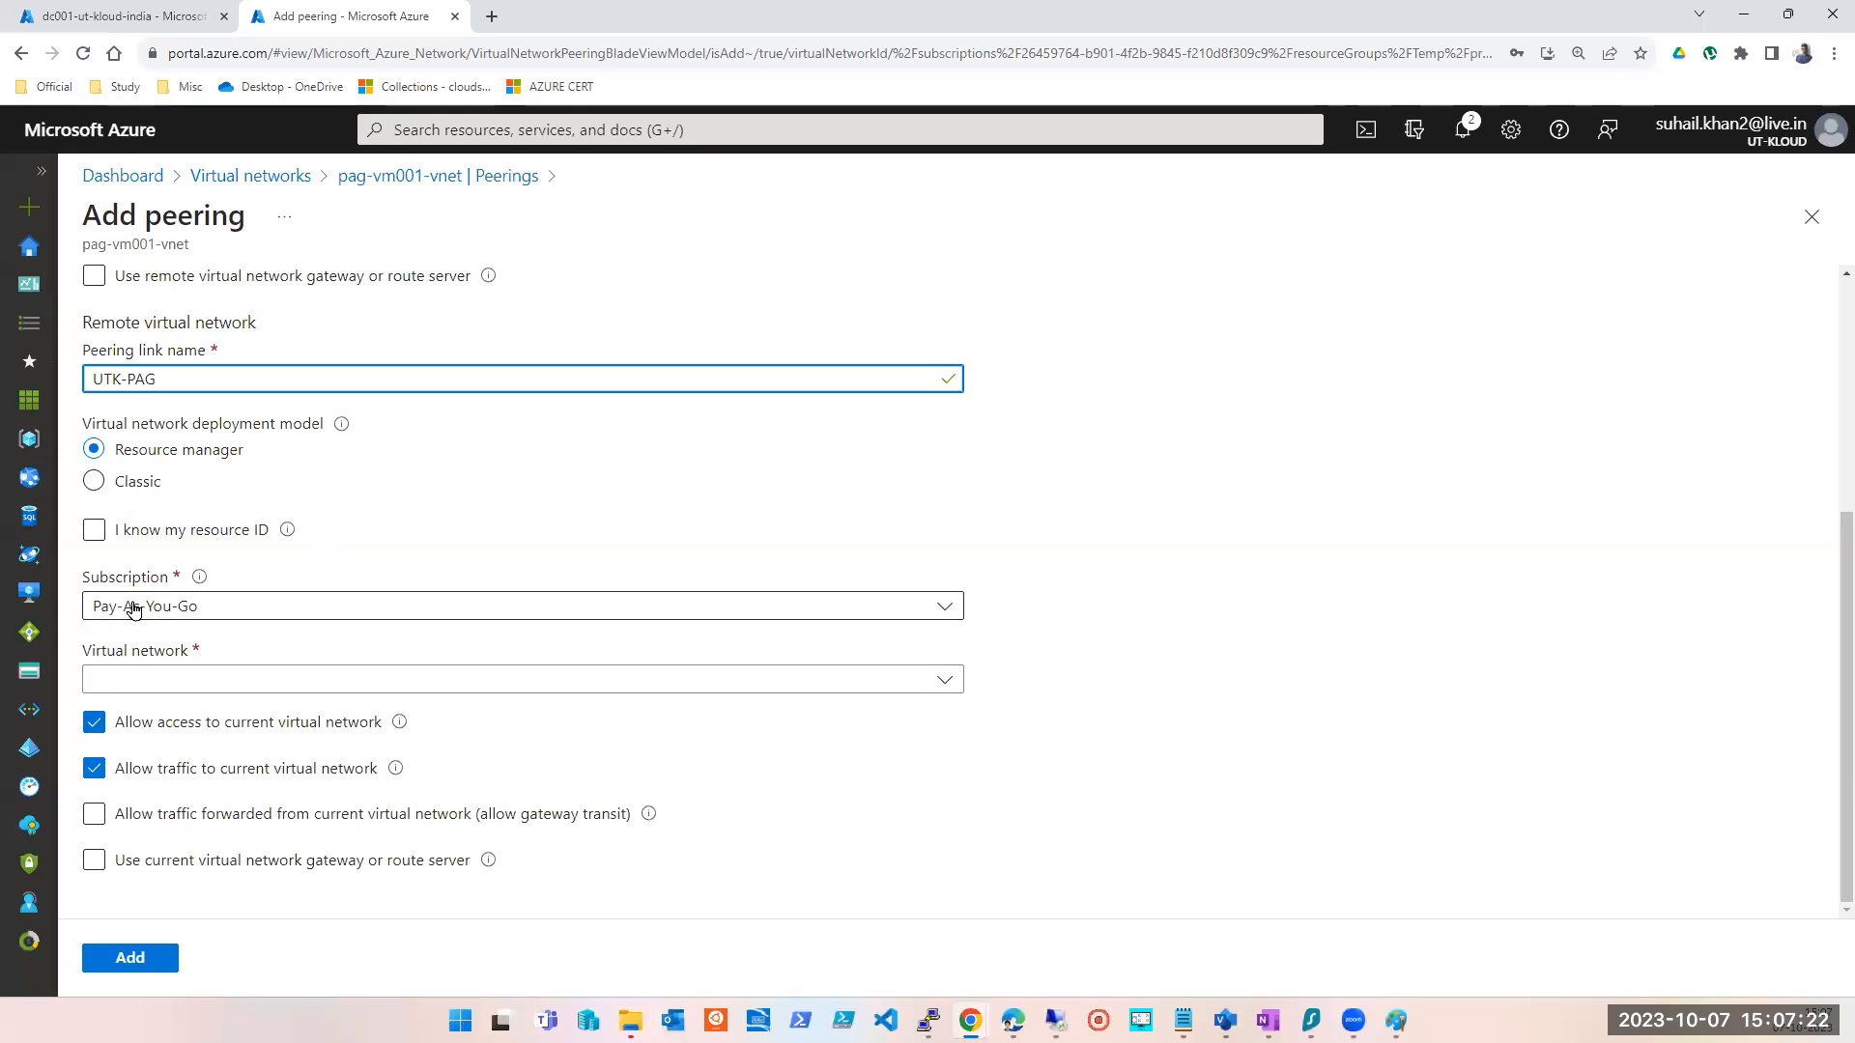
click(224, 678)
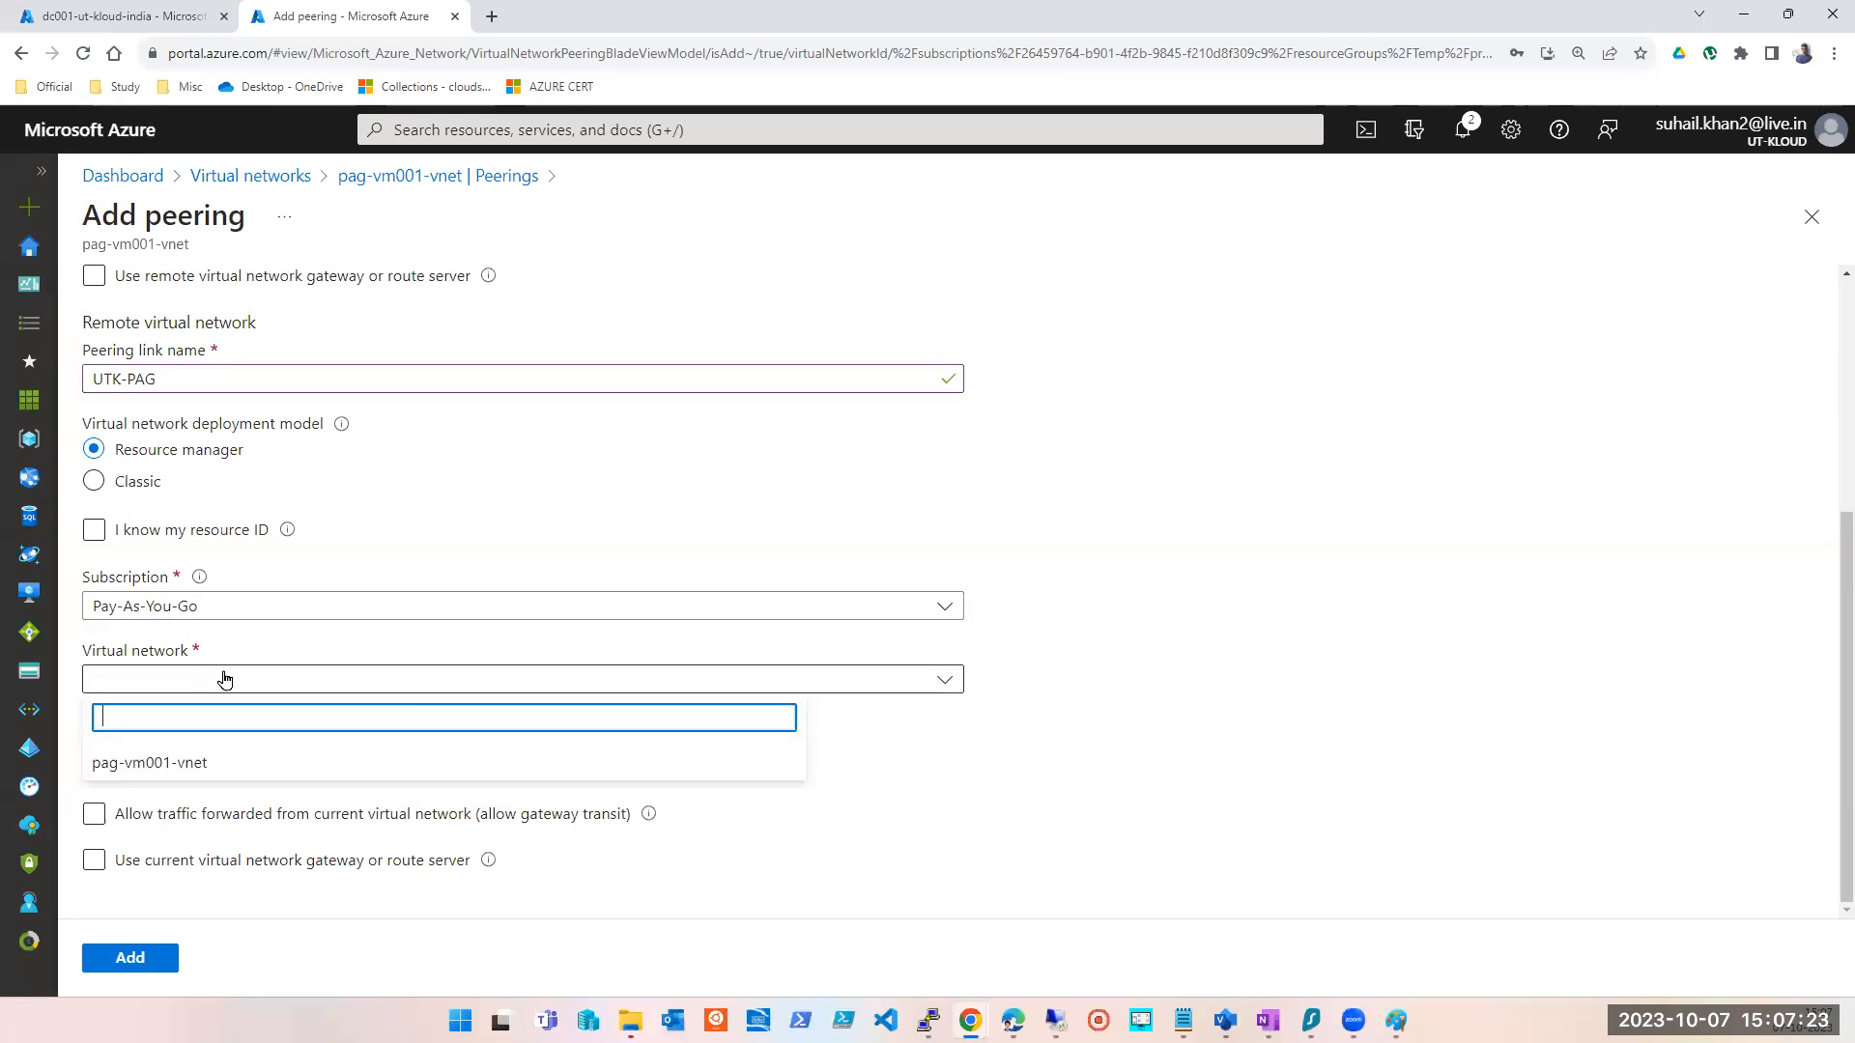
click(170, 764)
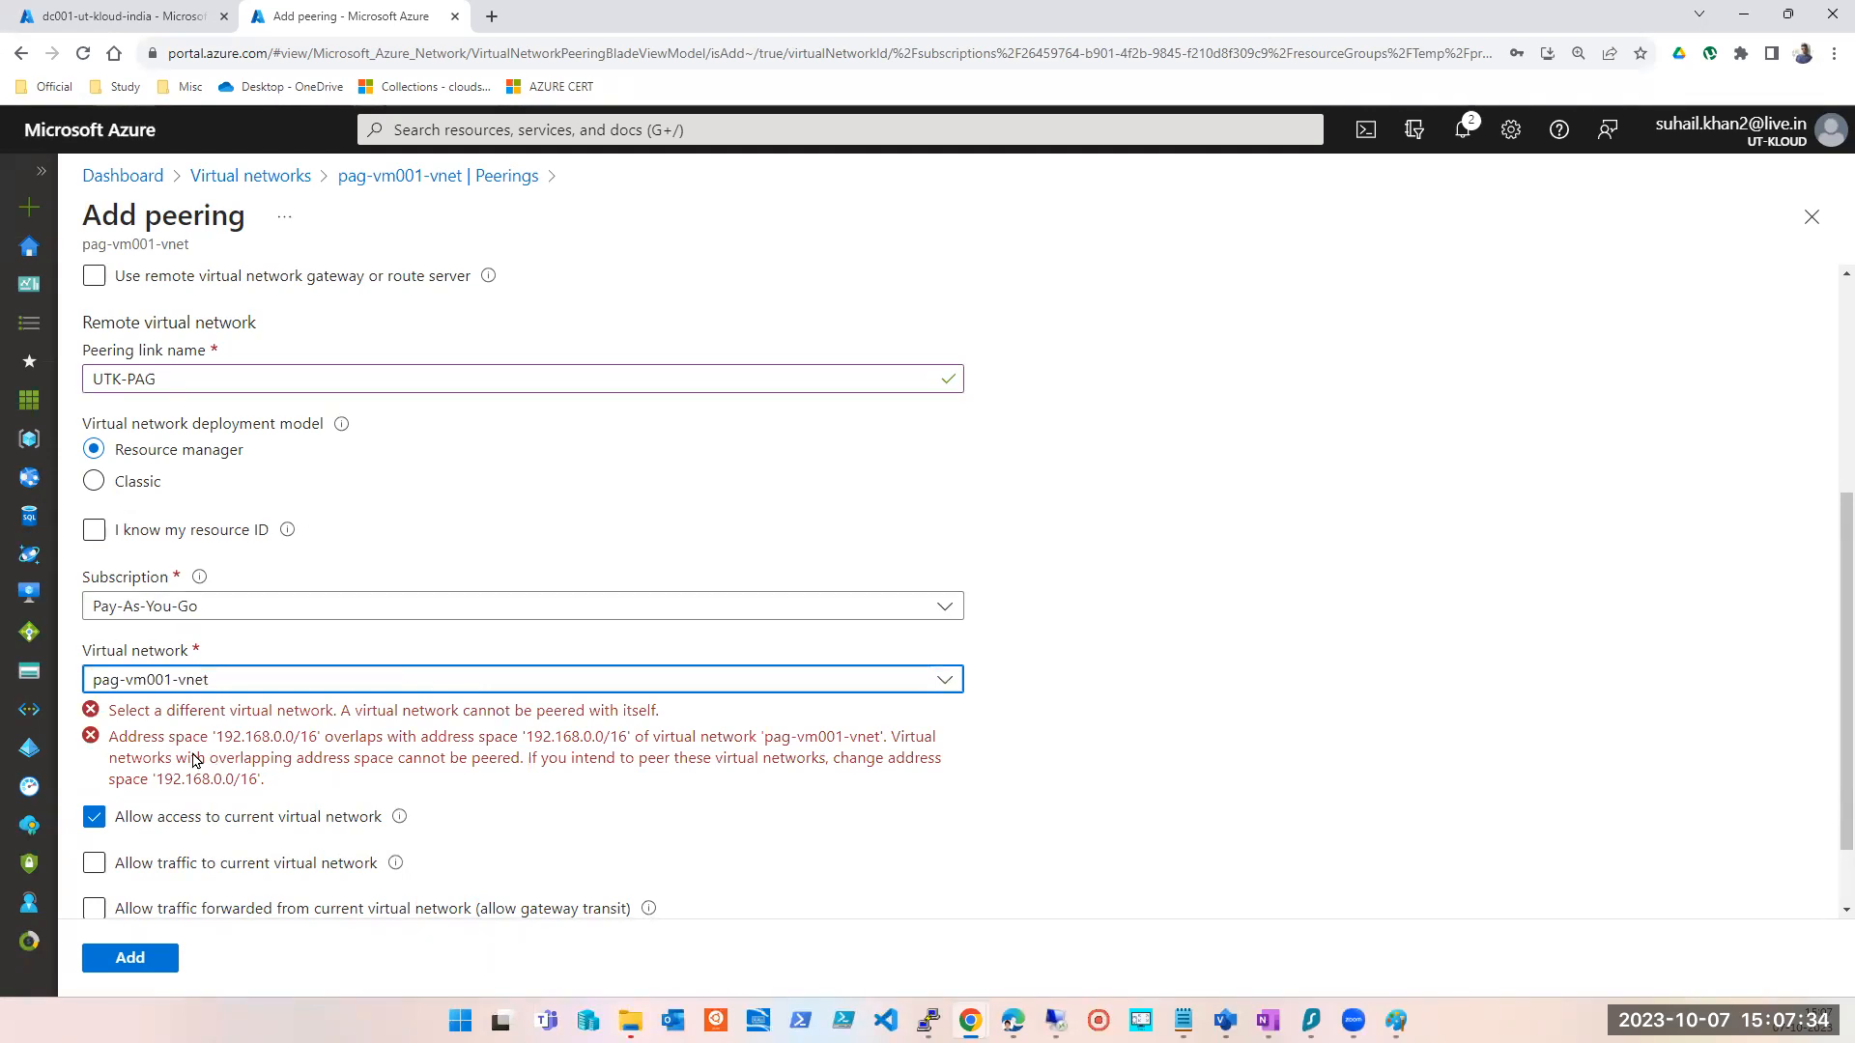
- Check the virtual network named in the form's heading against the remote networks offered for the Pay-As-You-Go subscription
scroll(150, 619, up, 3)
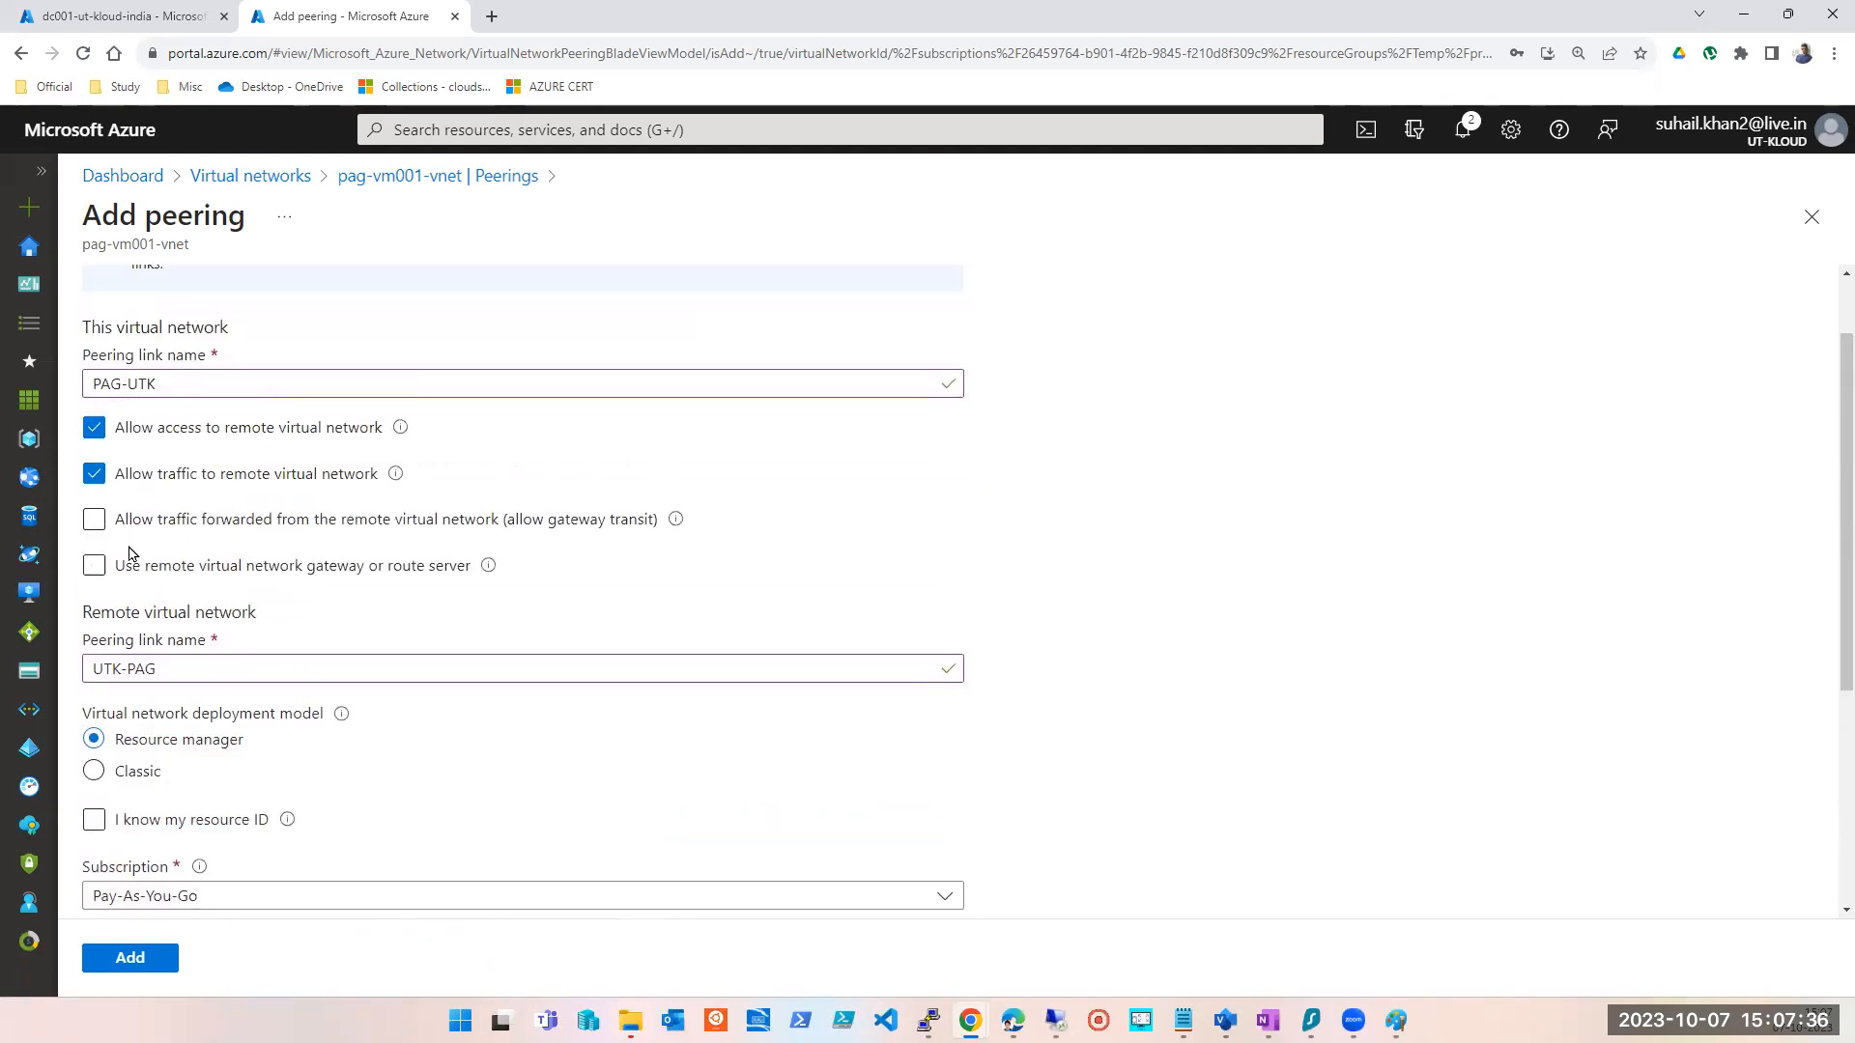
scroll(194, 796, up, 1)
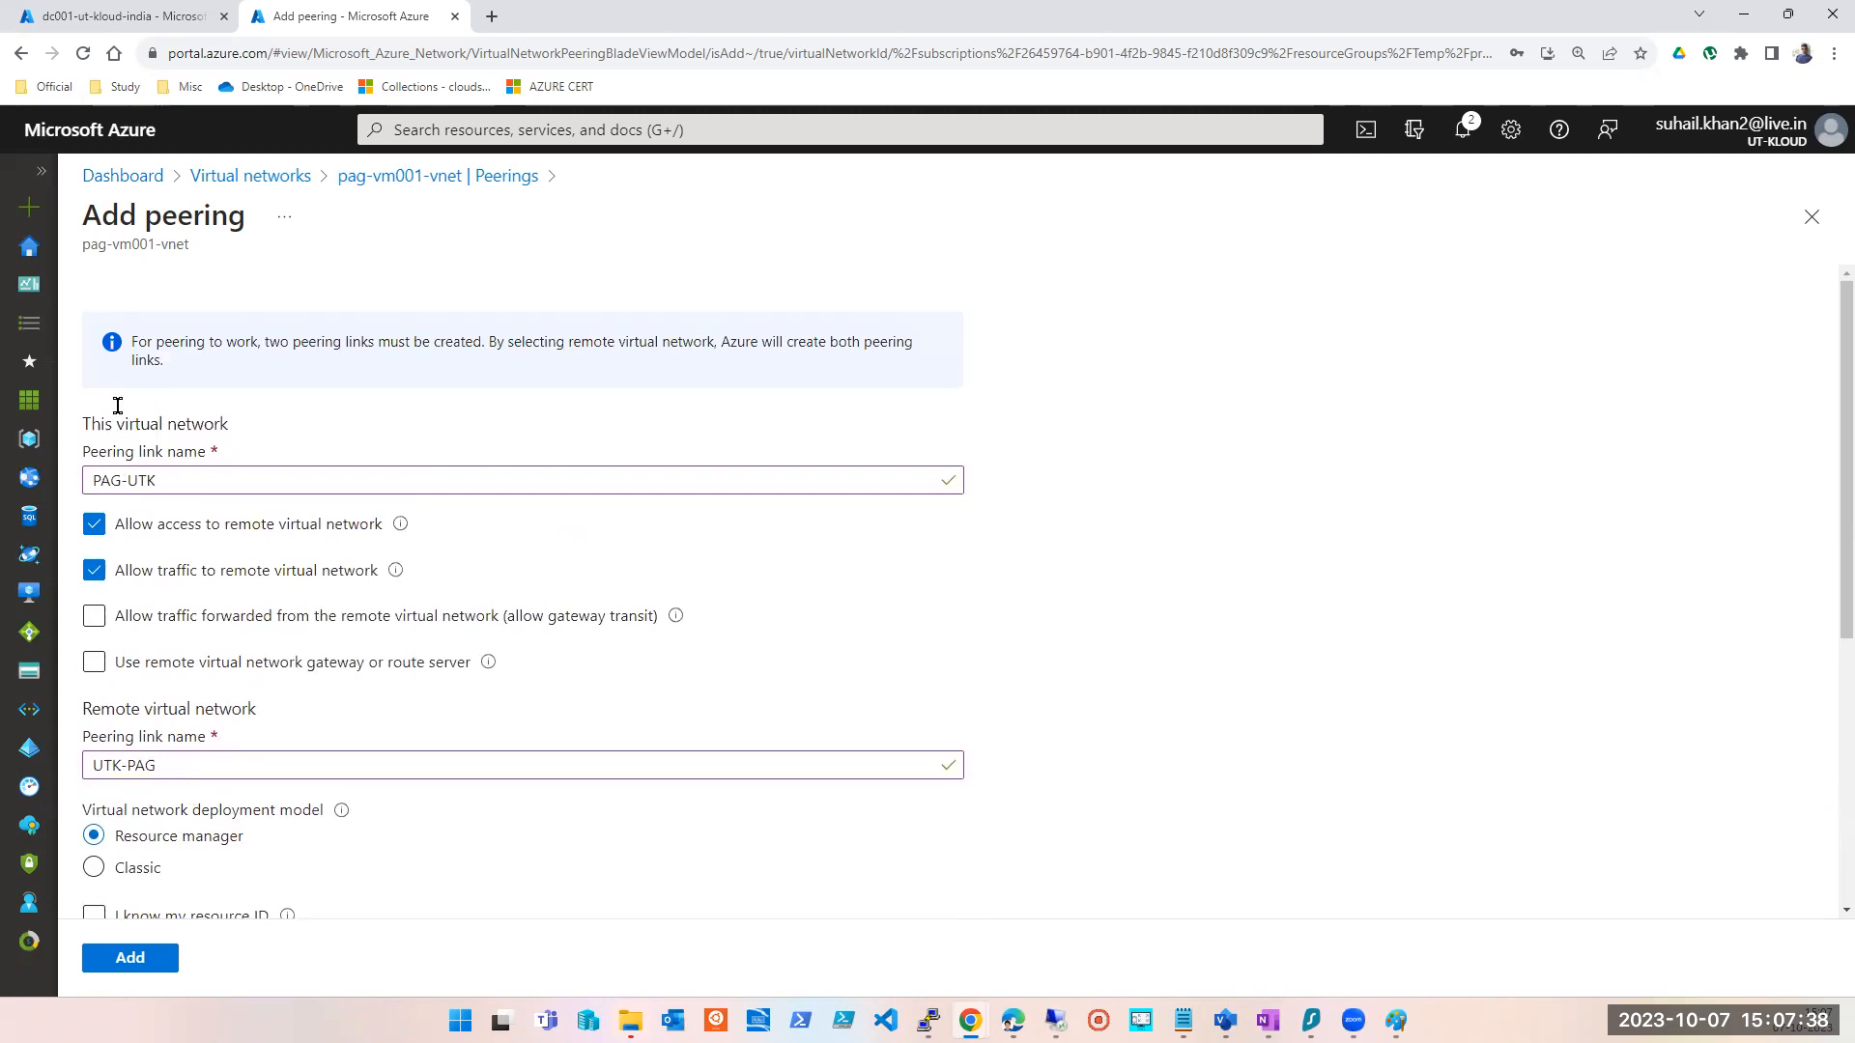
triple_click(134, 245)
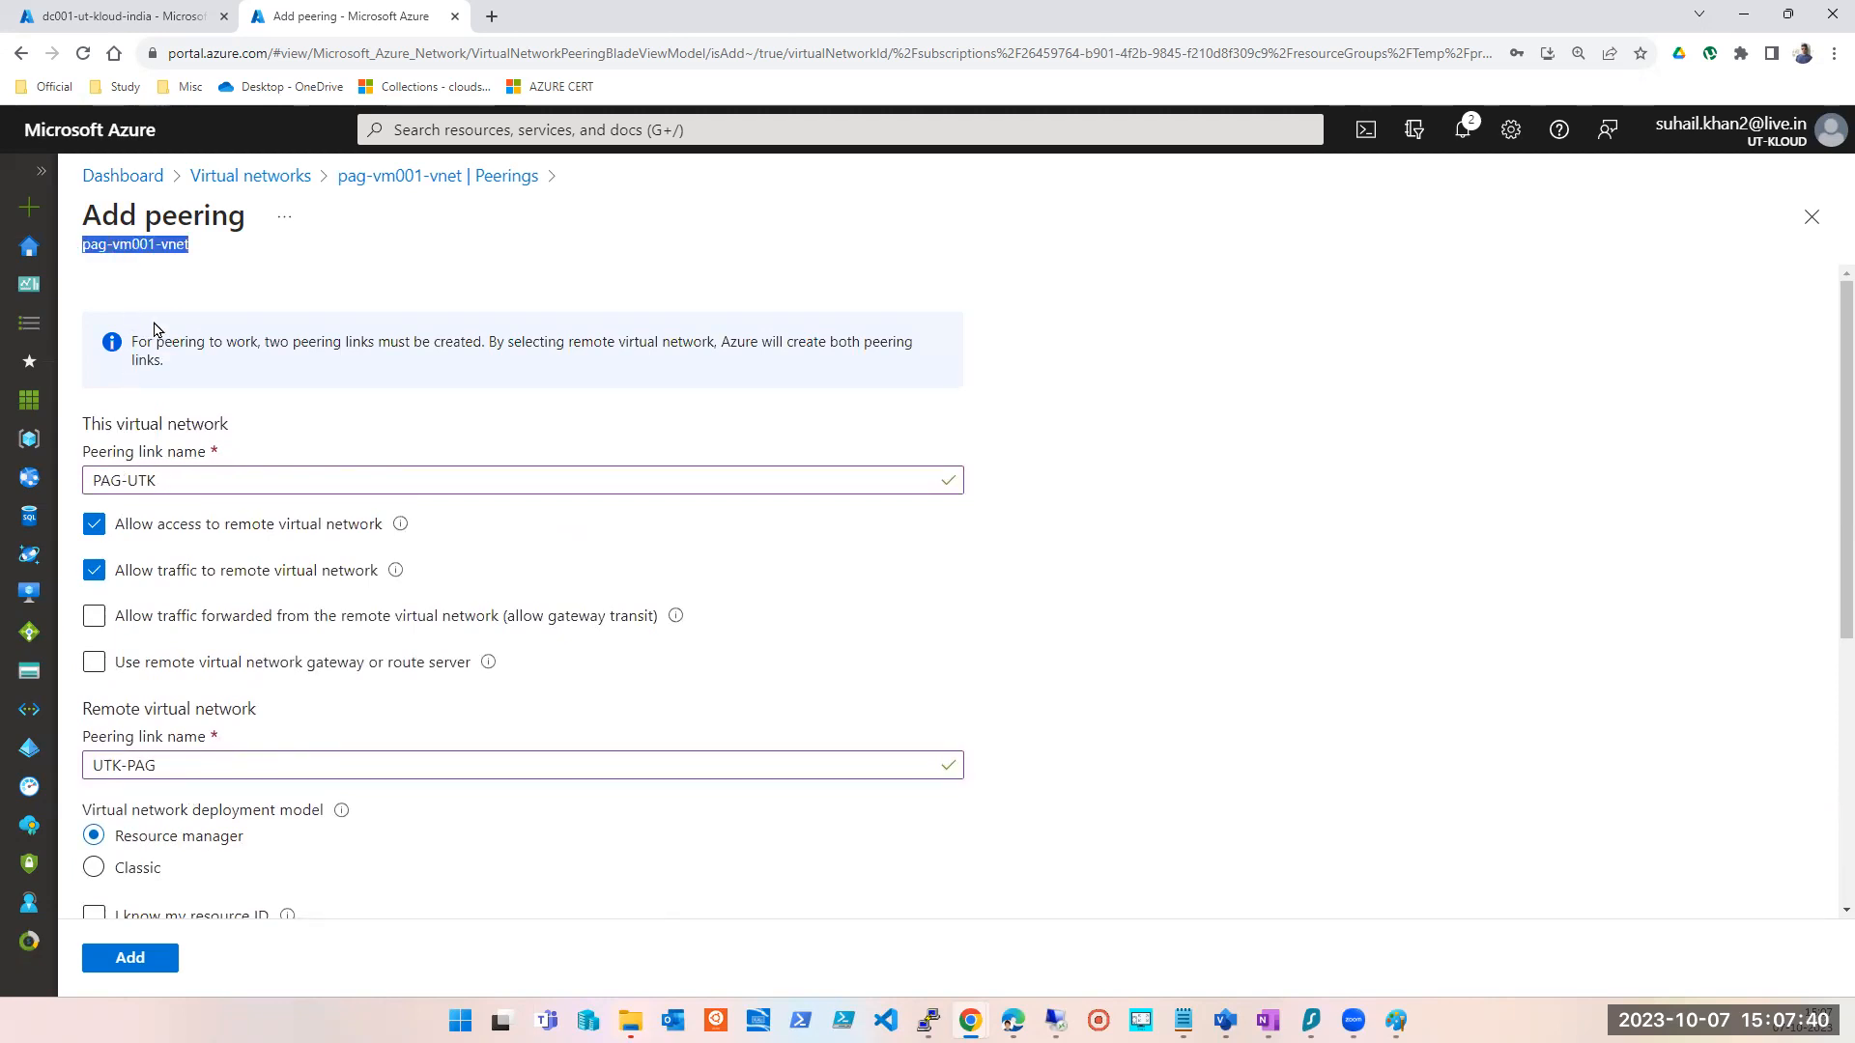
triple_click(120, 249)
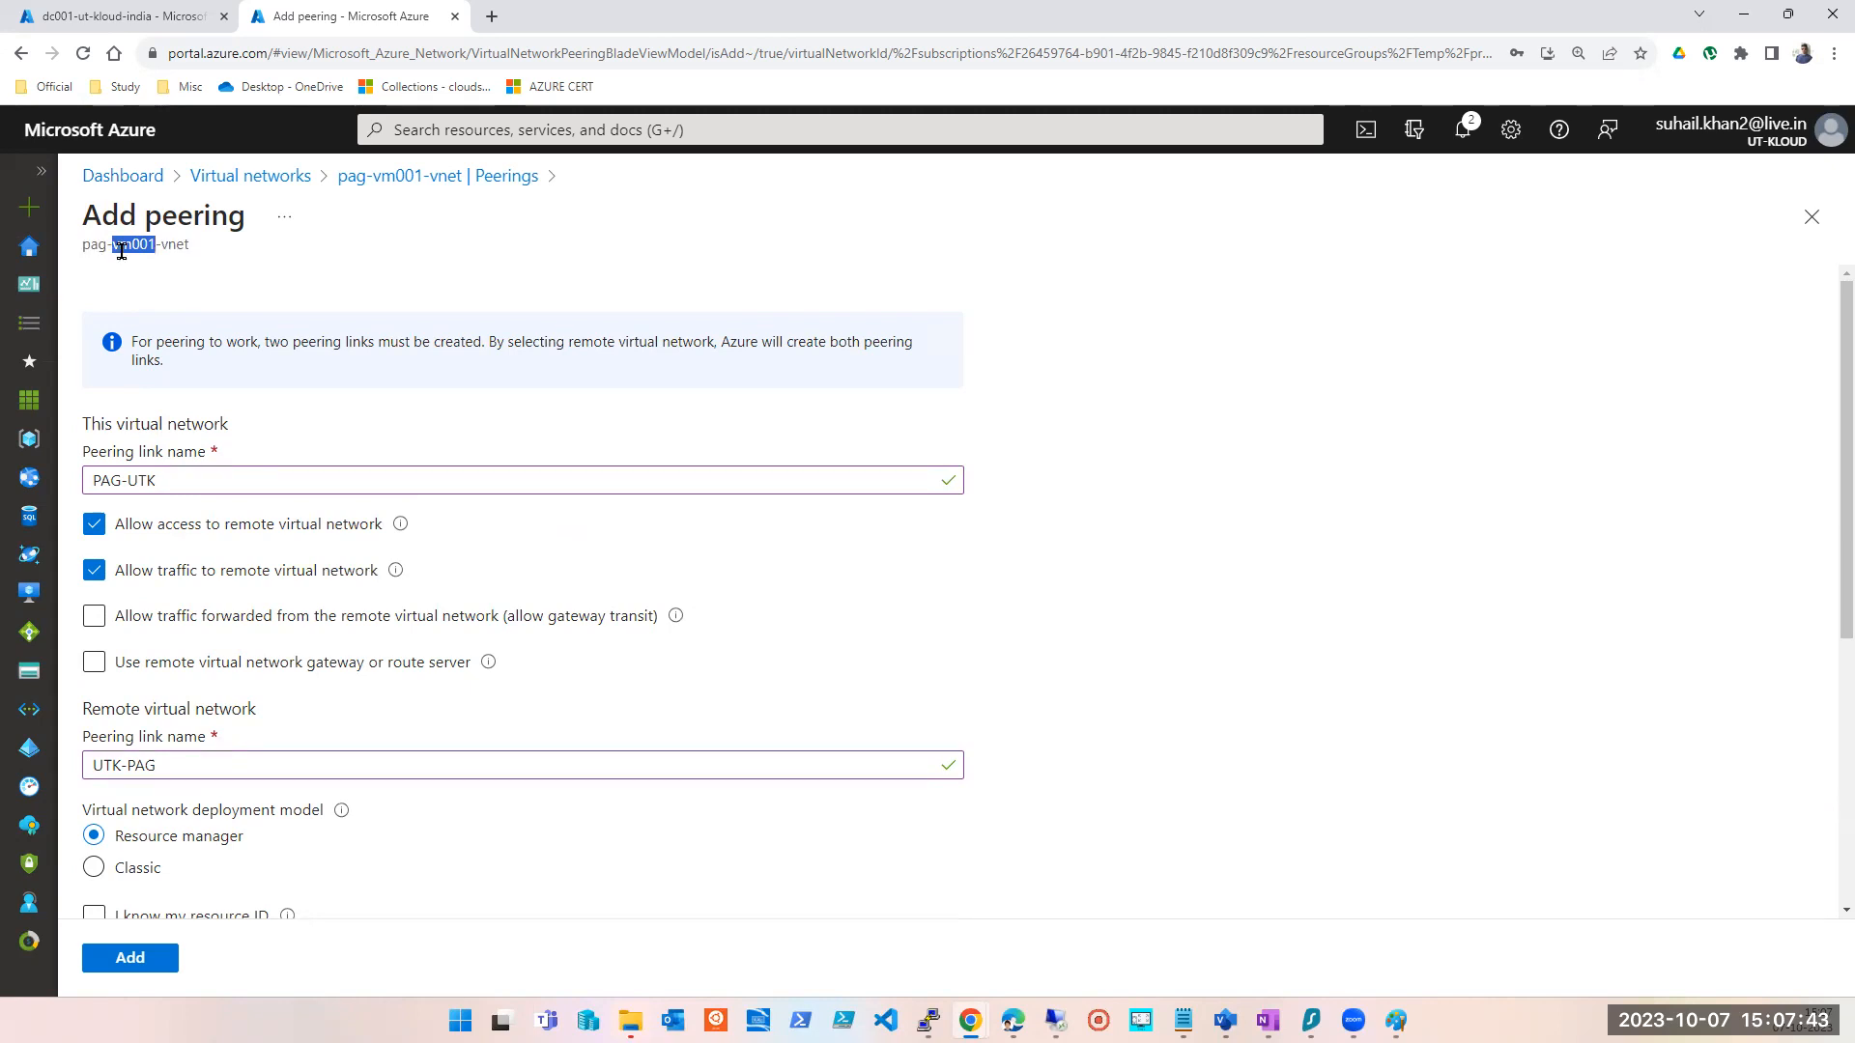
double_click(173, 242)
scroll(497, 588, down, 5)
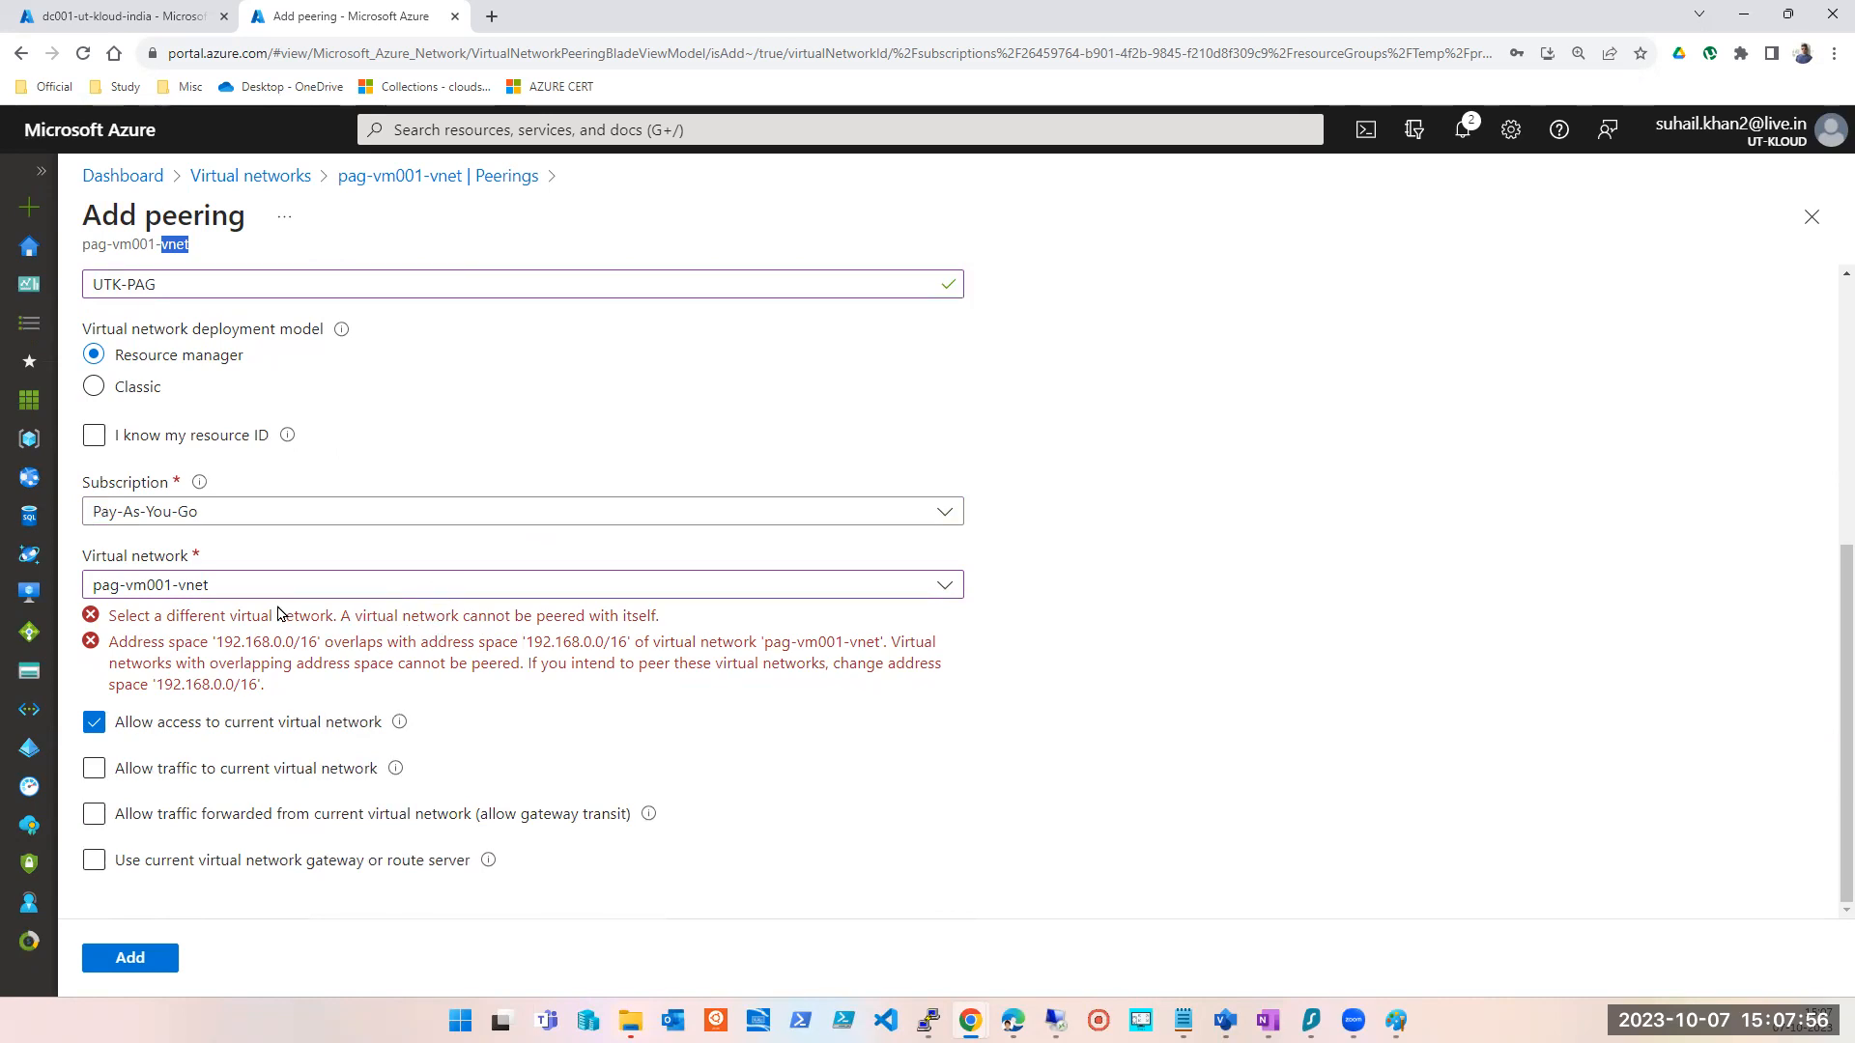
click(249, 520)
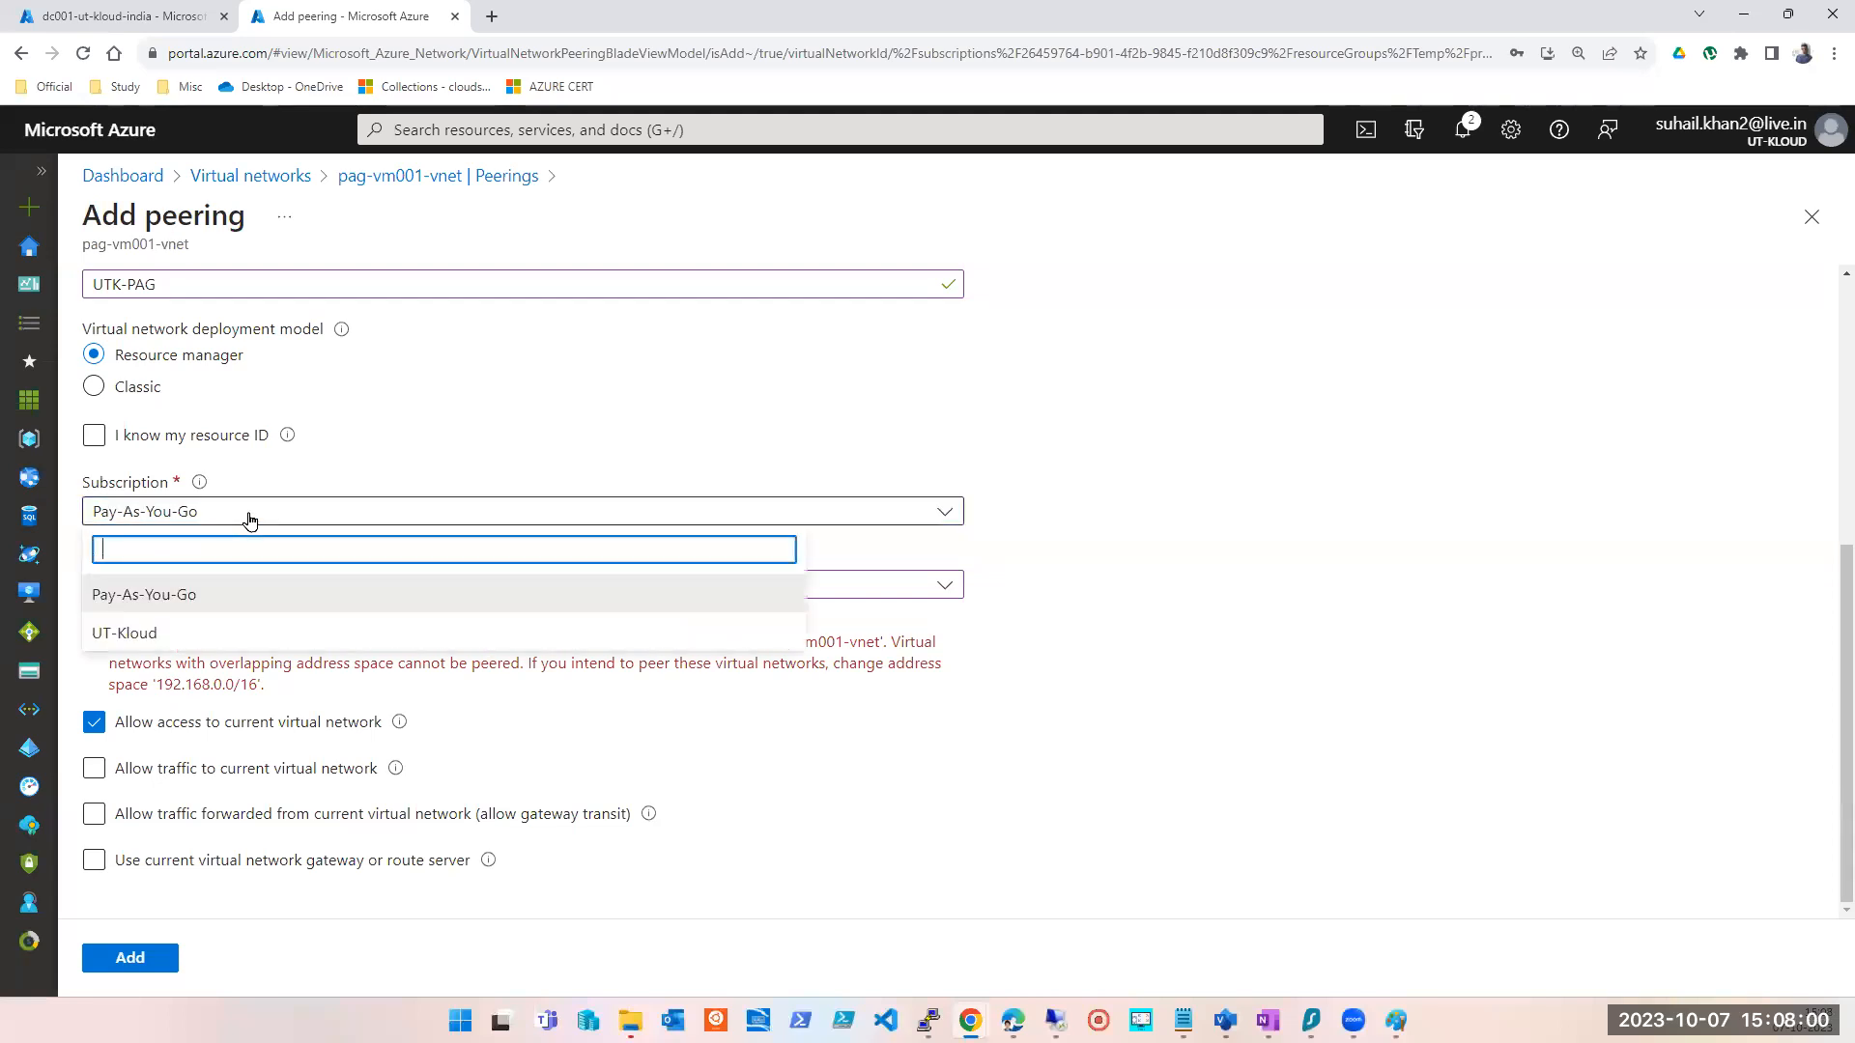
click(184, 595)
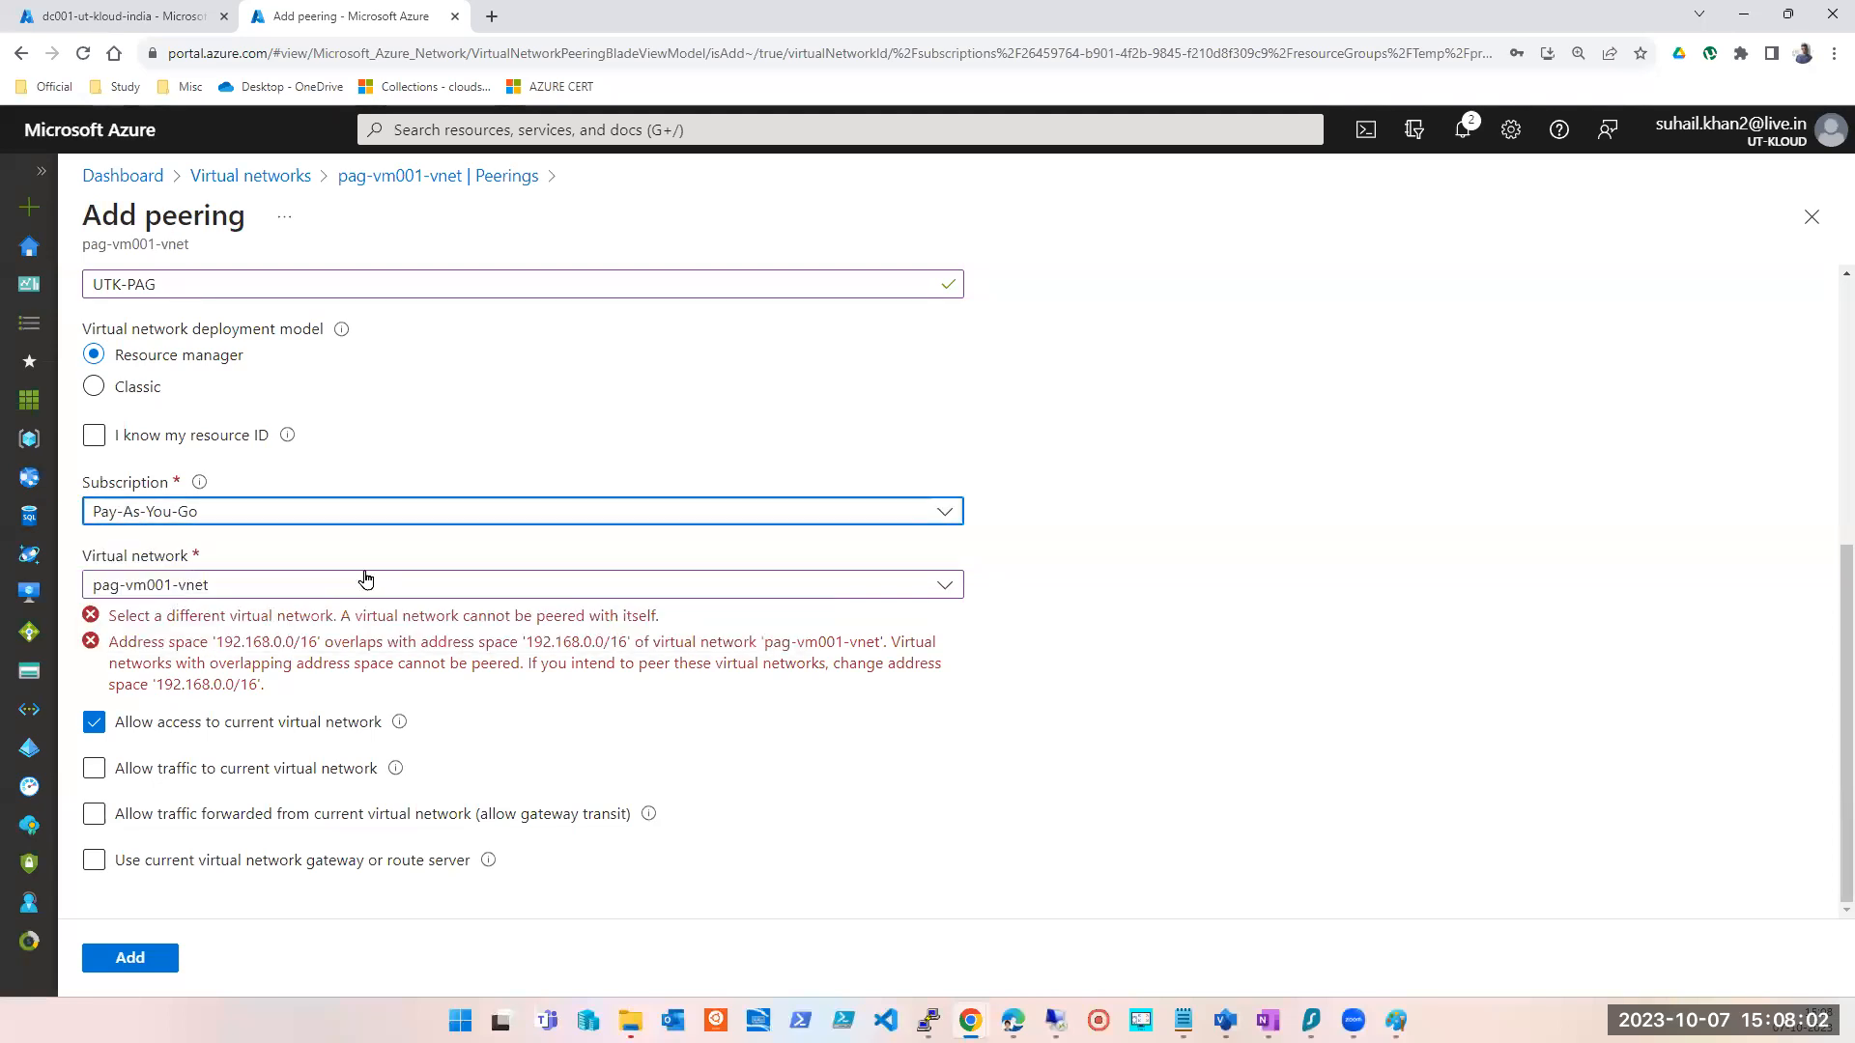
click(430, 580)
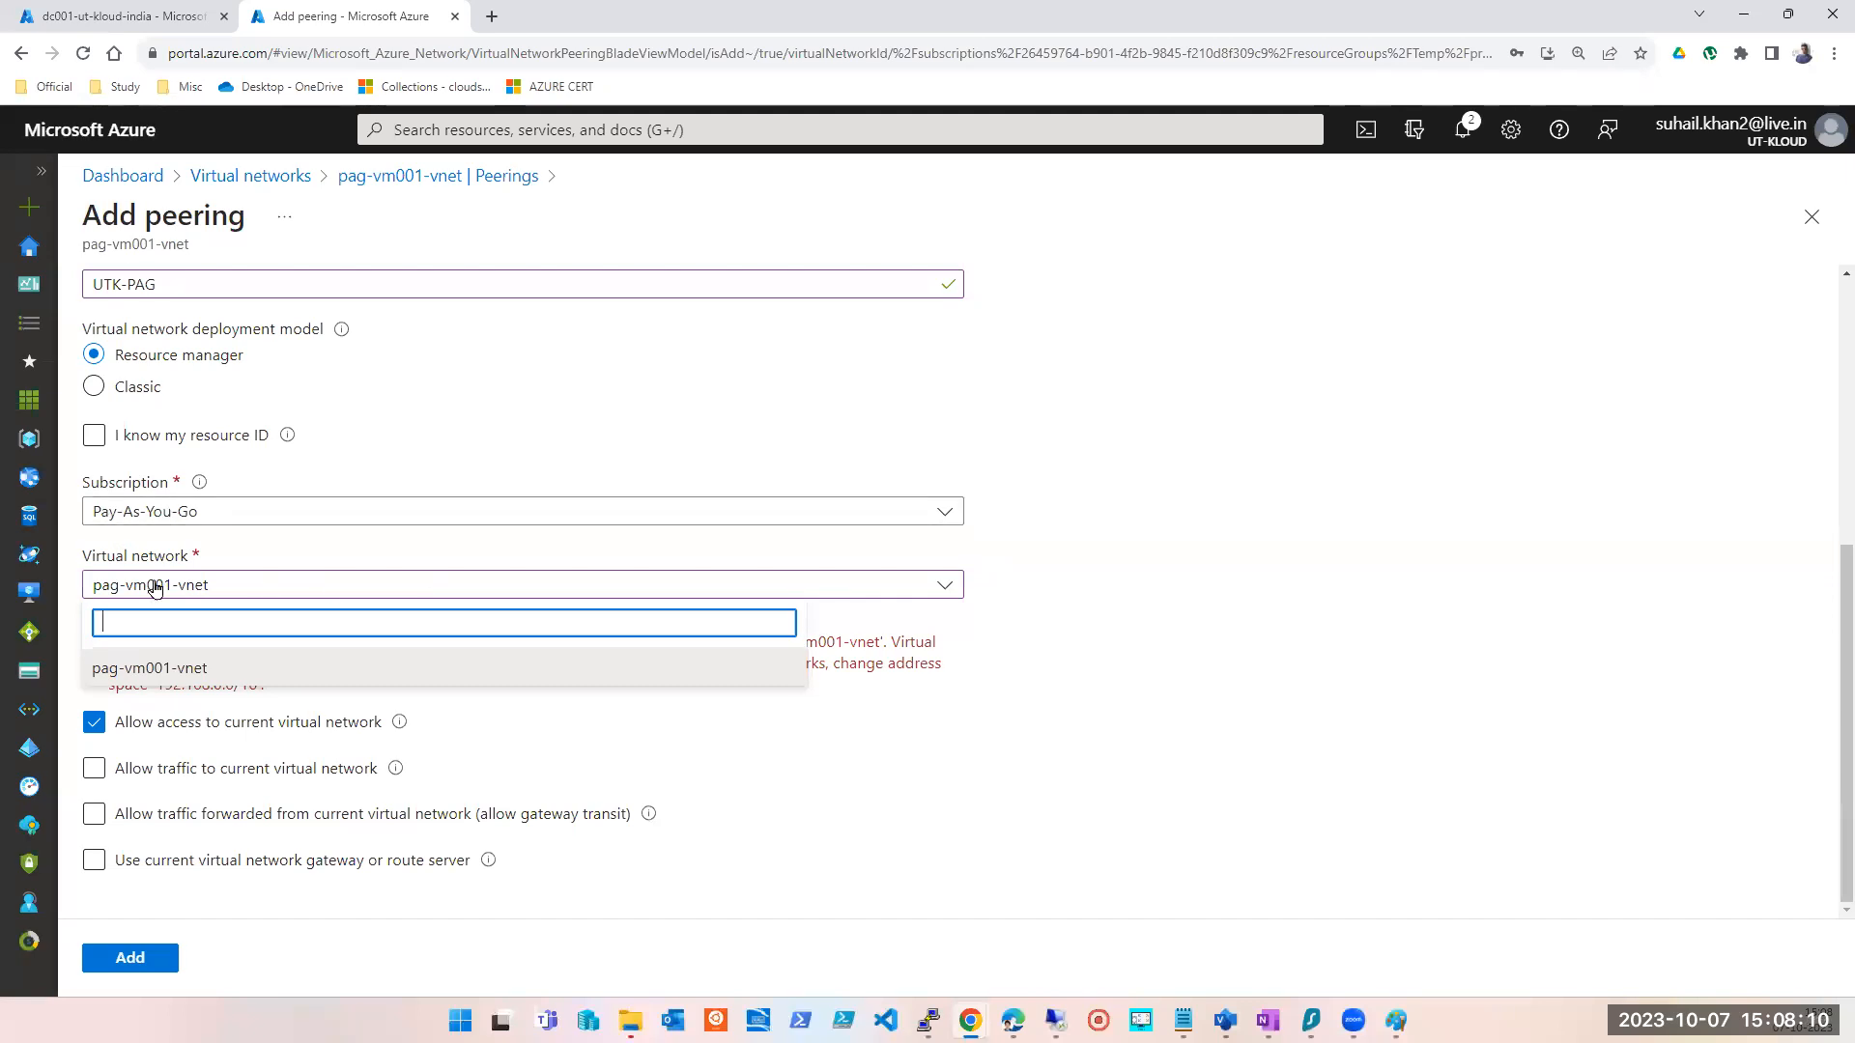
- Change the remote virtual network's subscription to UT-Kloud
click(193, 516)
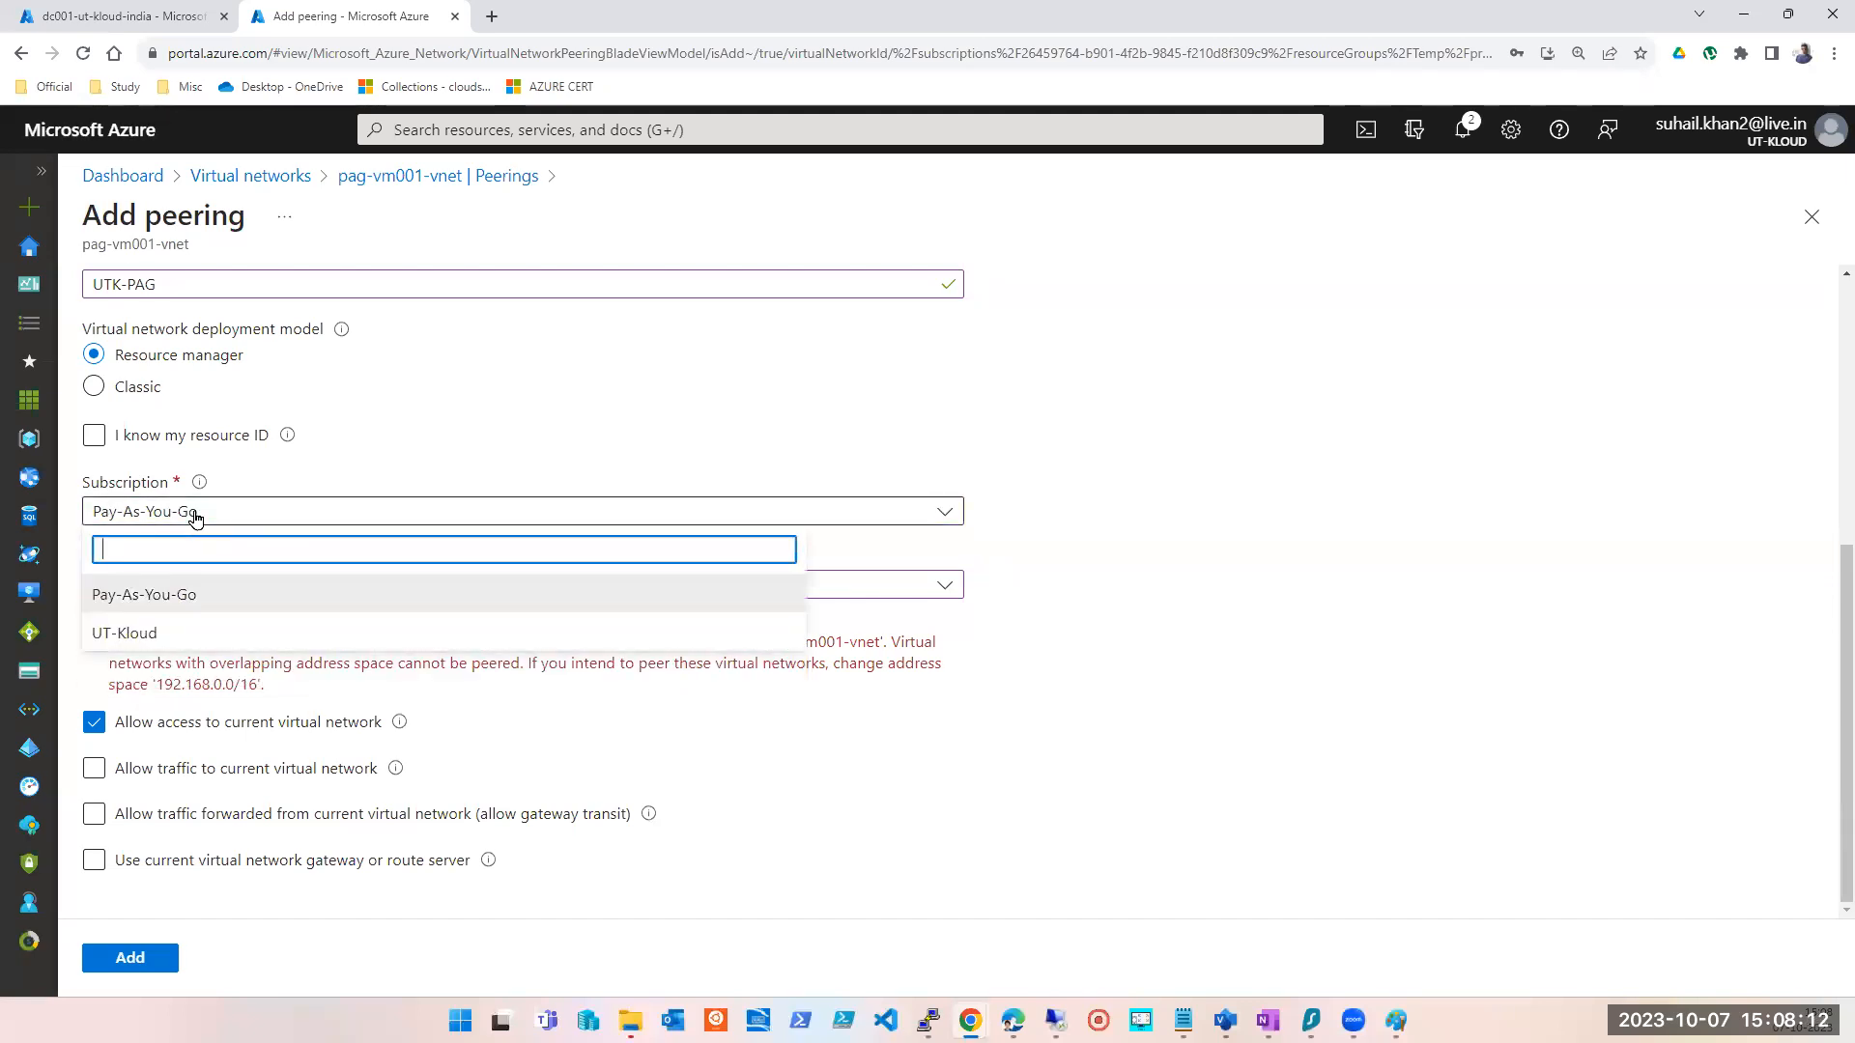
click(129, 641)
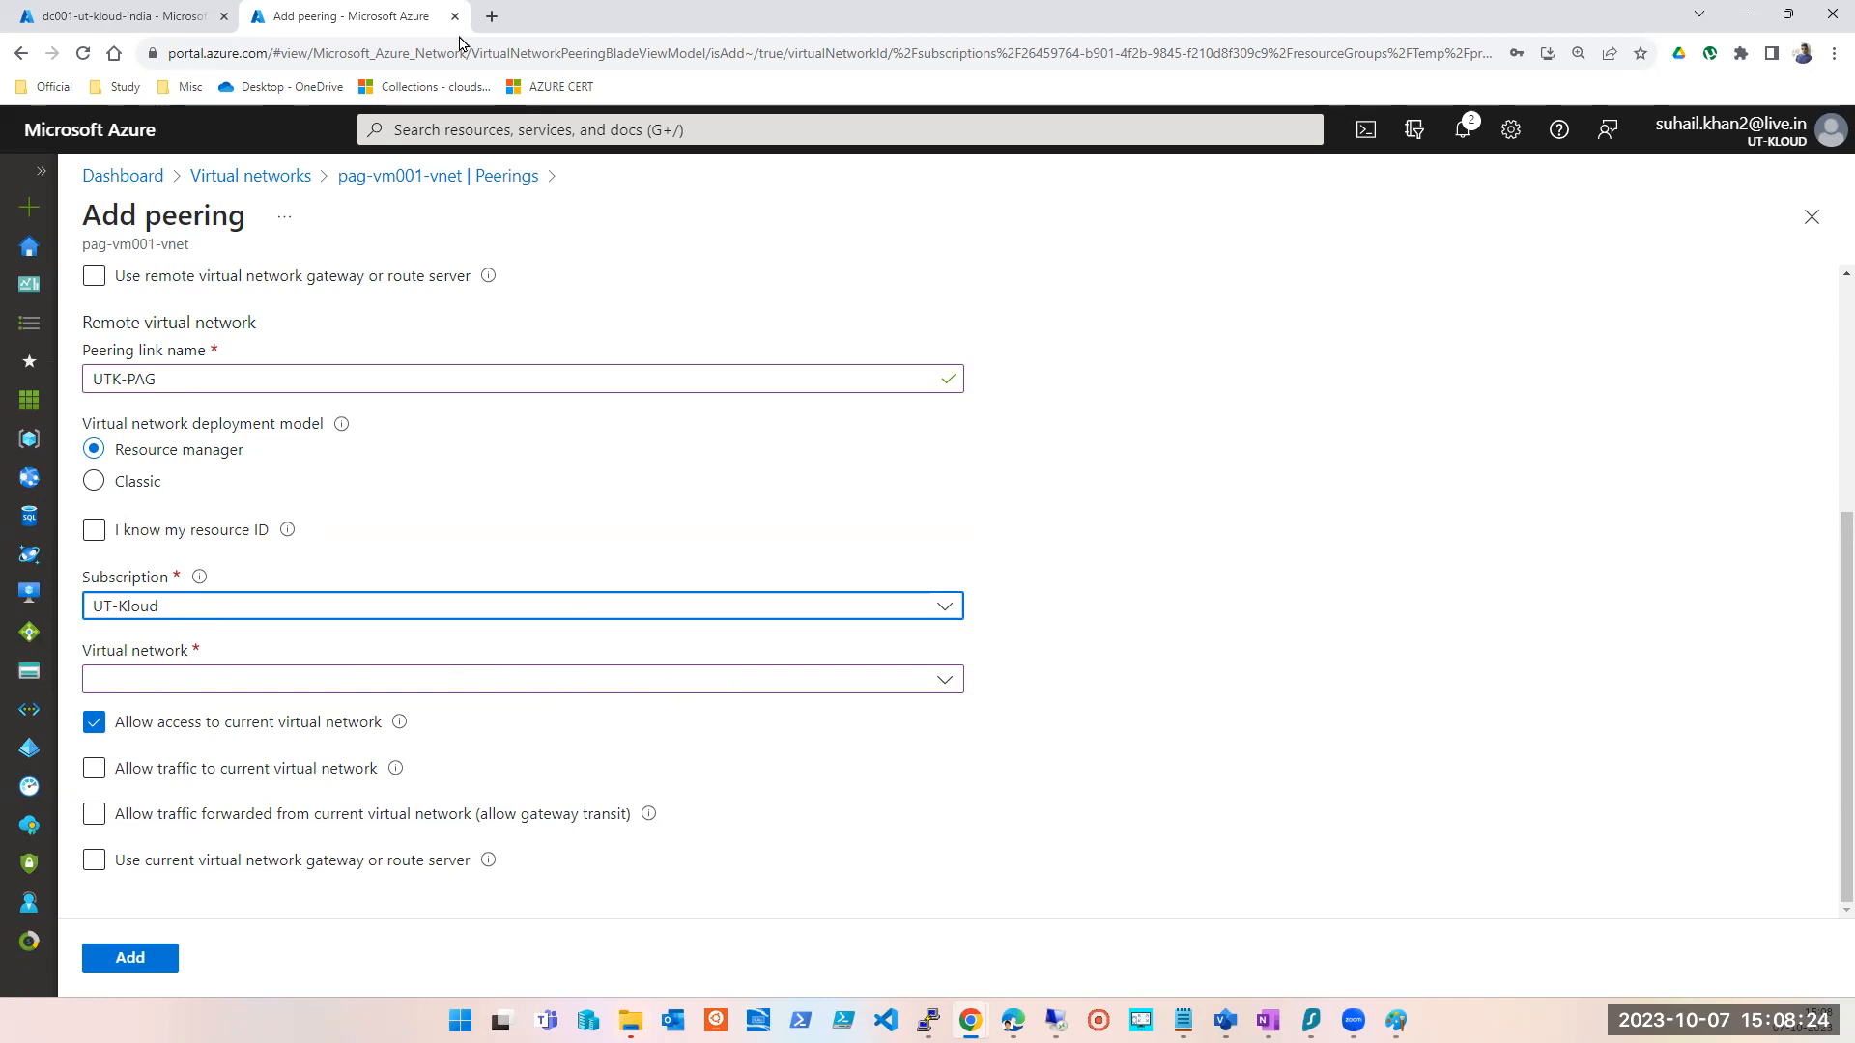
key(alt+Tab)
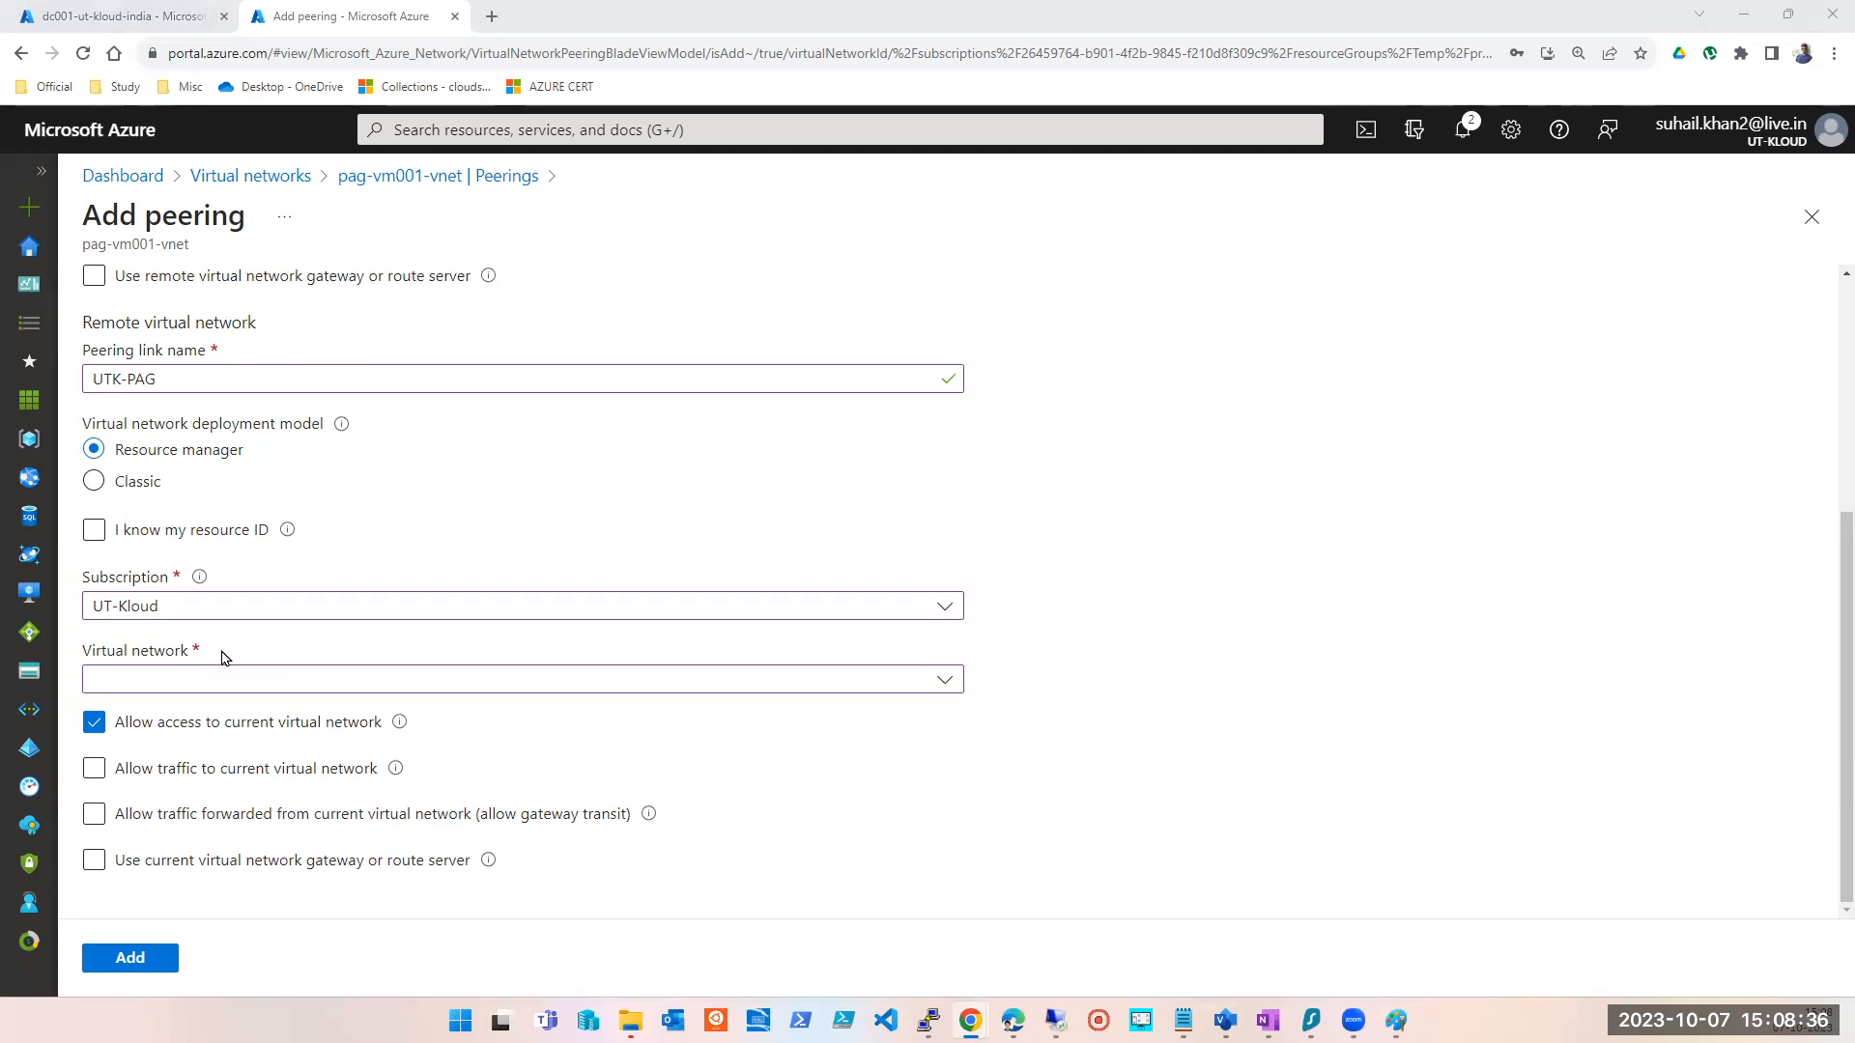
- Return the remote subscription to Pay-As-You-Go with pag-vm001-vnet and compare its available networks with the network named in the form's heading
click(167, 682)
scroll(259, 626, up, 1)
scroll(263, 578, up, 2)
scroll(249, 598, down, 1)
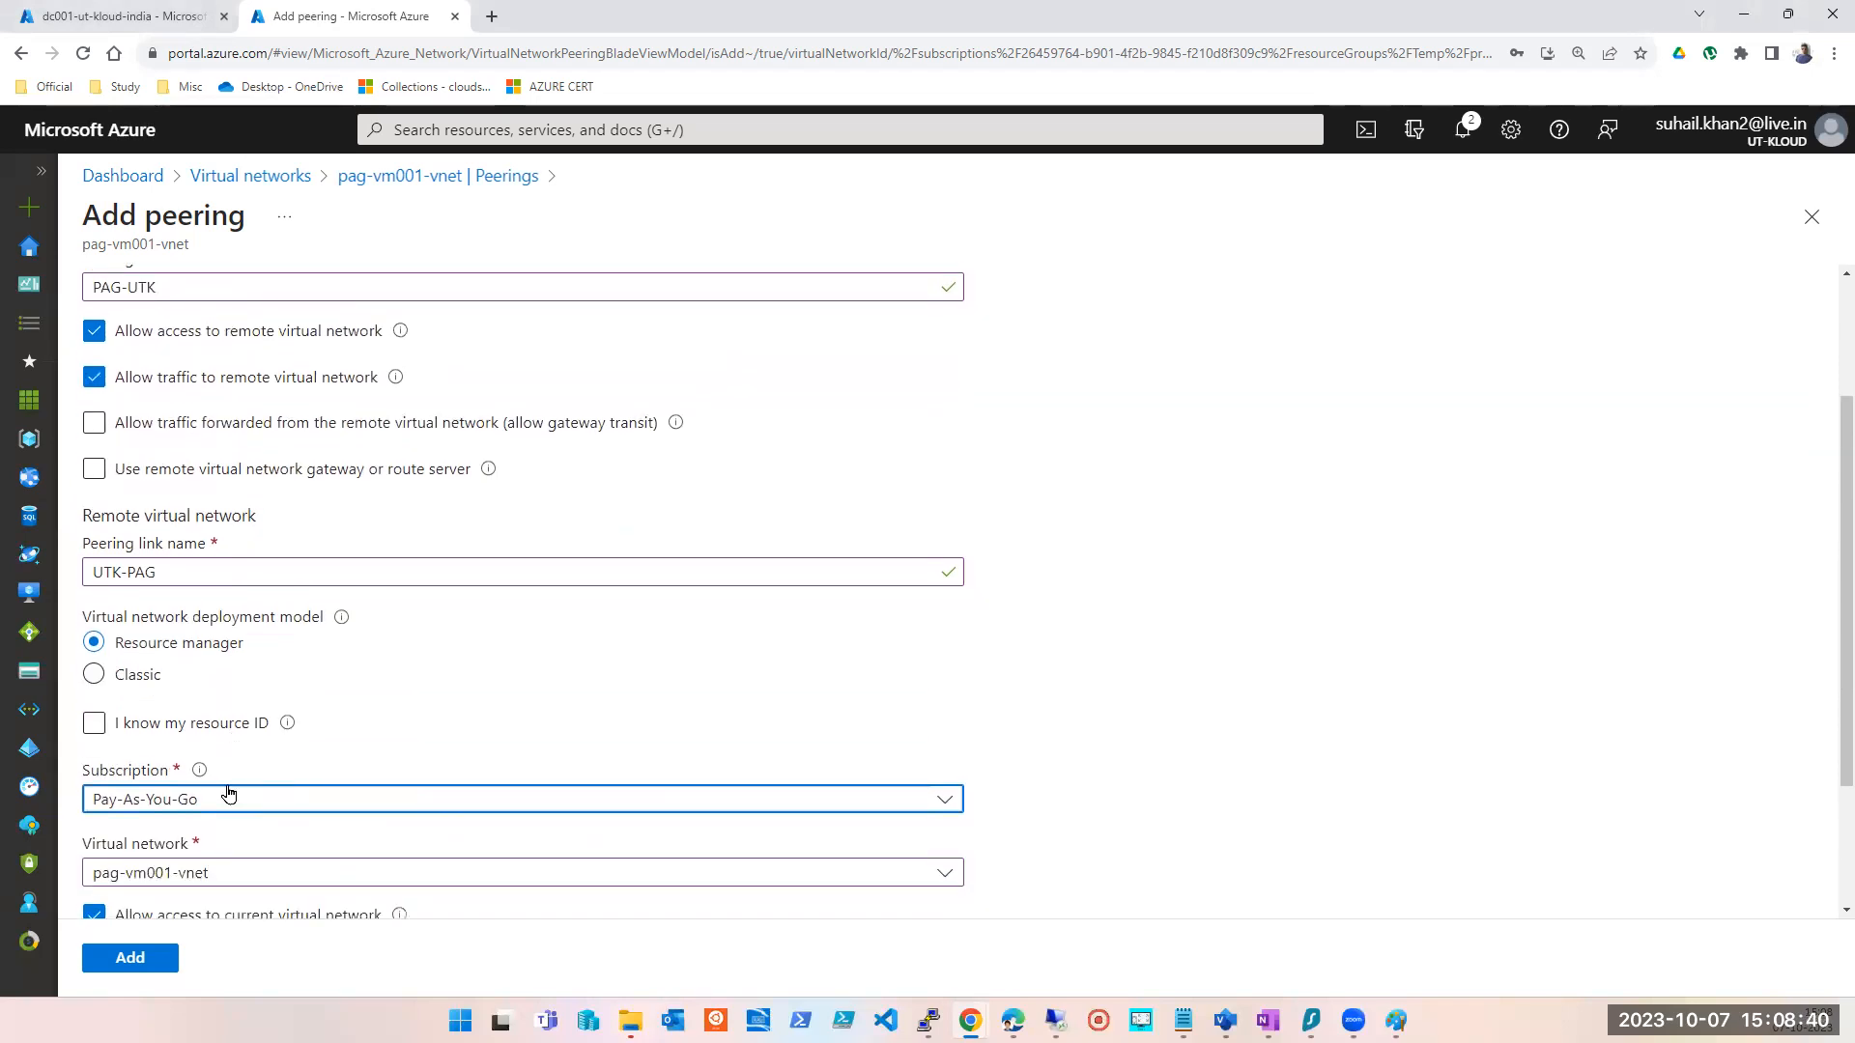
click(265, 872)
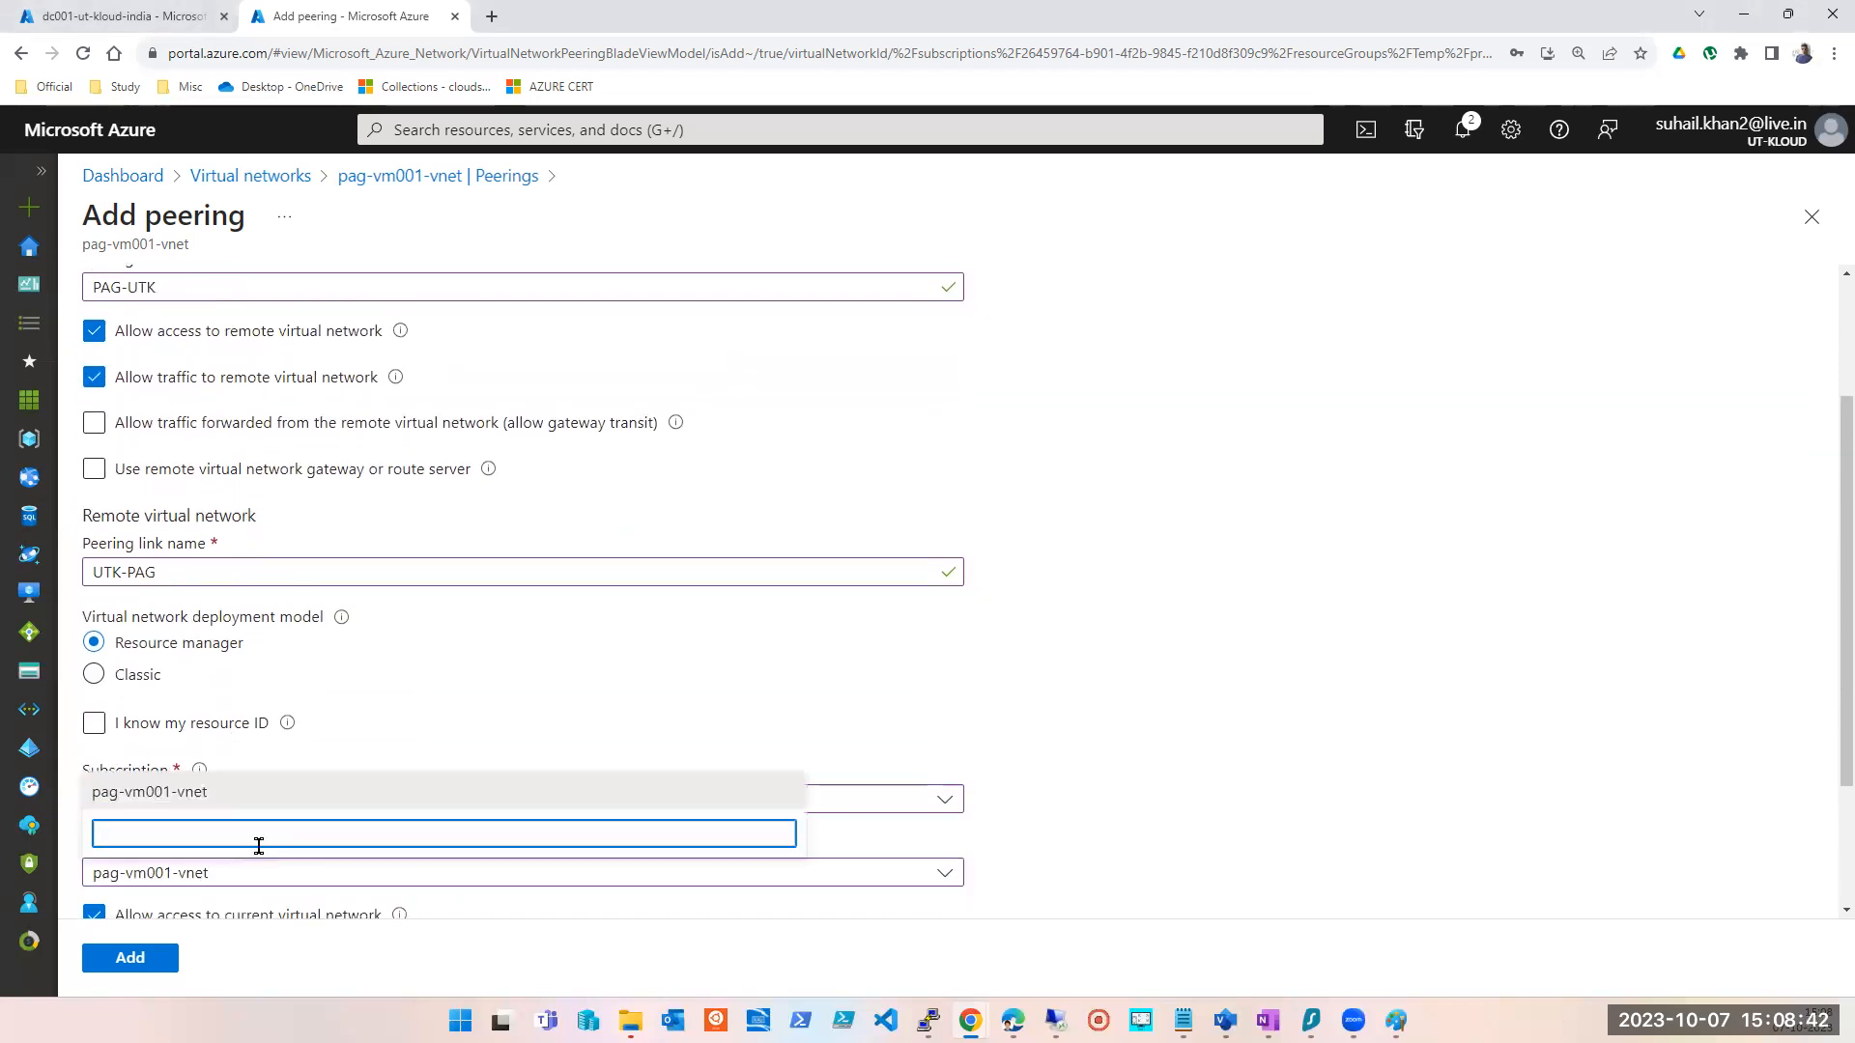
click(944, 799)
scroll(942, 802, down, 1)
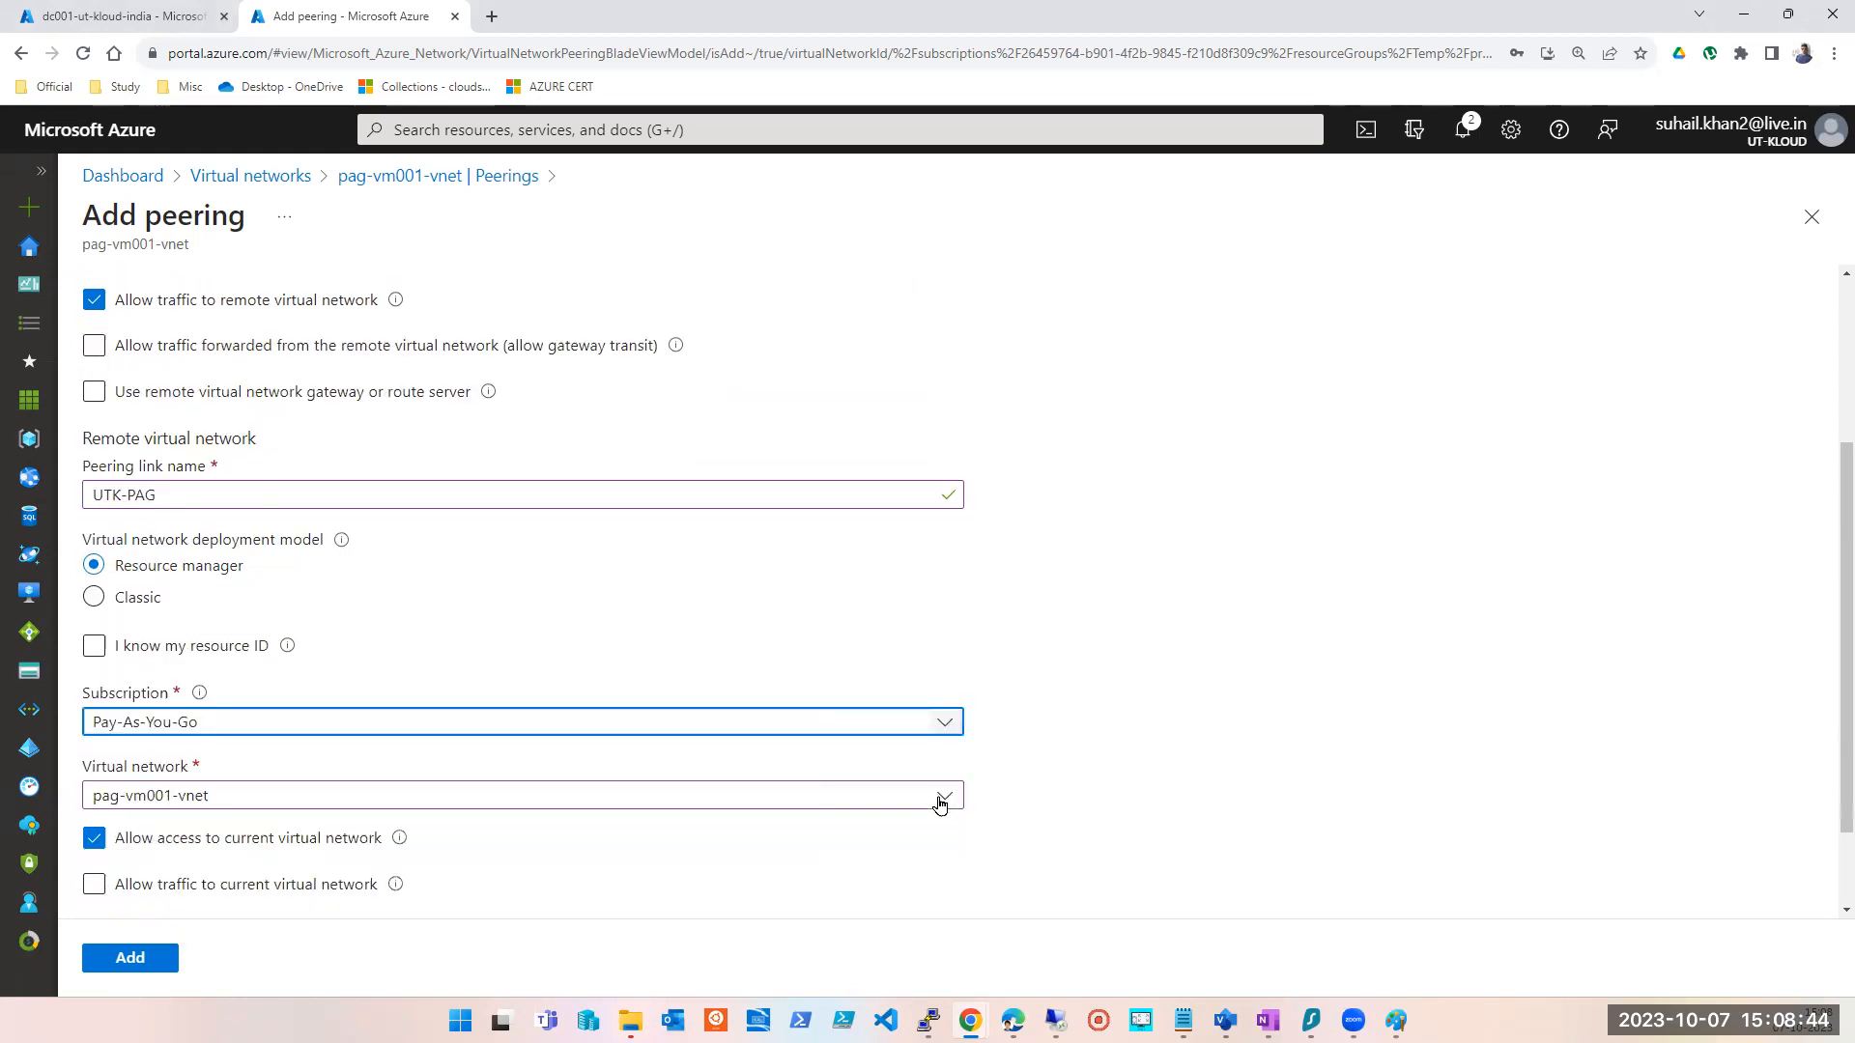
click(231, 705)
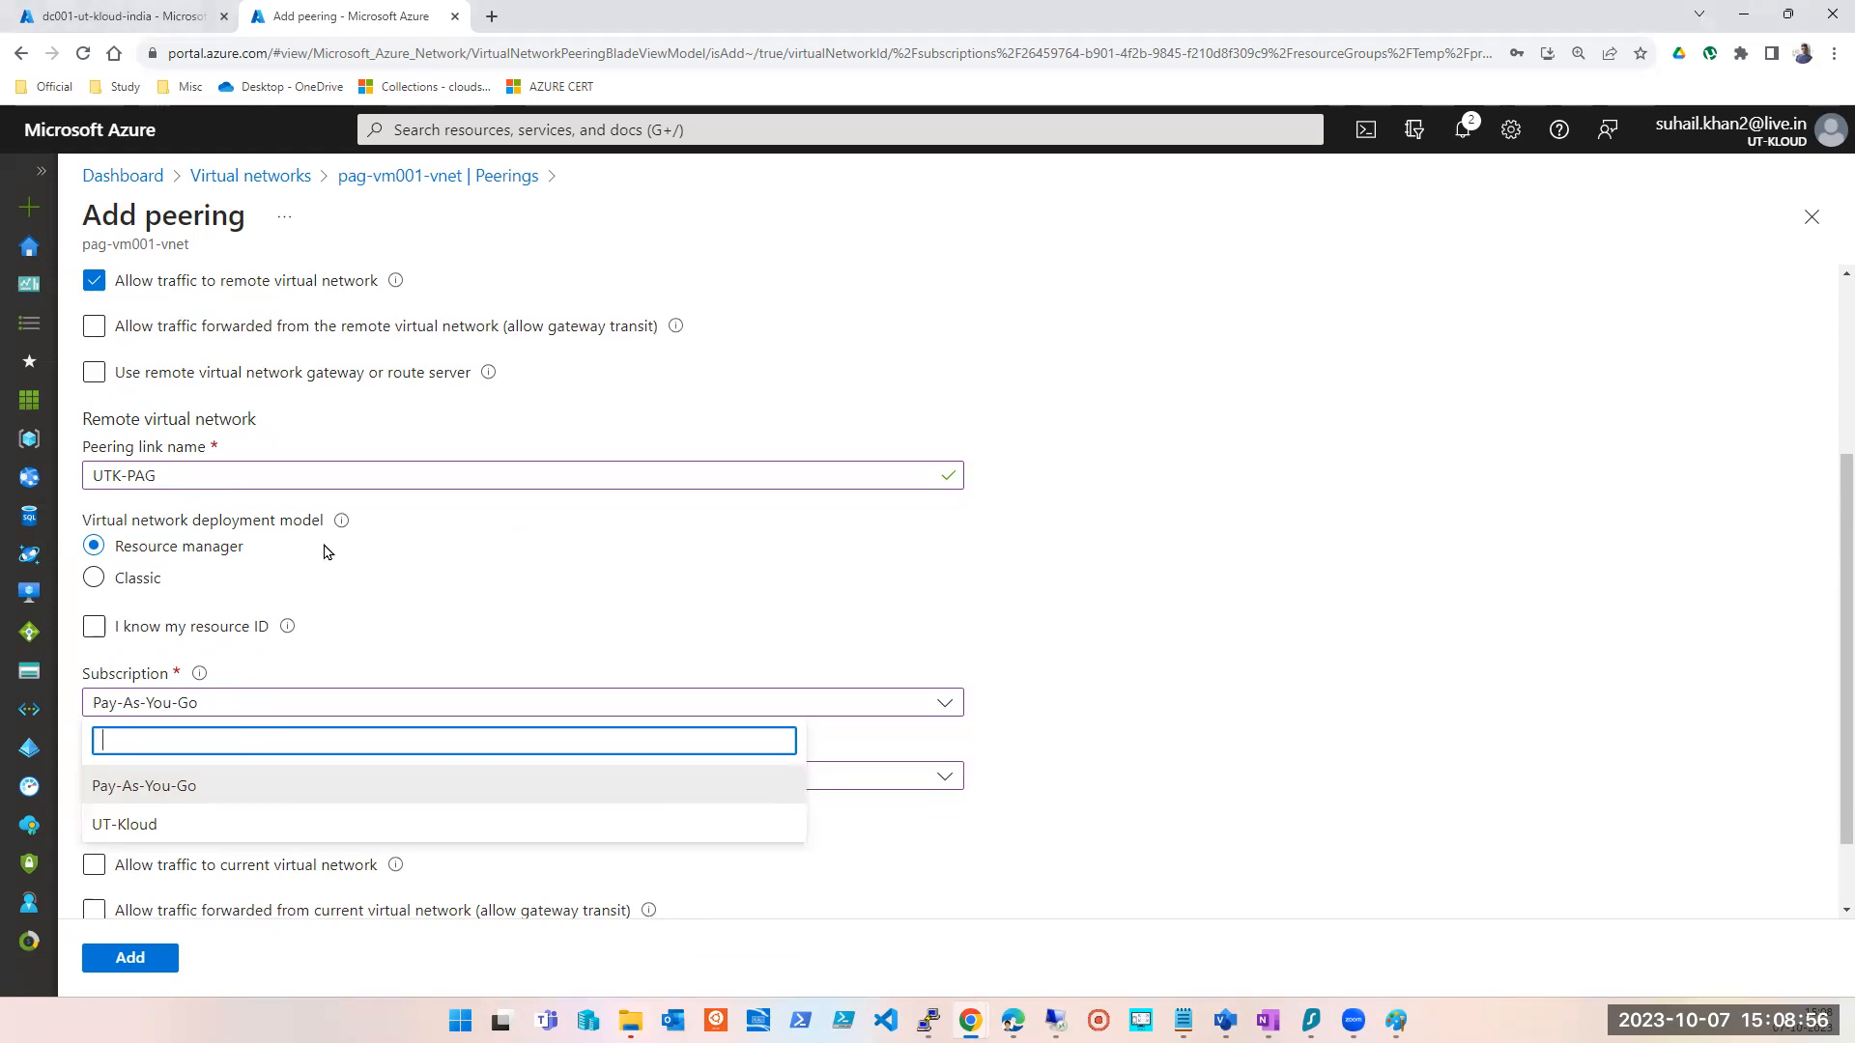
scroll(324, 553, up, 2)
scroll(325, 553, up, 1)
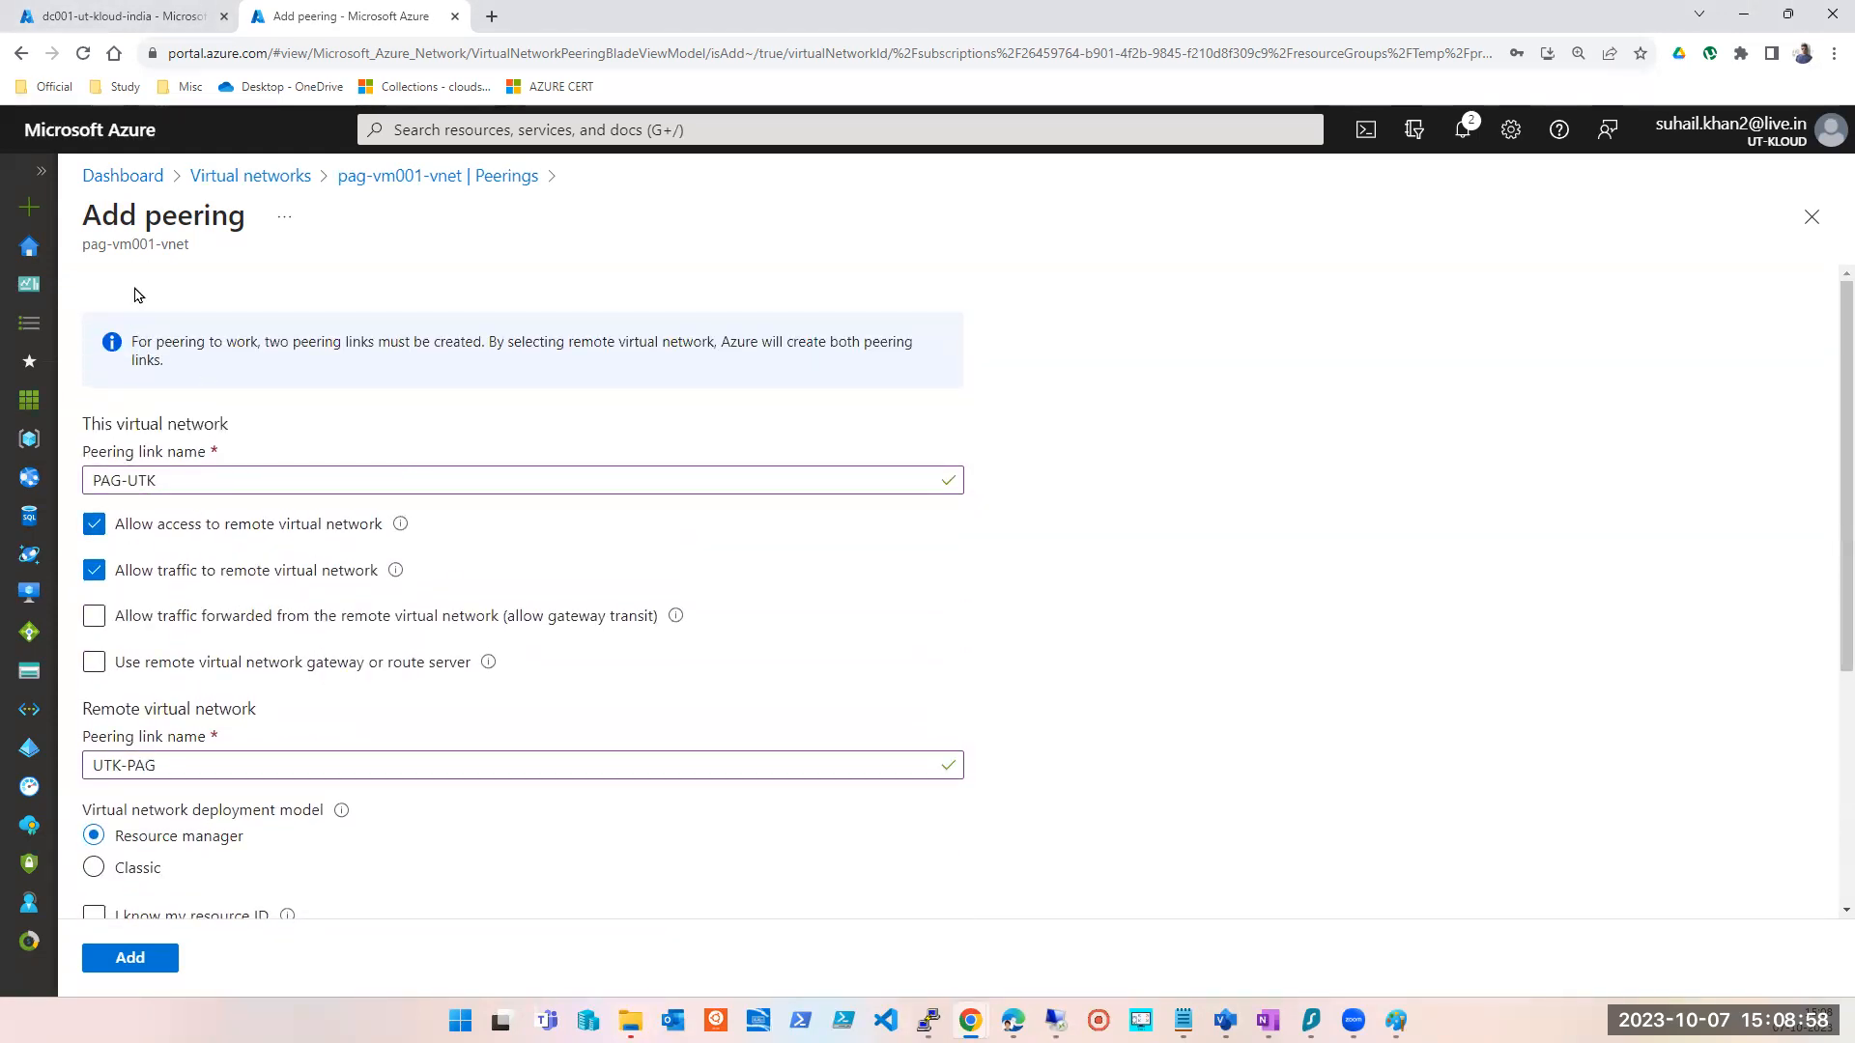
double_click(133, 244)
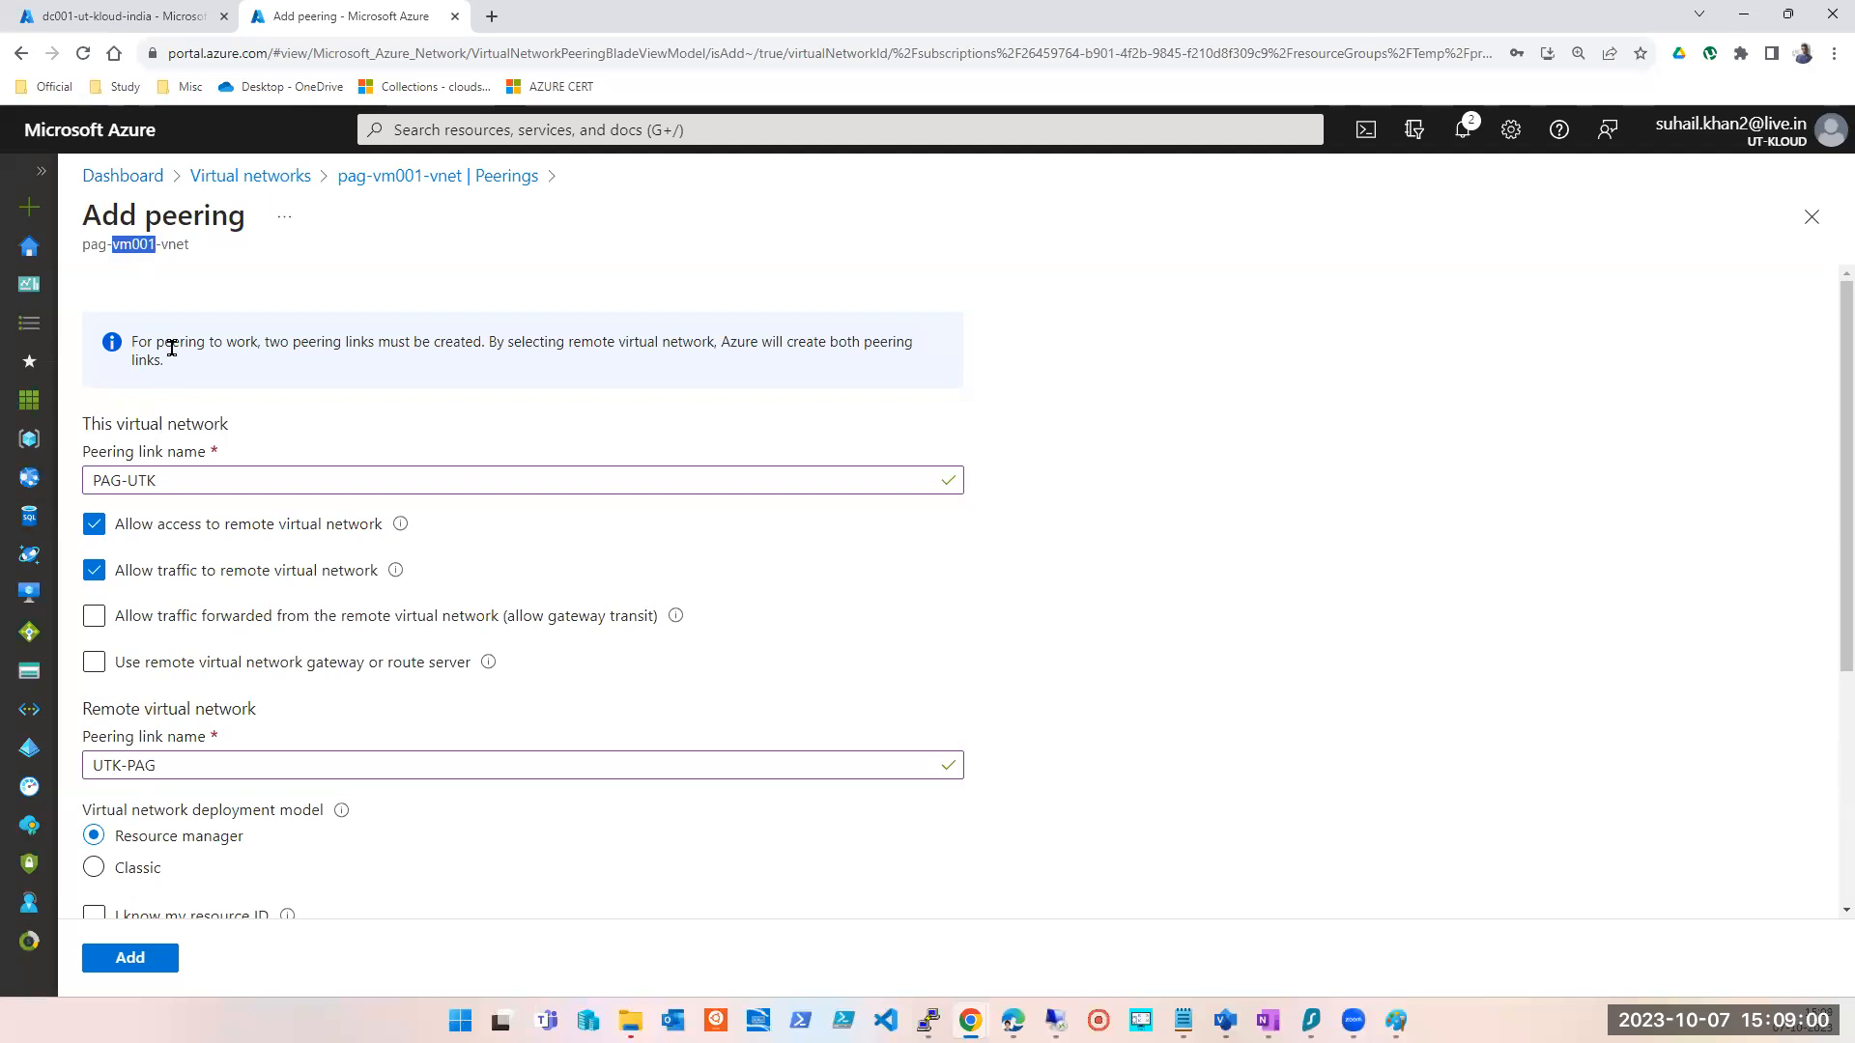
scroll(217, 483, down, 4)
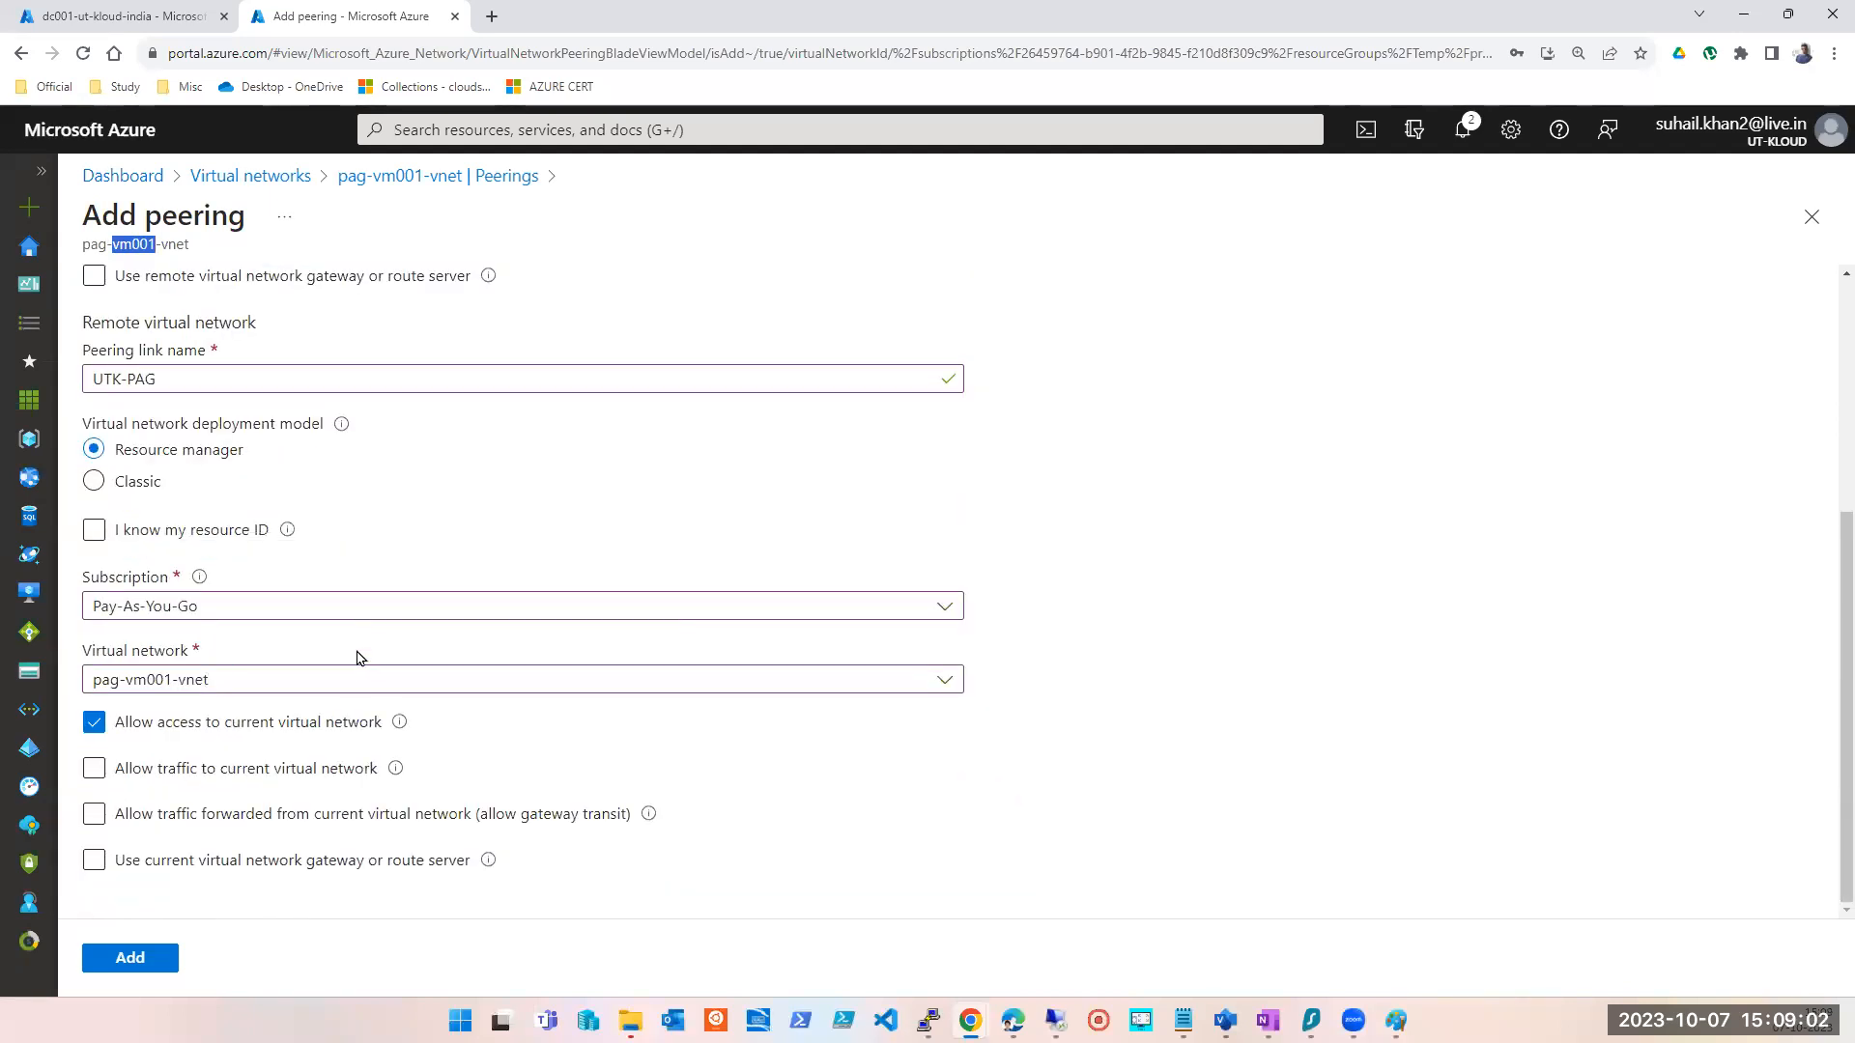
- Set the remote virtual network to ut-kloud-india-vnet in the UT-Kloud subscription and allow traffic to the current virtual network
click(355, 610)
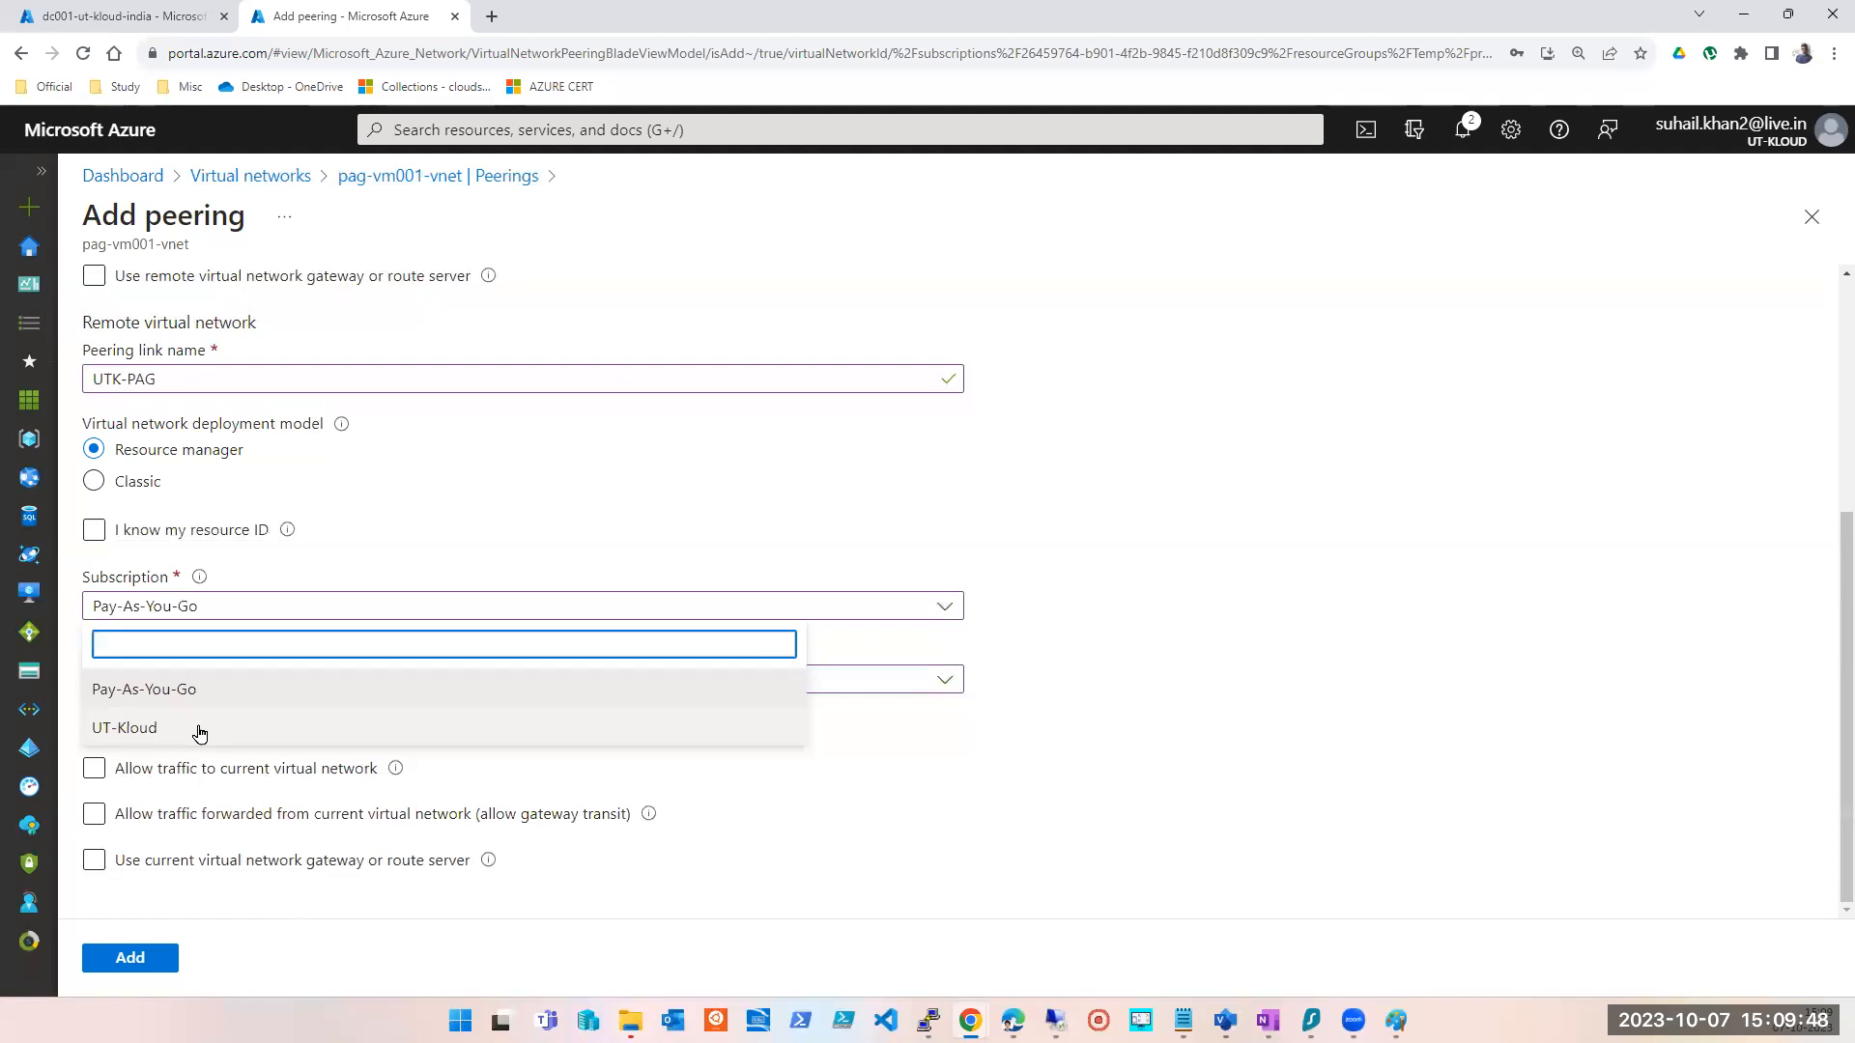
click(118, 729)
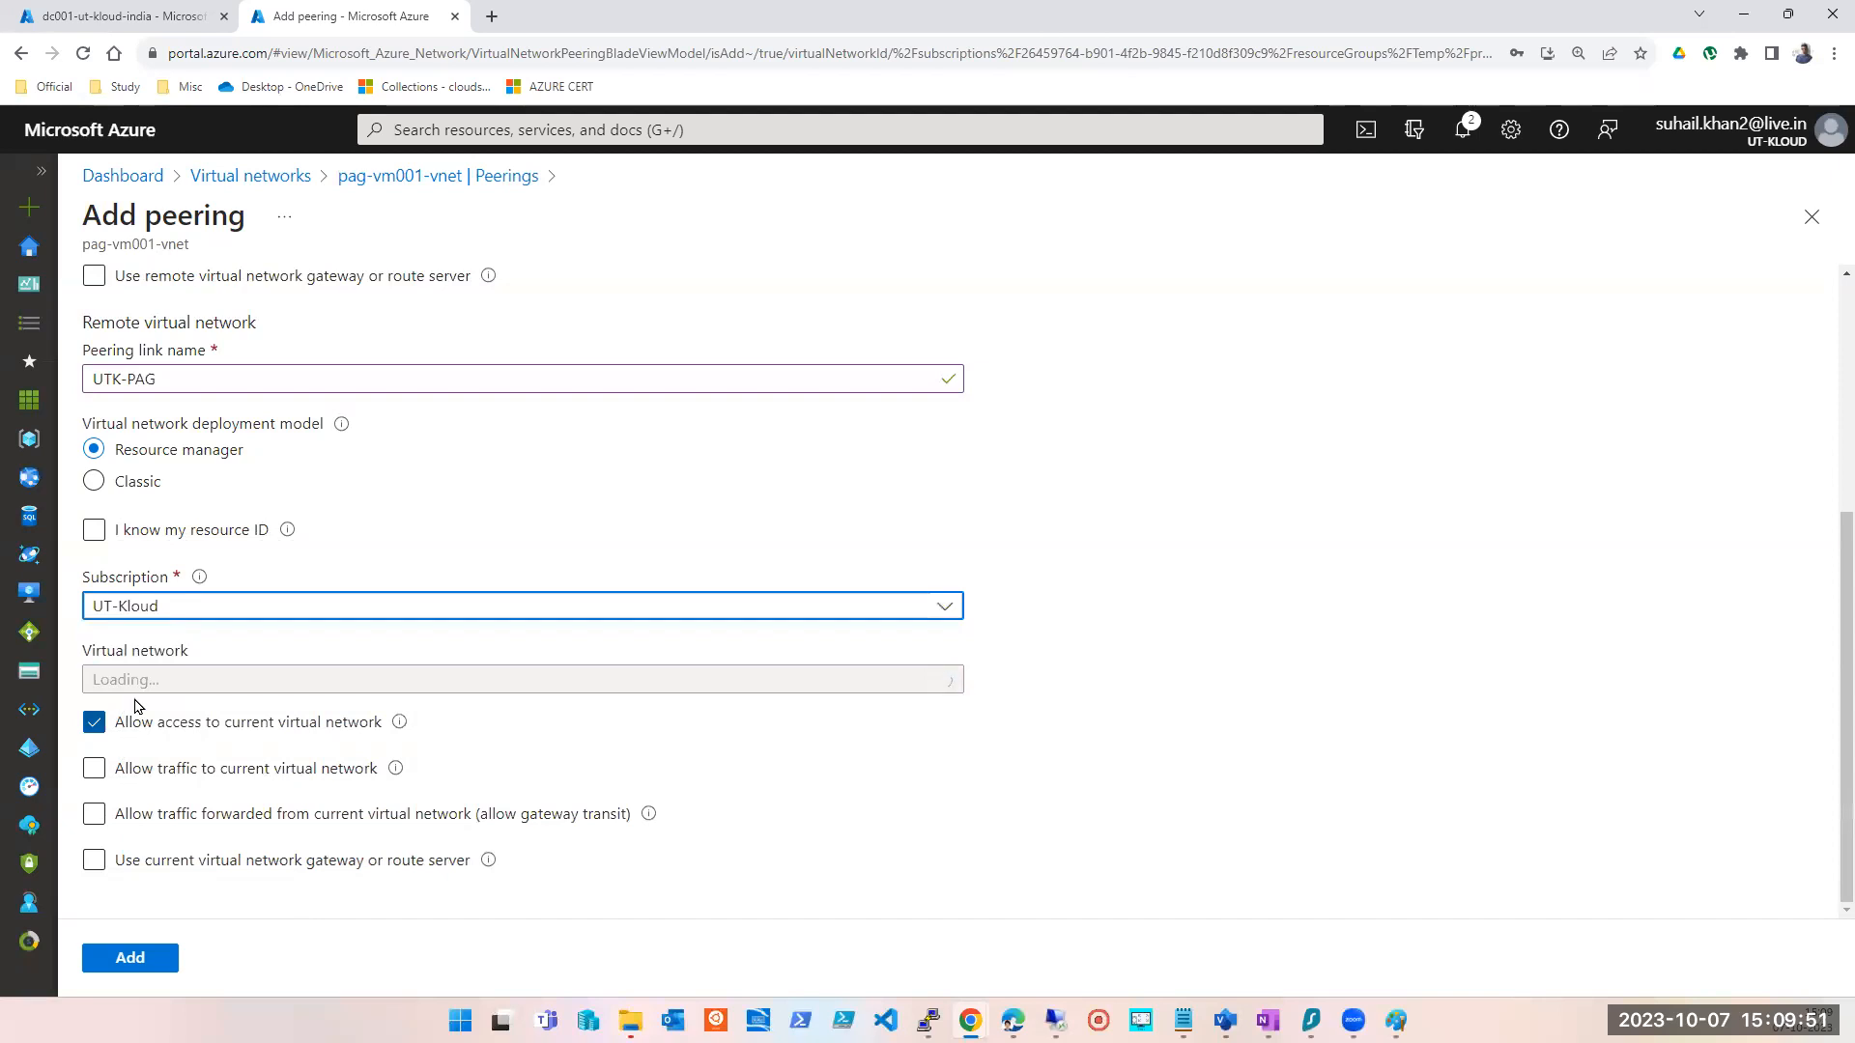
click(449, 681)
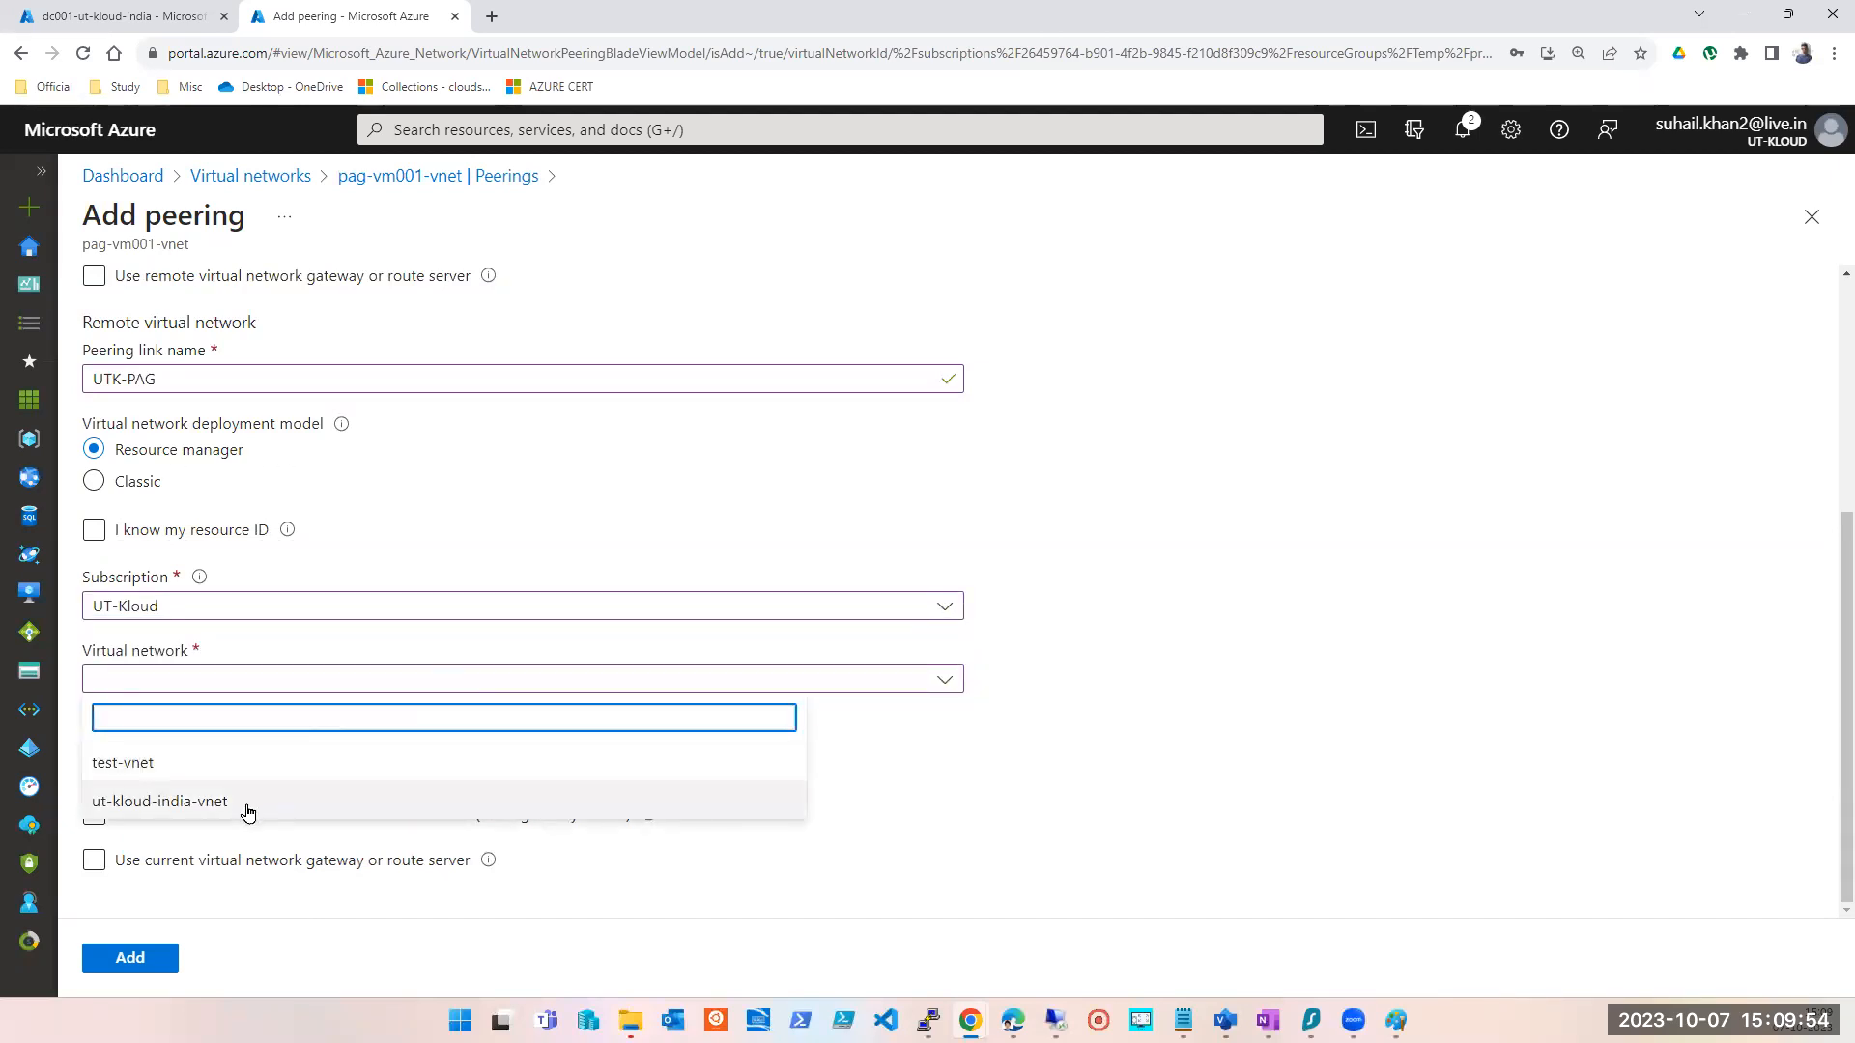
click(126, 800)
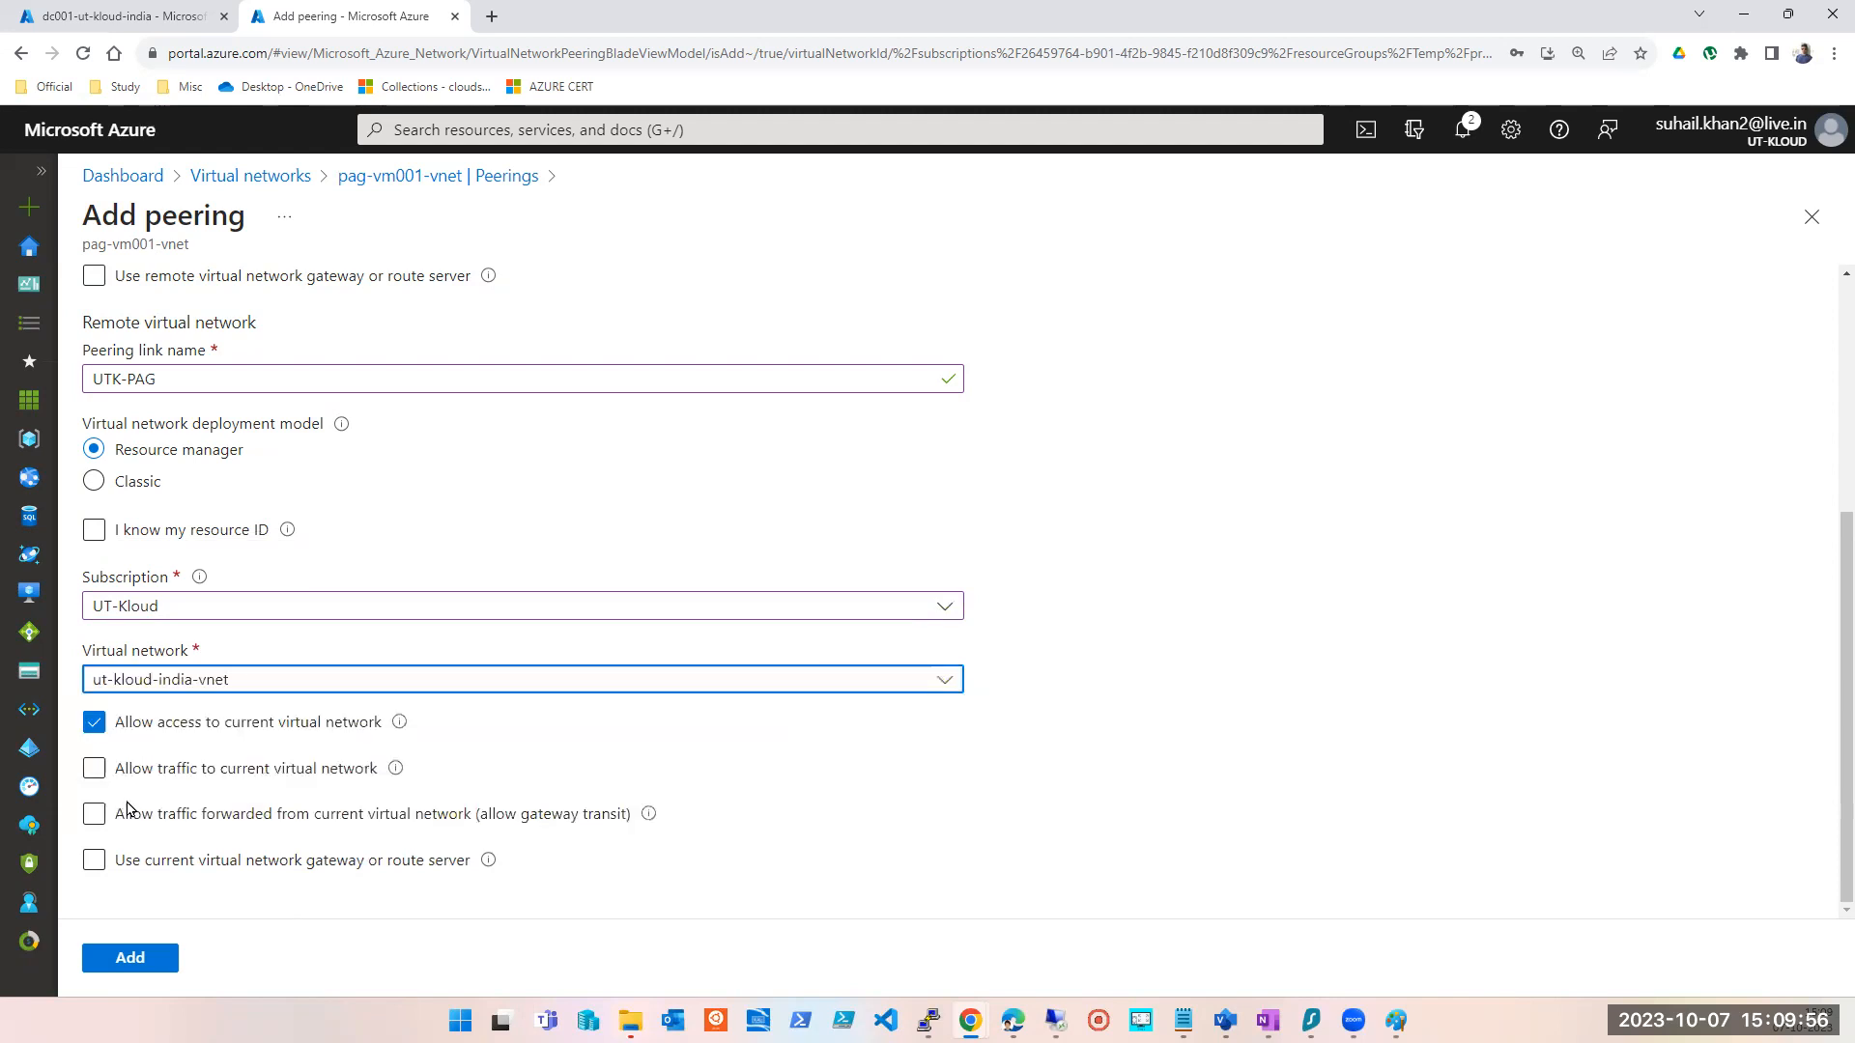
click(94, 771)
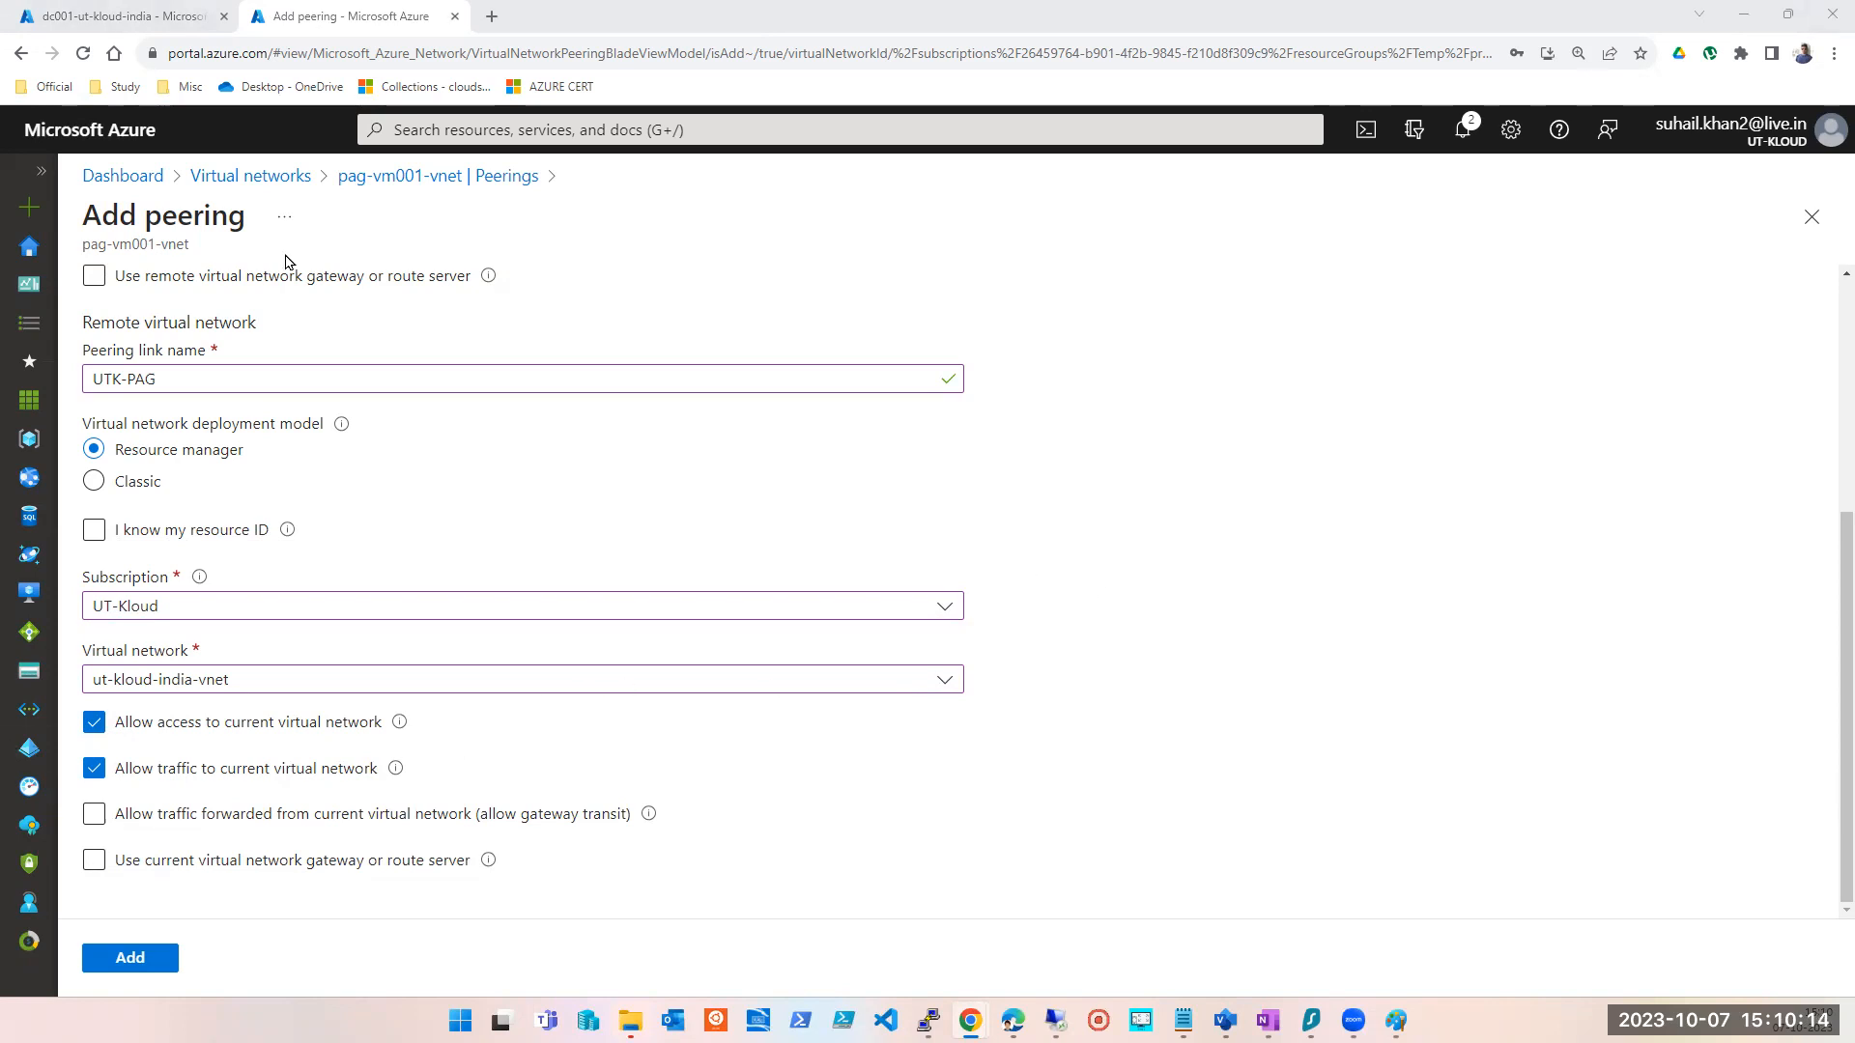
- Open ut-kloud-india-vnet from the dc001-ut-kloud-india virtual machine and check its existing peerings
click(198, 27)
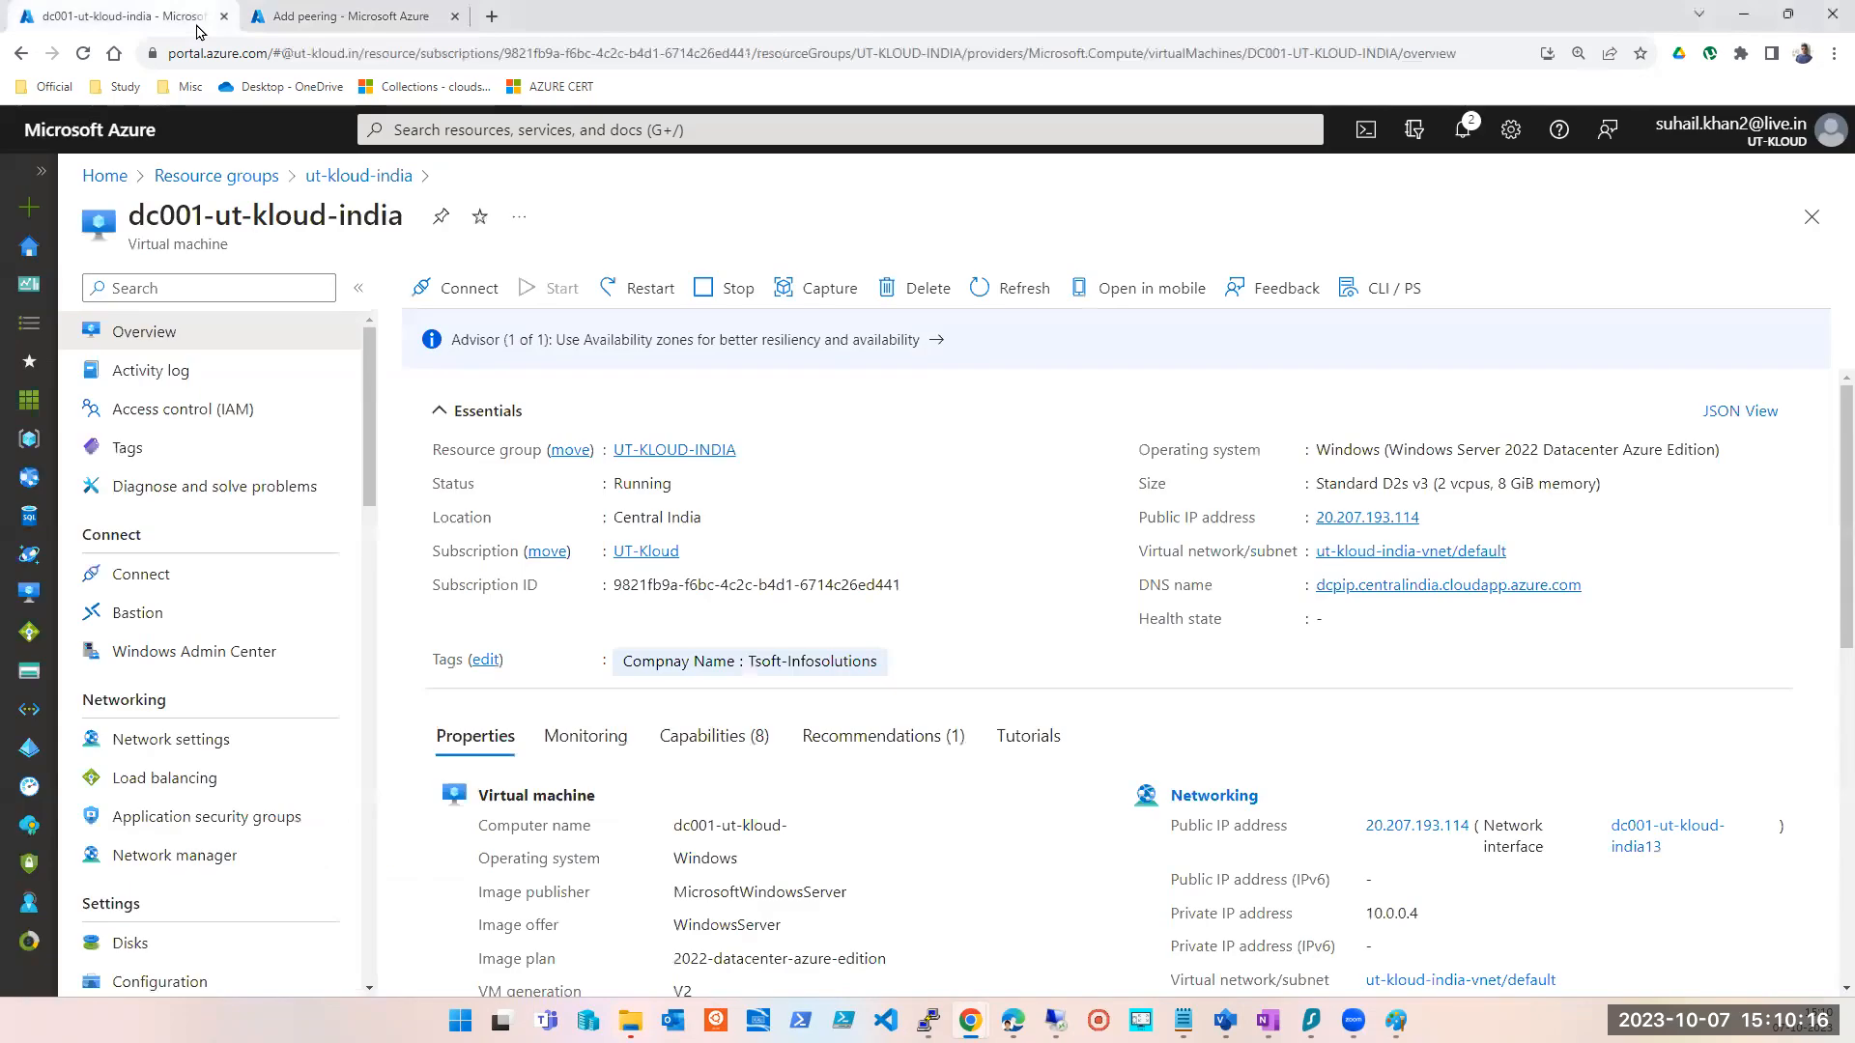
click(1349, 560)
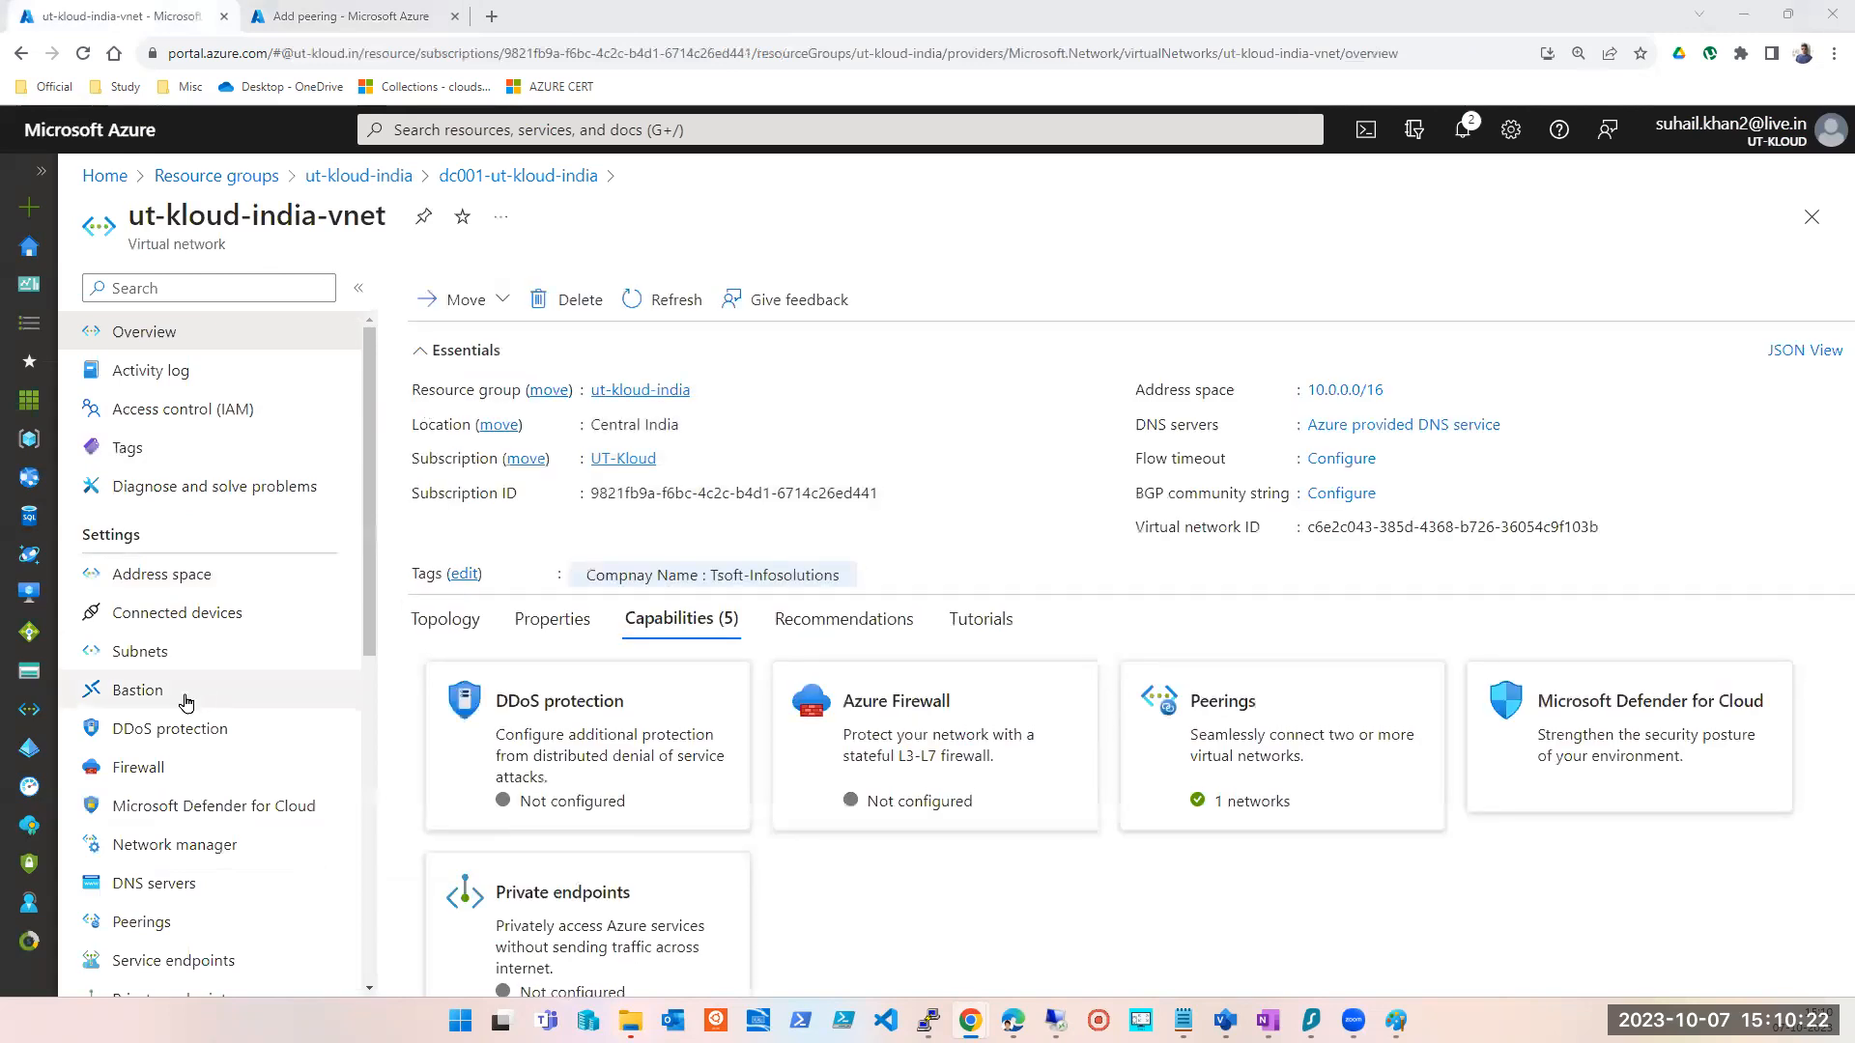
click(142, 922)
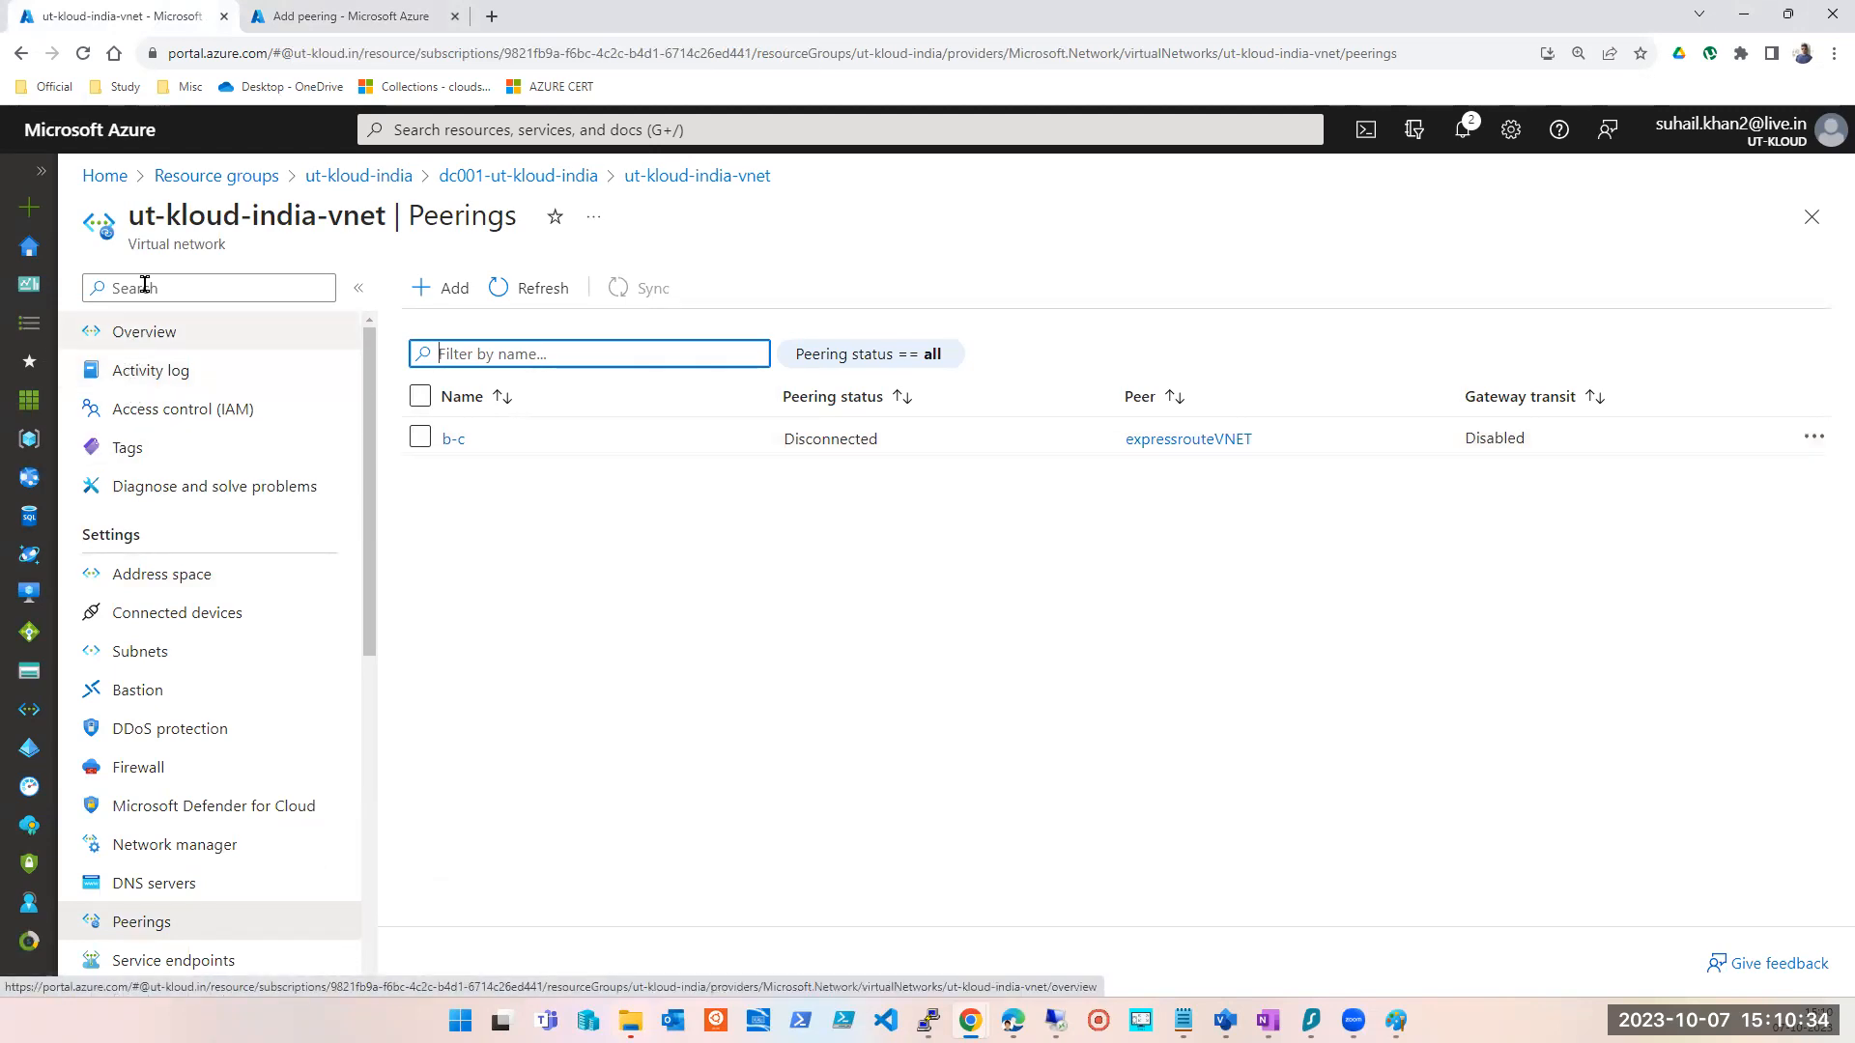
- Review the pending pag-vm001-vnet peering form with links PAG-UTK and UTK-PAG, and add the peering
click(326, 17)
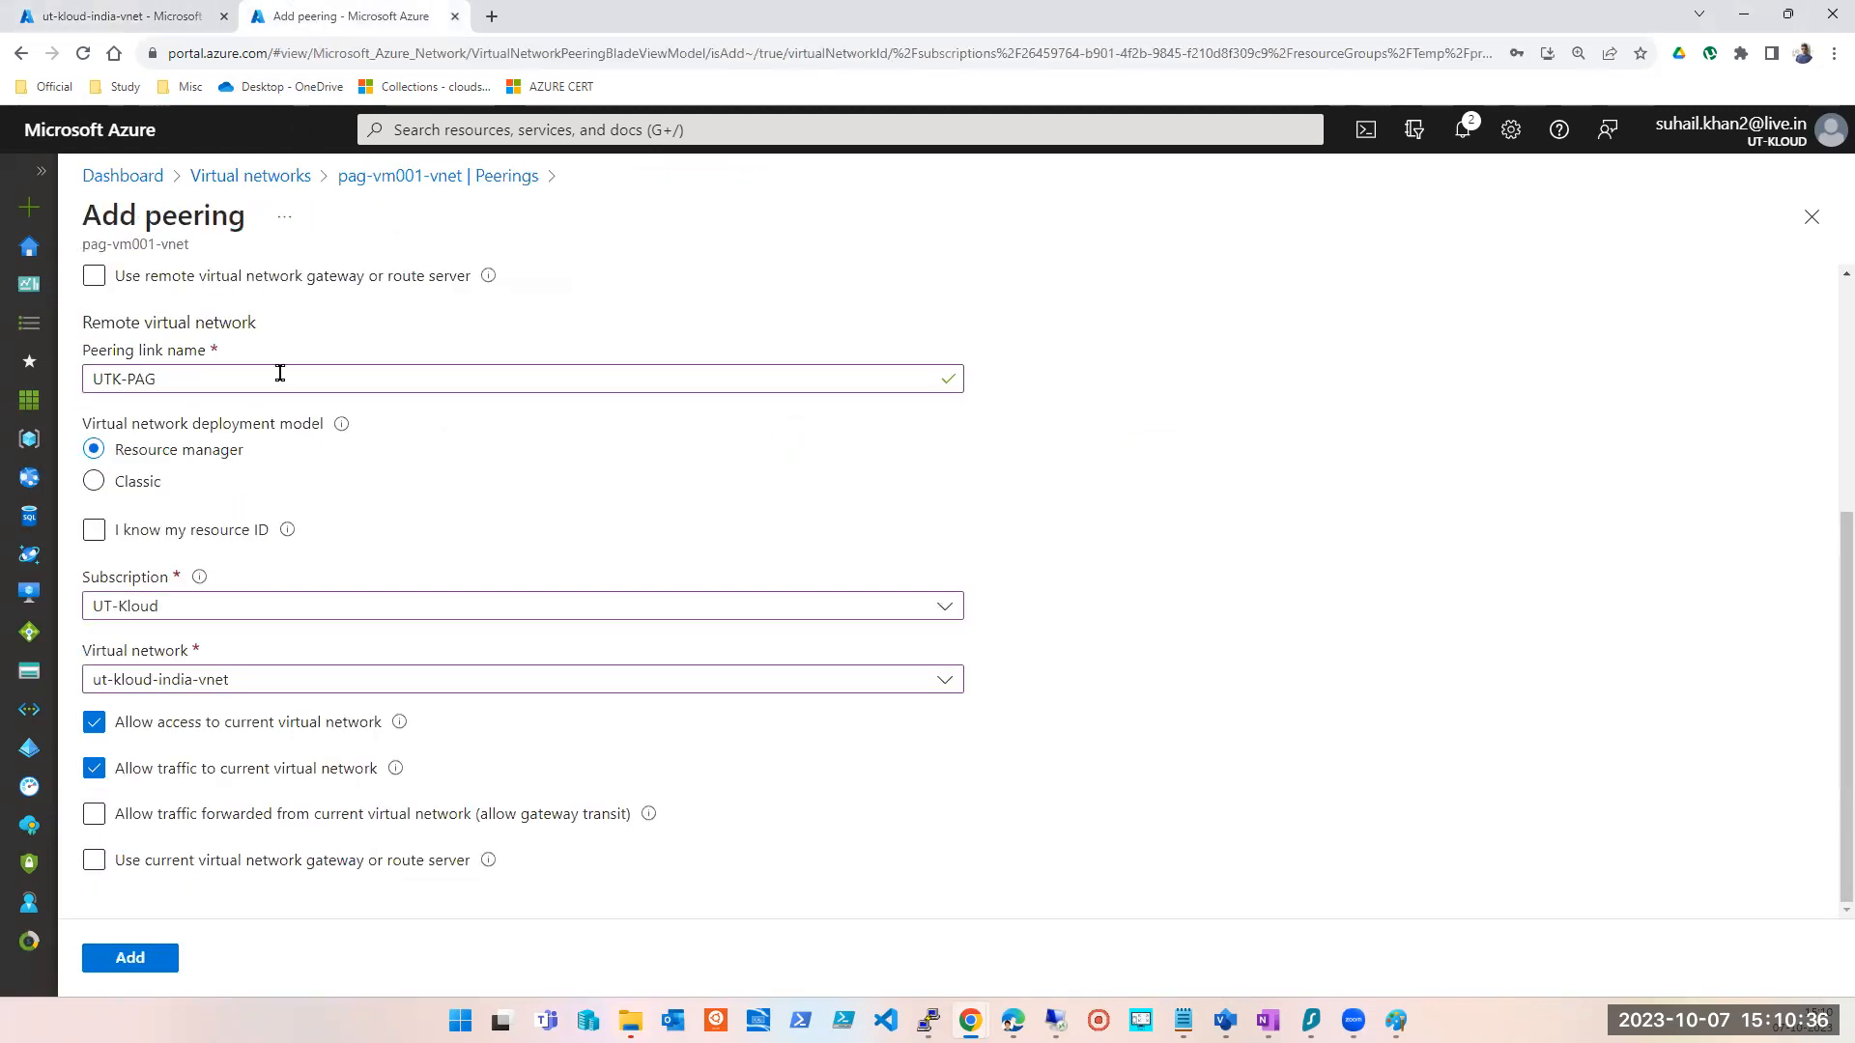
scroll(284, 372, up, 2)
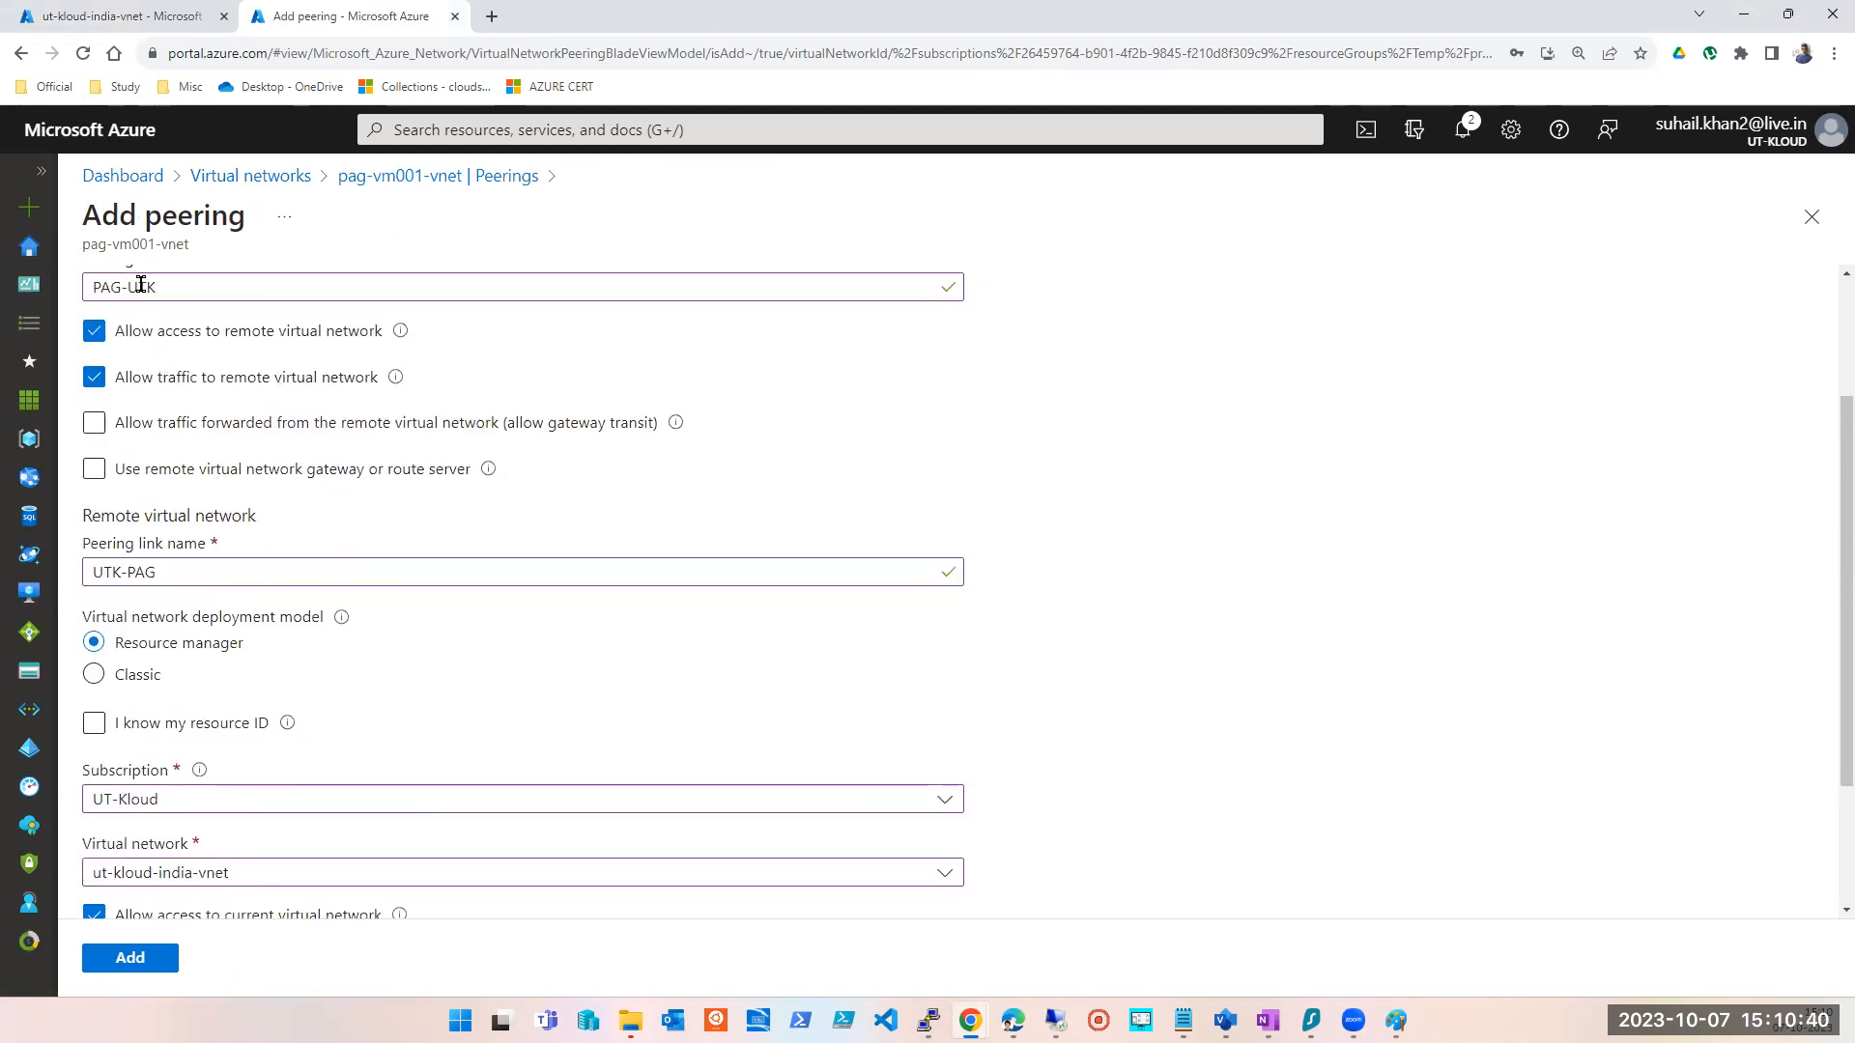
scroll(135, 295, up, 2)
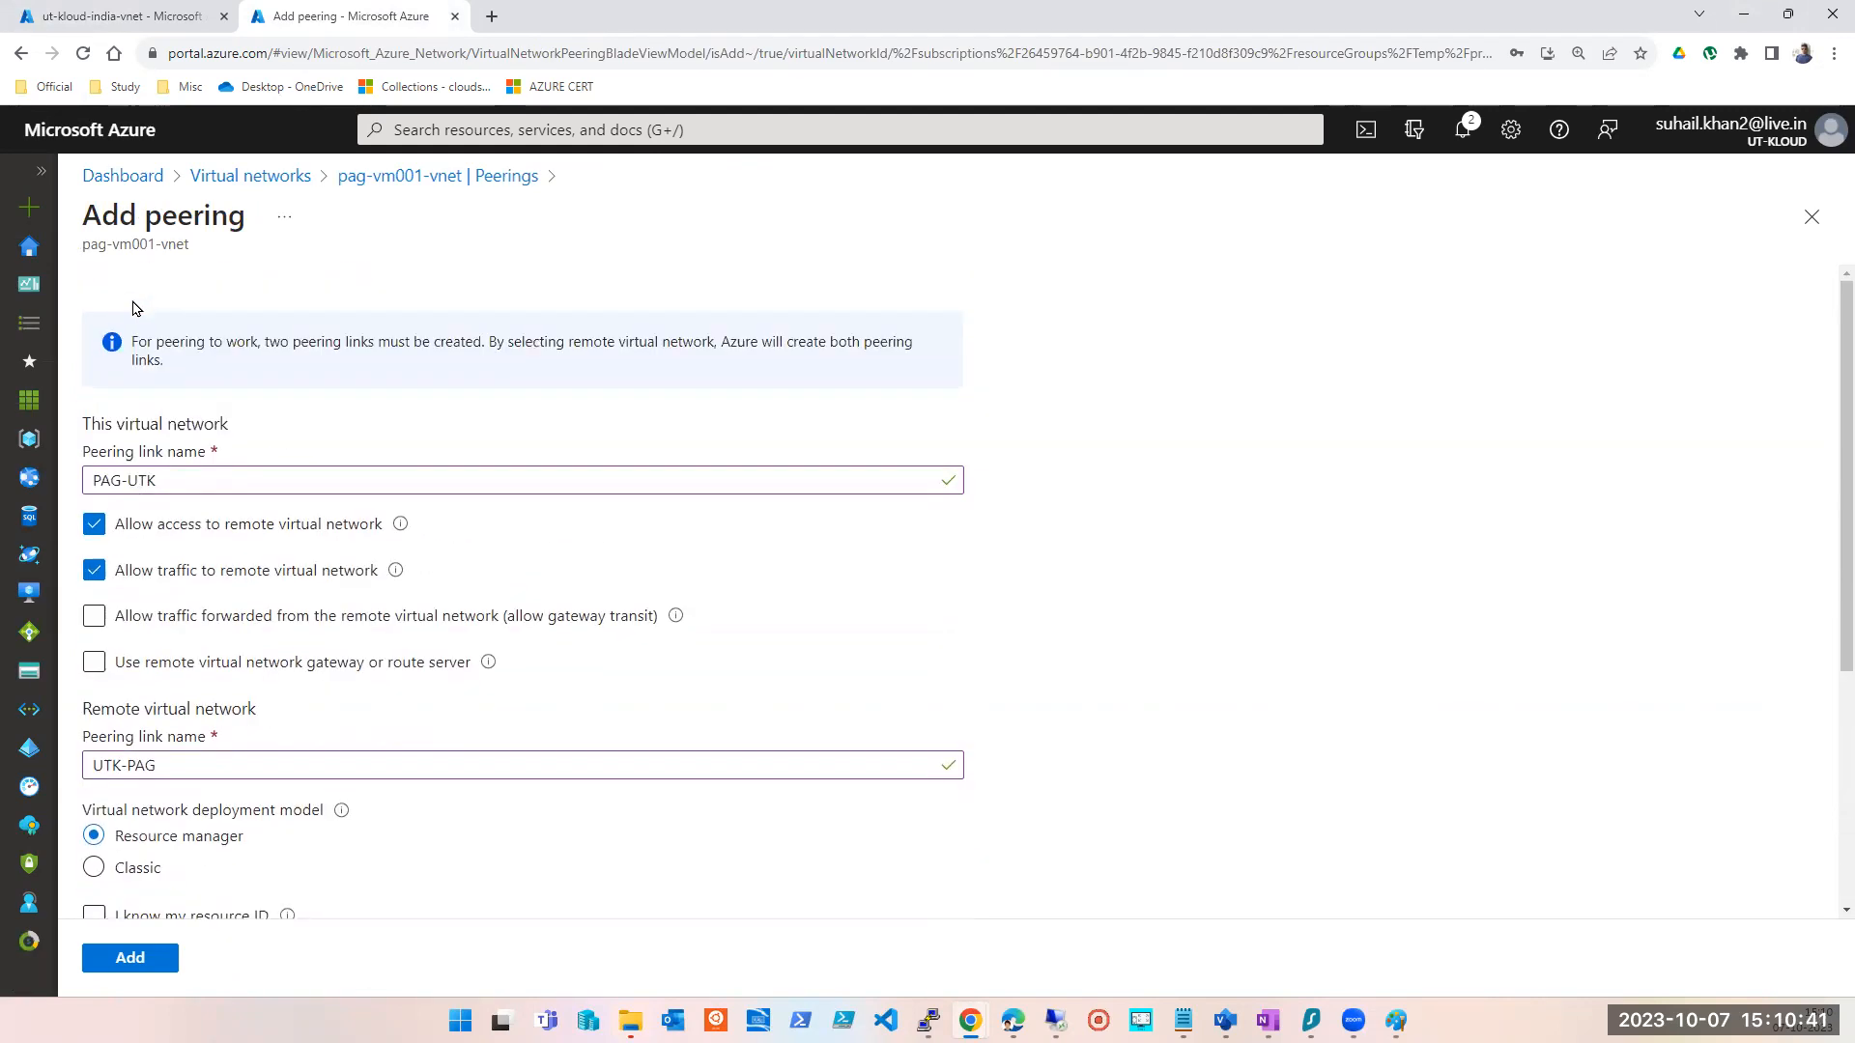
triple_click(132, 250)
scroll(239, 495, down, 4)
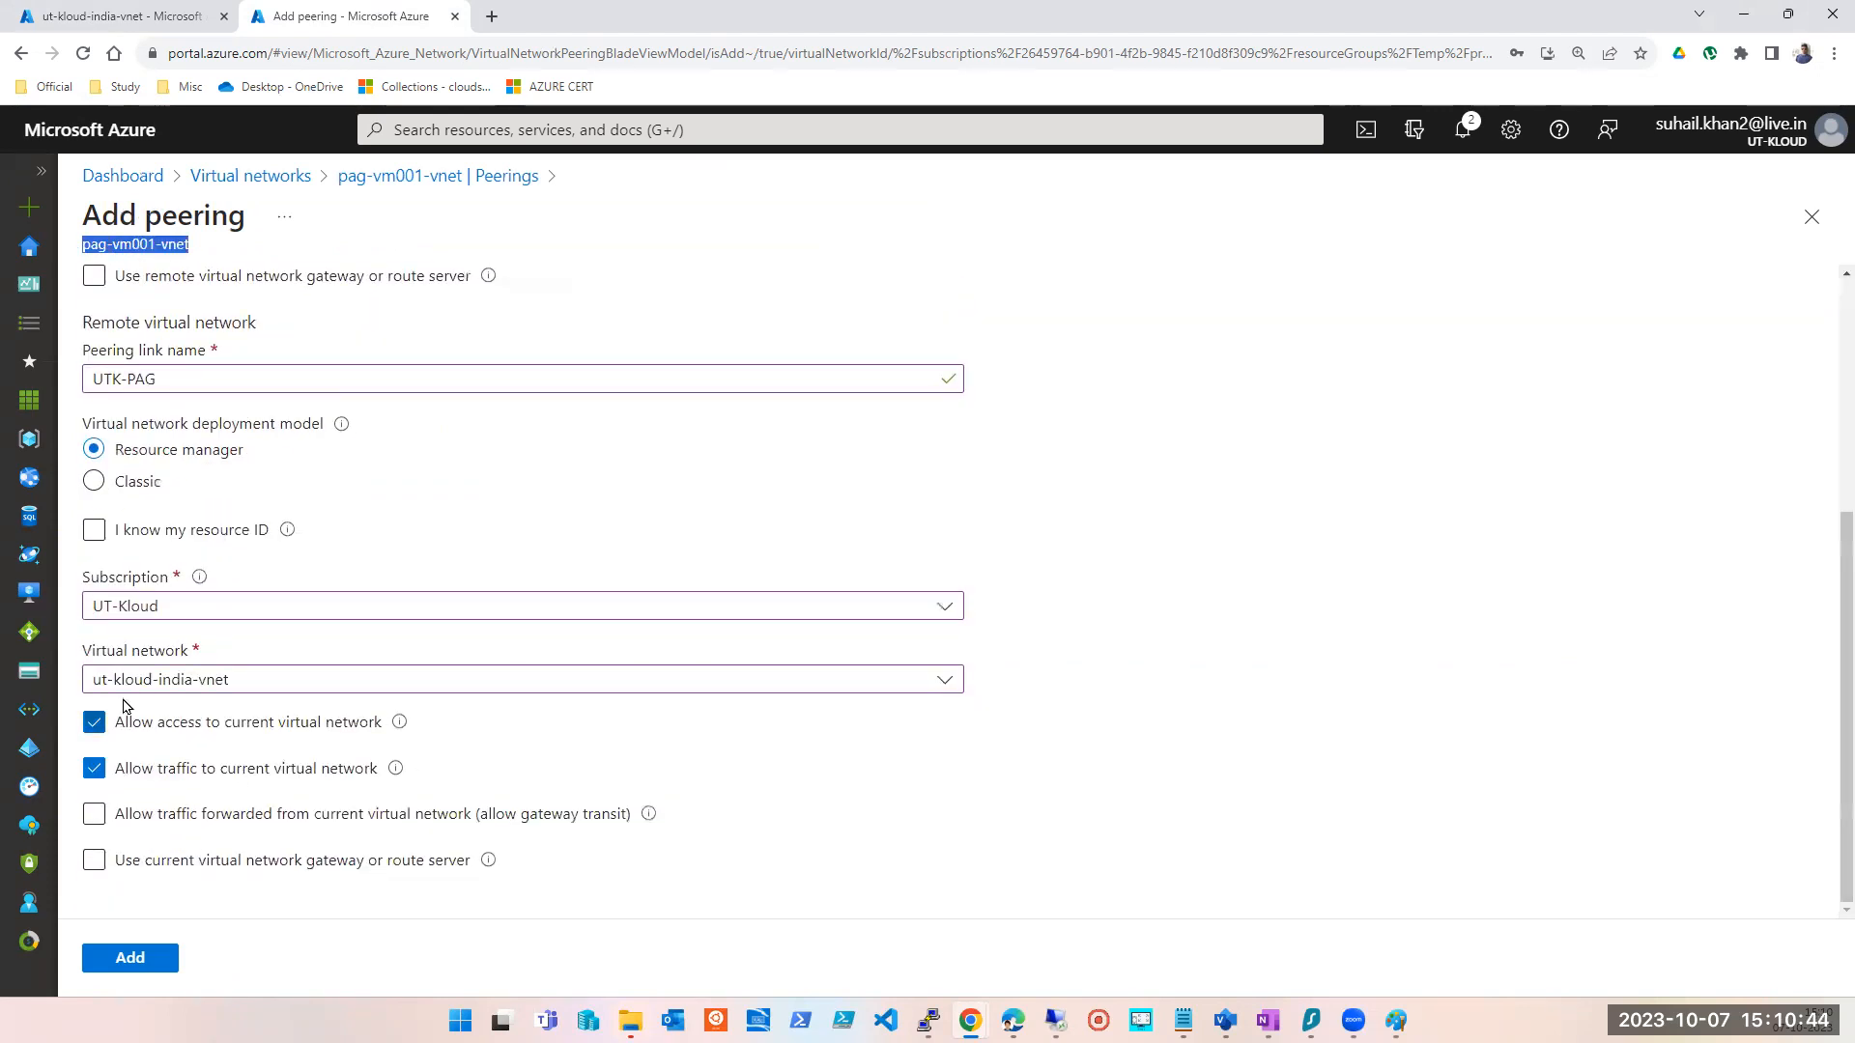
click(149, 962)
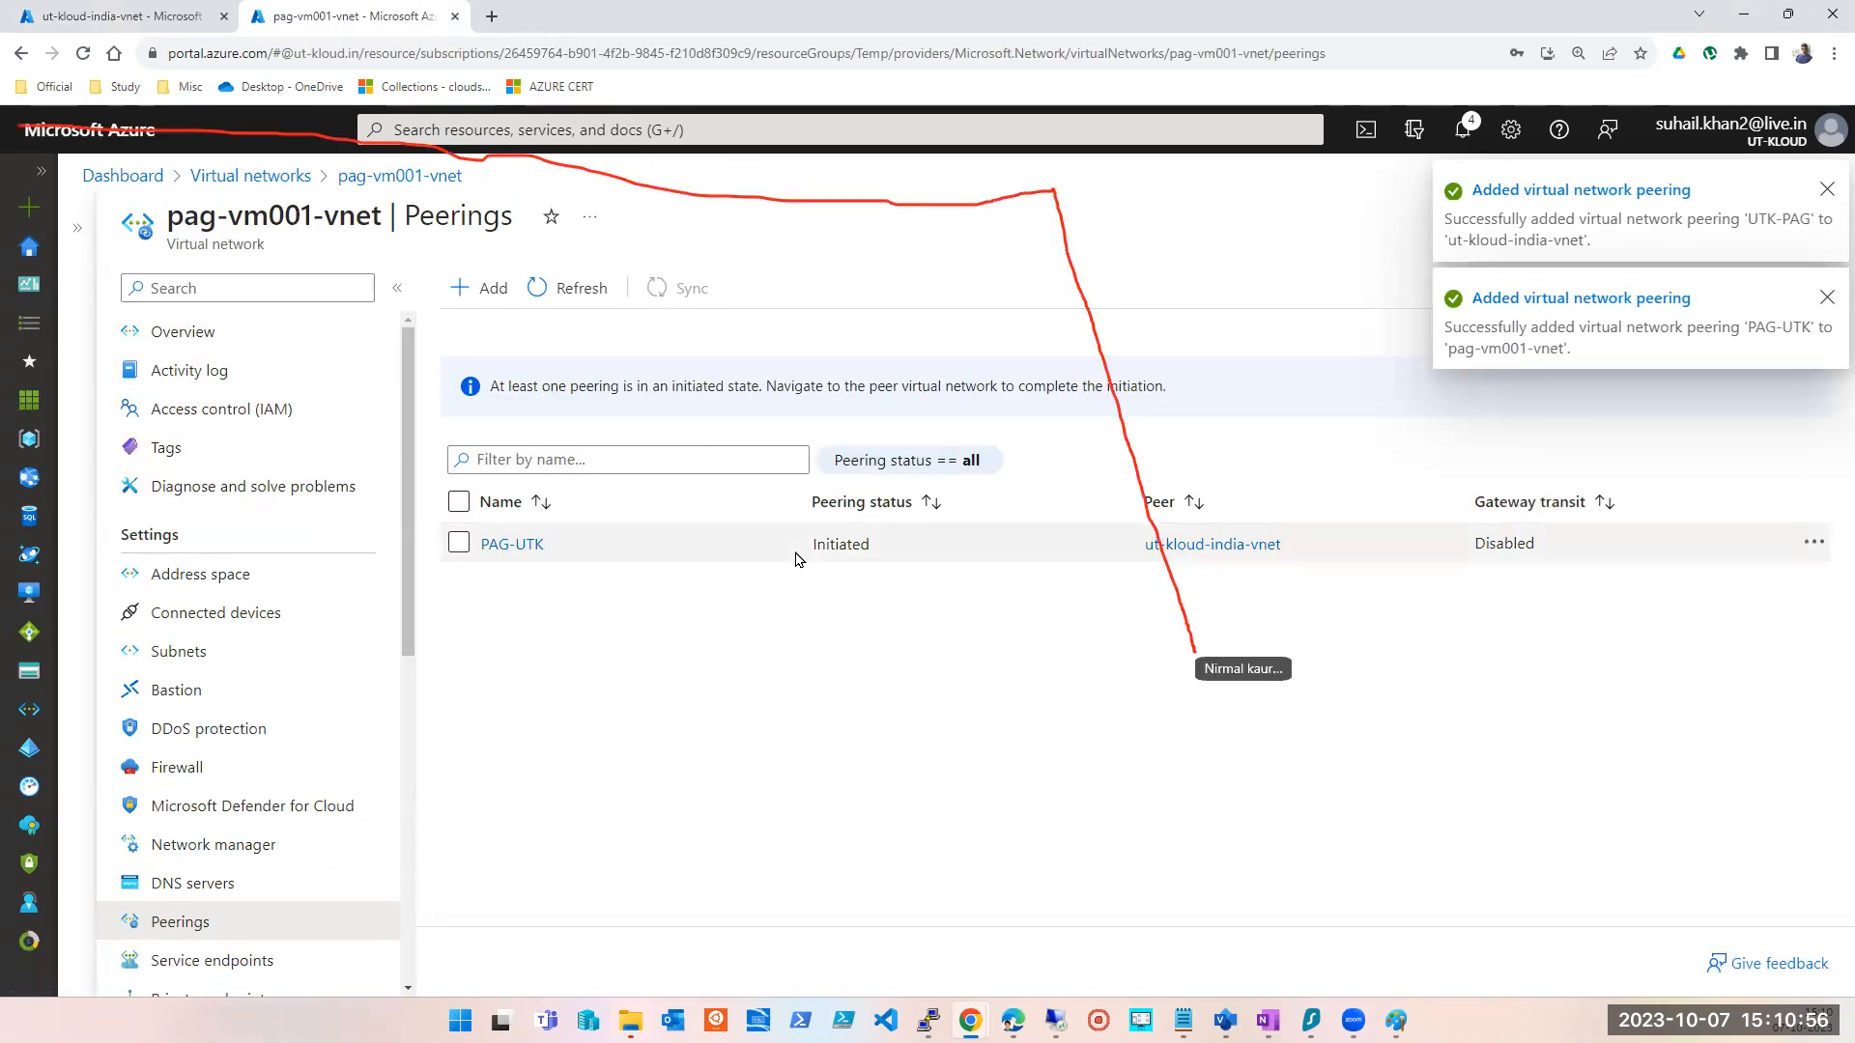
- Refresh the peering lists of ut-kloud-india-vnet and pag-vm001-vnet to check the status of both links
click(91, 15)
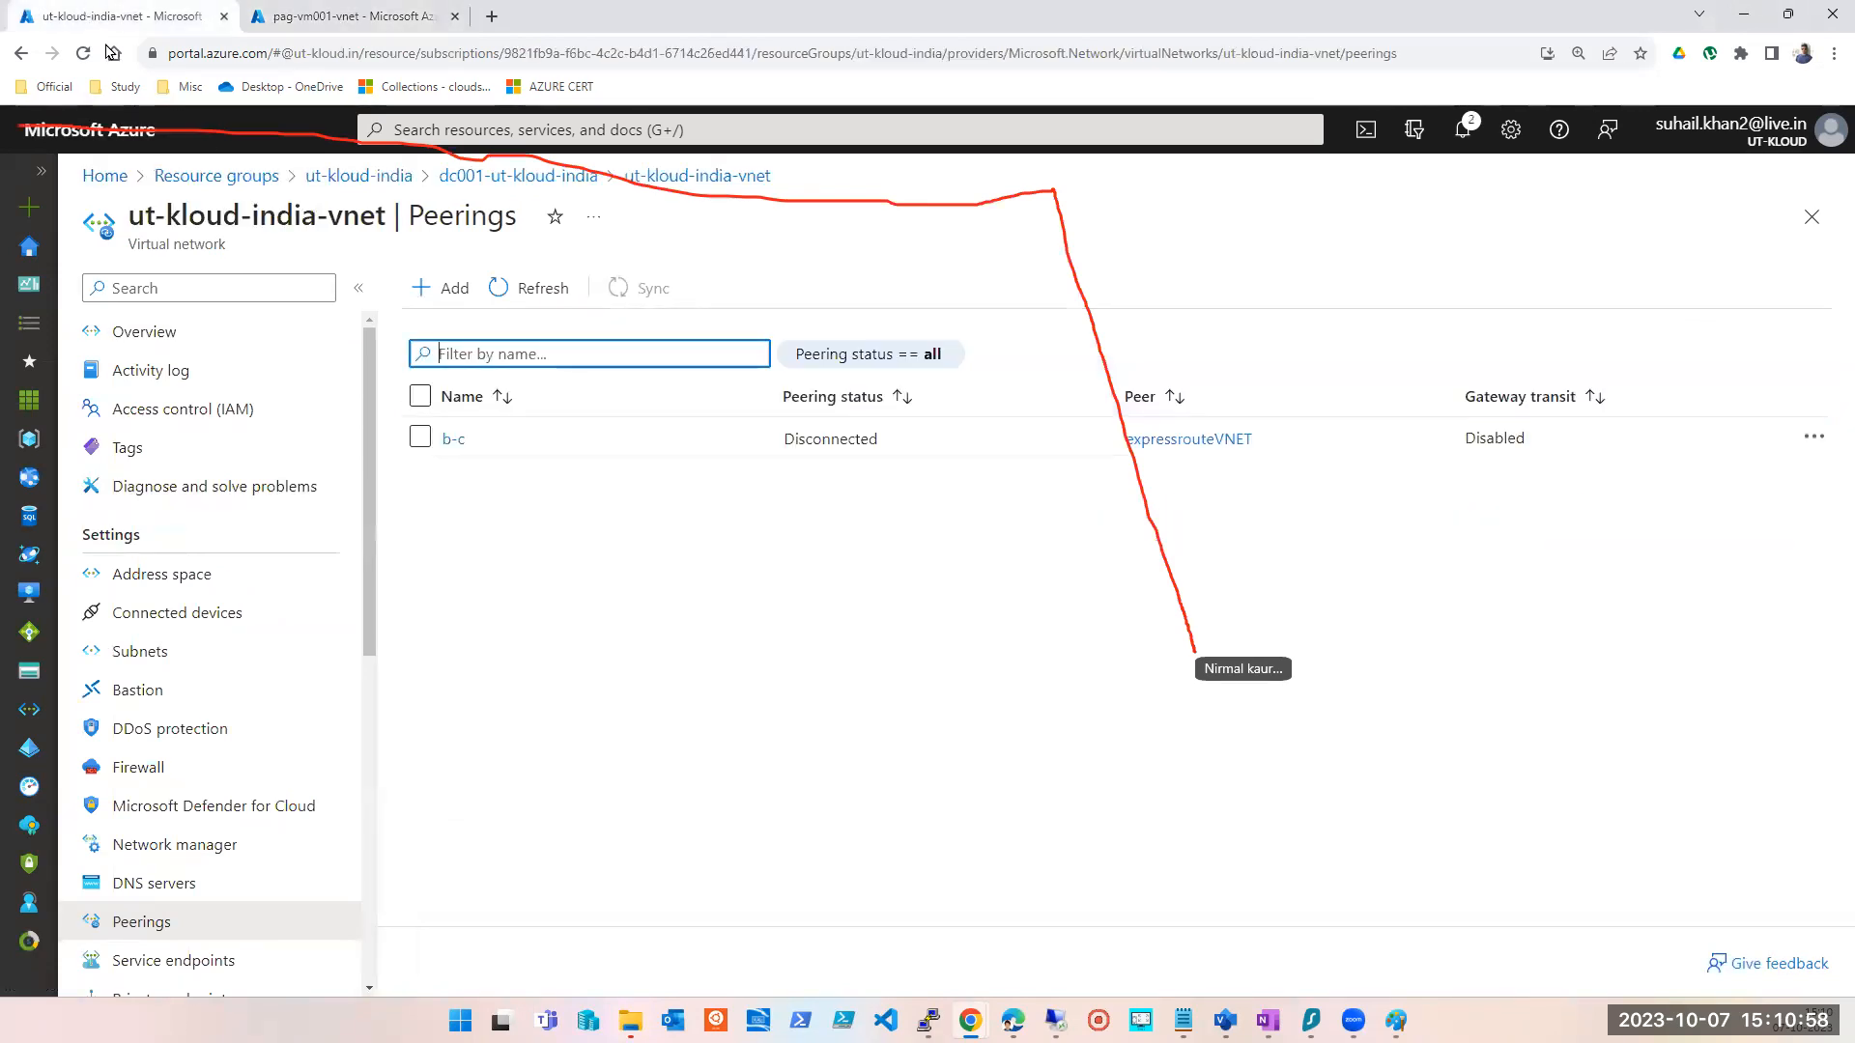
click(522, 288)
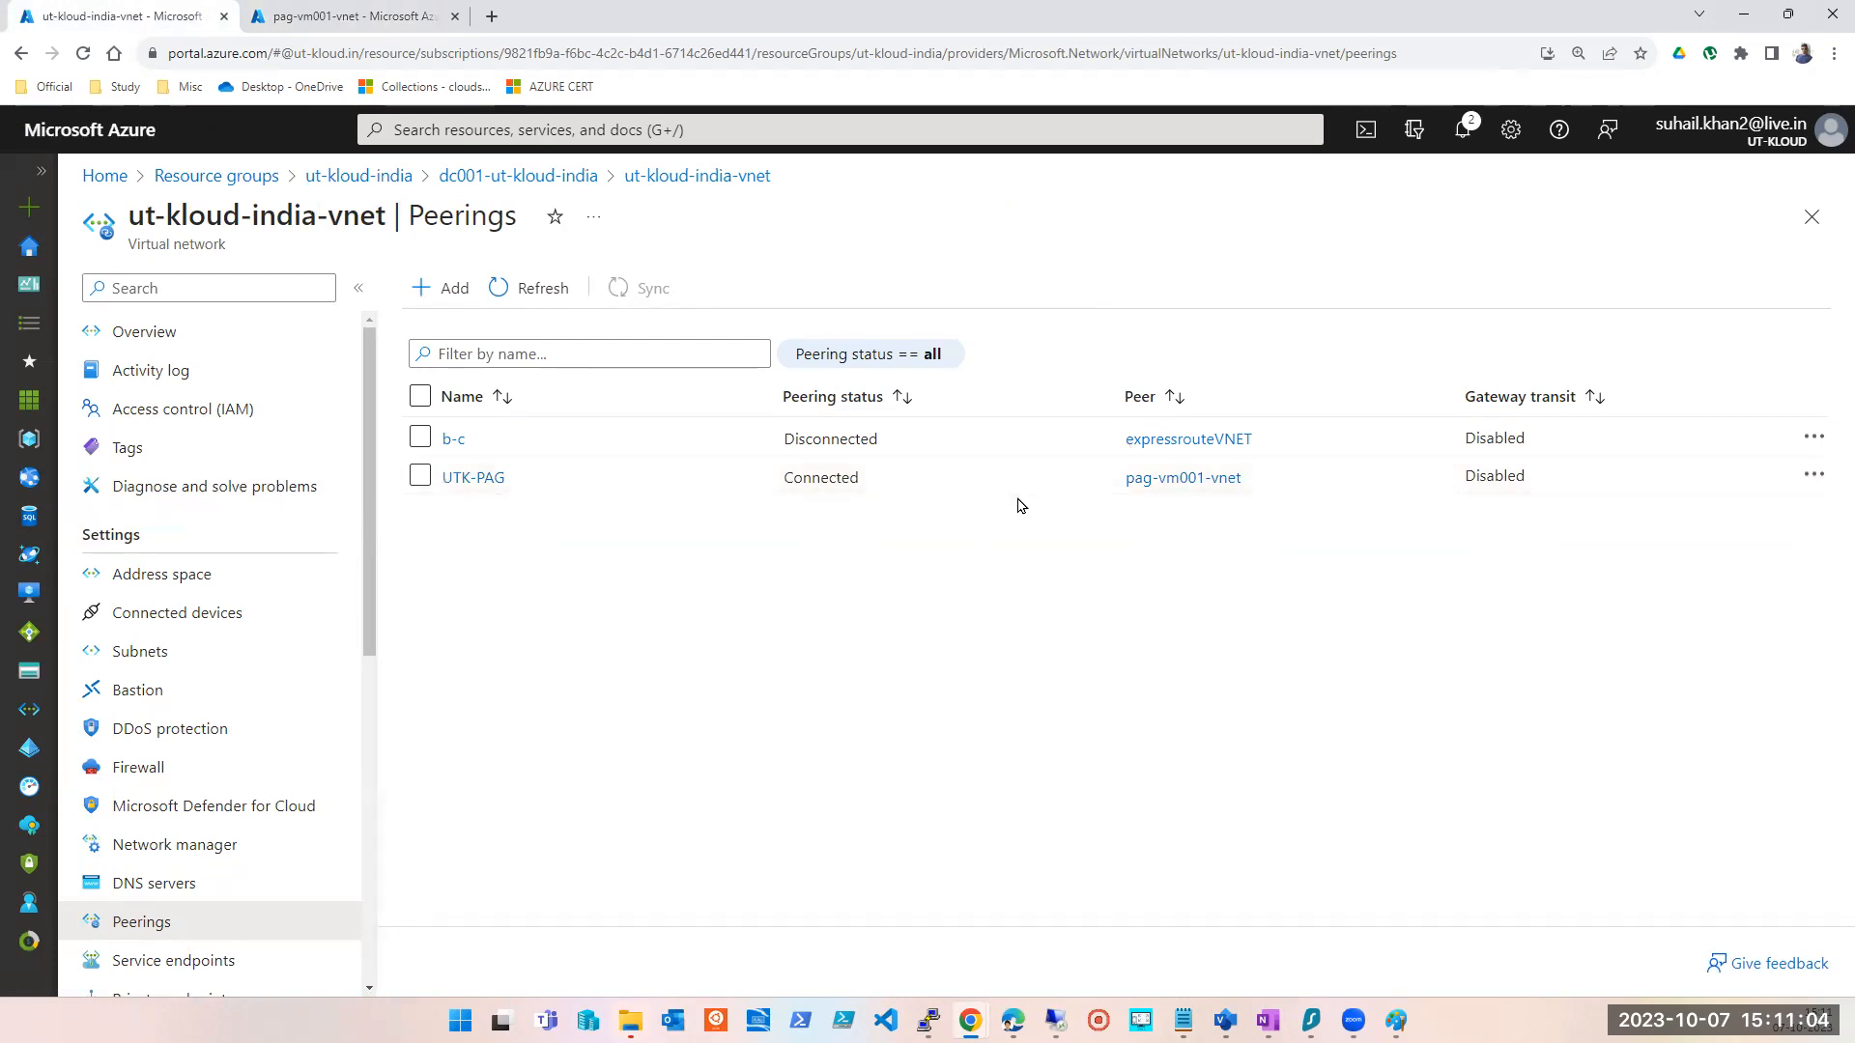
click(348, 17)
click(551, 292)
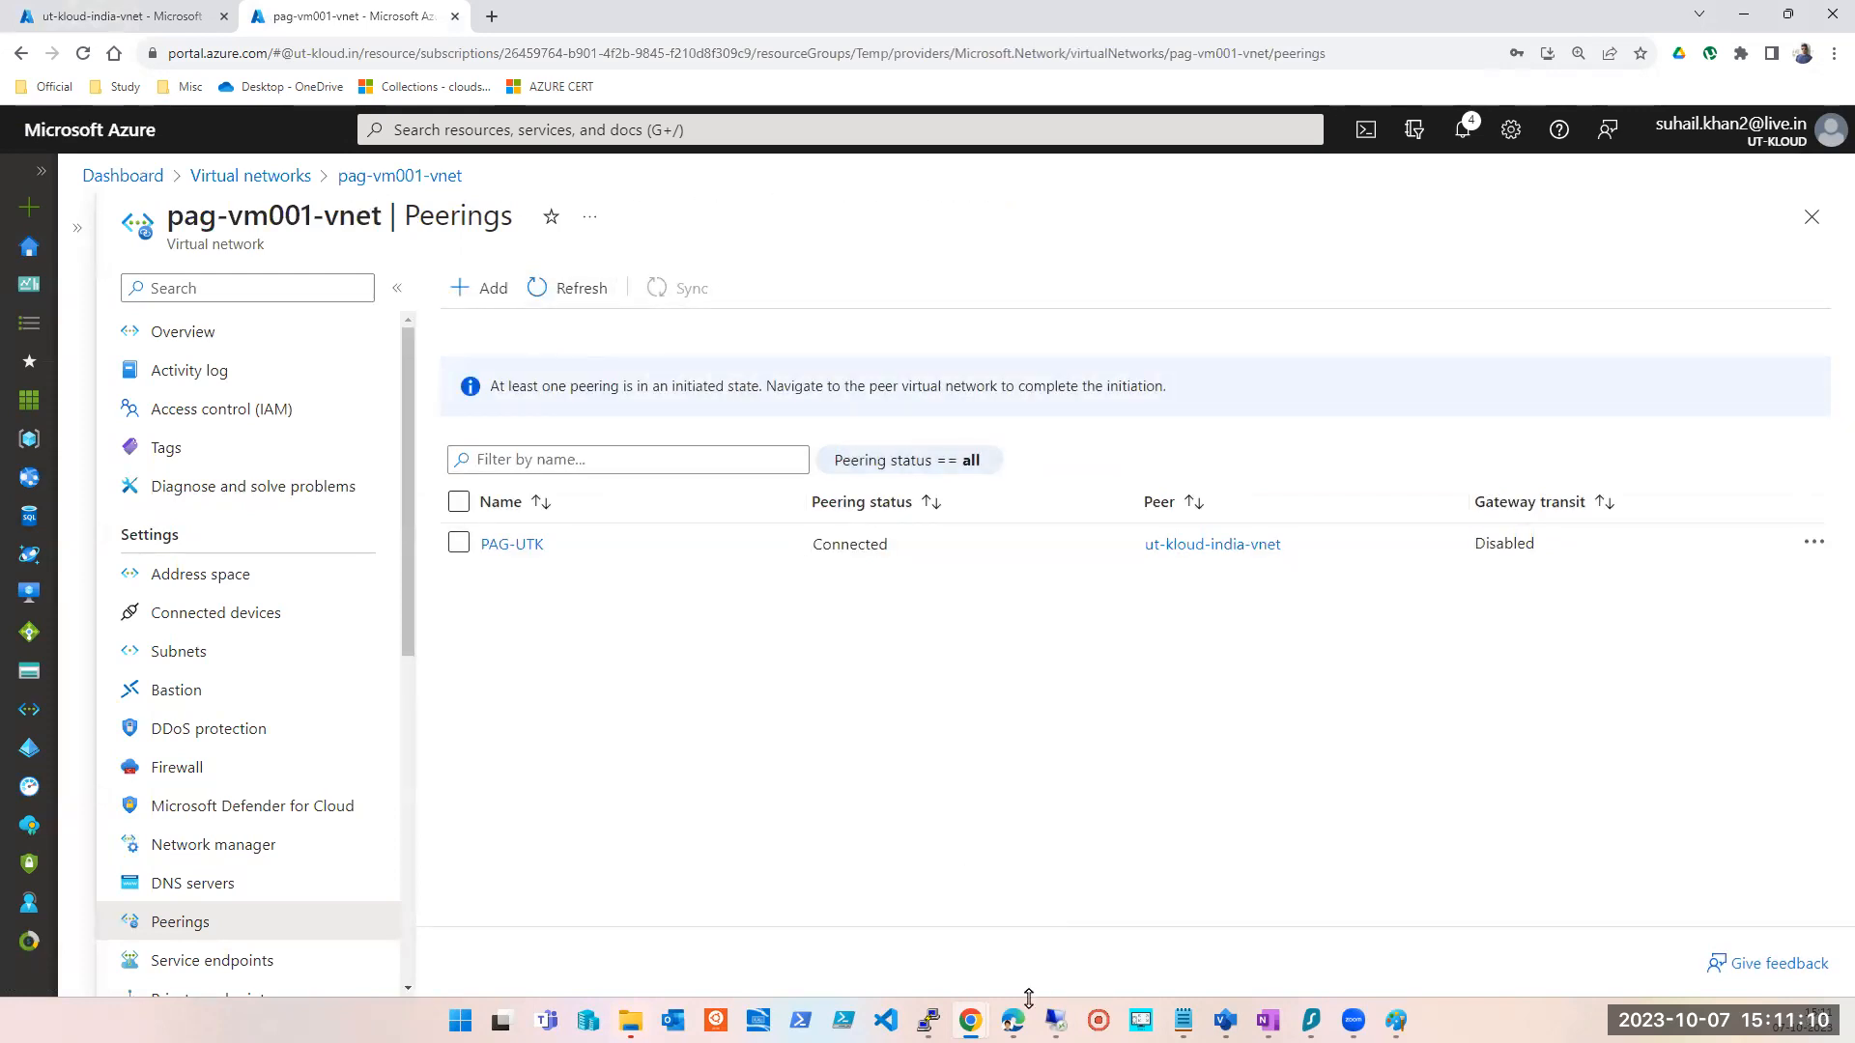
- Bring up the Windows remote desktop and the pag-vm001 Linux terminal near each other to watch both running pings
click(1056, 1021)
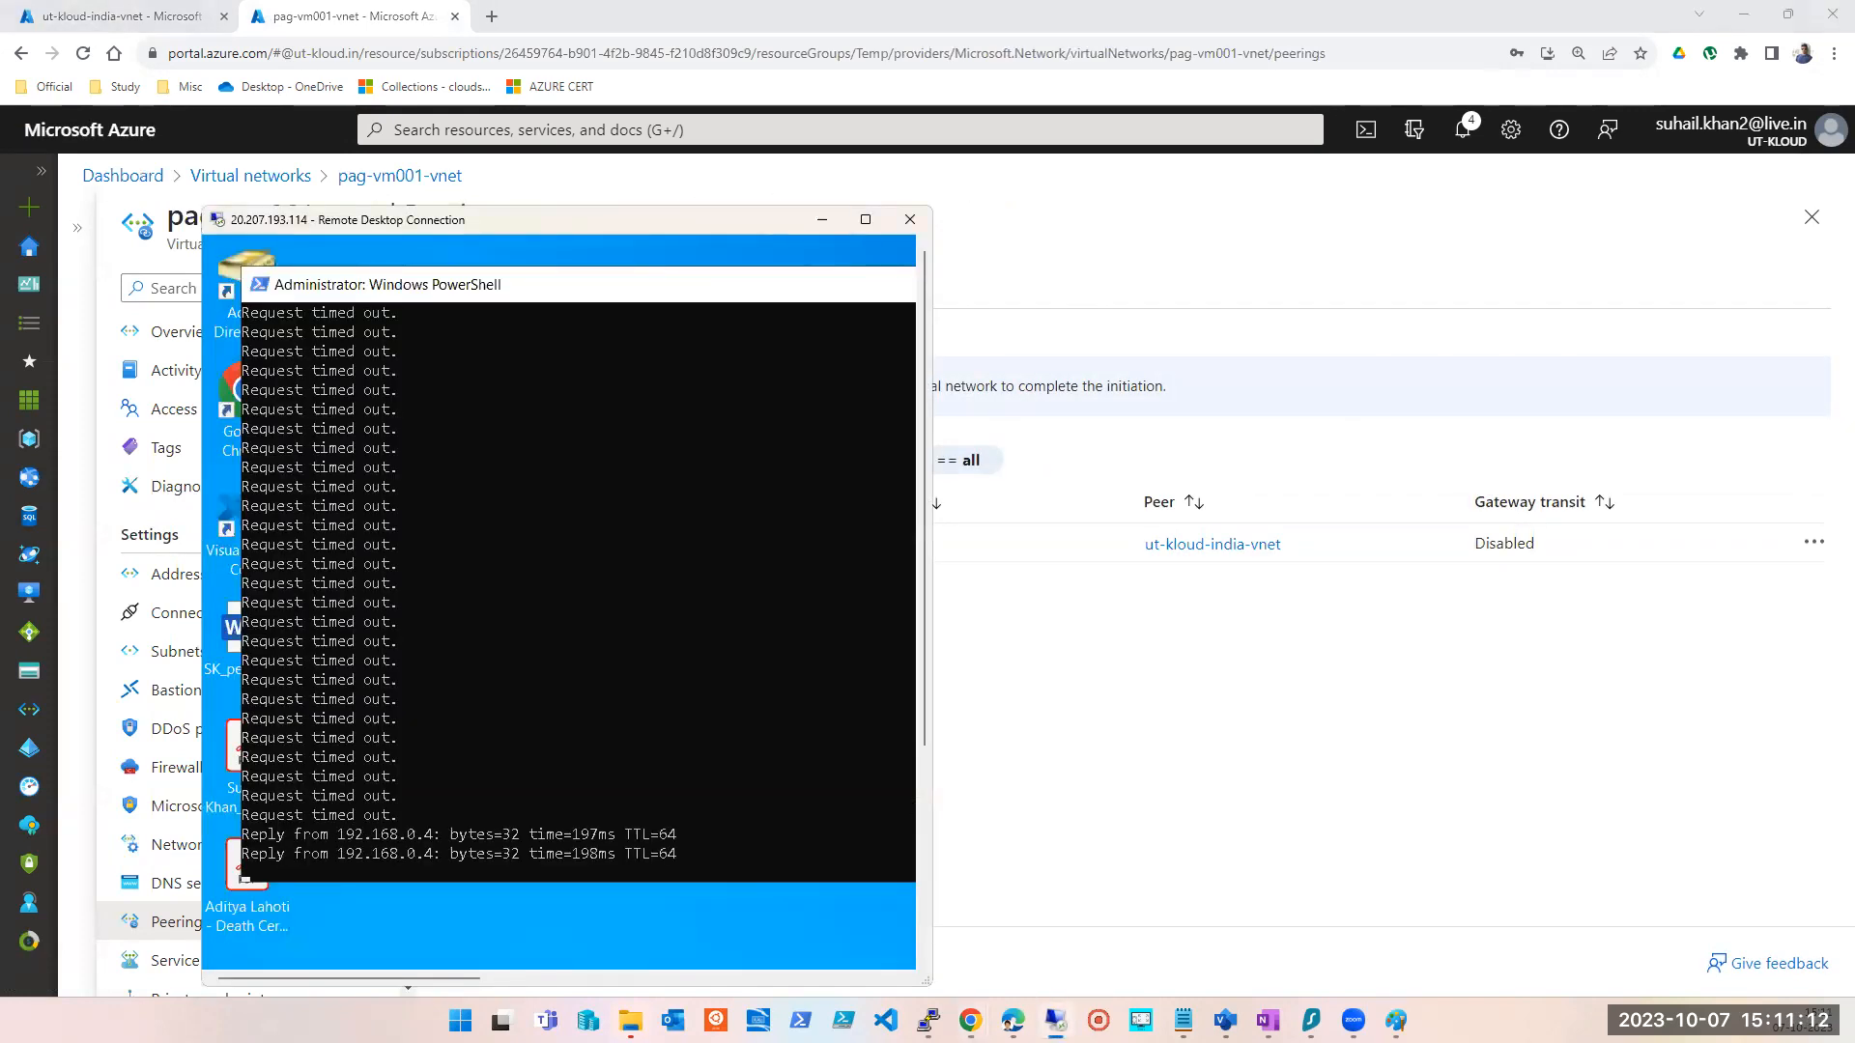
click(928, 1021)
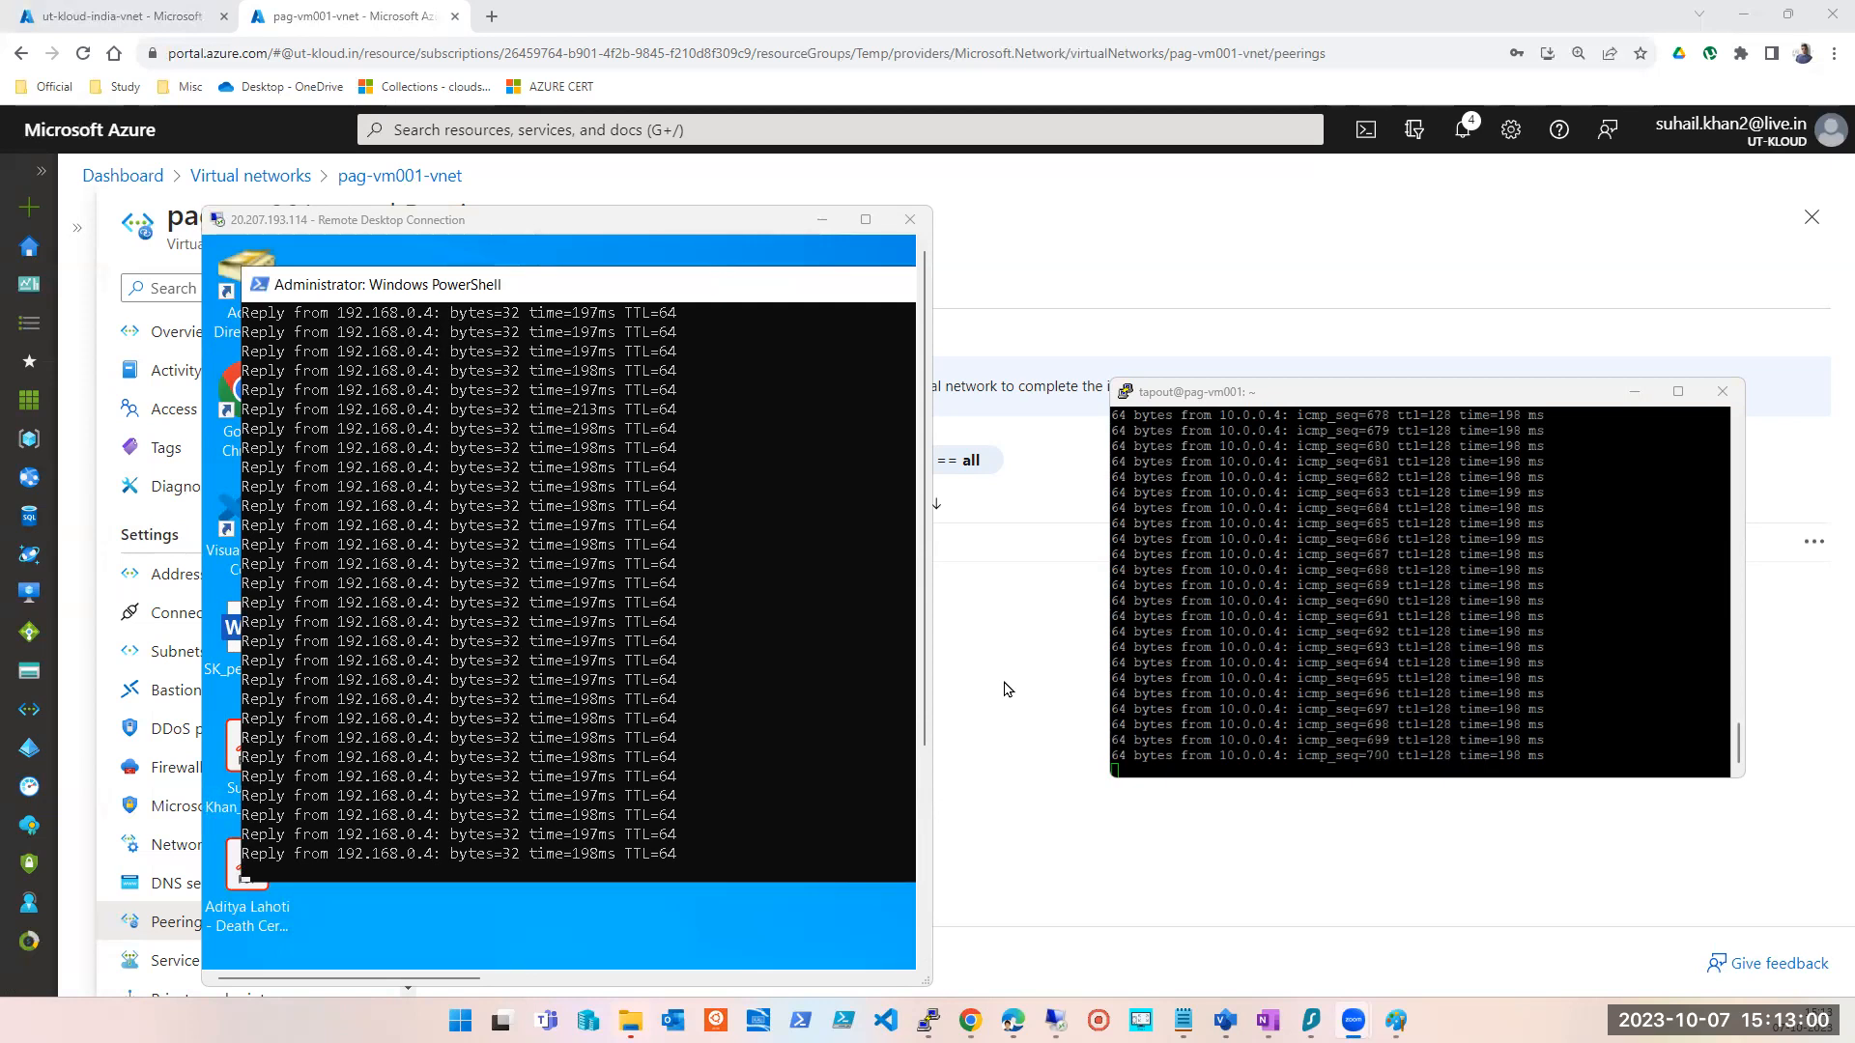
click(1300, 402)
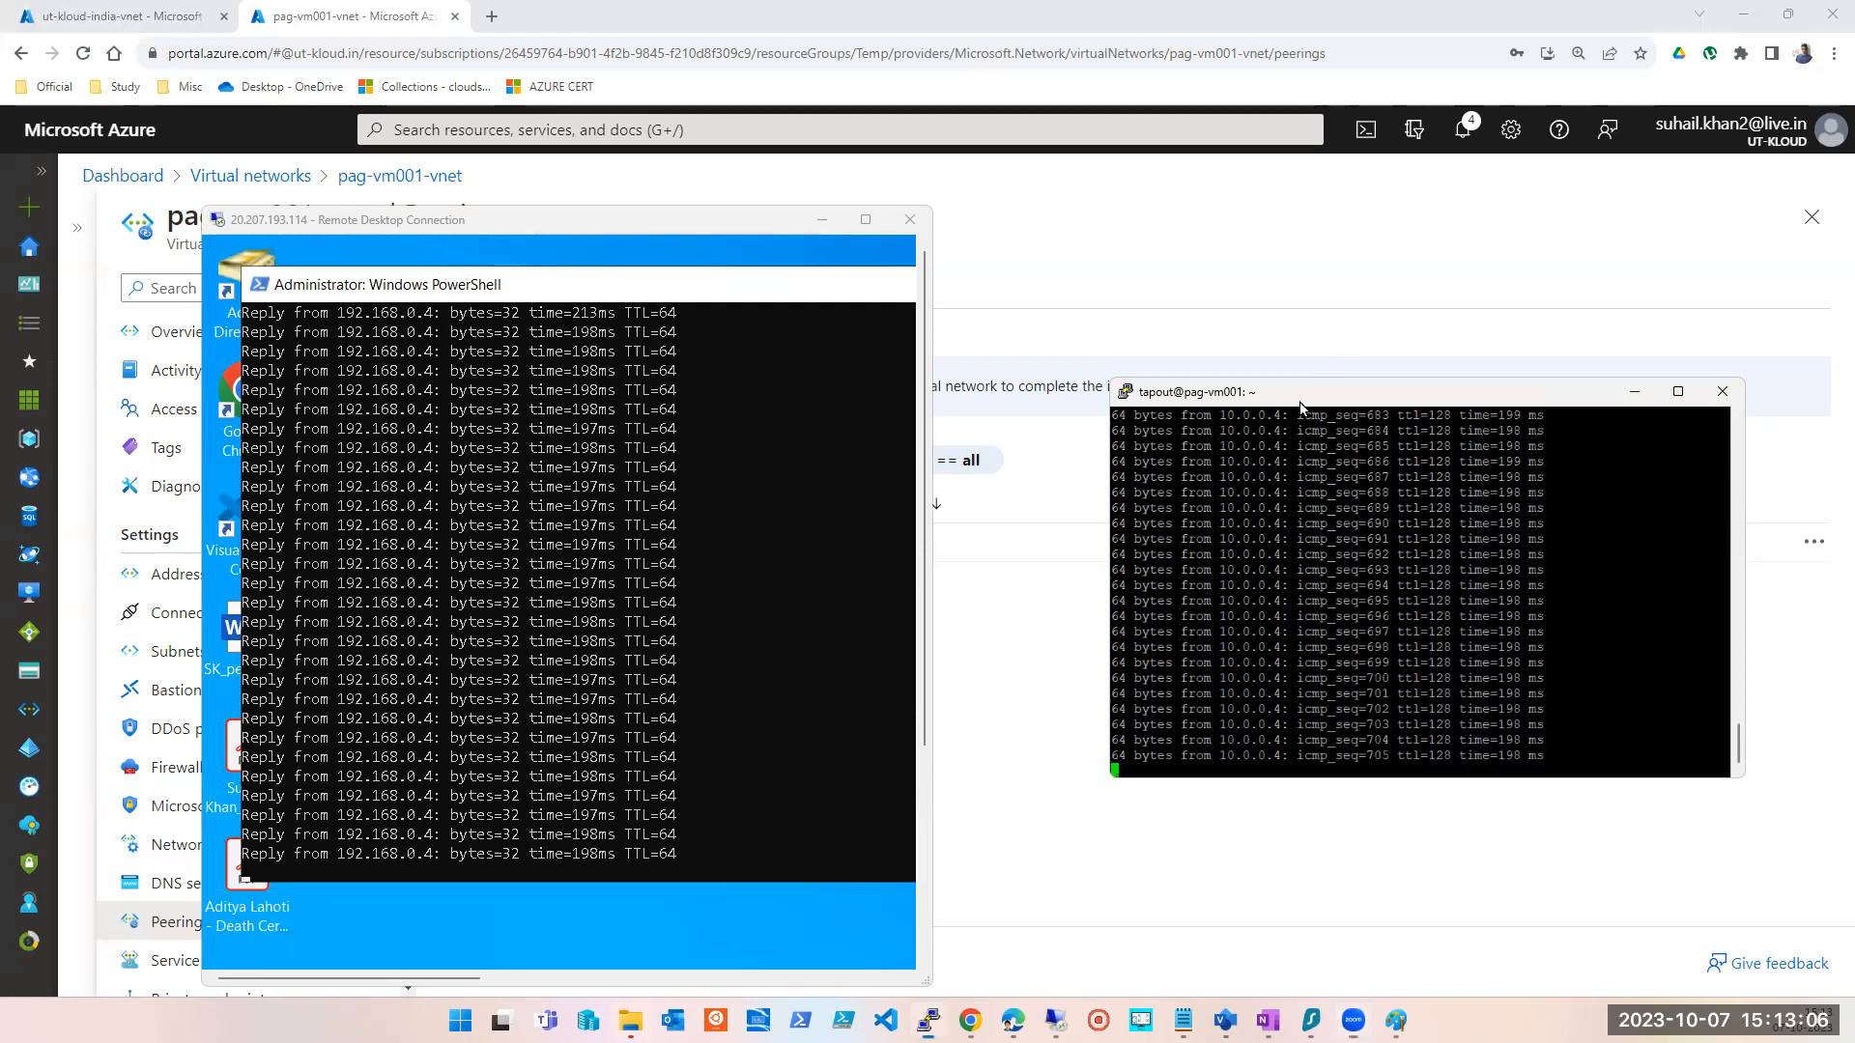
drag(1300, 404, 1052, 424)
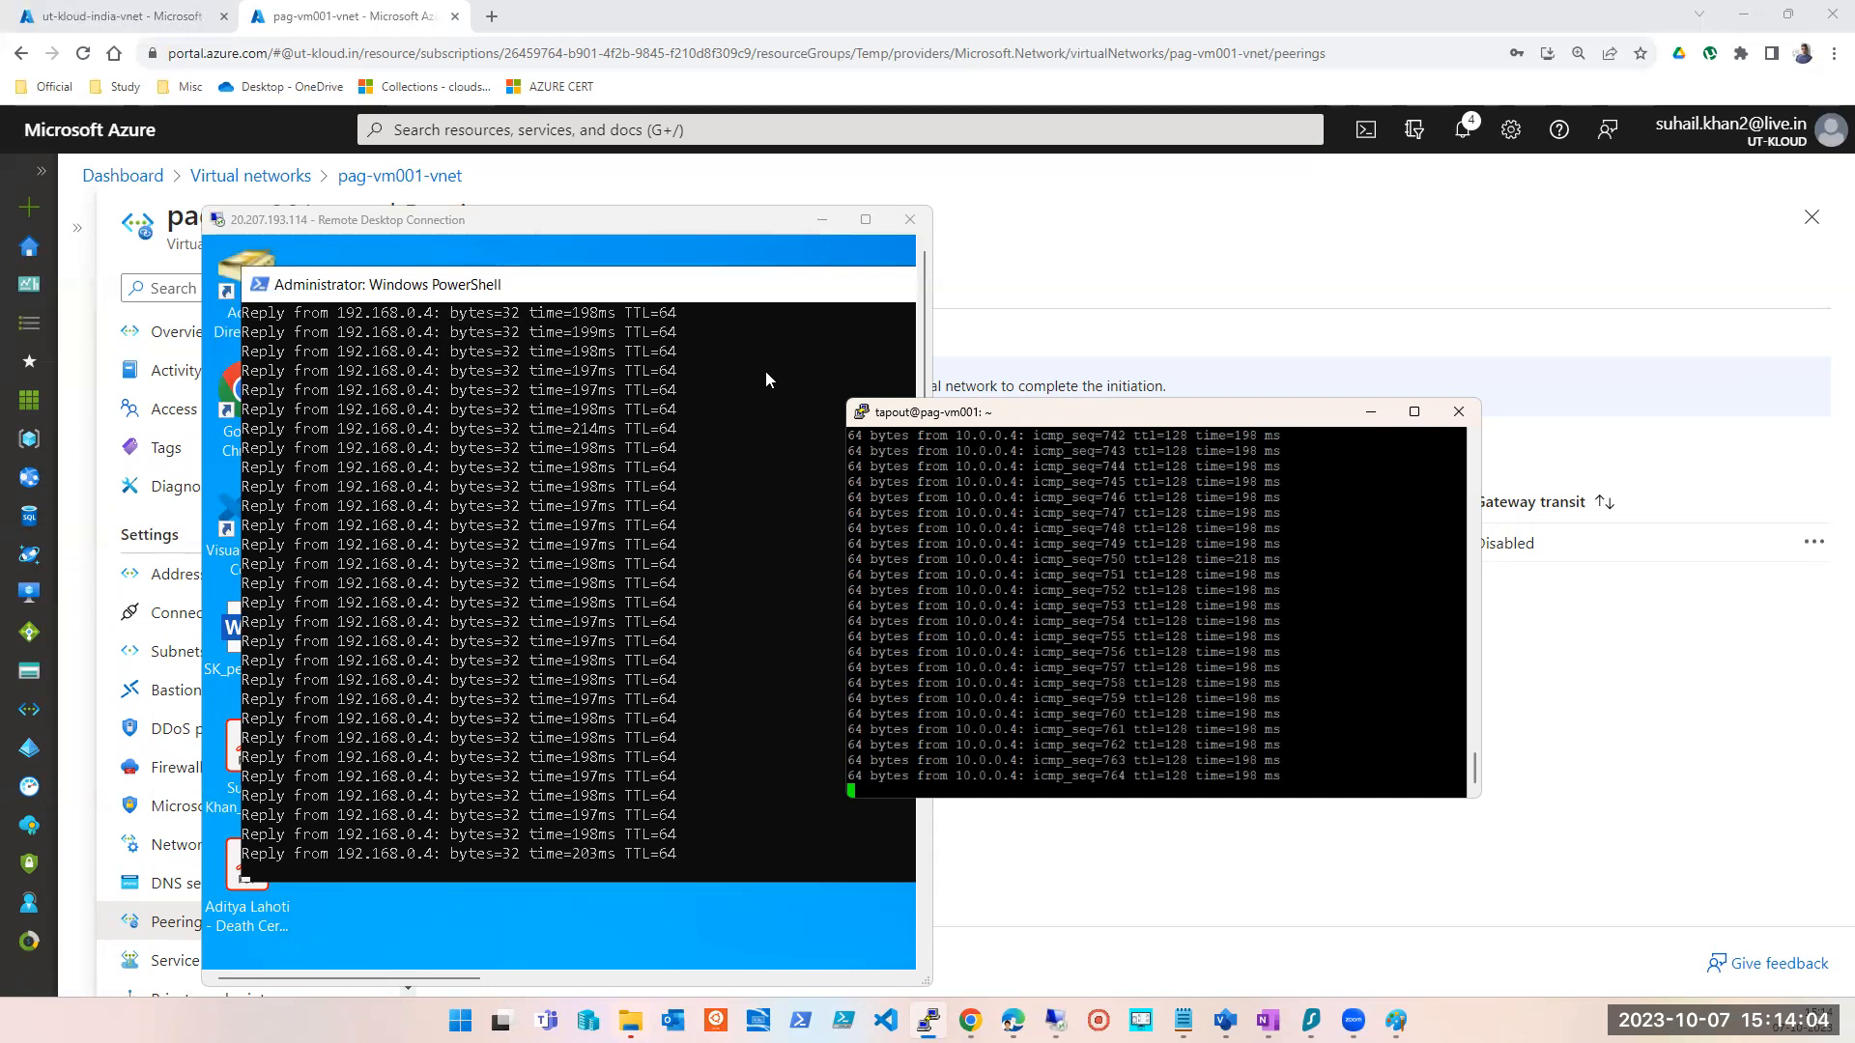
click(1263, 292)
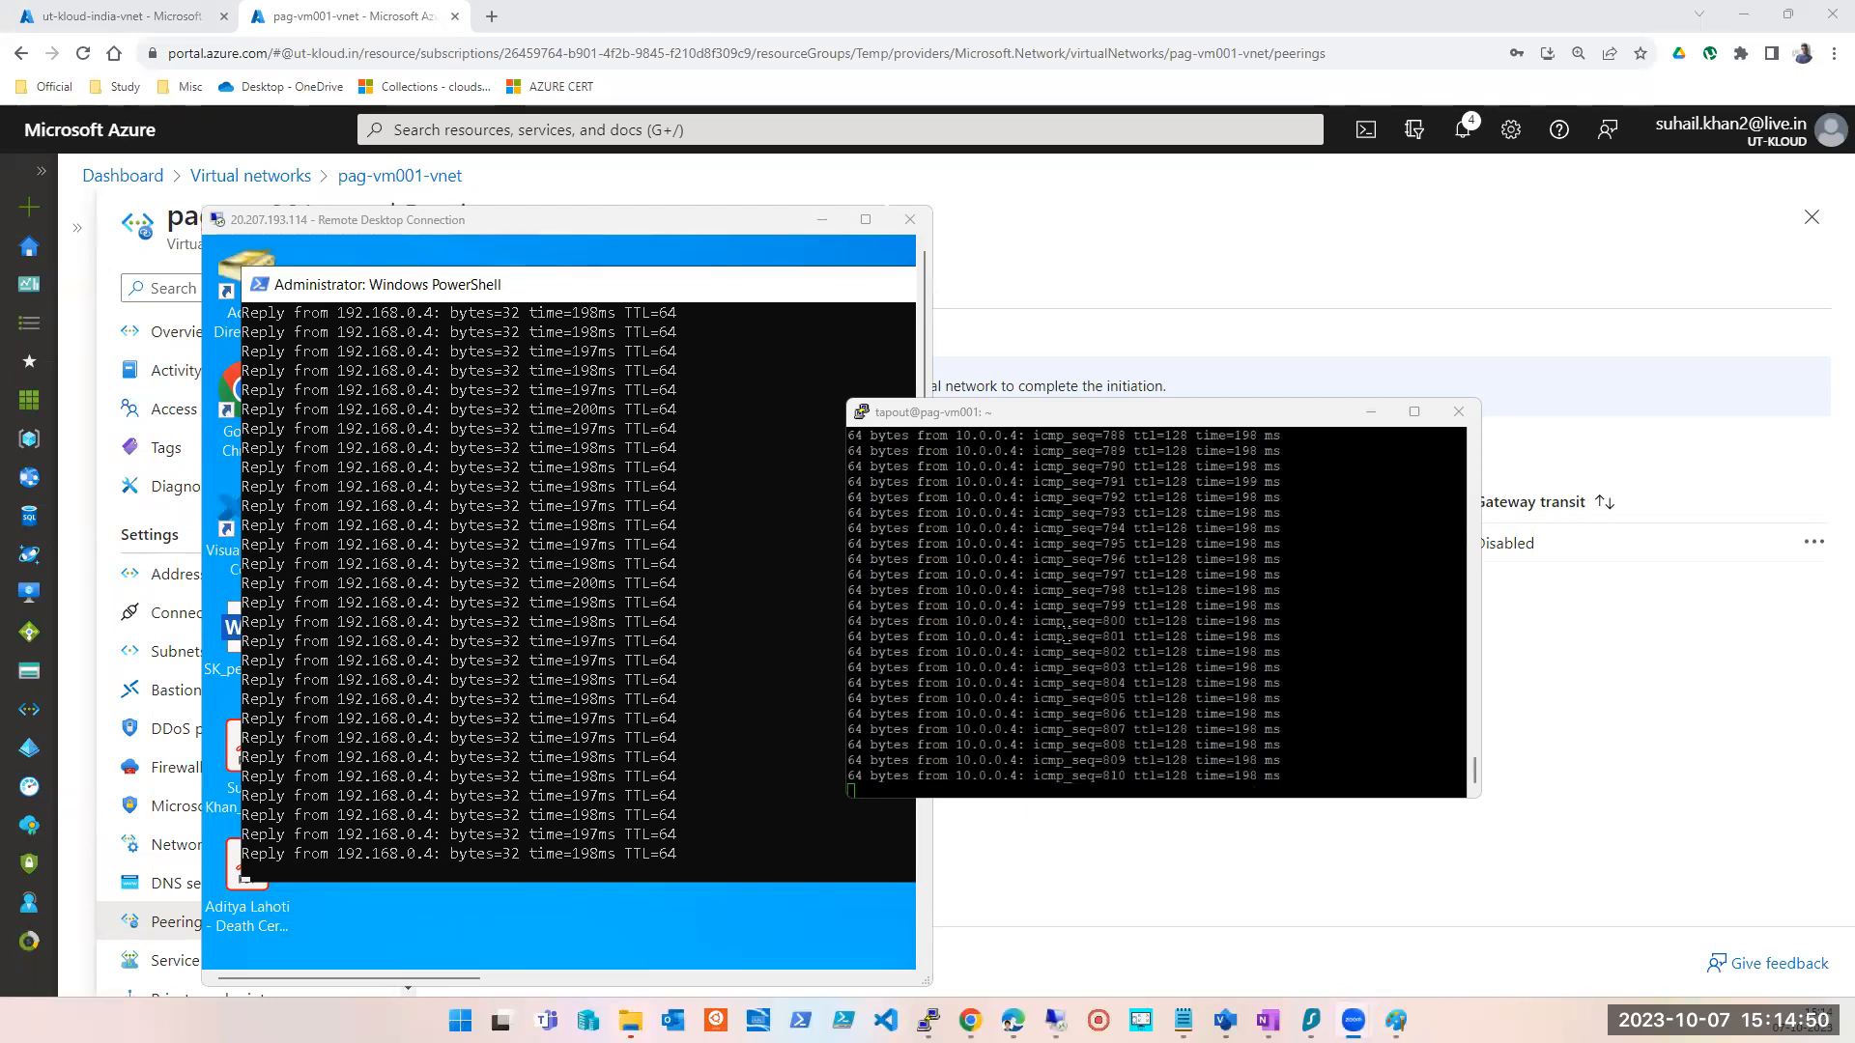
- Stop the continuous ping in the Windows VM's PowerShell and run IPCONFIG
click(782, 732)
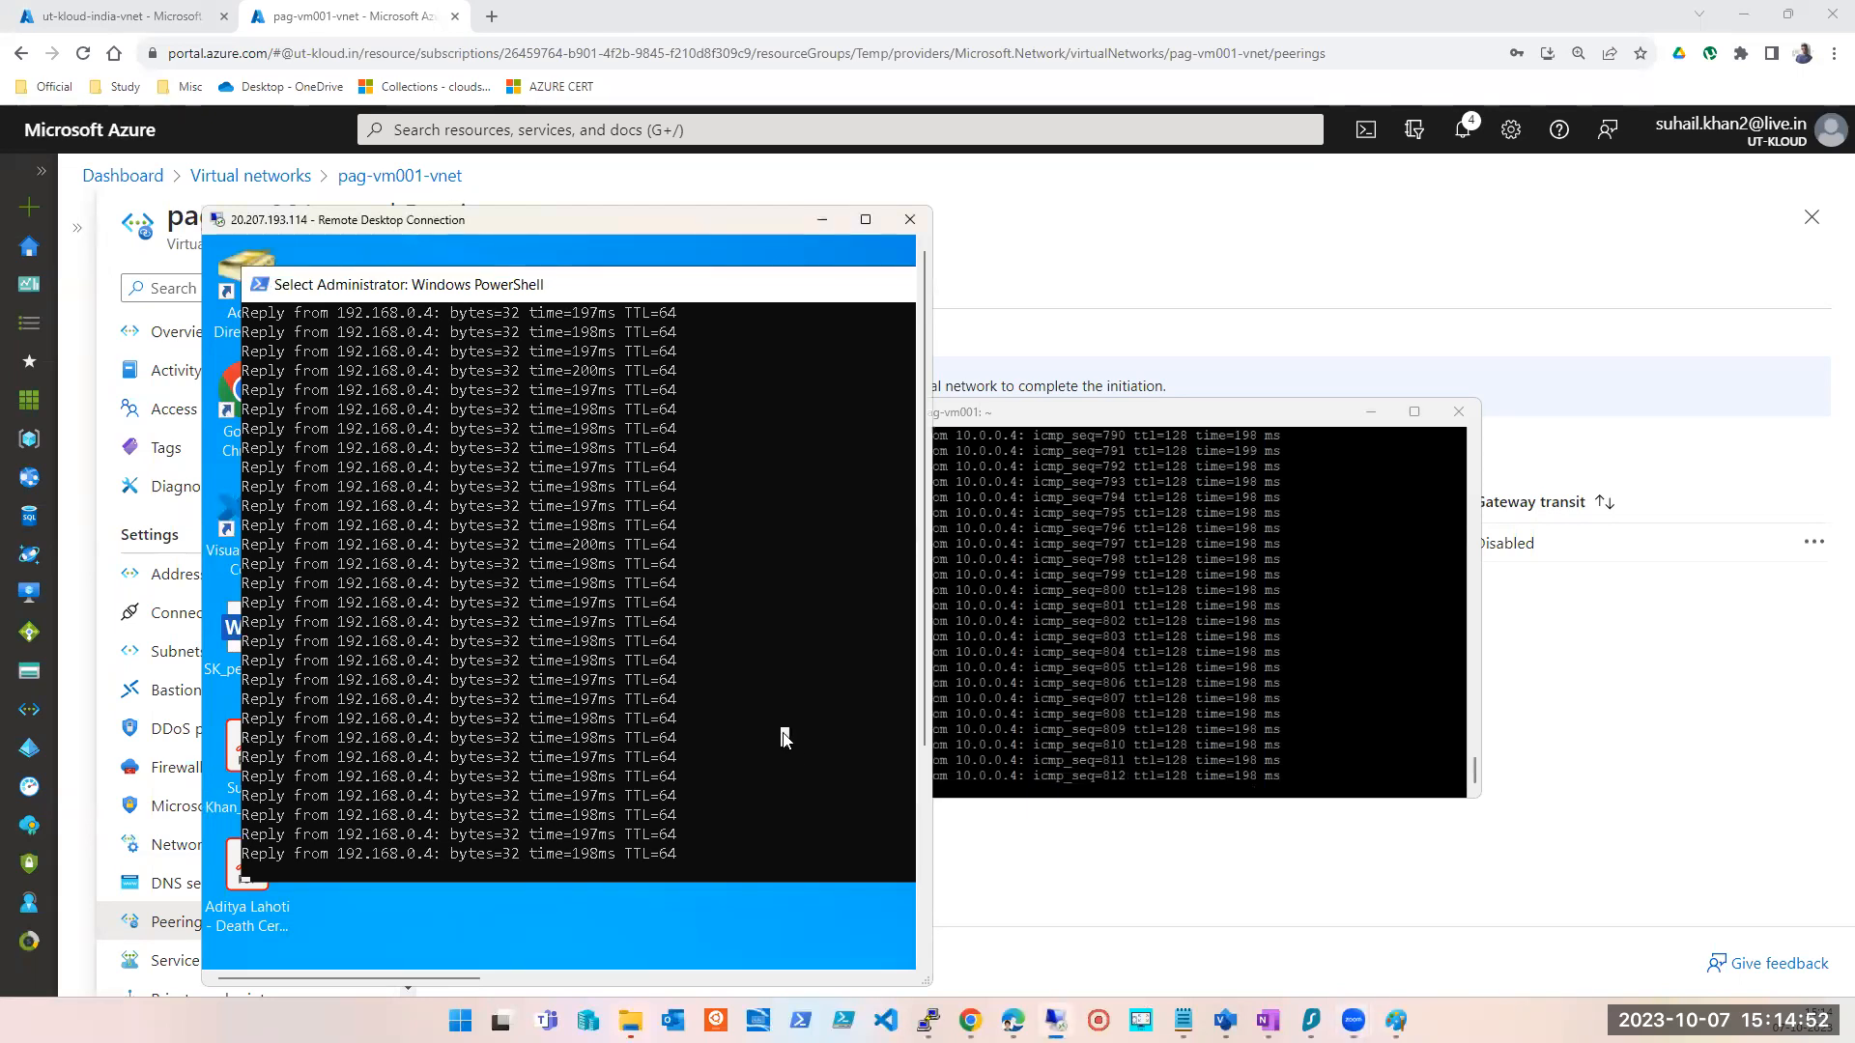
key(ctrl+c)
key(ctrl+c)
text(IPCONFIG)
key(Return)
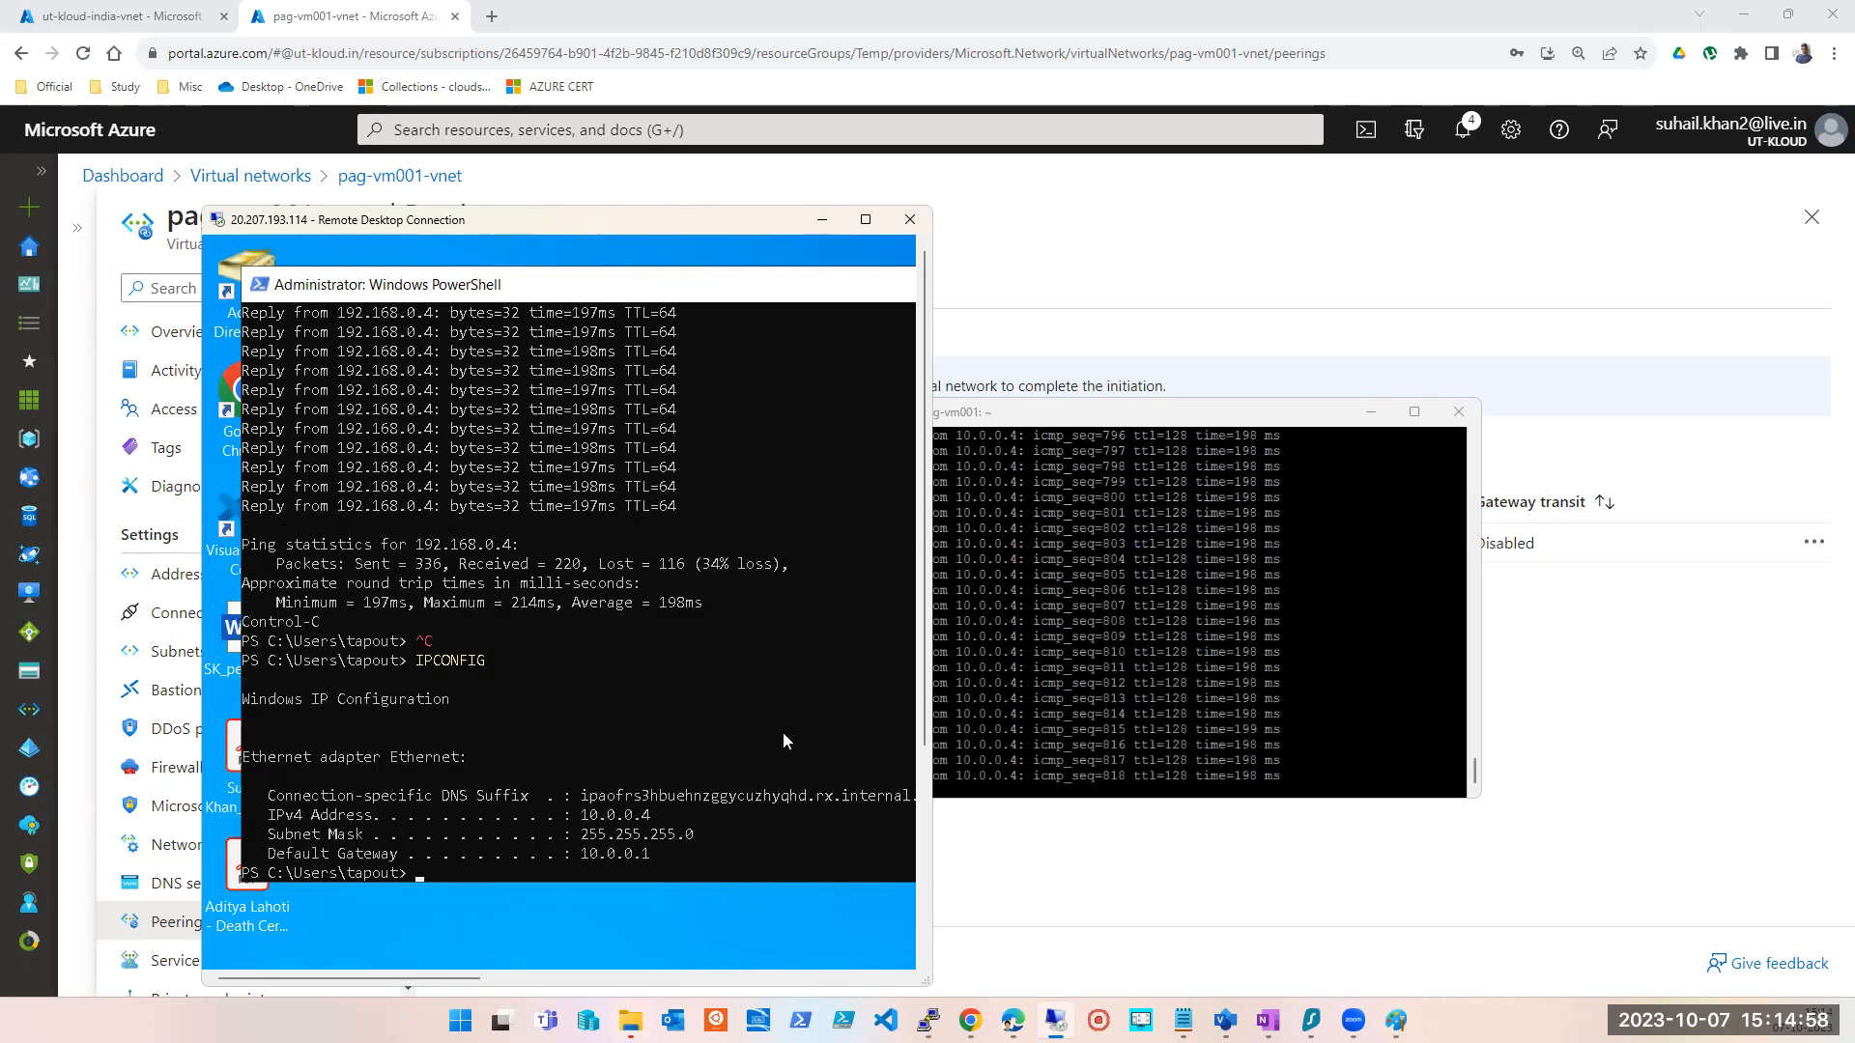
- Ping 10.0.0.4 from the Windows VM's PowerShell
text(ping 10.0.)
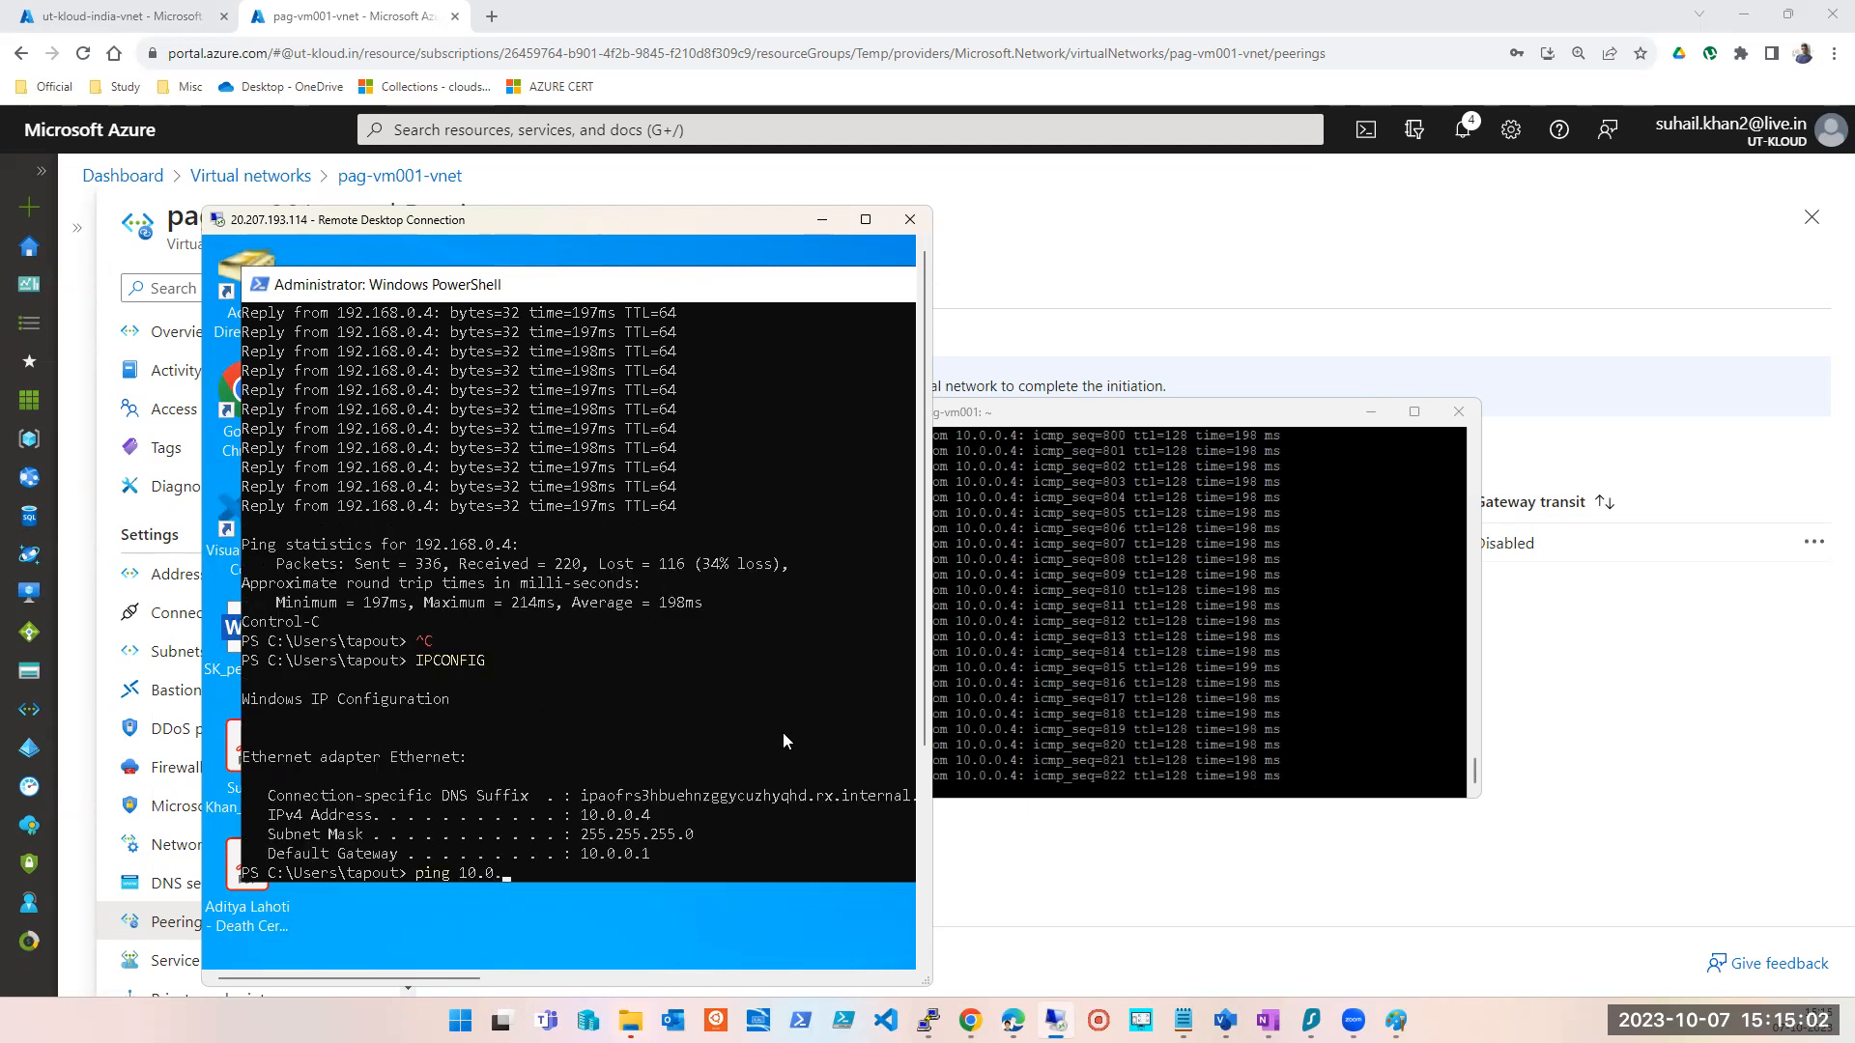
text(0.4)
key(Return)
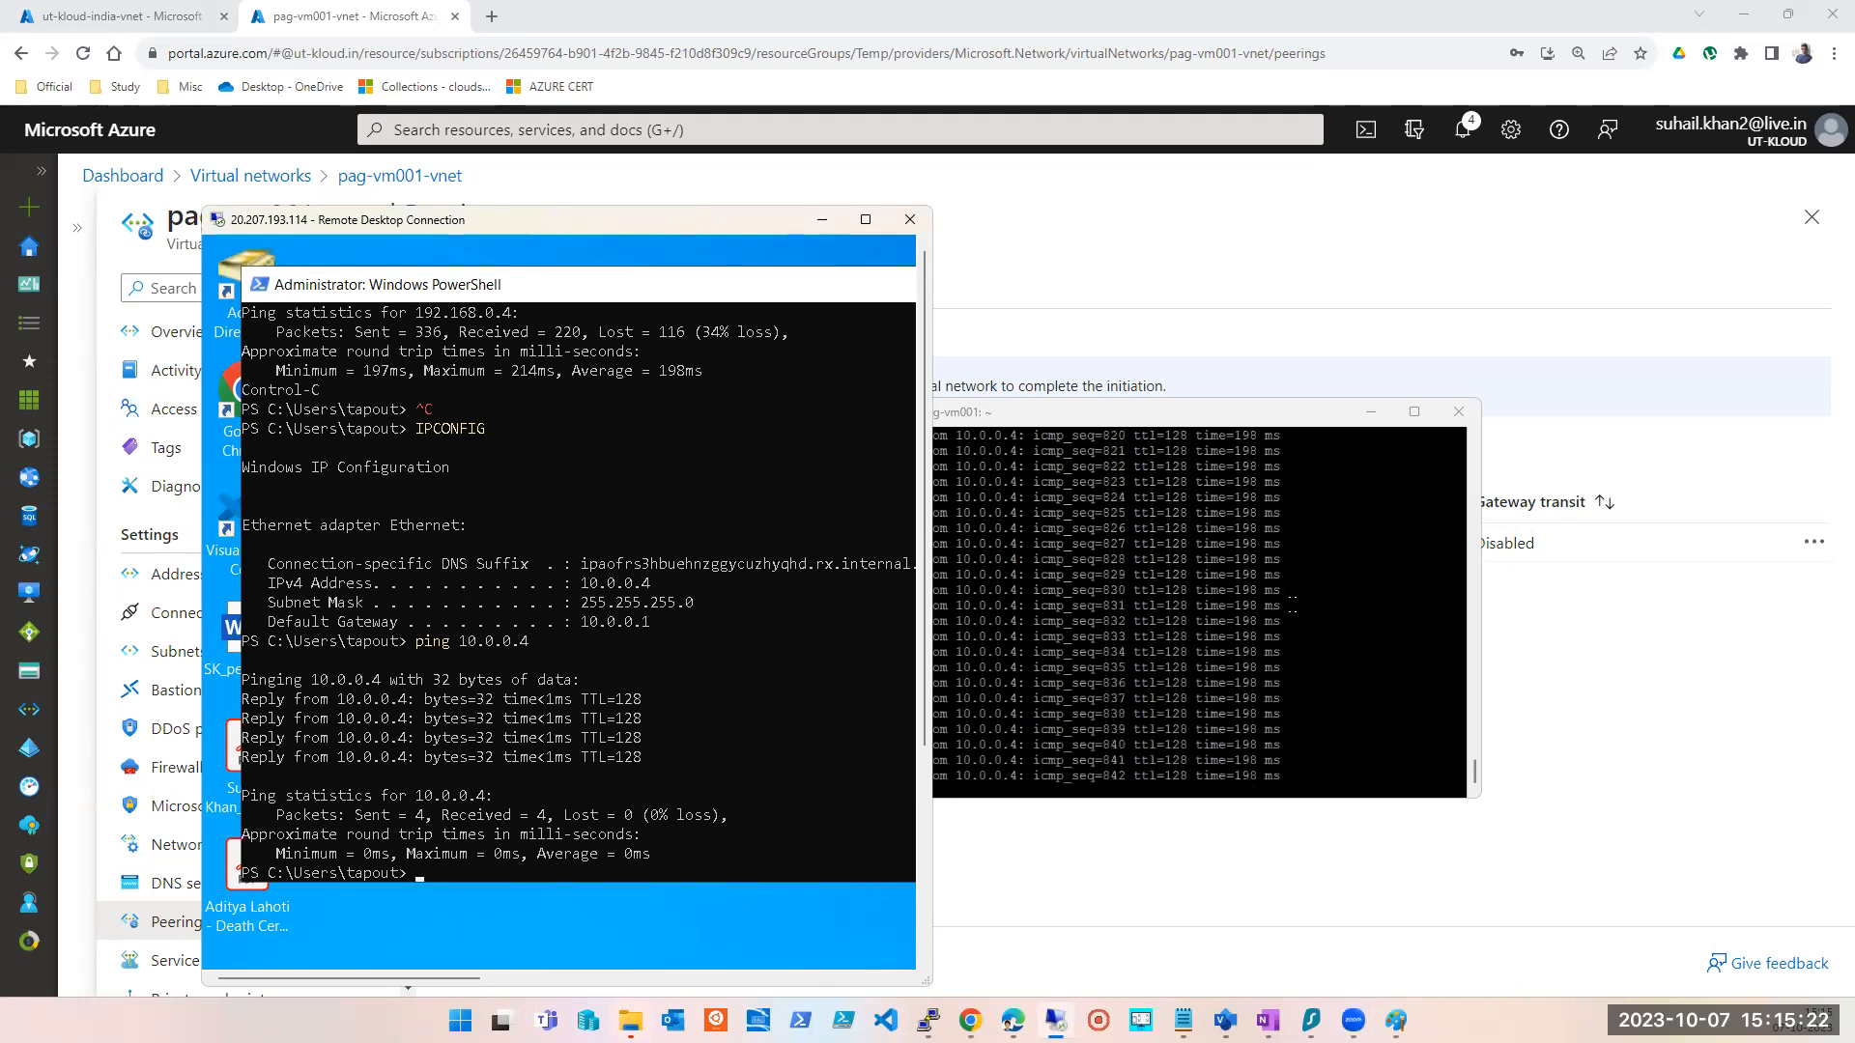
- Stop the continuous ping to 10.0.0.4 in the pag-vm001 Linux terminal
click(1321, 283)
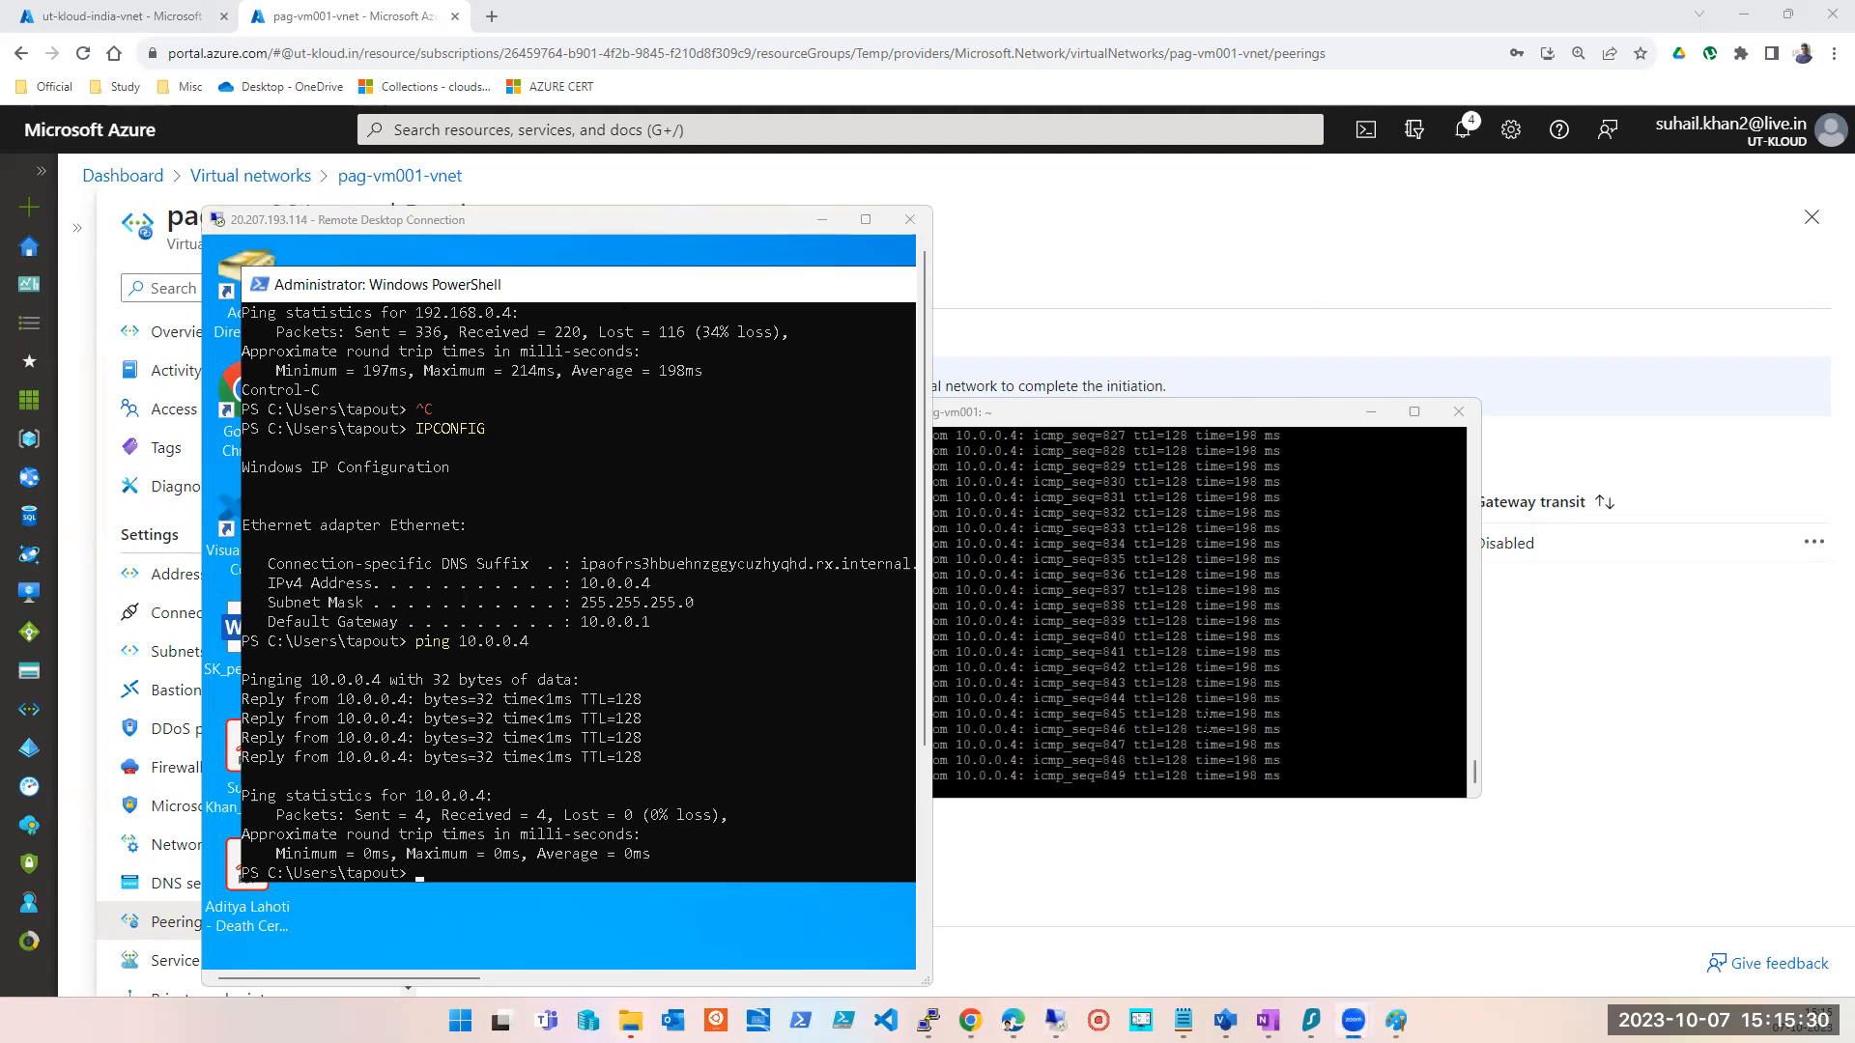
click(1205, 720)
key(ctrl+c)
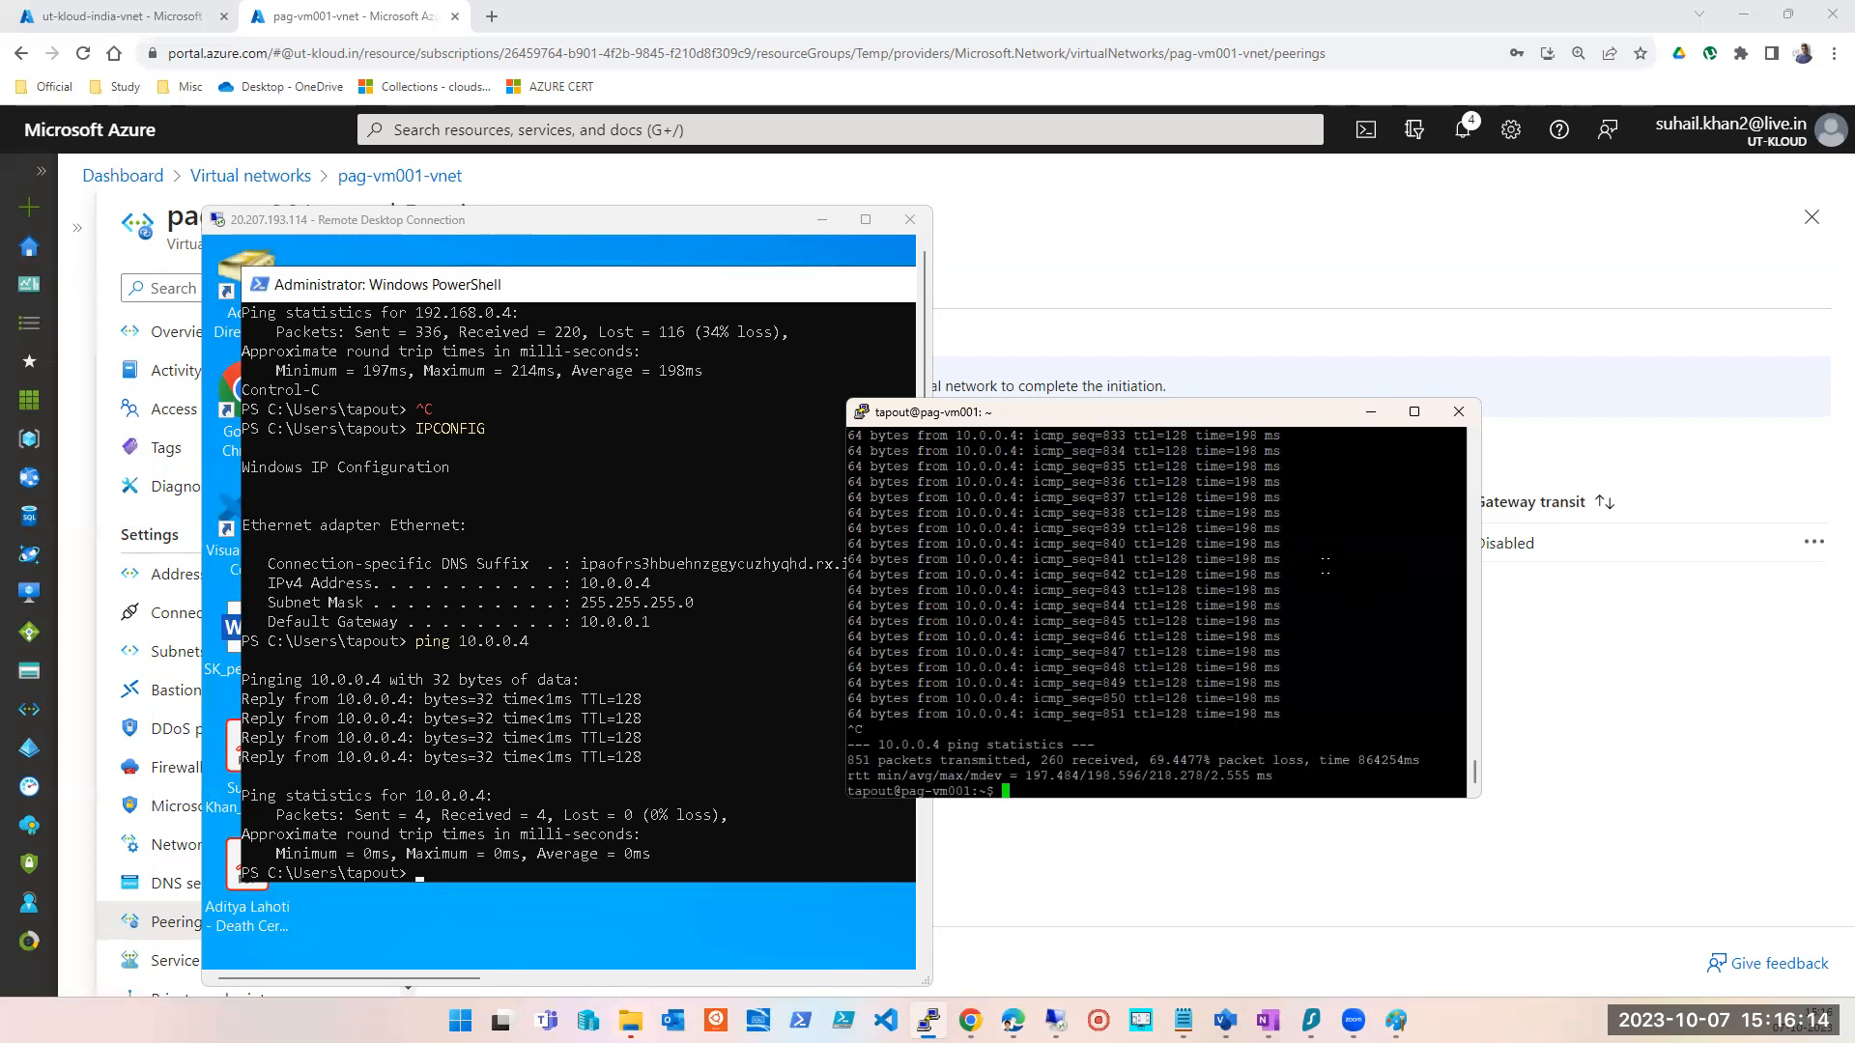
- Switch to Paint, draw a small black upright rectangle in the blank area below the VNET1 box, and minimize the drawing
click(978, 41)
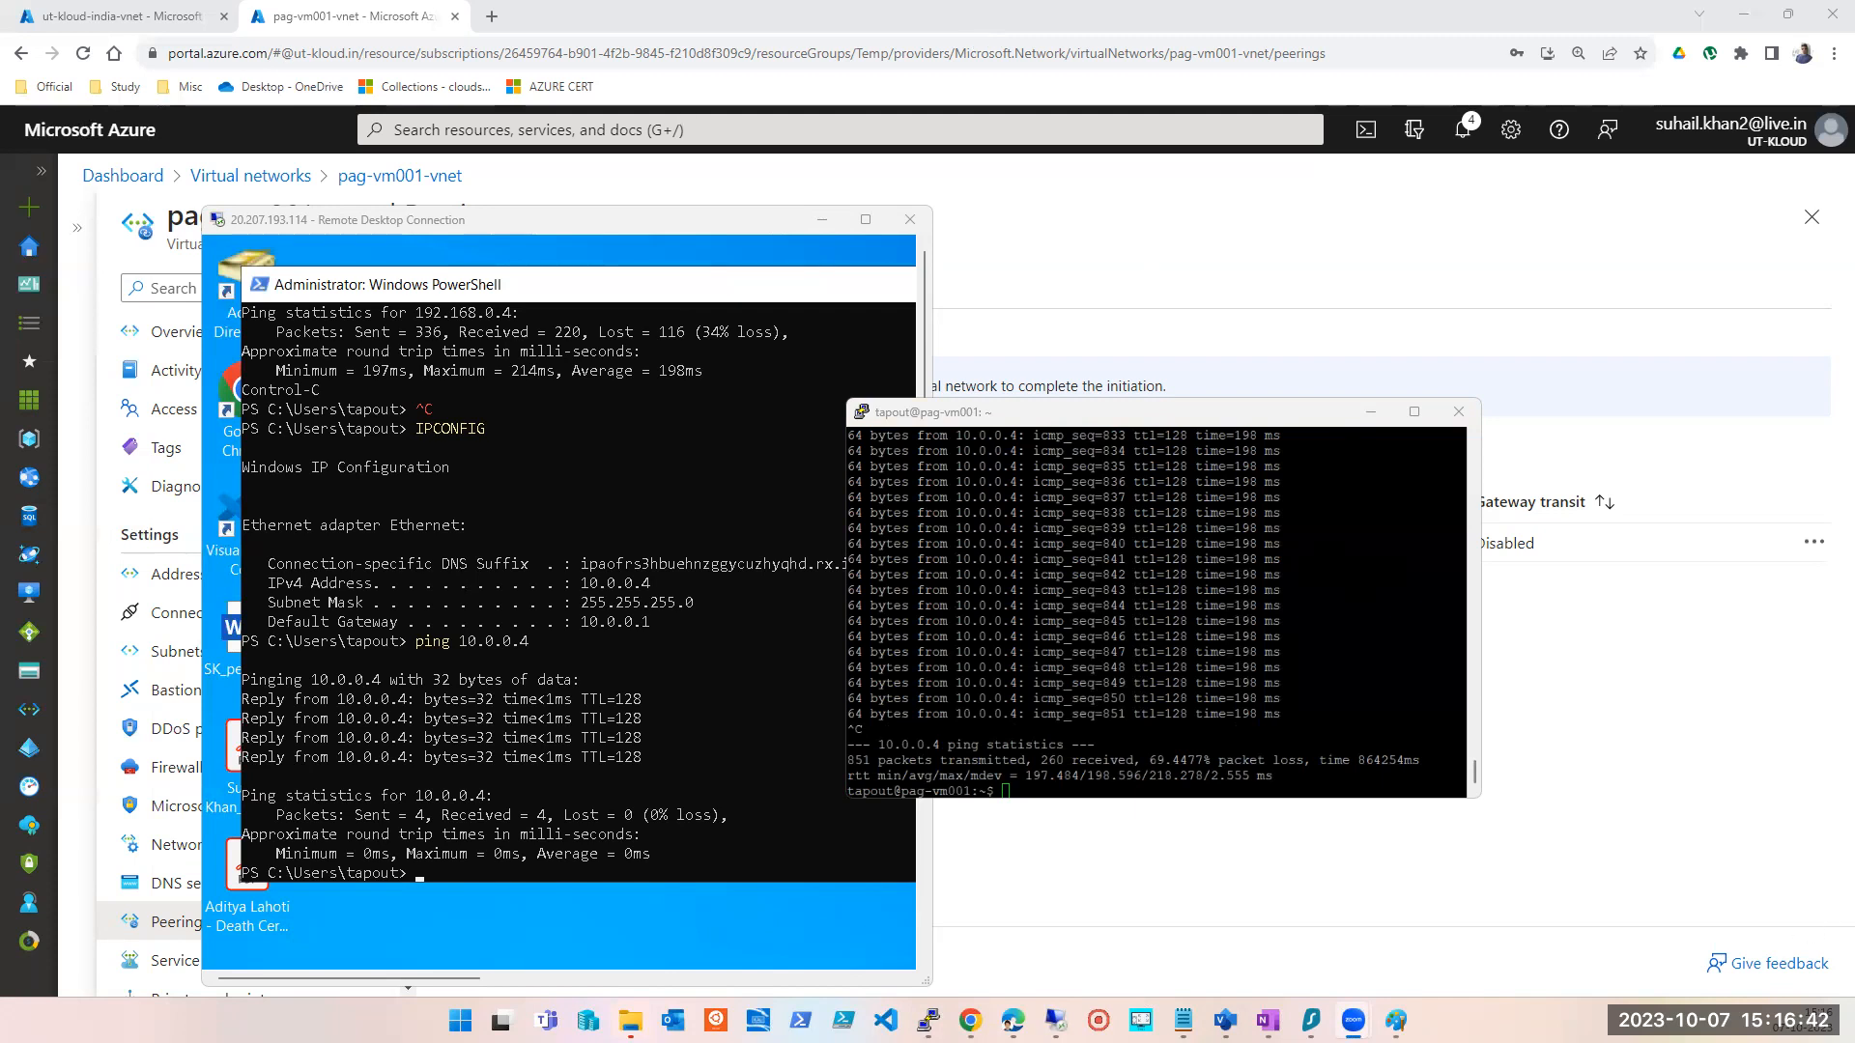
key(alt+Tab)
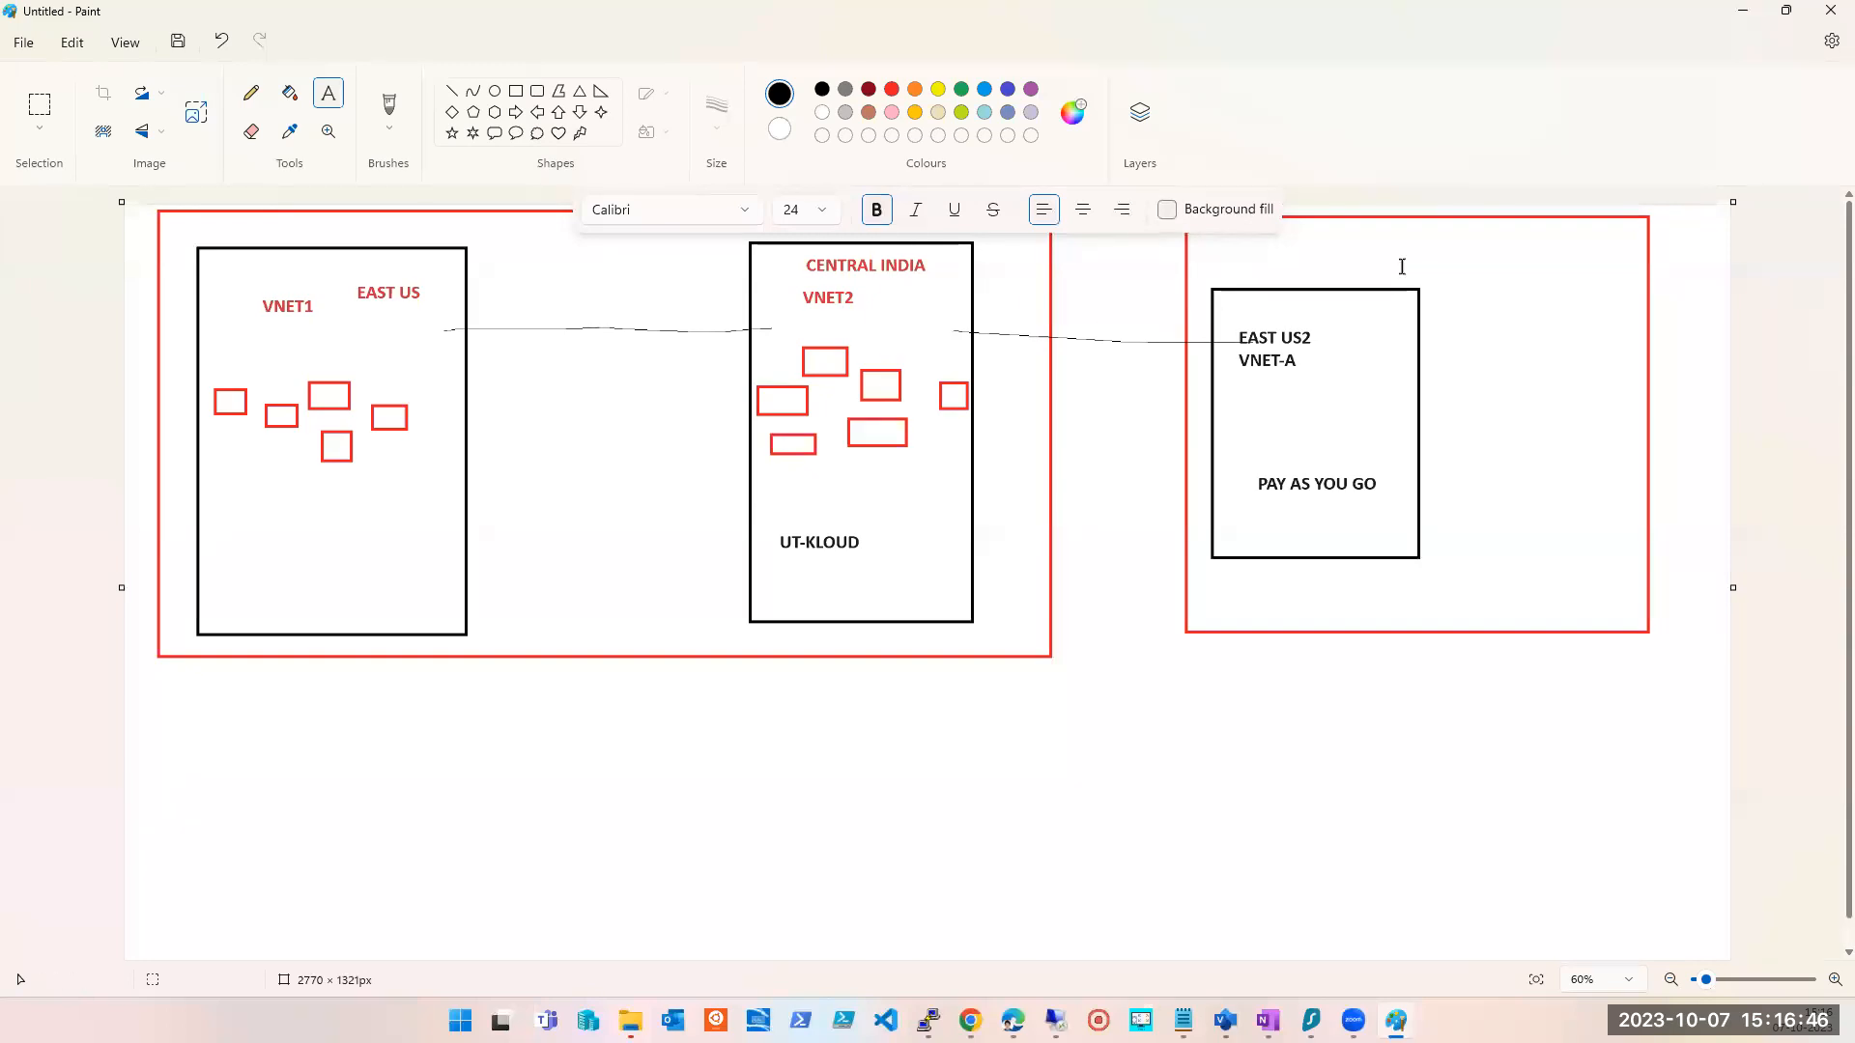
click(514, 92)
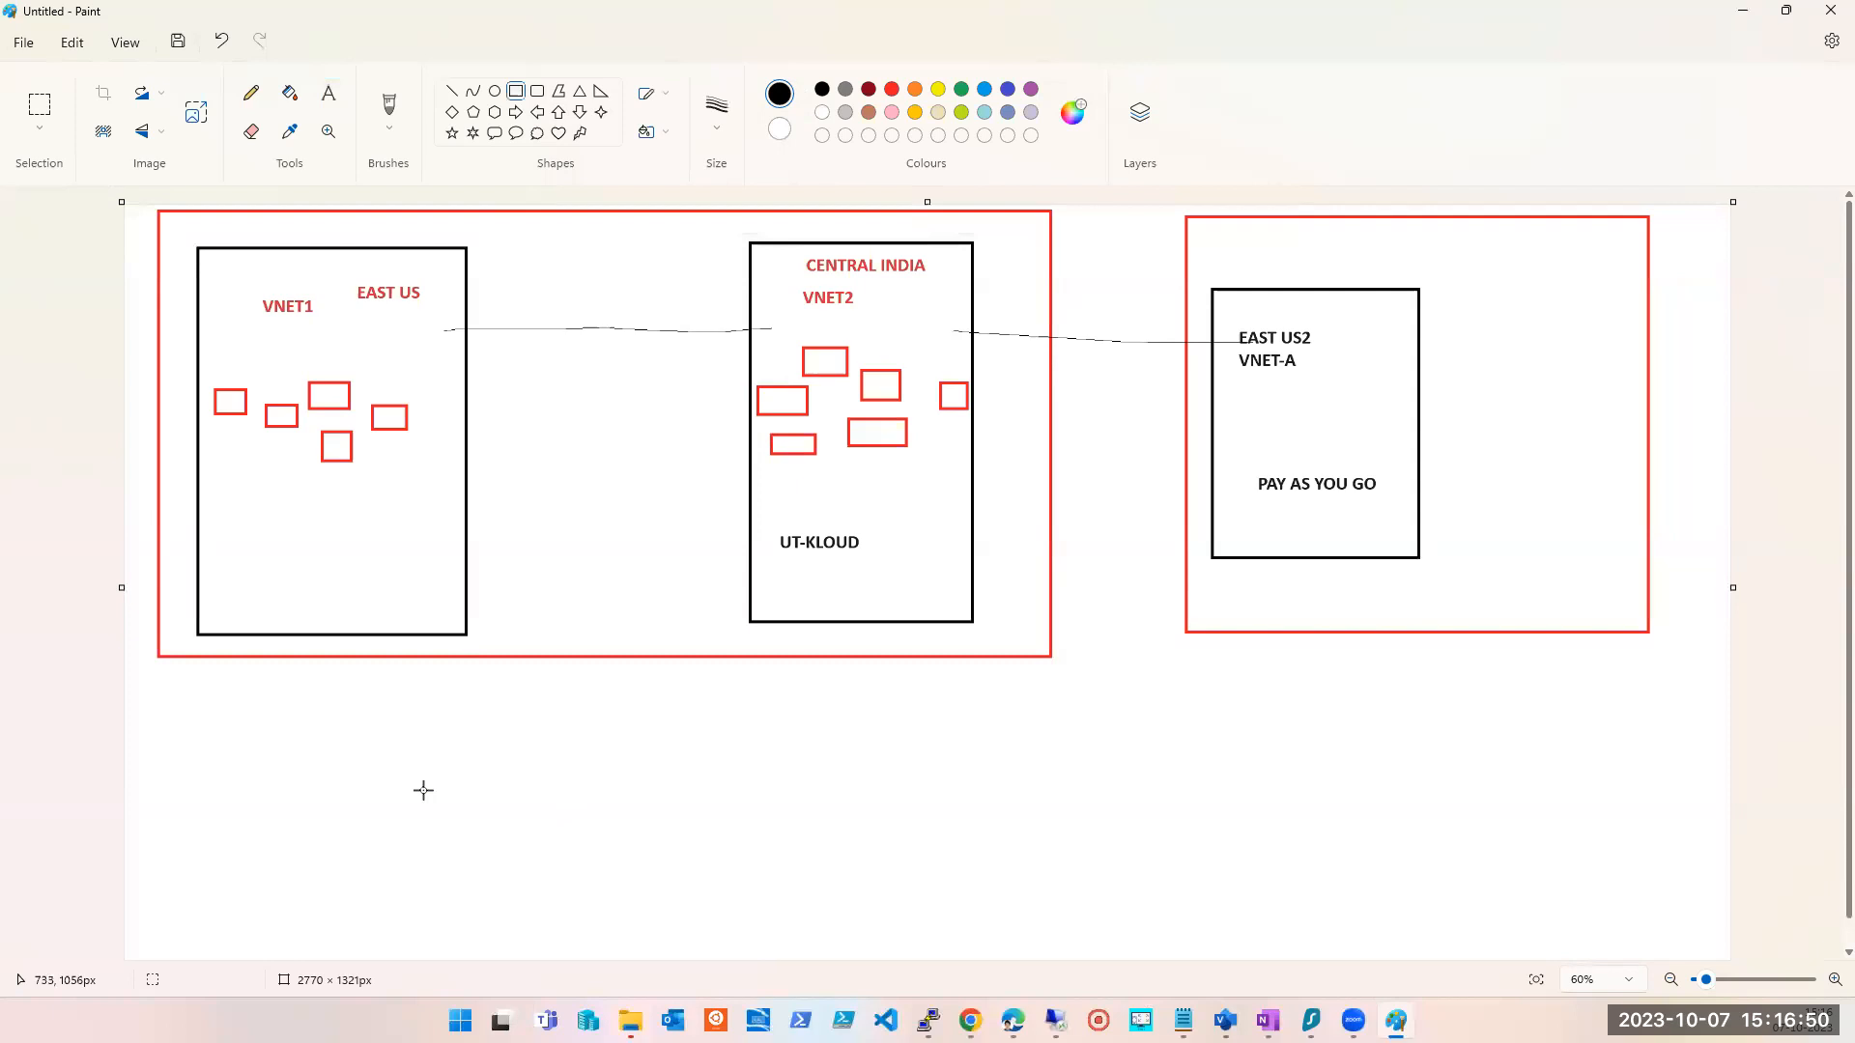
scroll(402, 784, down, 1)
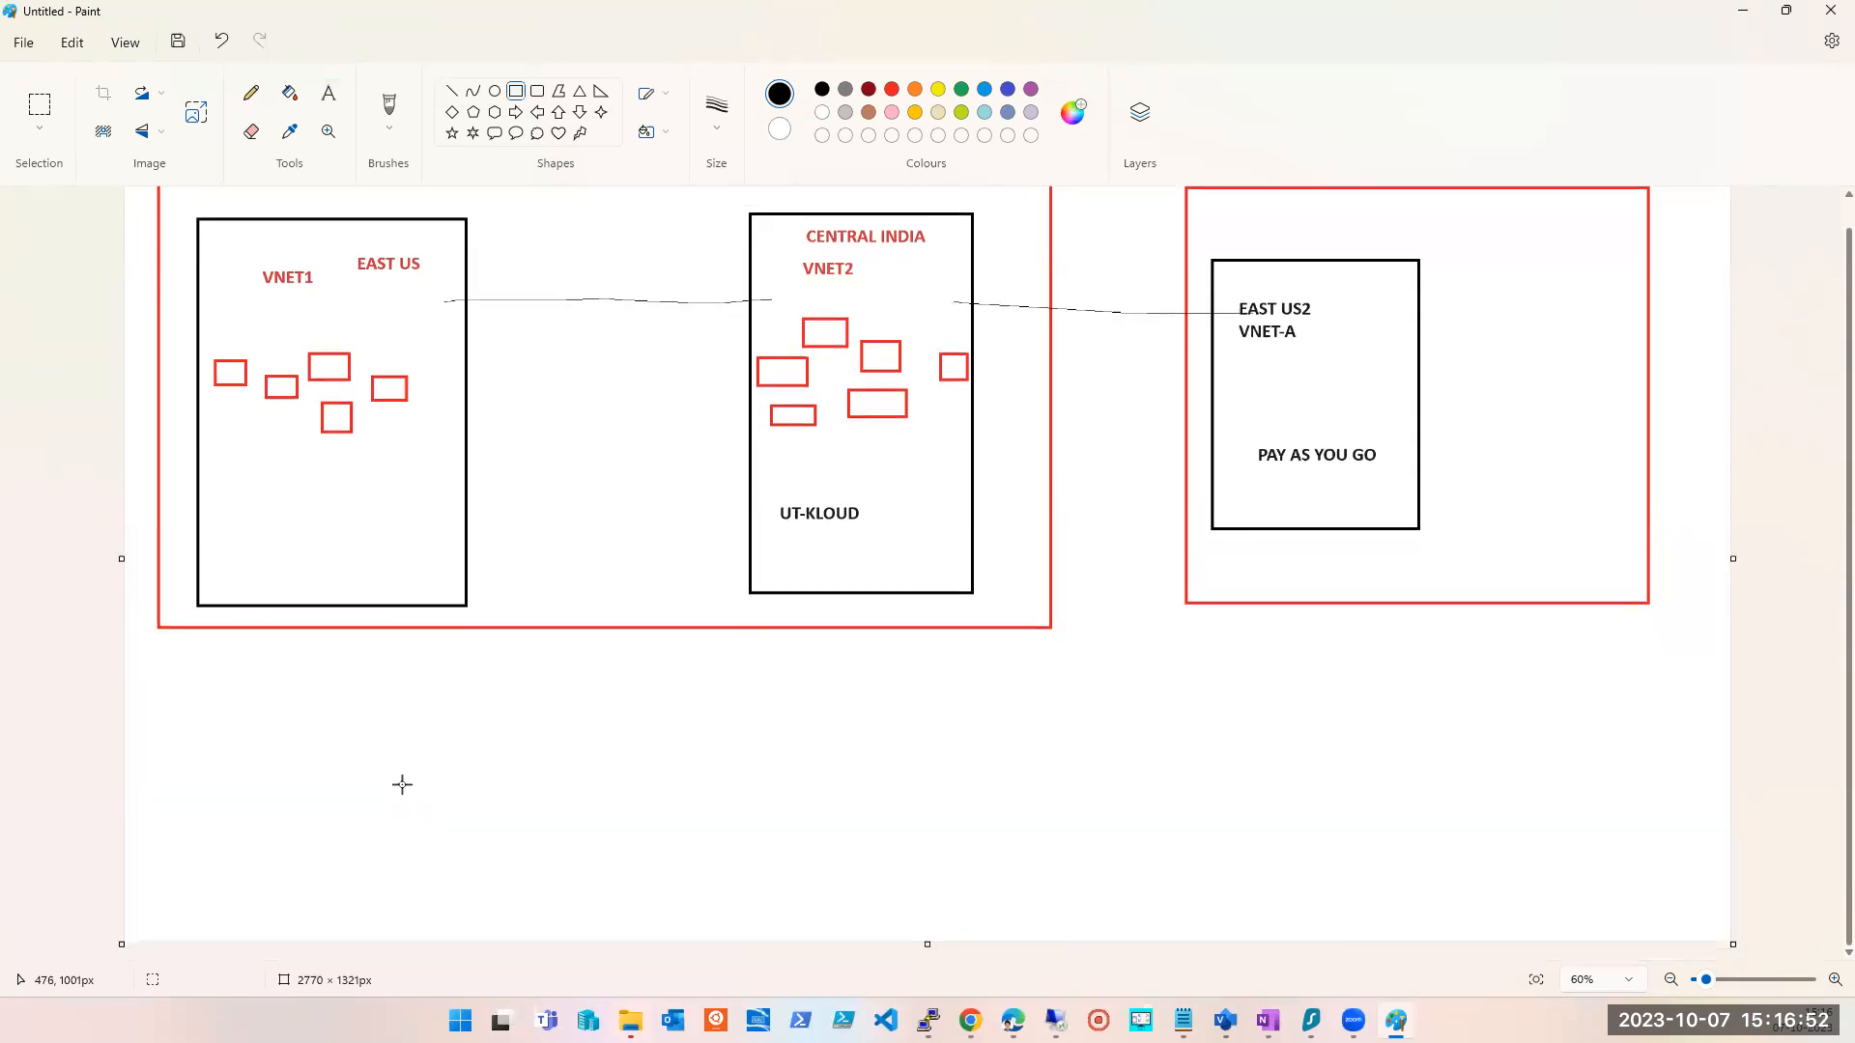
mouse_move(298, 703)
mouse_down()
mouse_move(365, 860)
mouse_move(427, 902)
mouse_up()
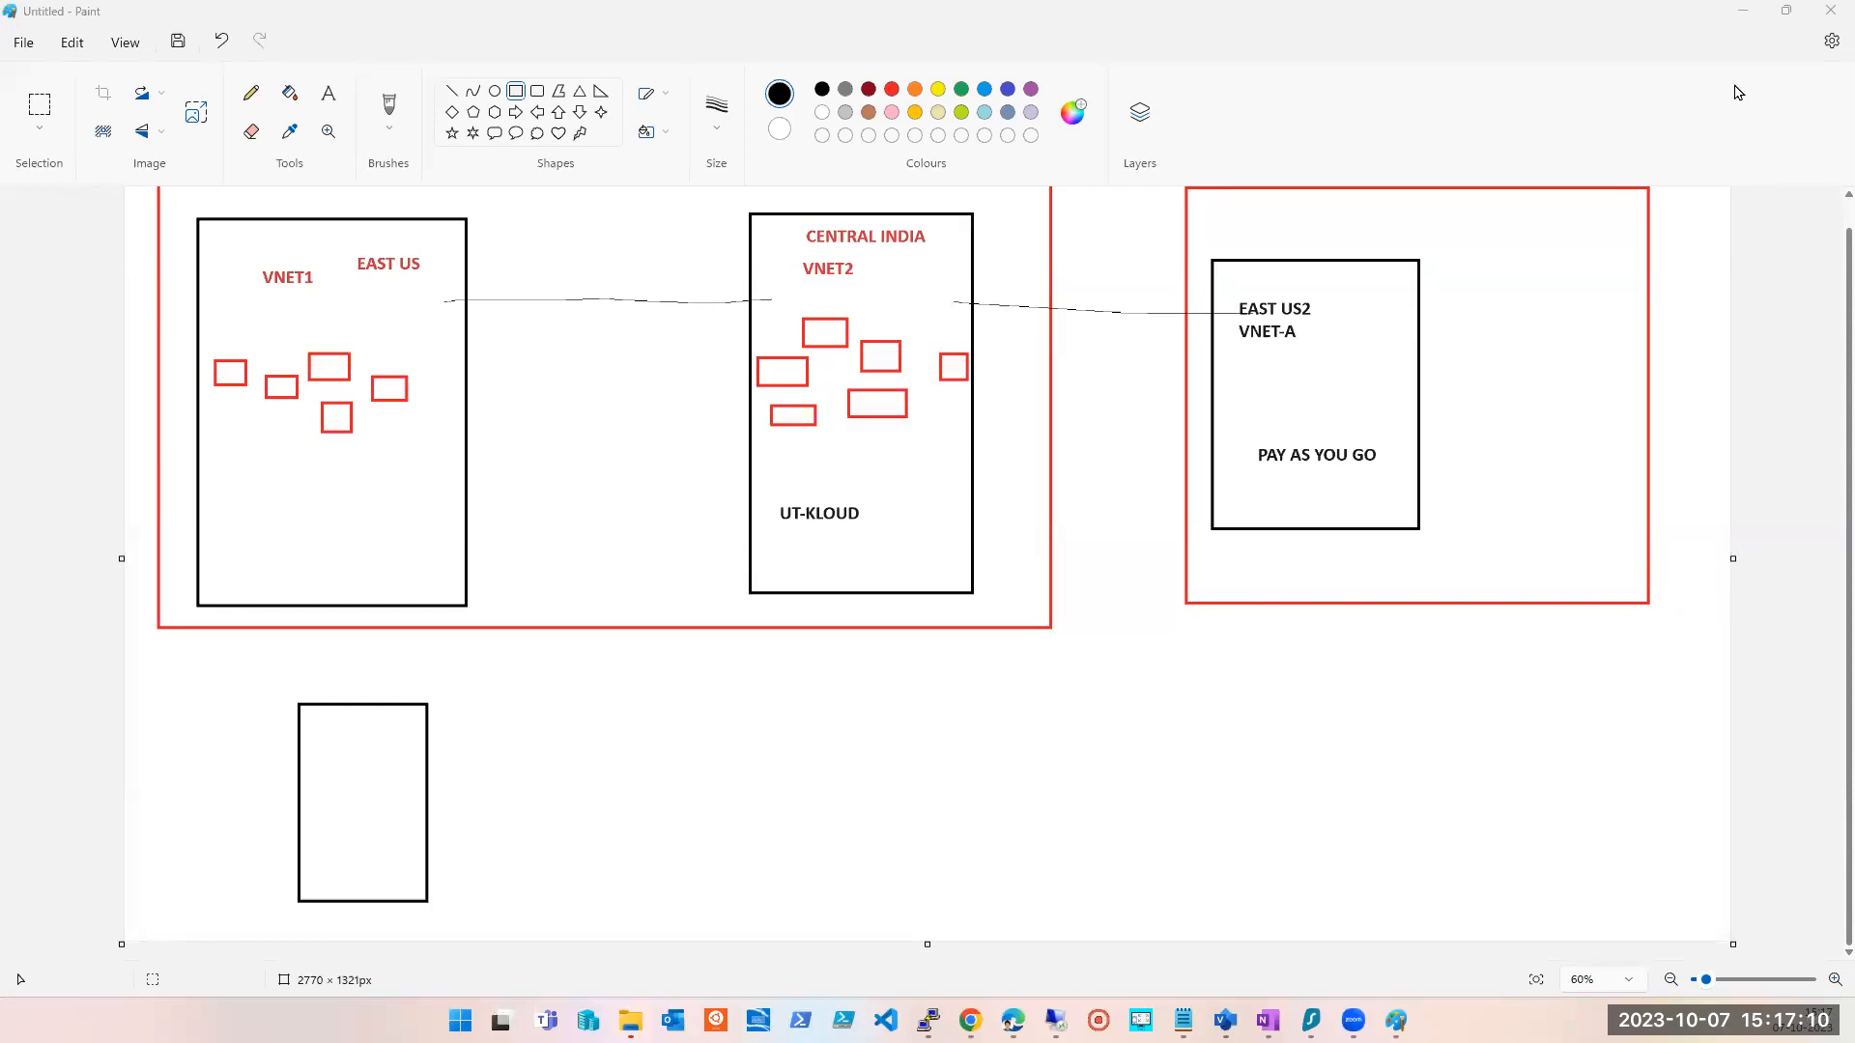
click(1744, 11)
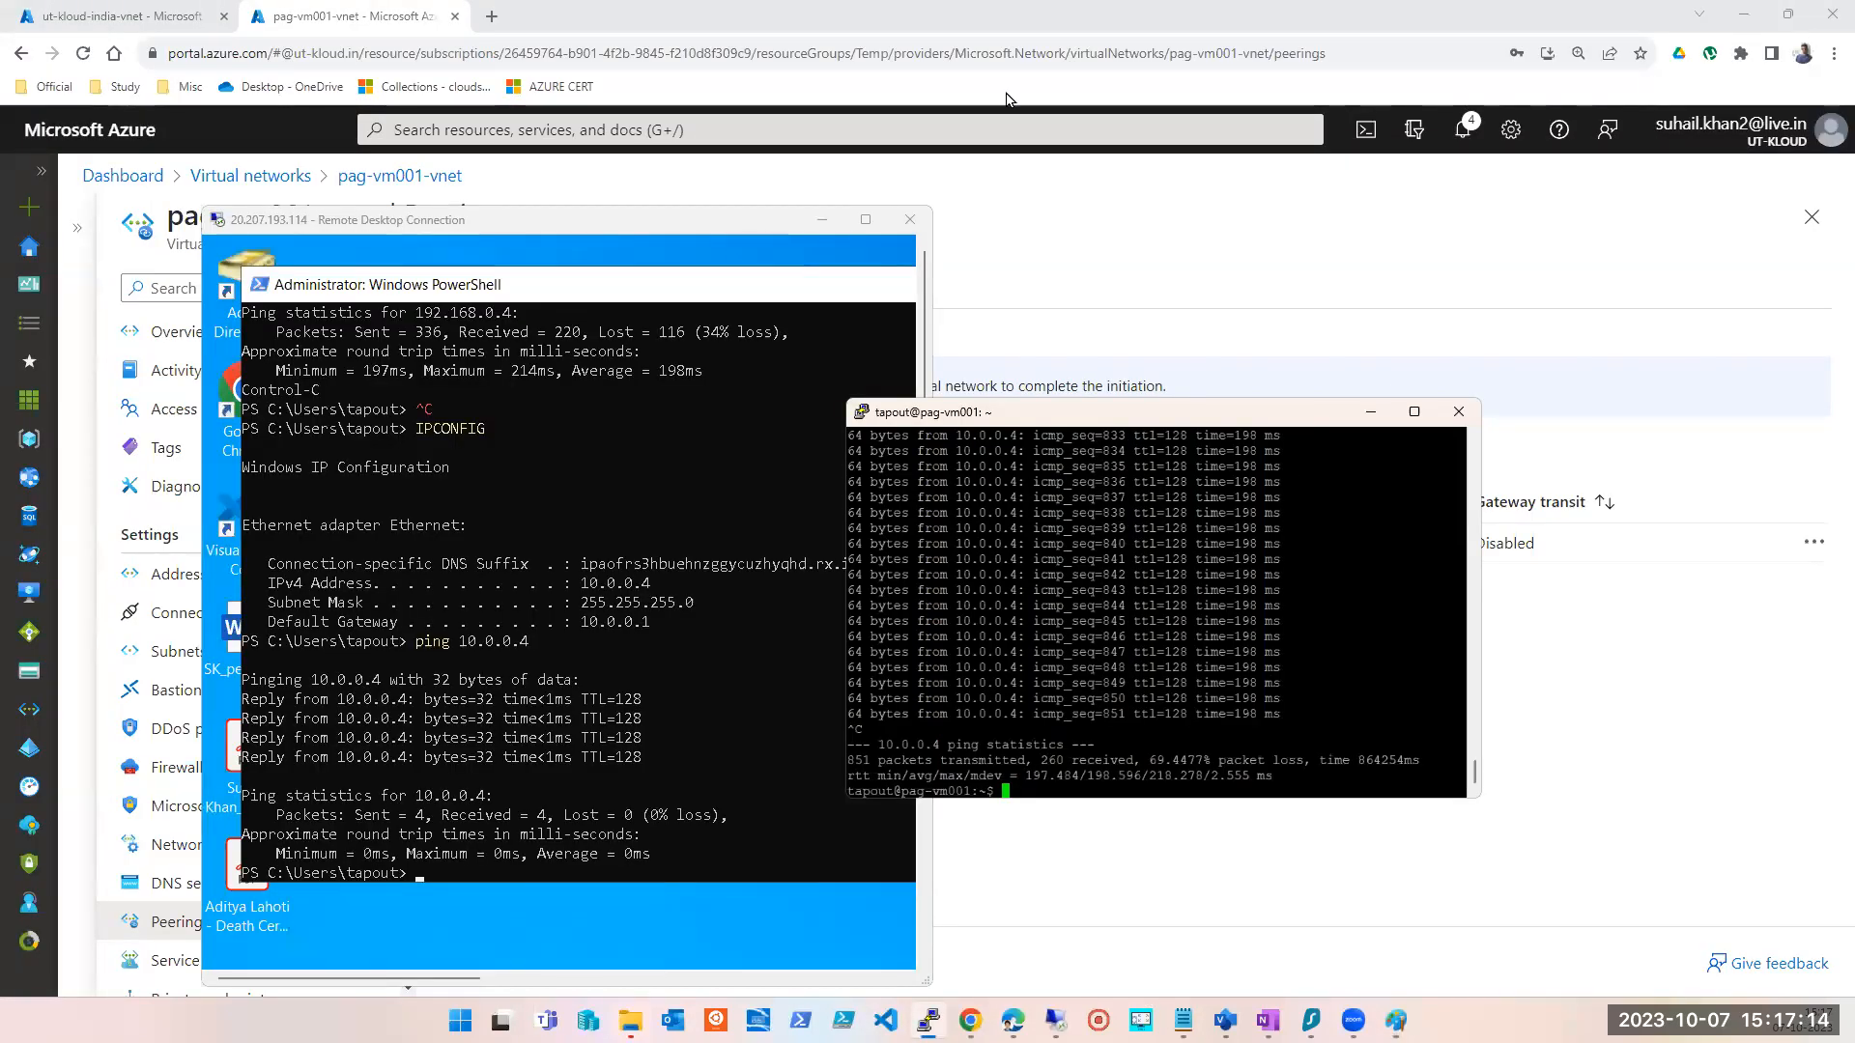
- Open the PAG-UTK peering of pag-vm001-vnet in the Azure portal and copy its remote virtual network ID
click(484, 45)
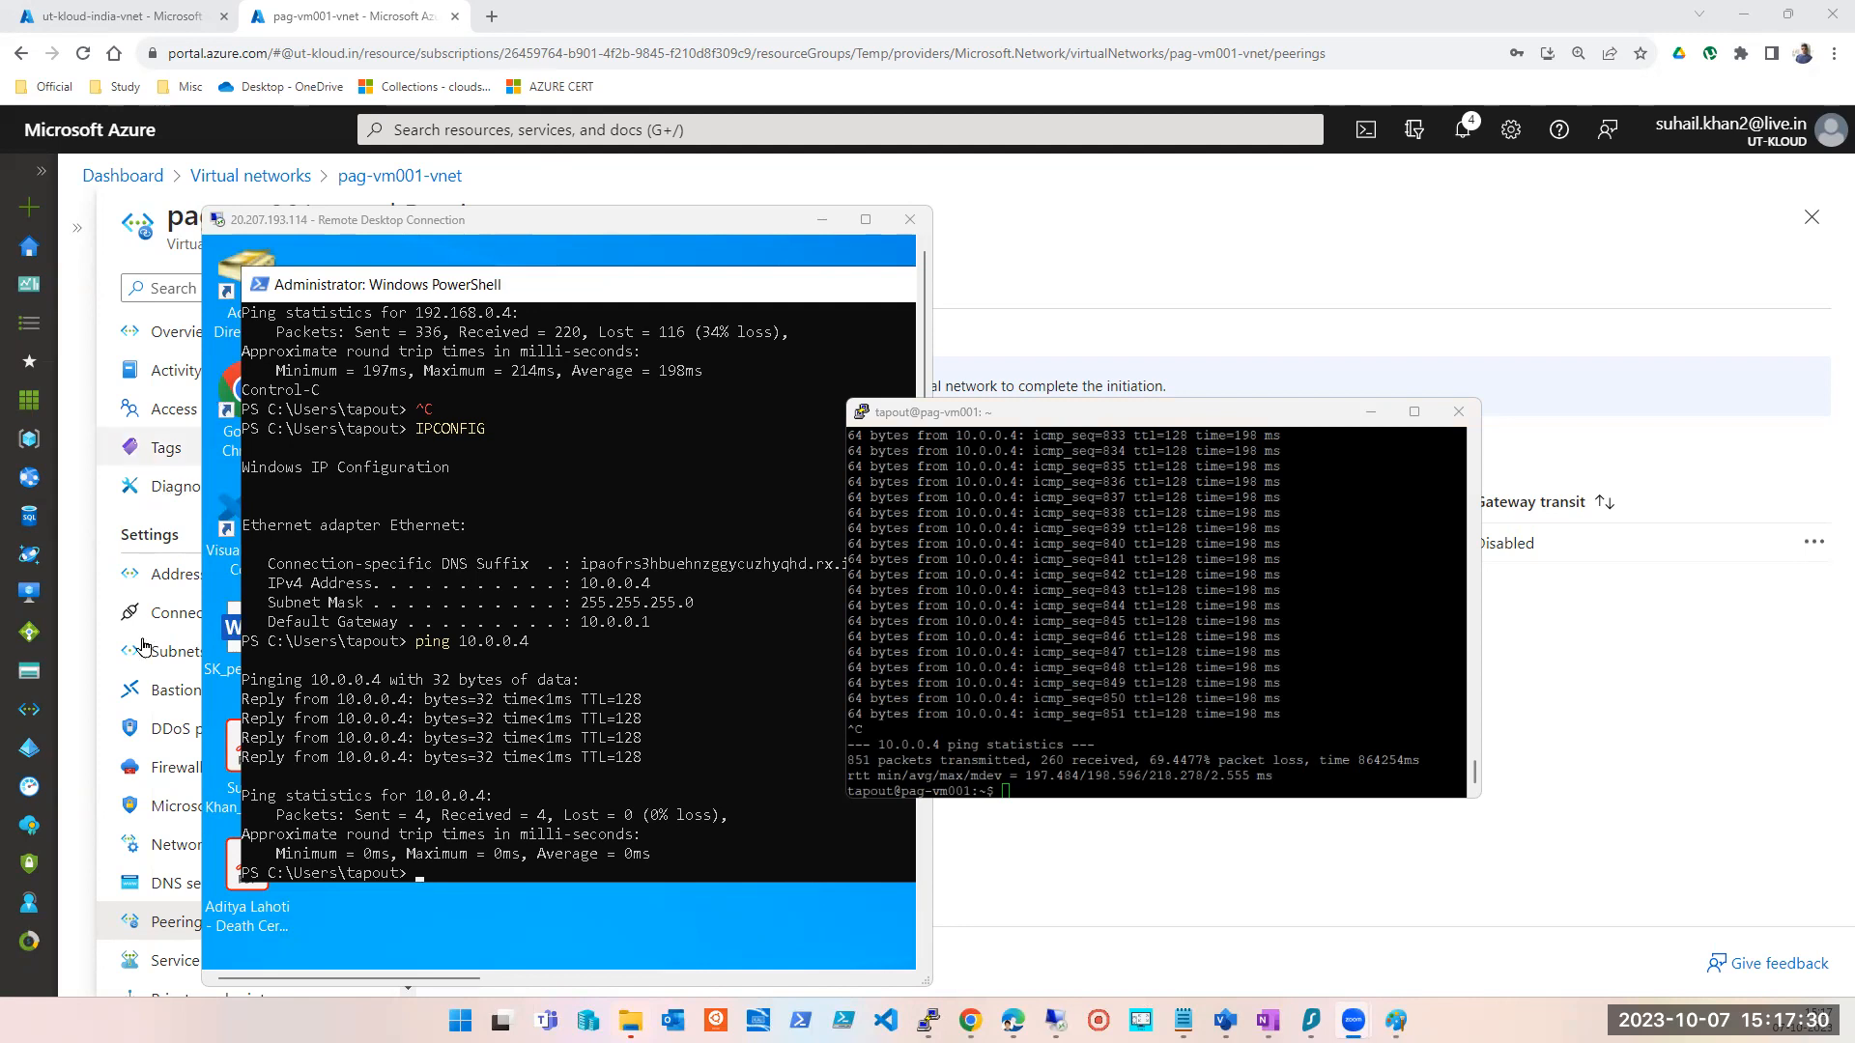
click(1202, 885)
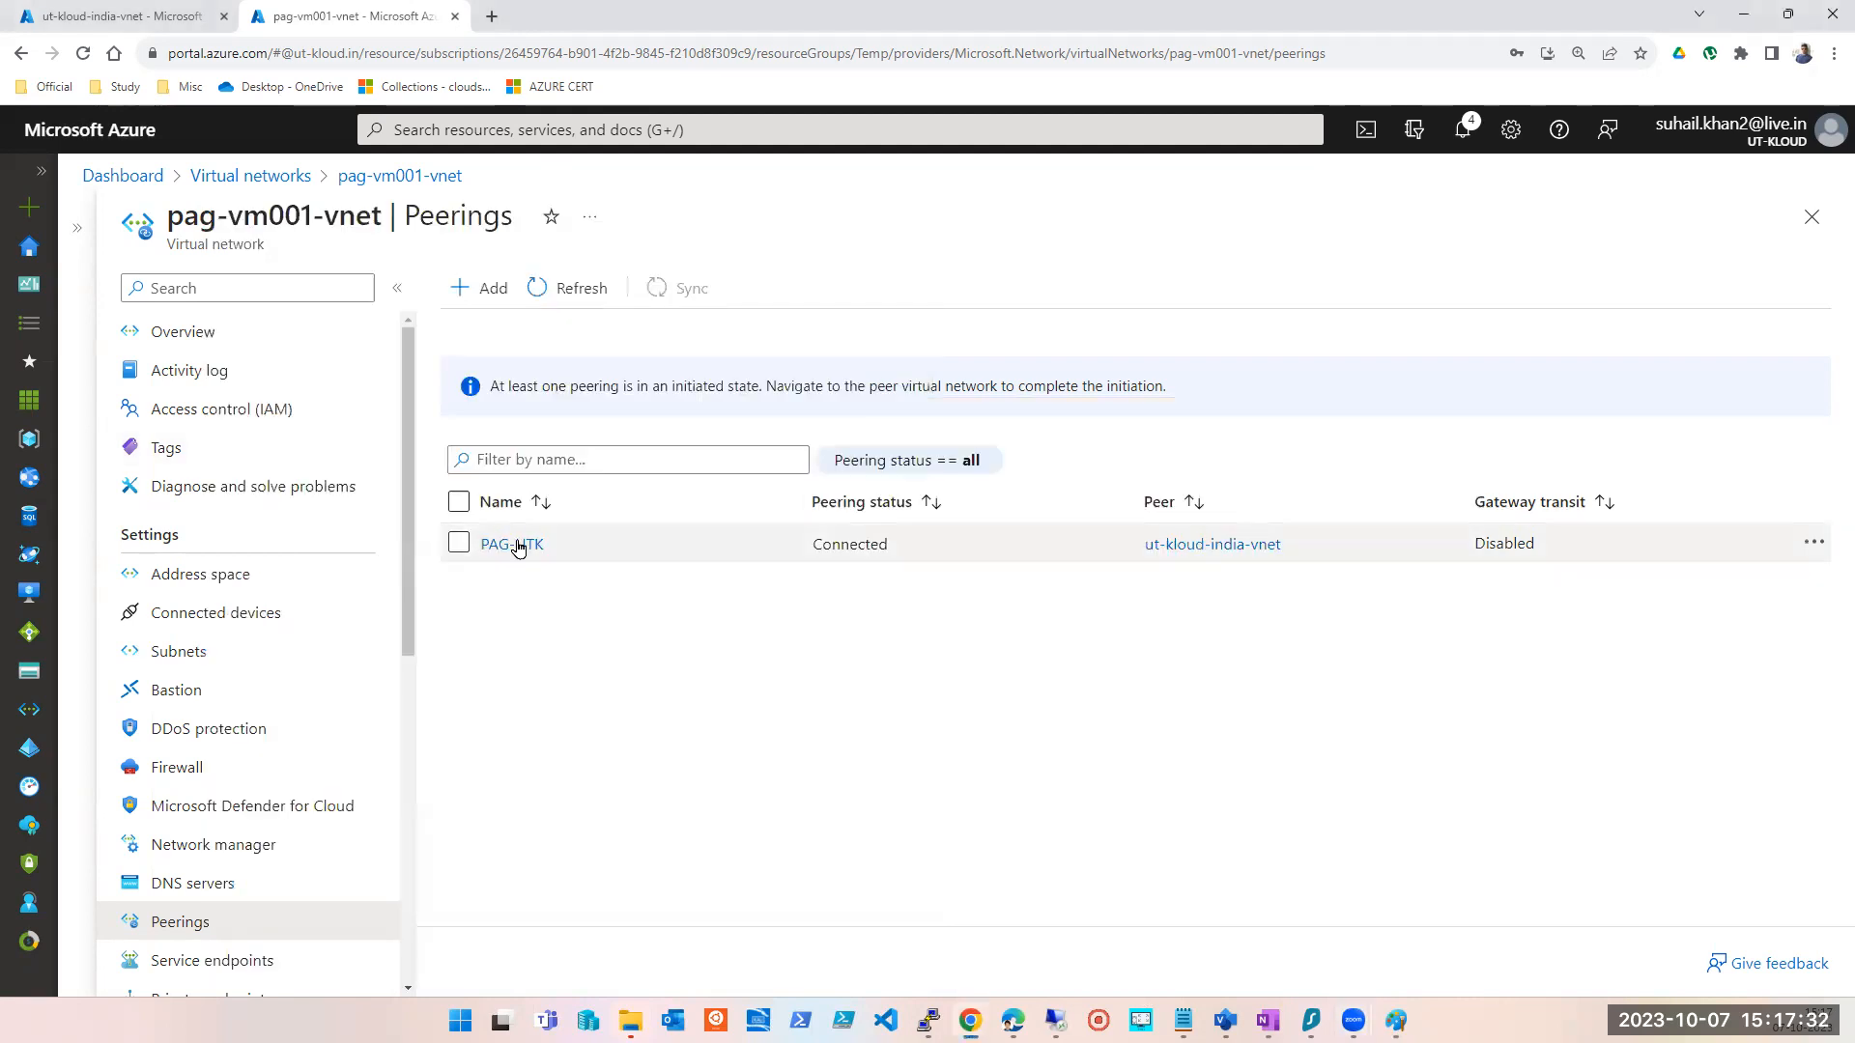
click(516, 545)
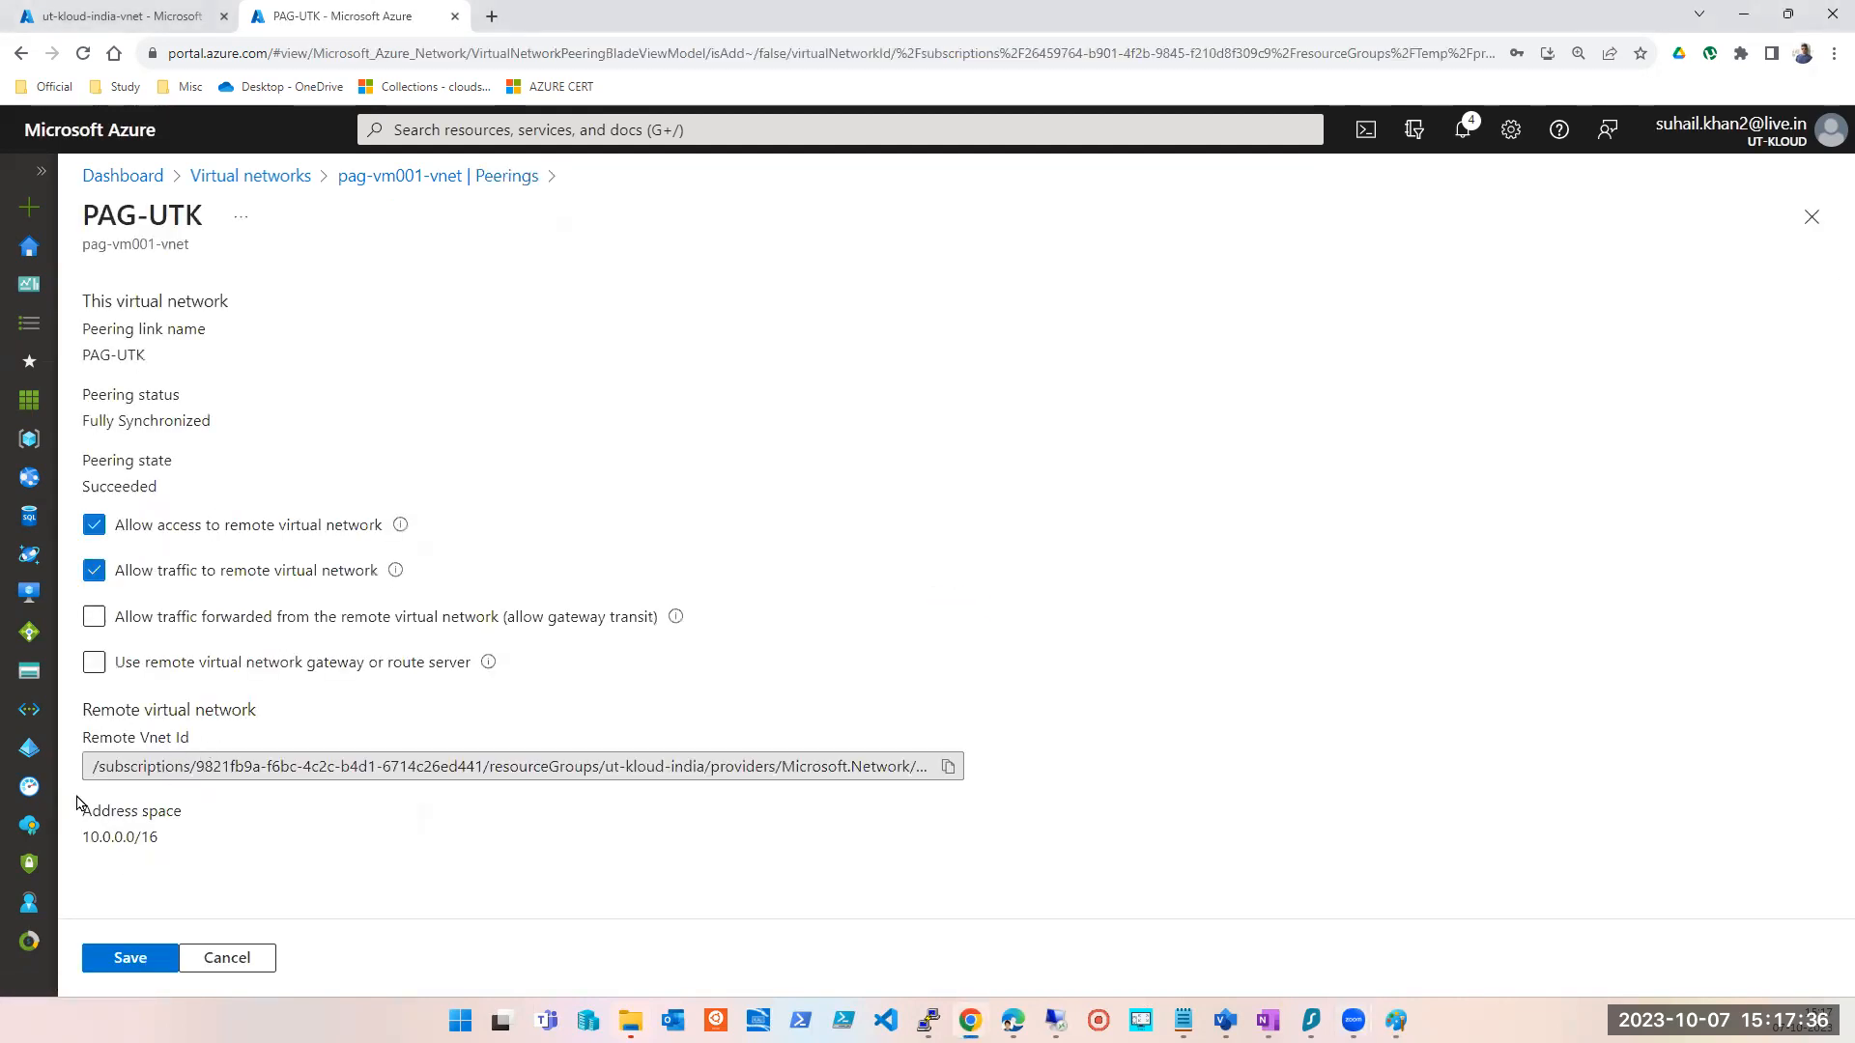
click(949, 769)
- Start adding a peering to ut-kloud-india-vnet, enable the resource ID option, and paste the copied remote virtual network ID
click(87, 16)
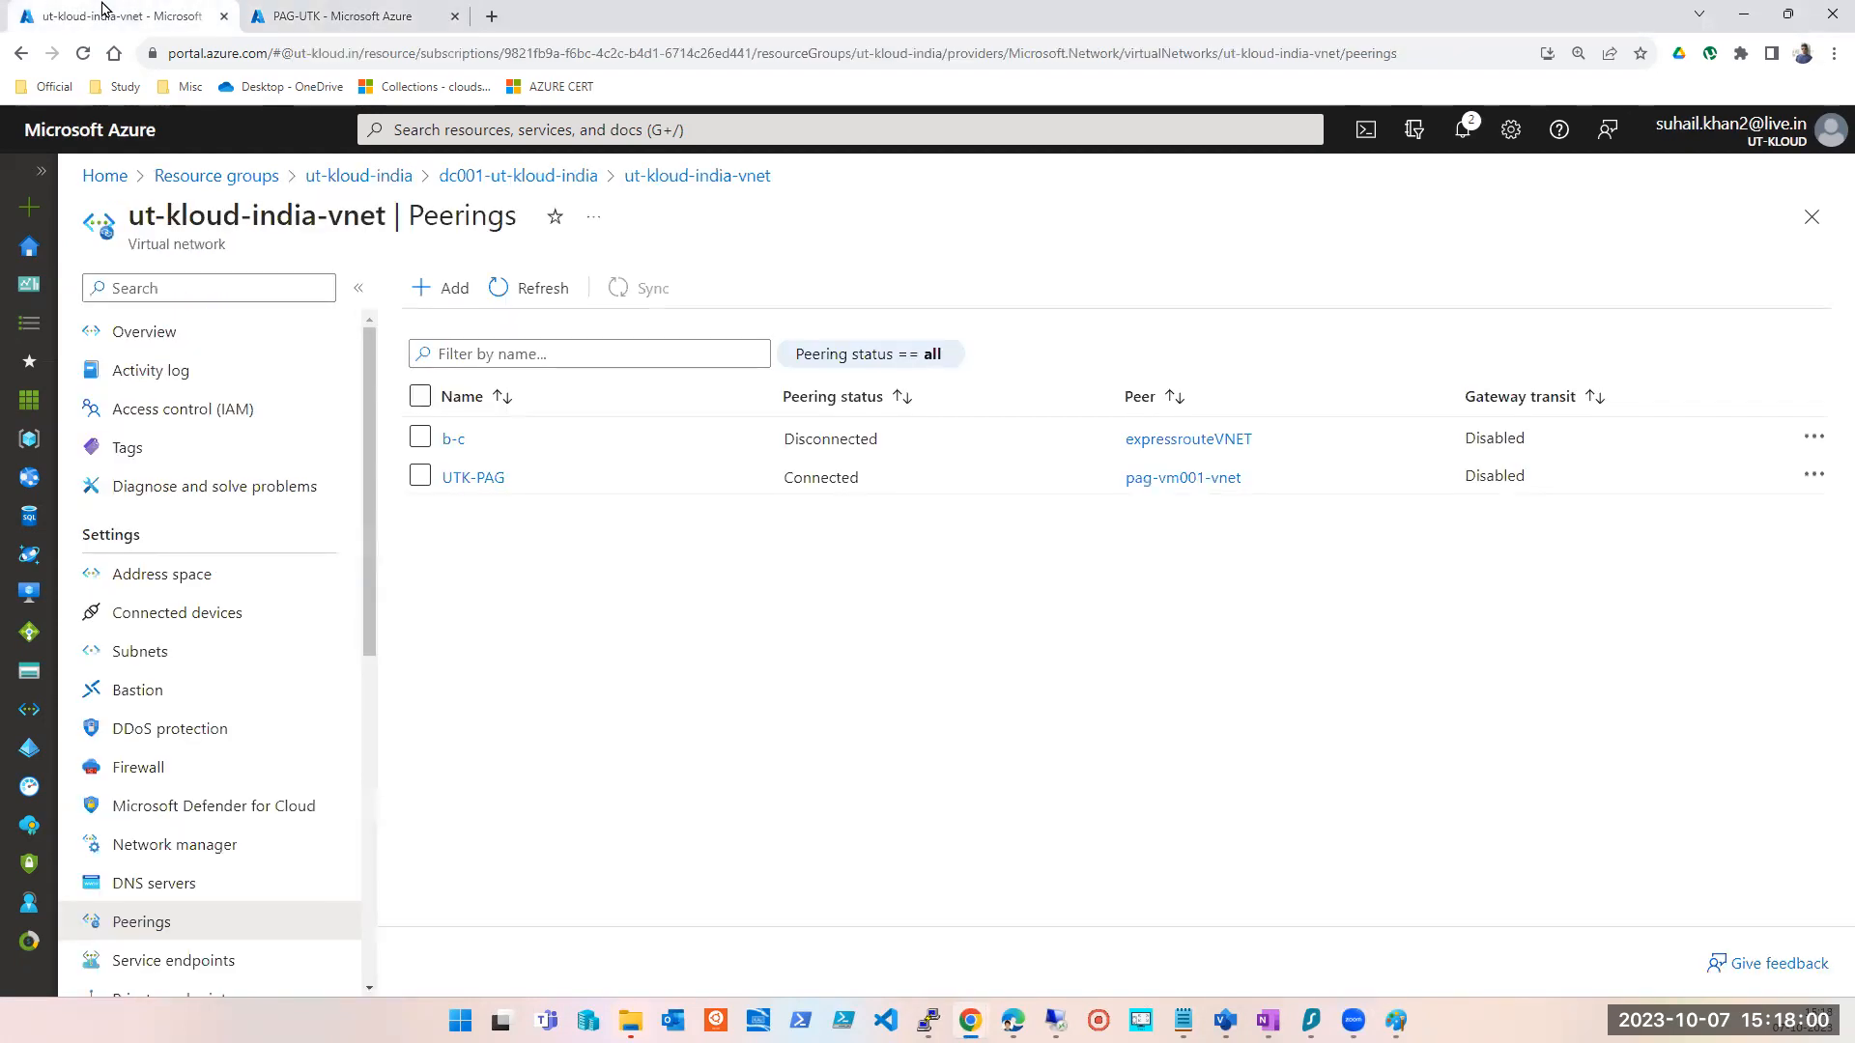
click(454, 289)
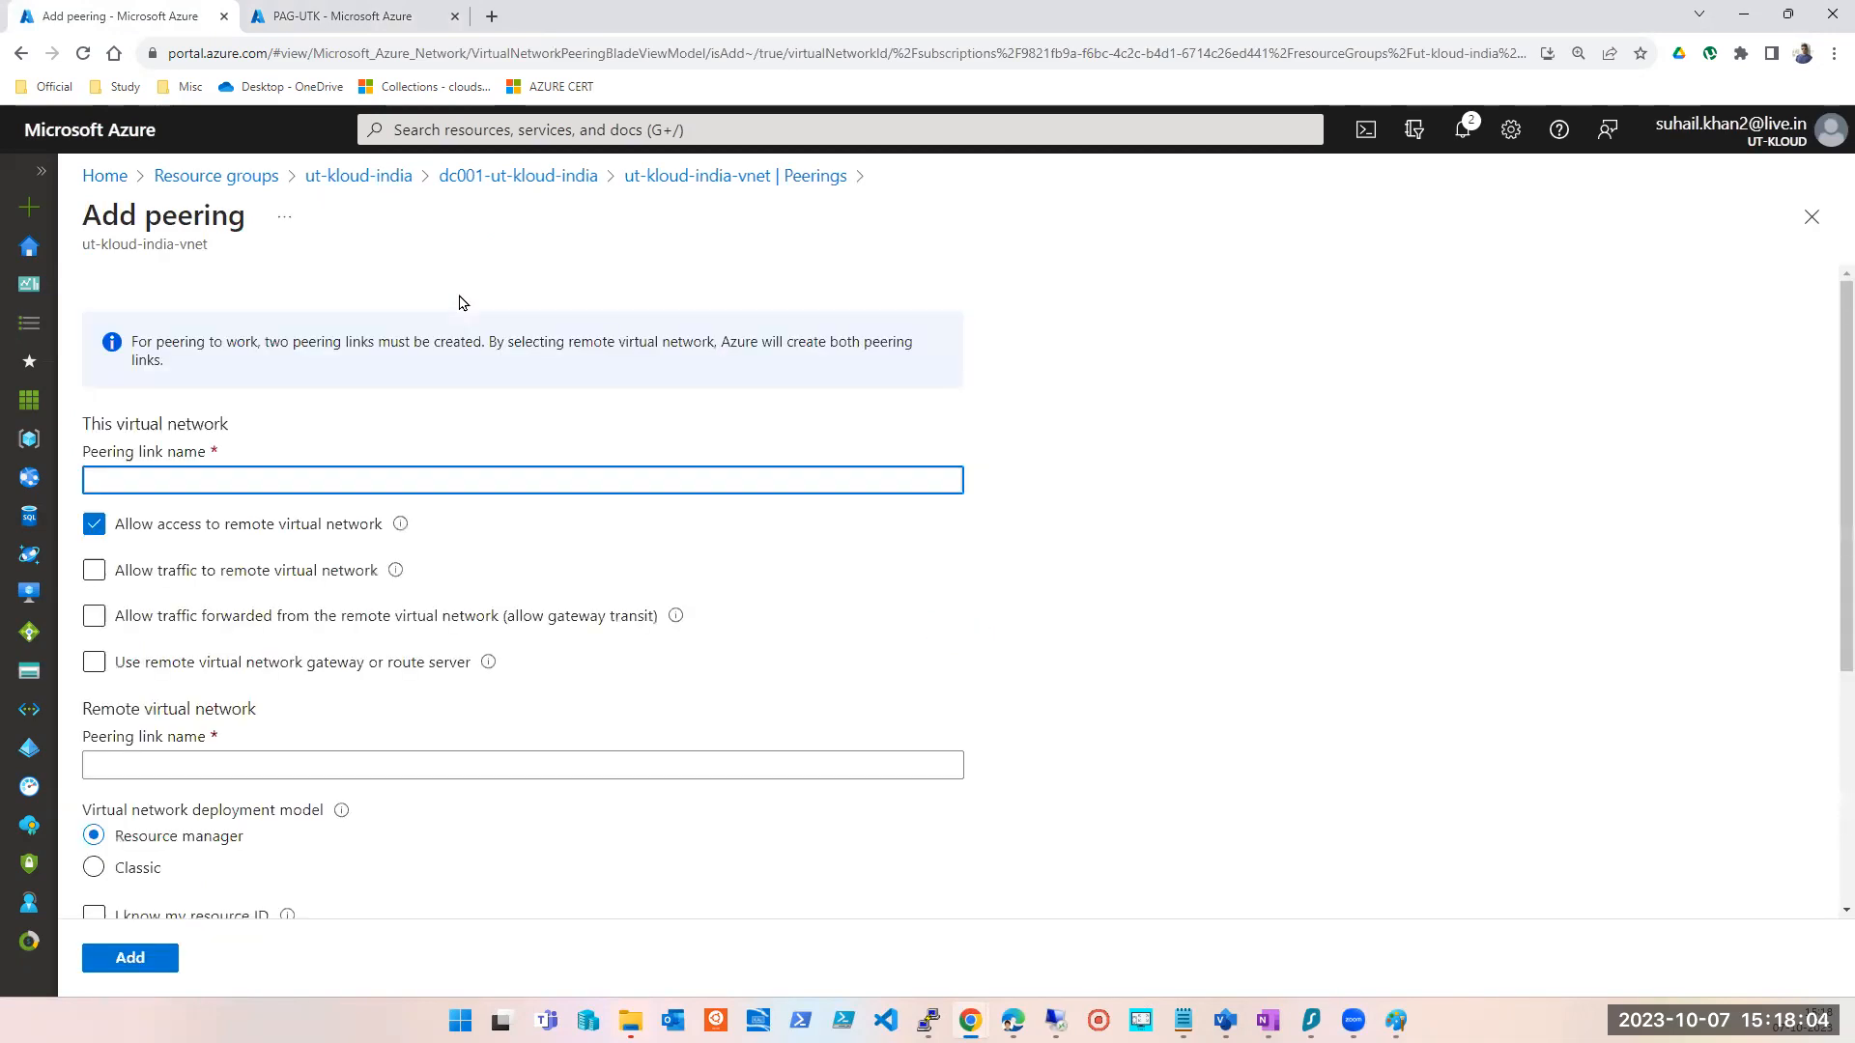
scroll(435, 676, down, 4)
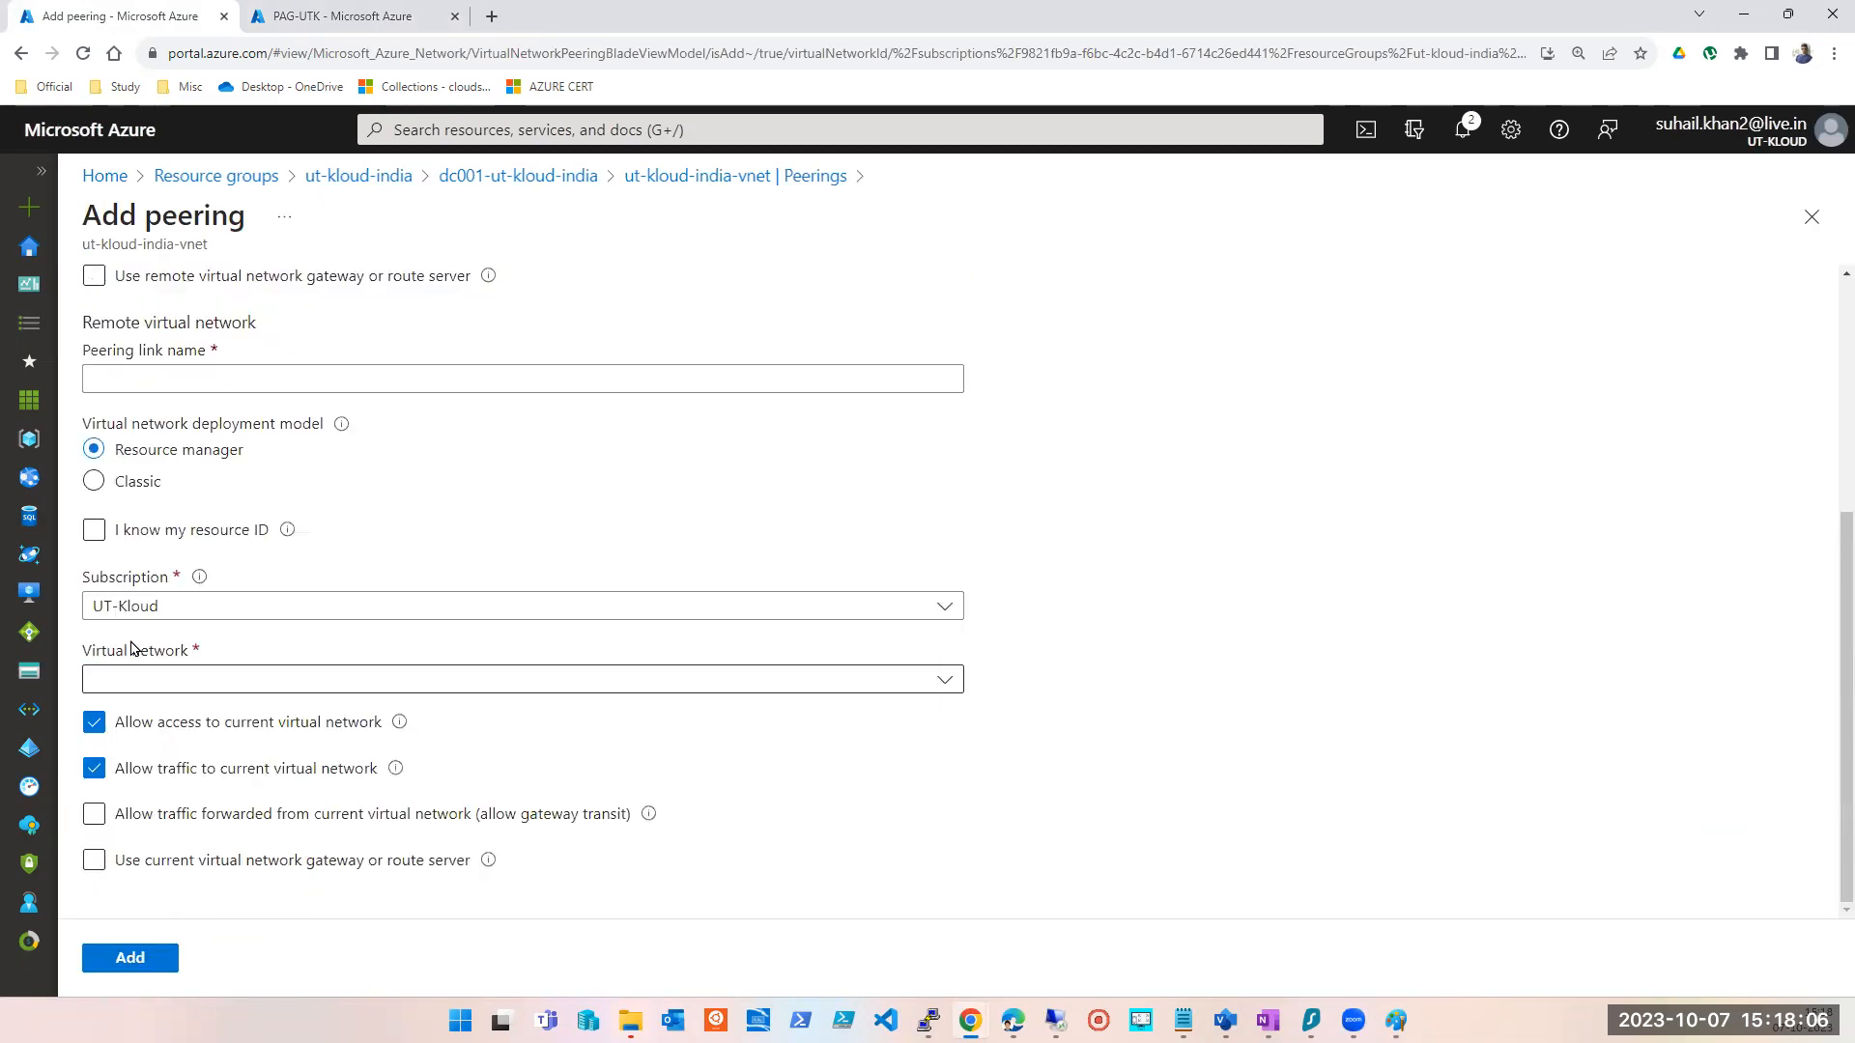
click(93, 529)
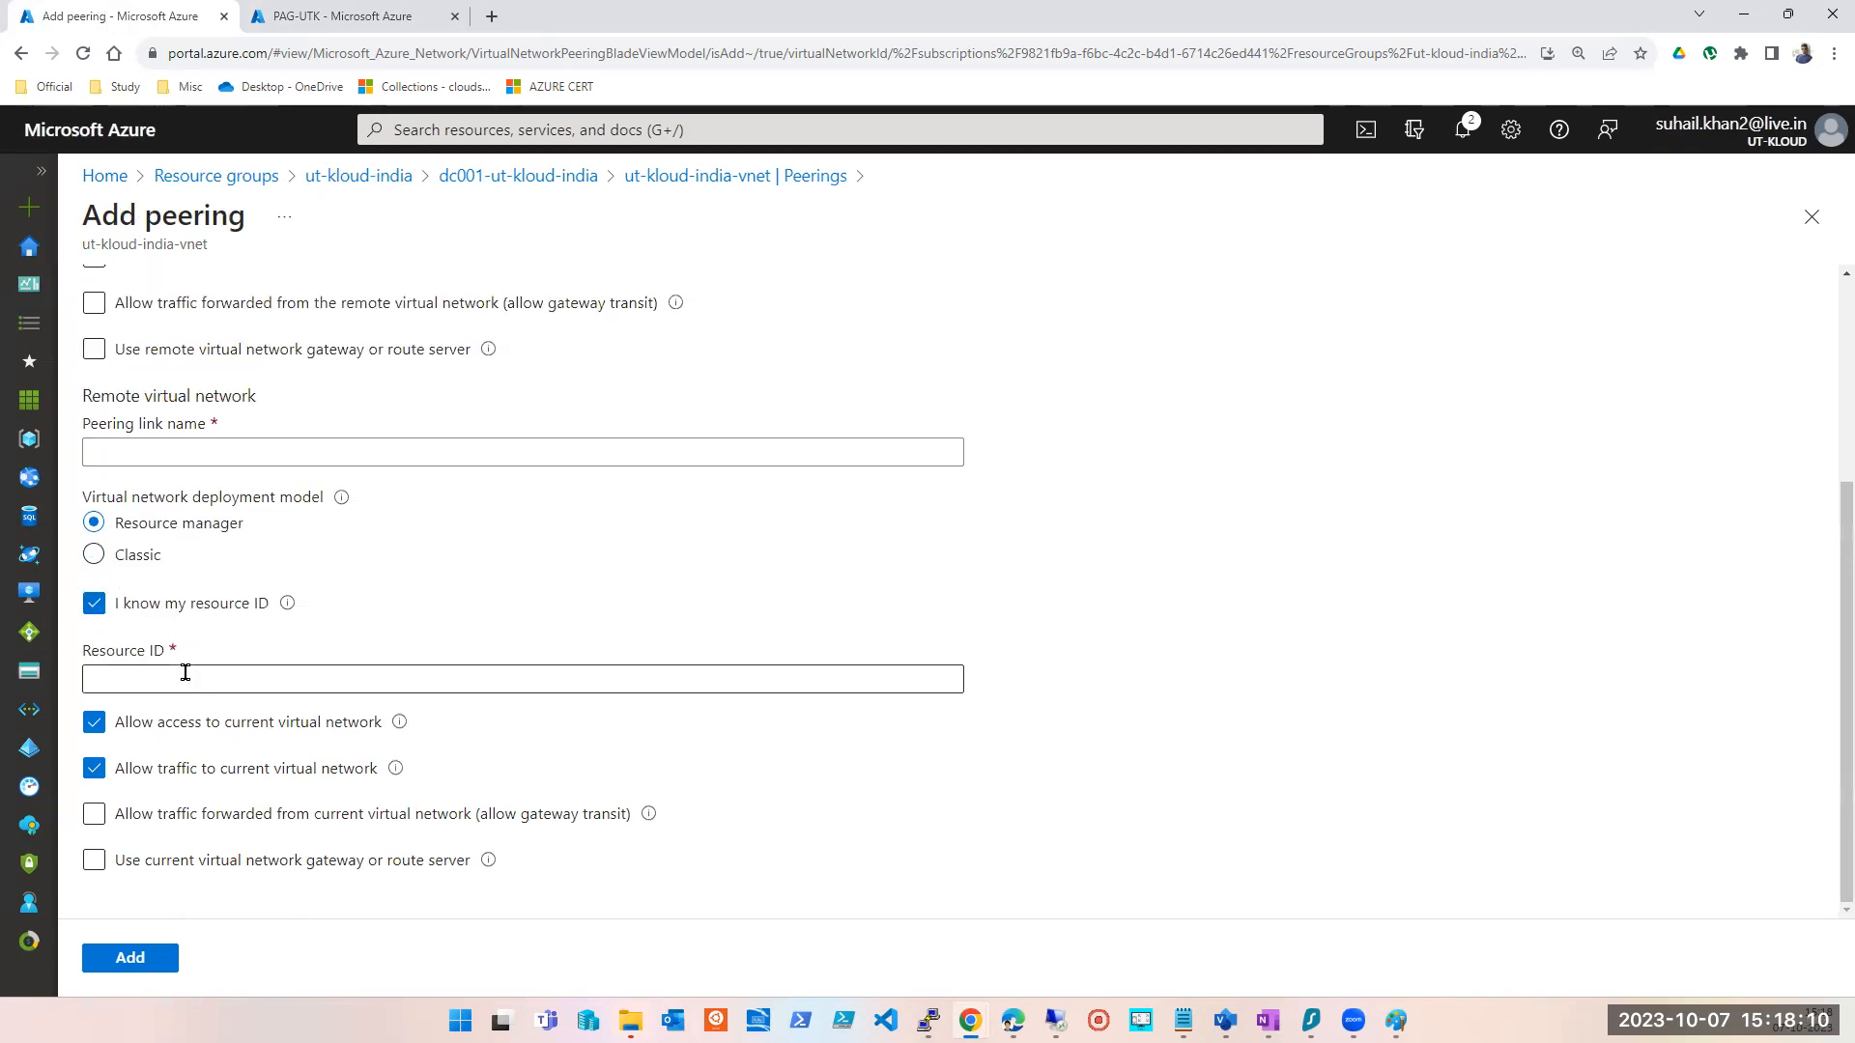
click(186, 672)
key(ctrl+v)
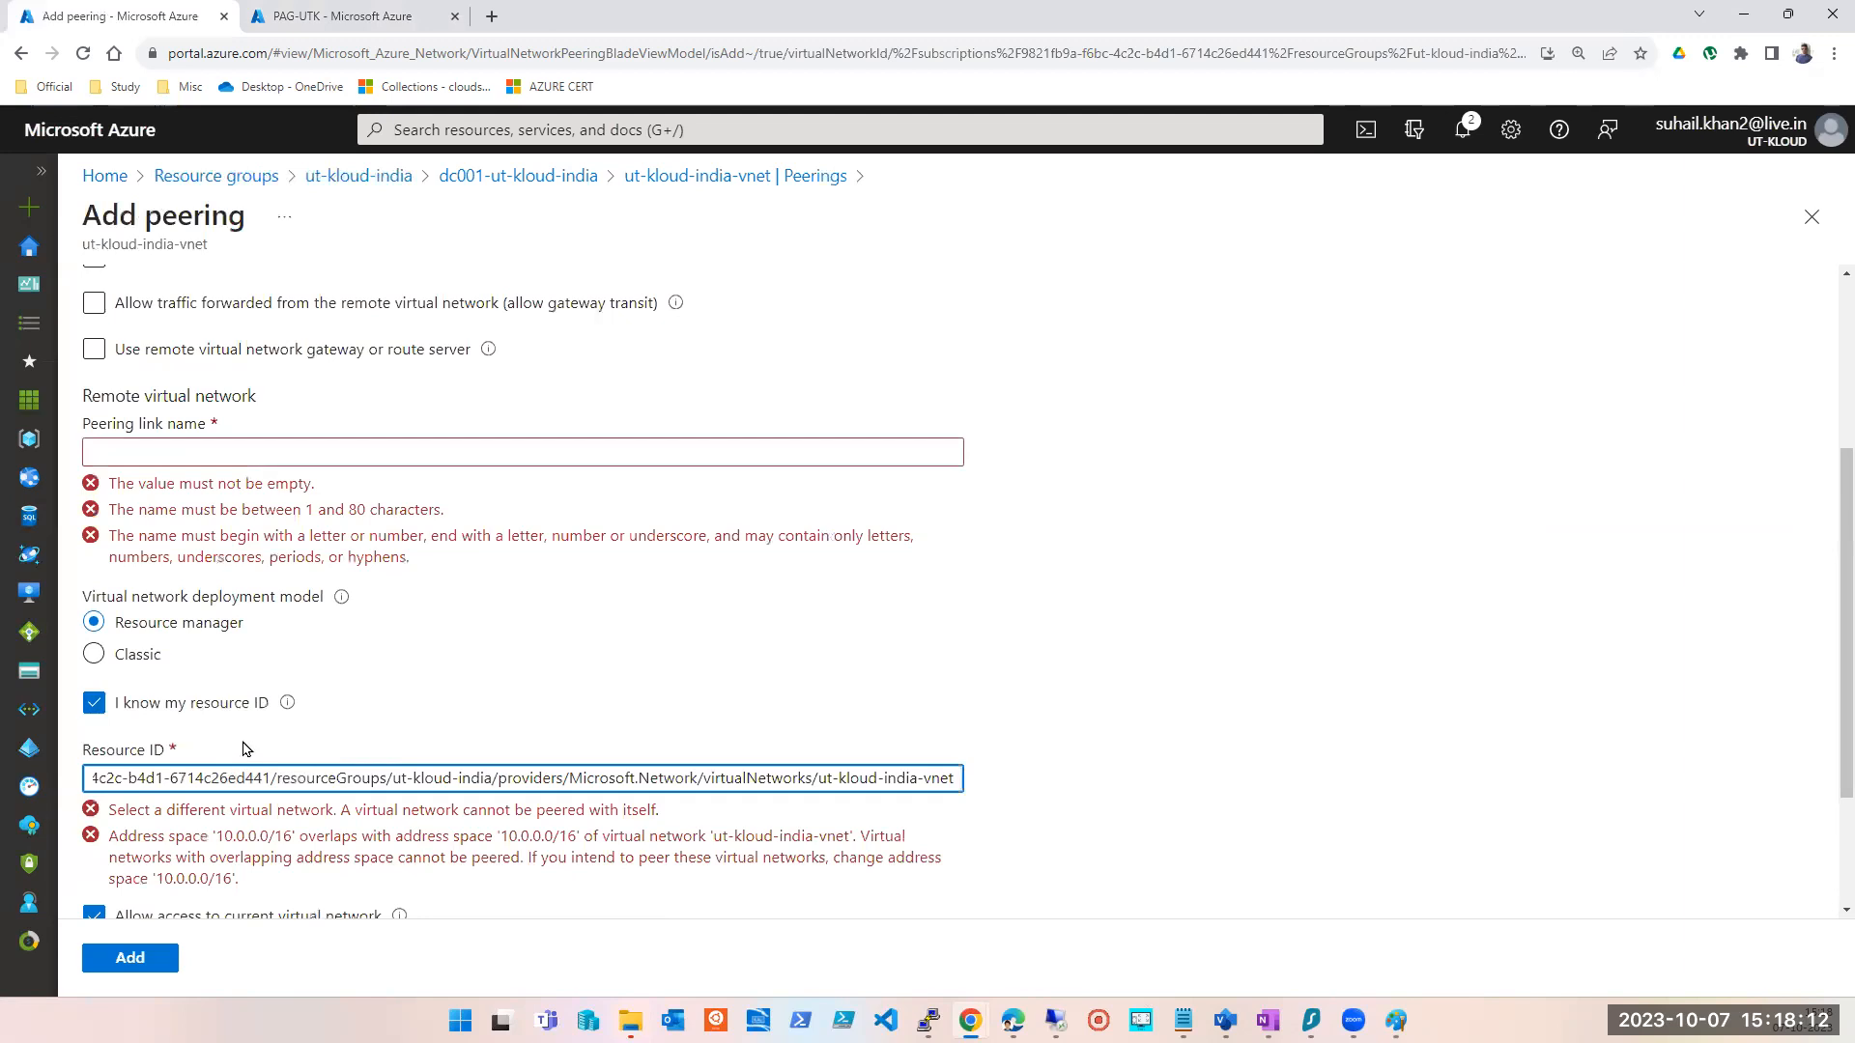
- Name the remote peering link sdfsd and the local one sdfgsd, allowing traffic to the remote virtual network
click(242, 455)
text(sdfsd)
scroll(113, 585, up, 3)
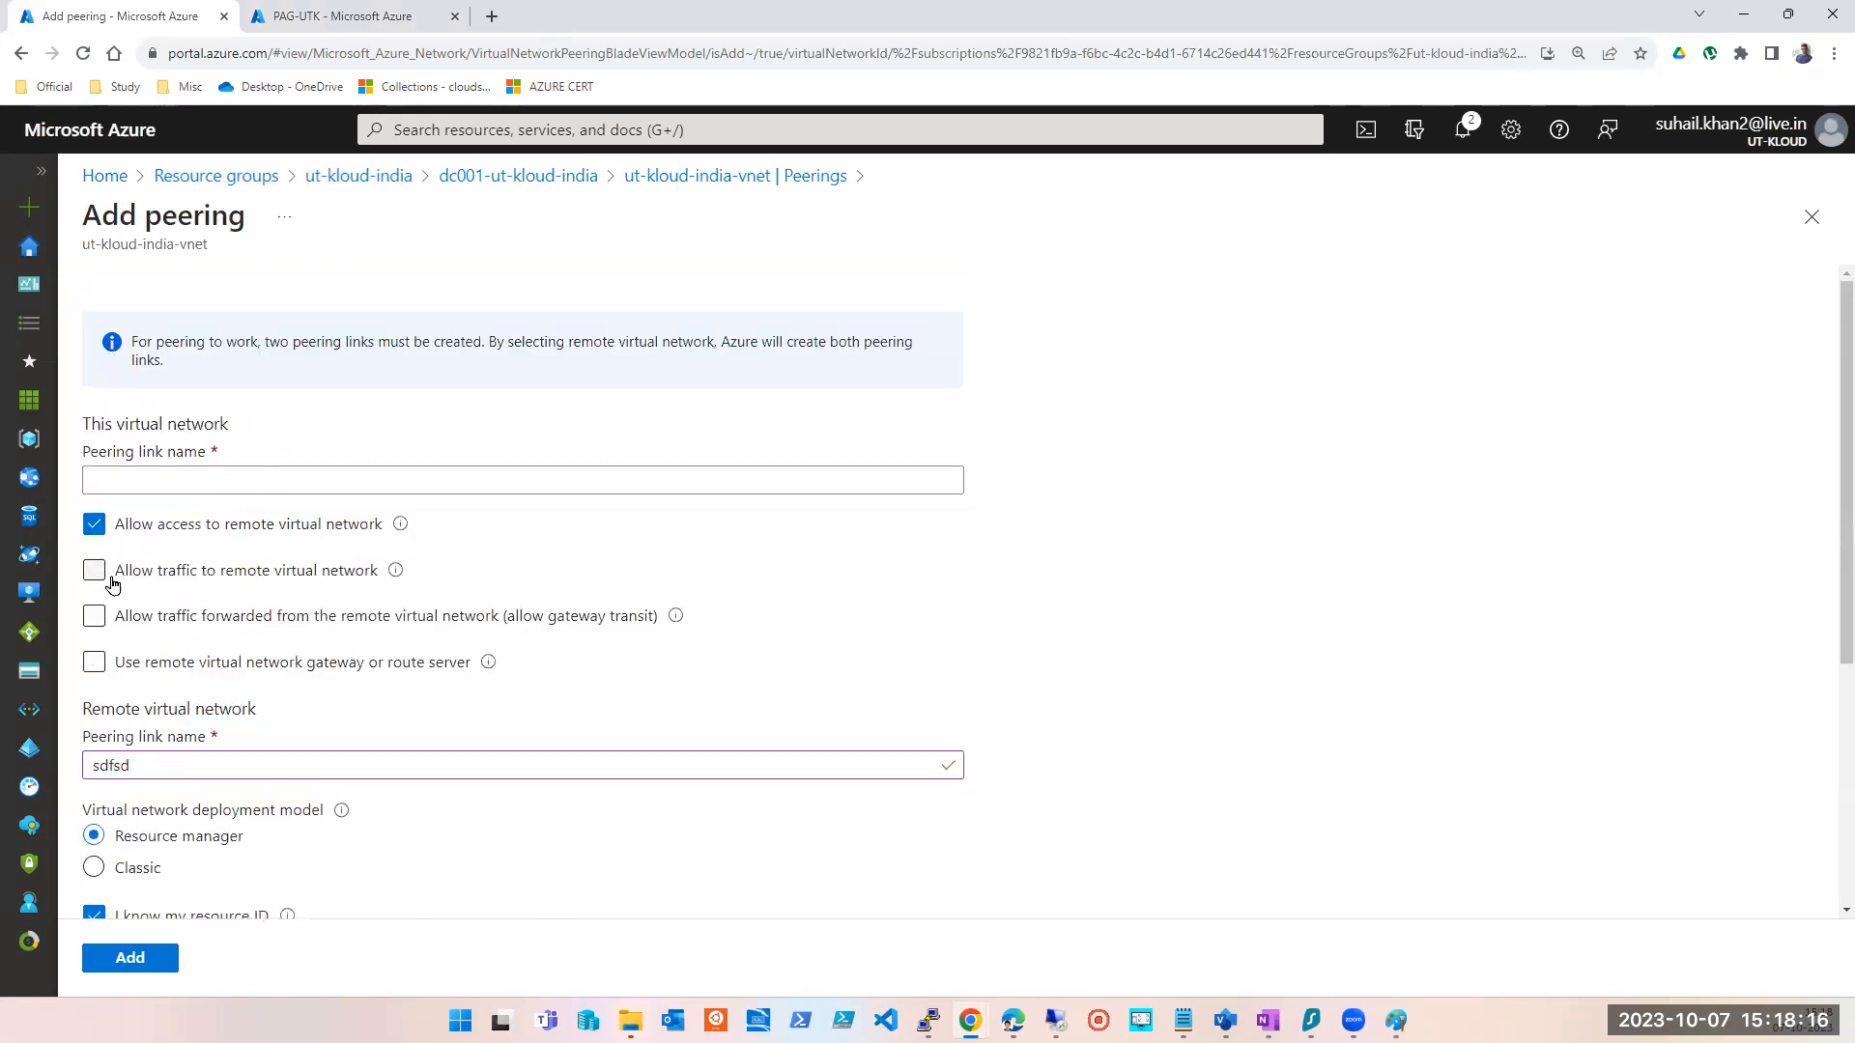
scroll(113, 585, down, 4)
click(94, 790)
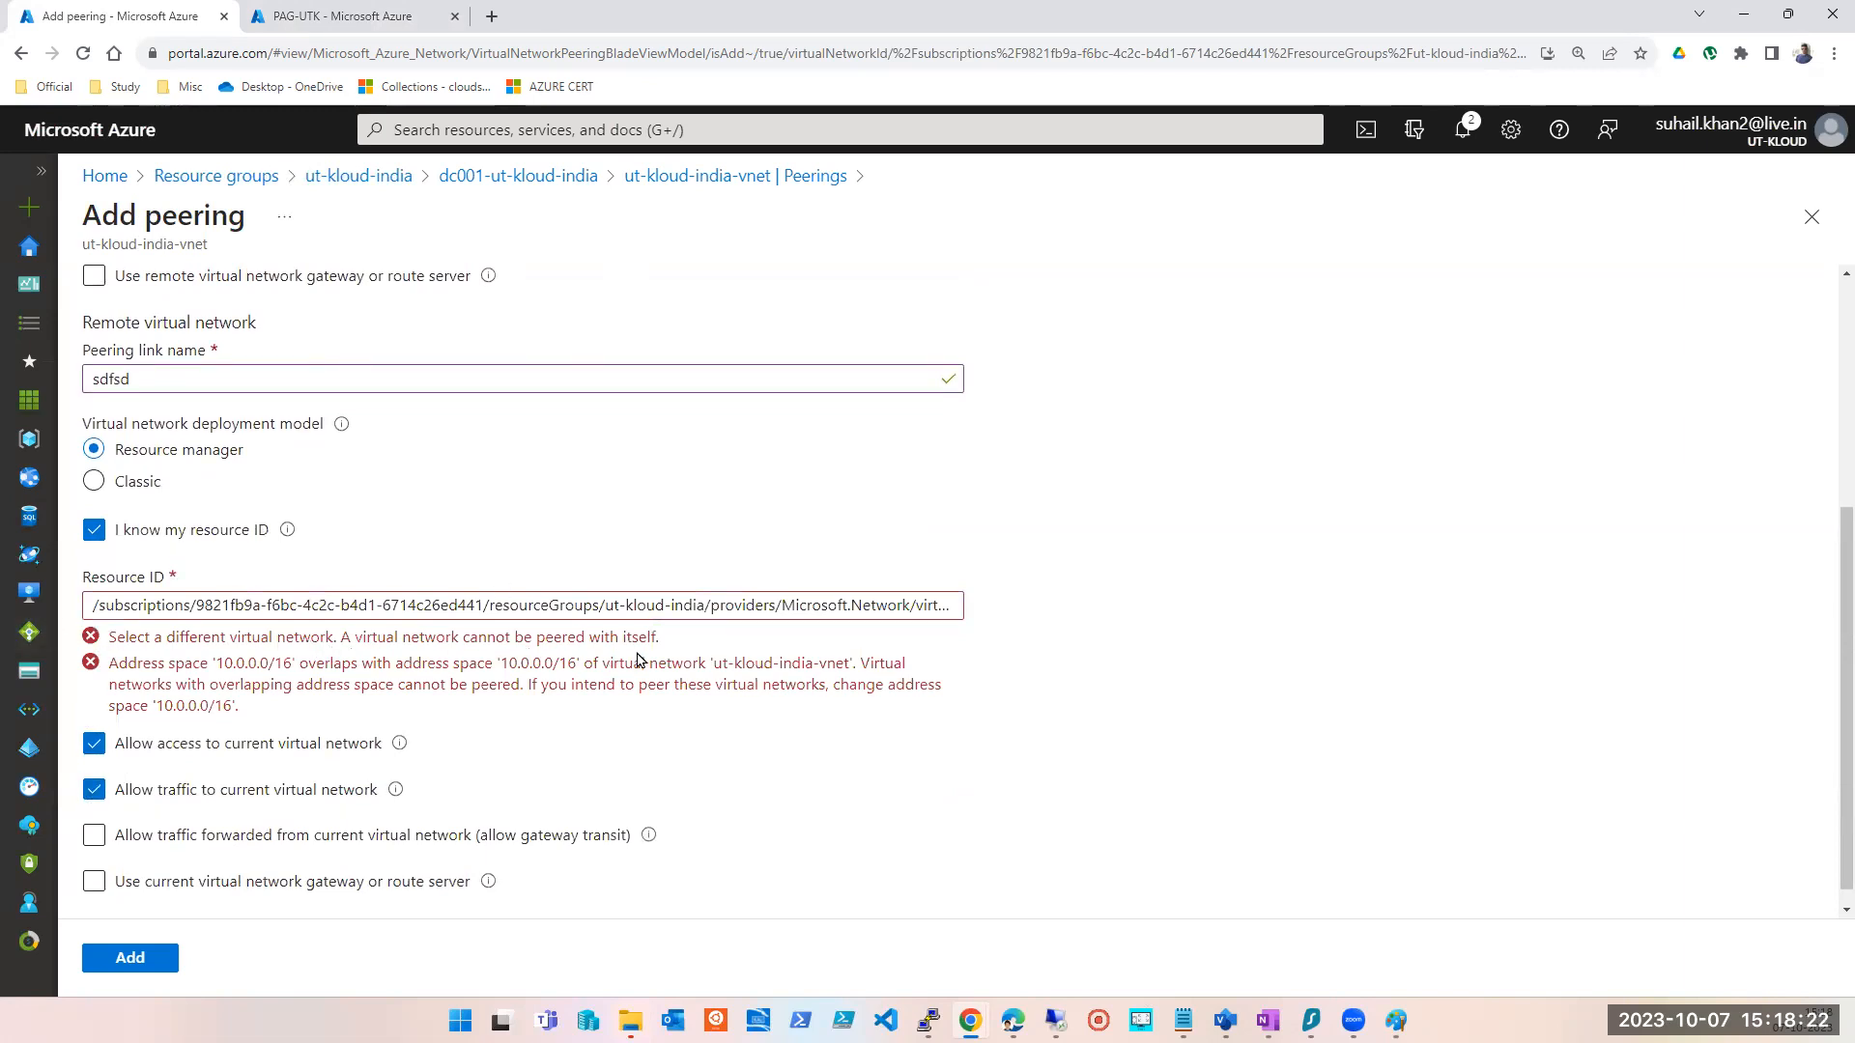
scroll(140, 366, up, 3)
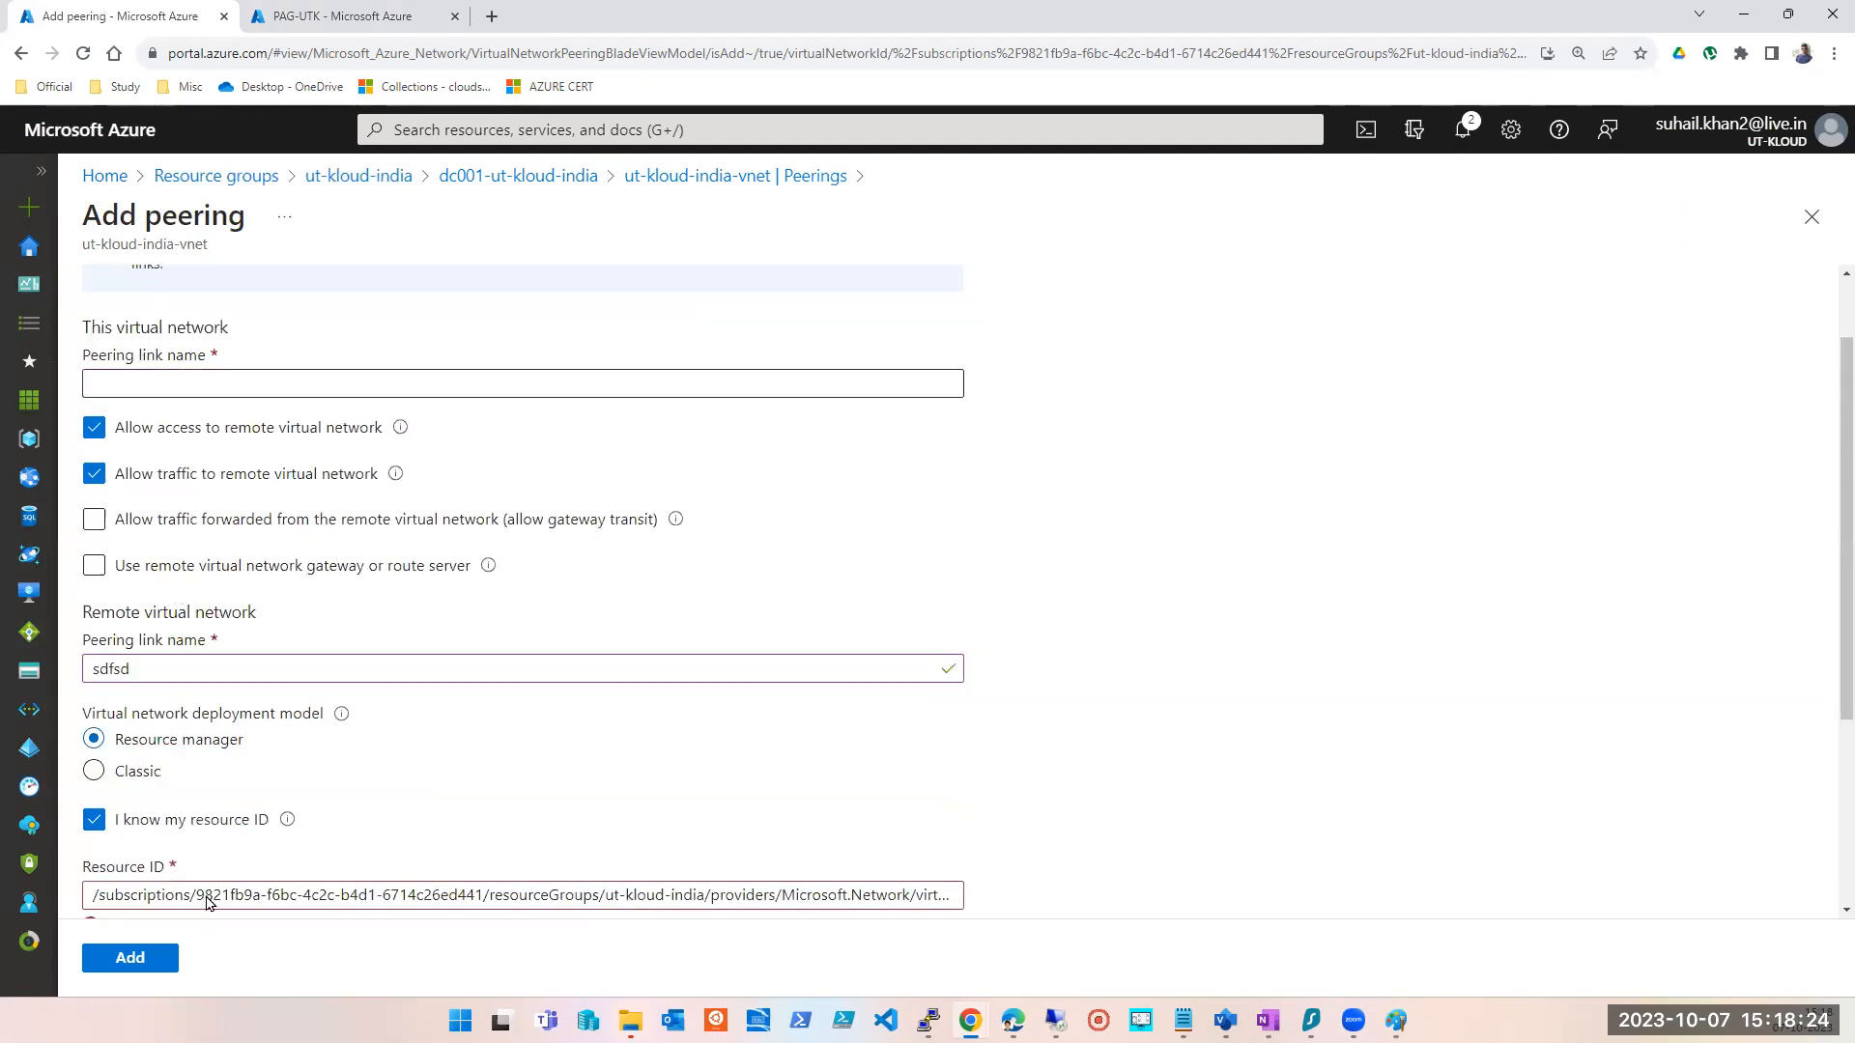
click(183, 384)
text(sdfgsd)
scroll(287, 511, down, 3)
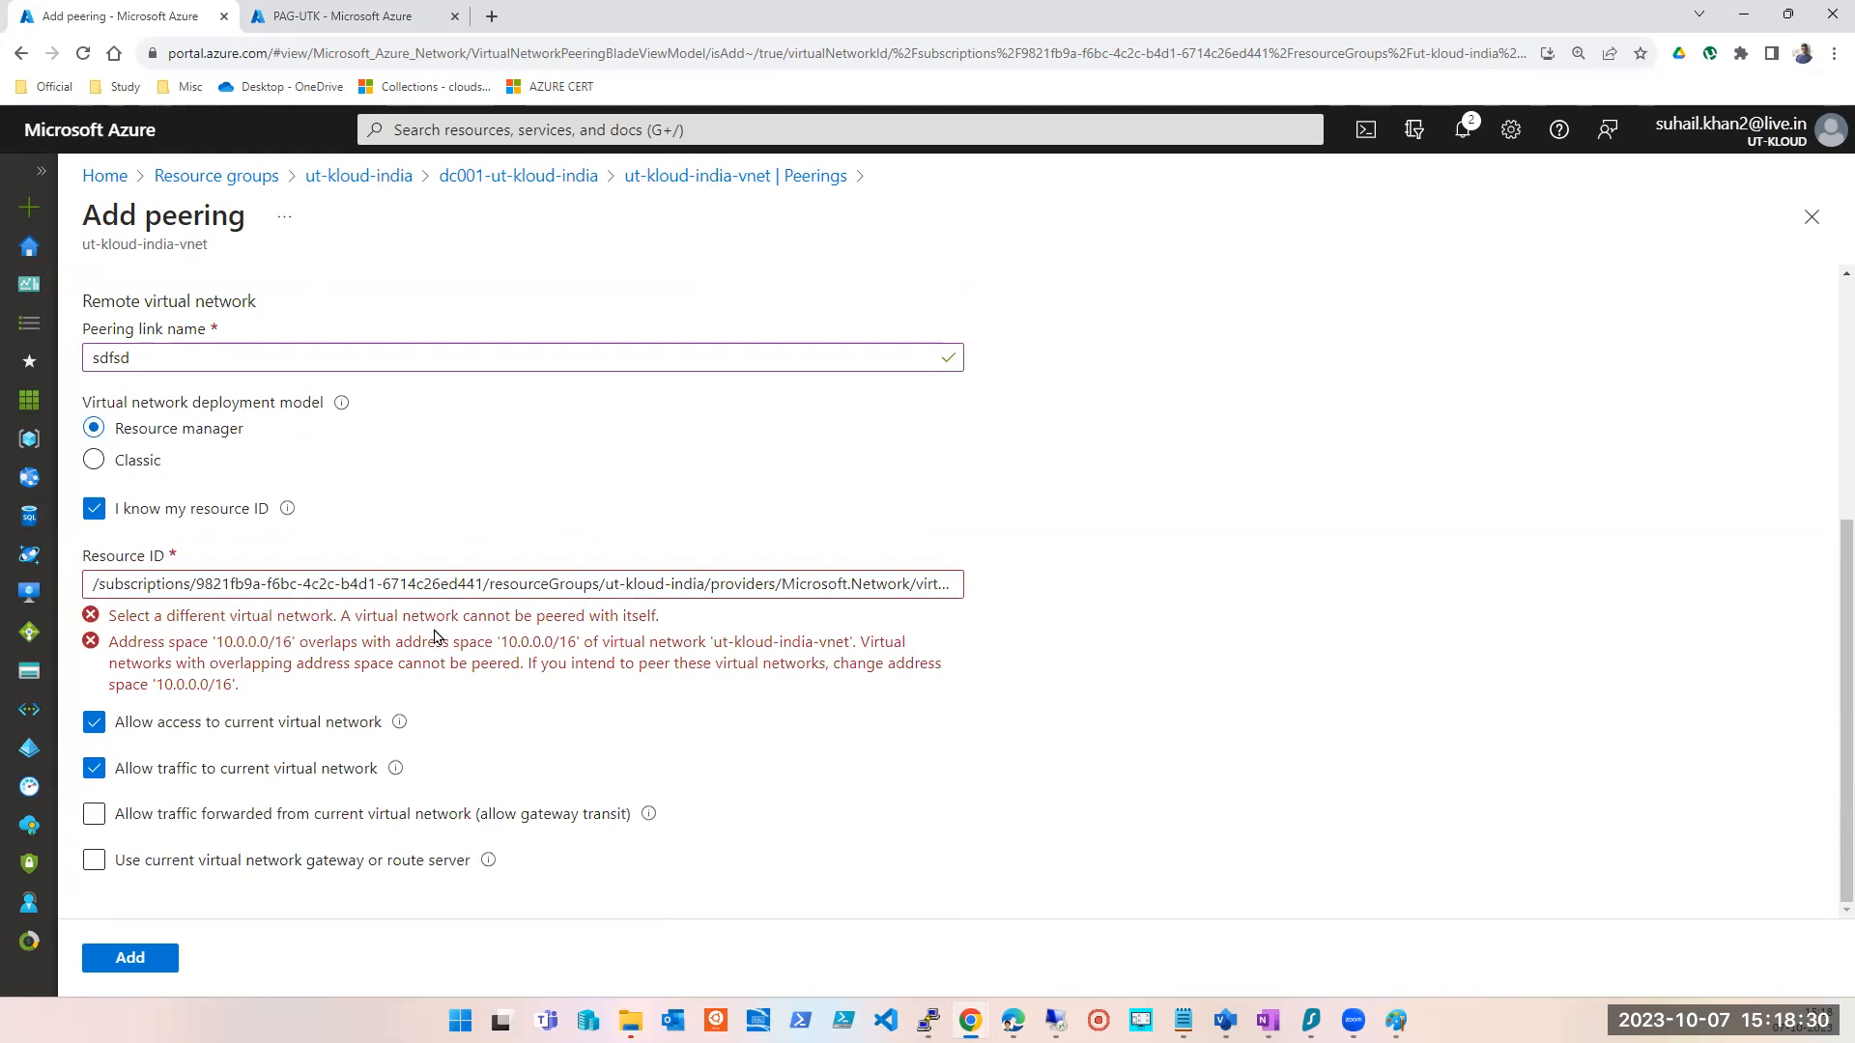
- Turn off the resource ID option to view the UT-Kloud subscription's virtual network choices, and turn the option back on
click(94, 510)
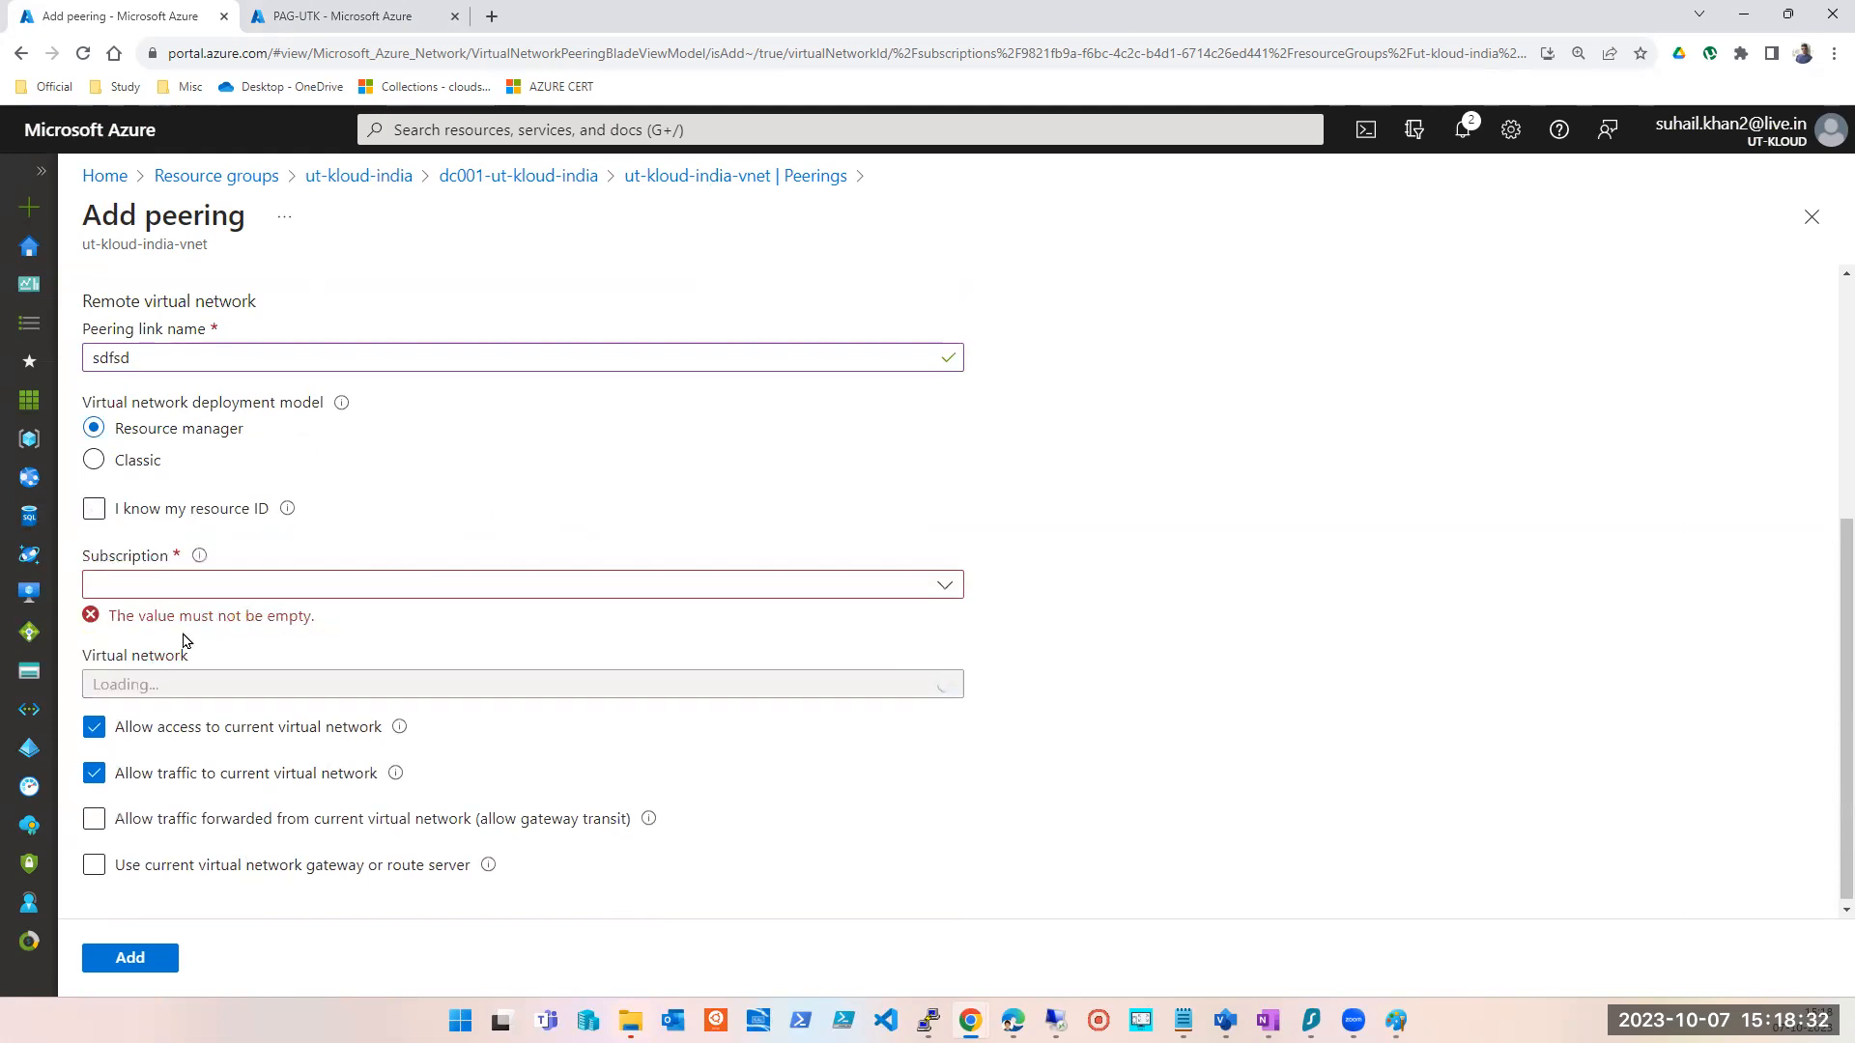
click(172, 590)
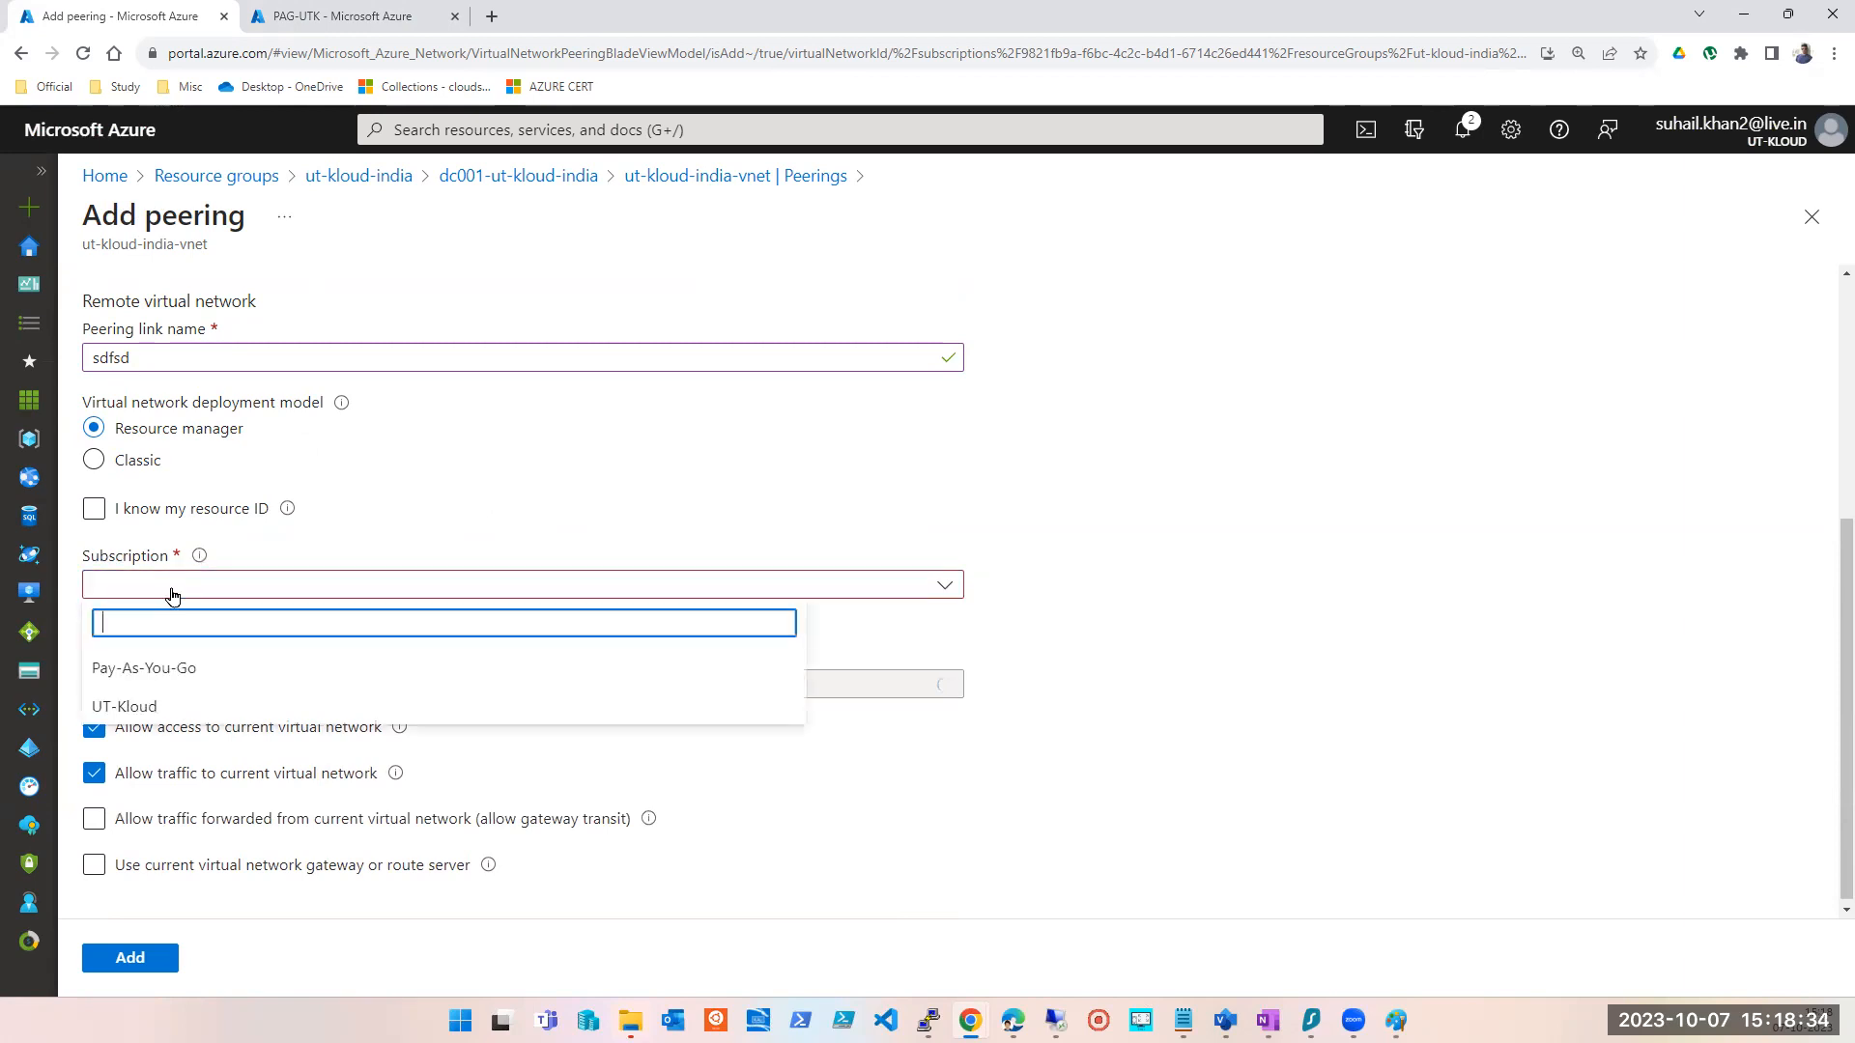
click(180, 706)
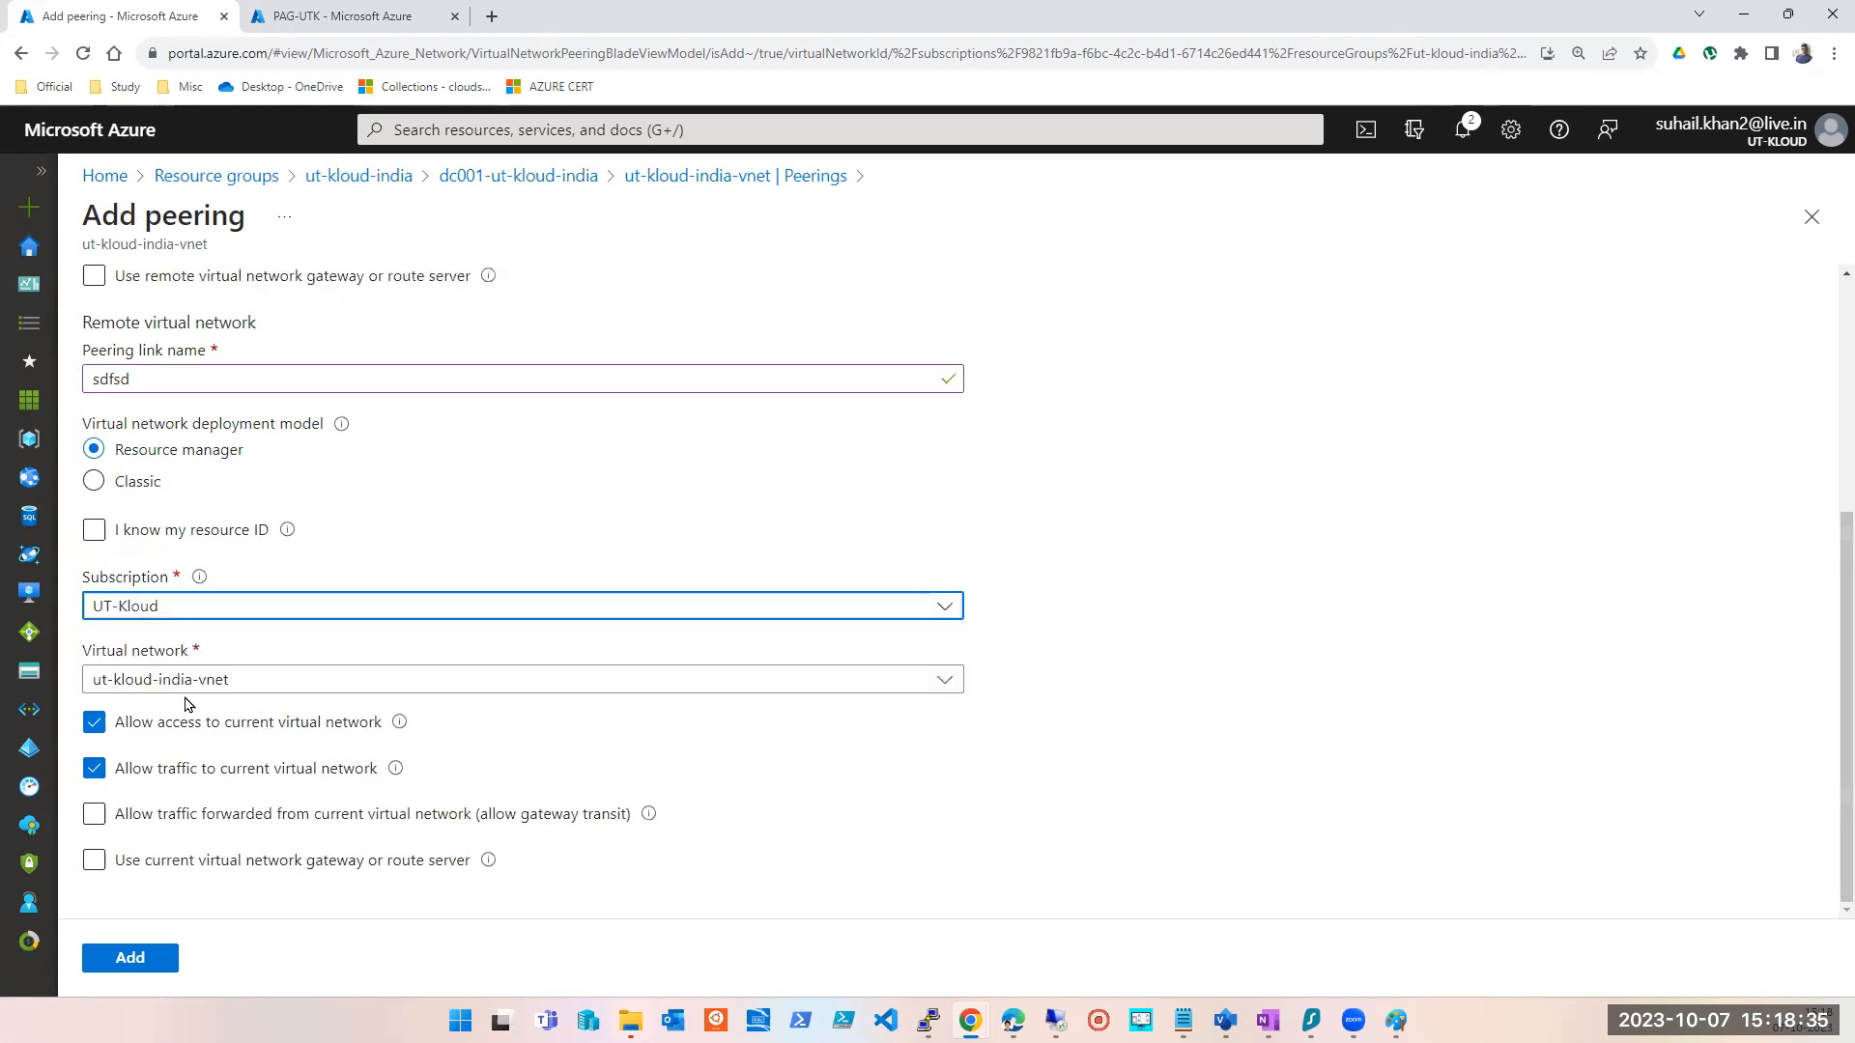
click(240, 692)
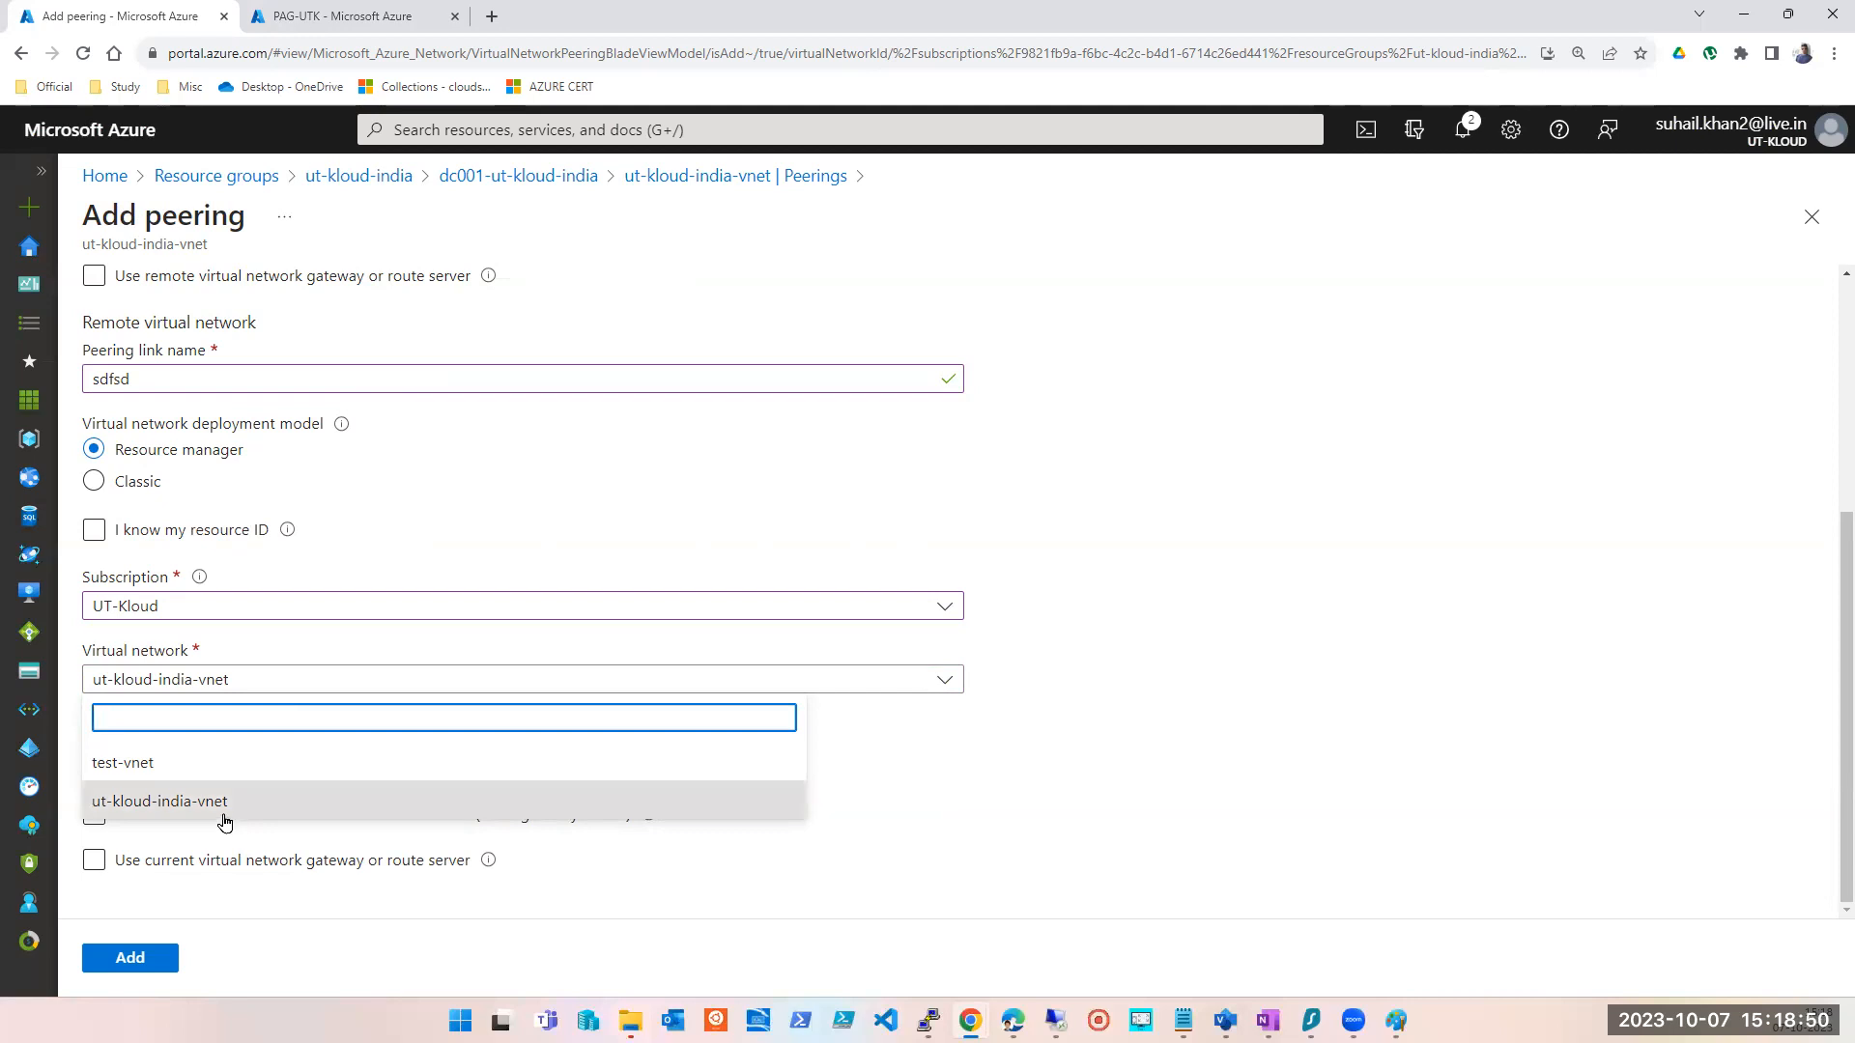
click(93, 539)
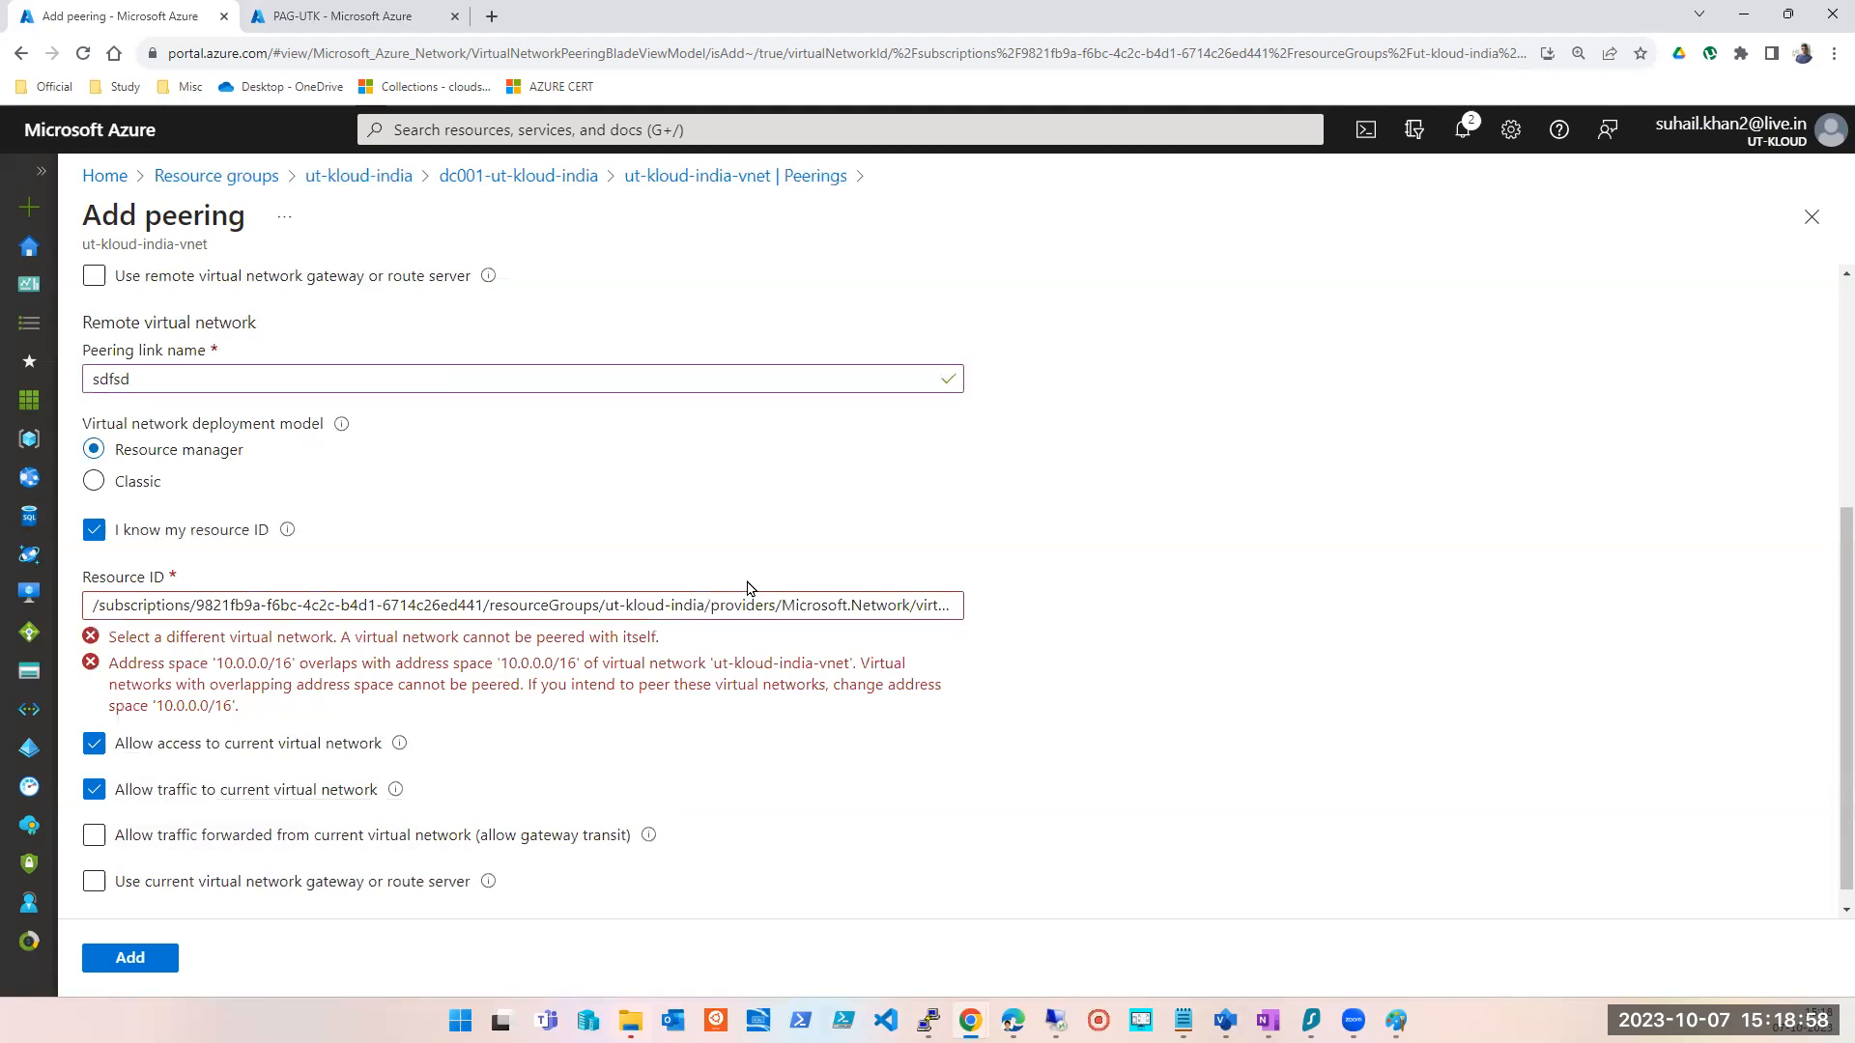
- Open the overview of ut-kloud-india-vnet from the virtual networks list in the other portal session
click(324, 17)
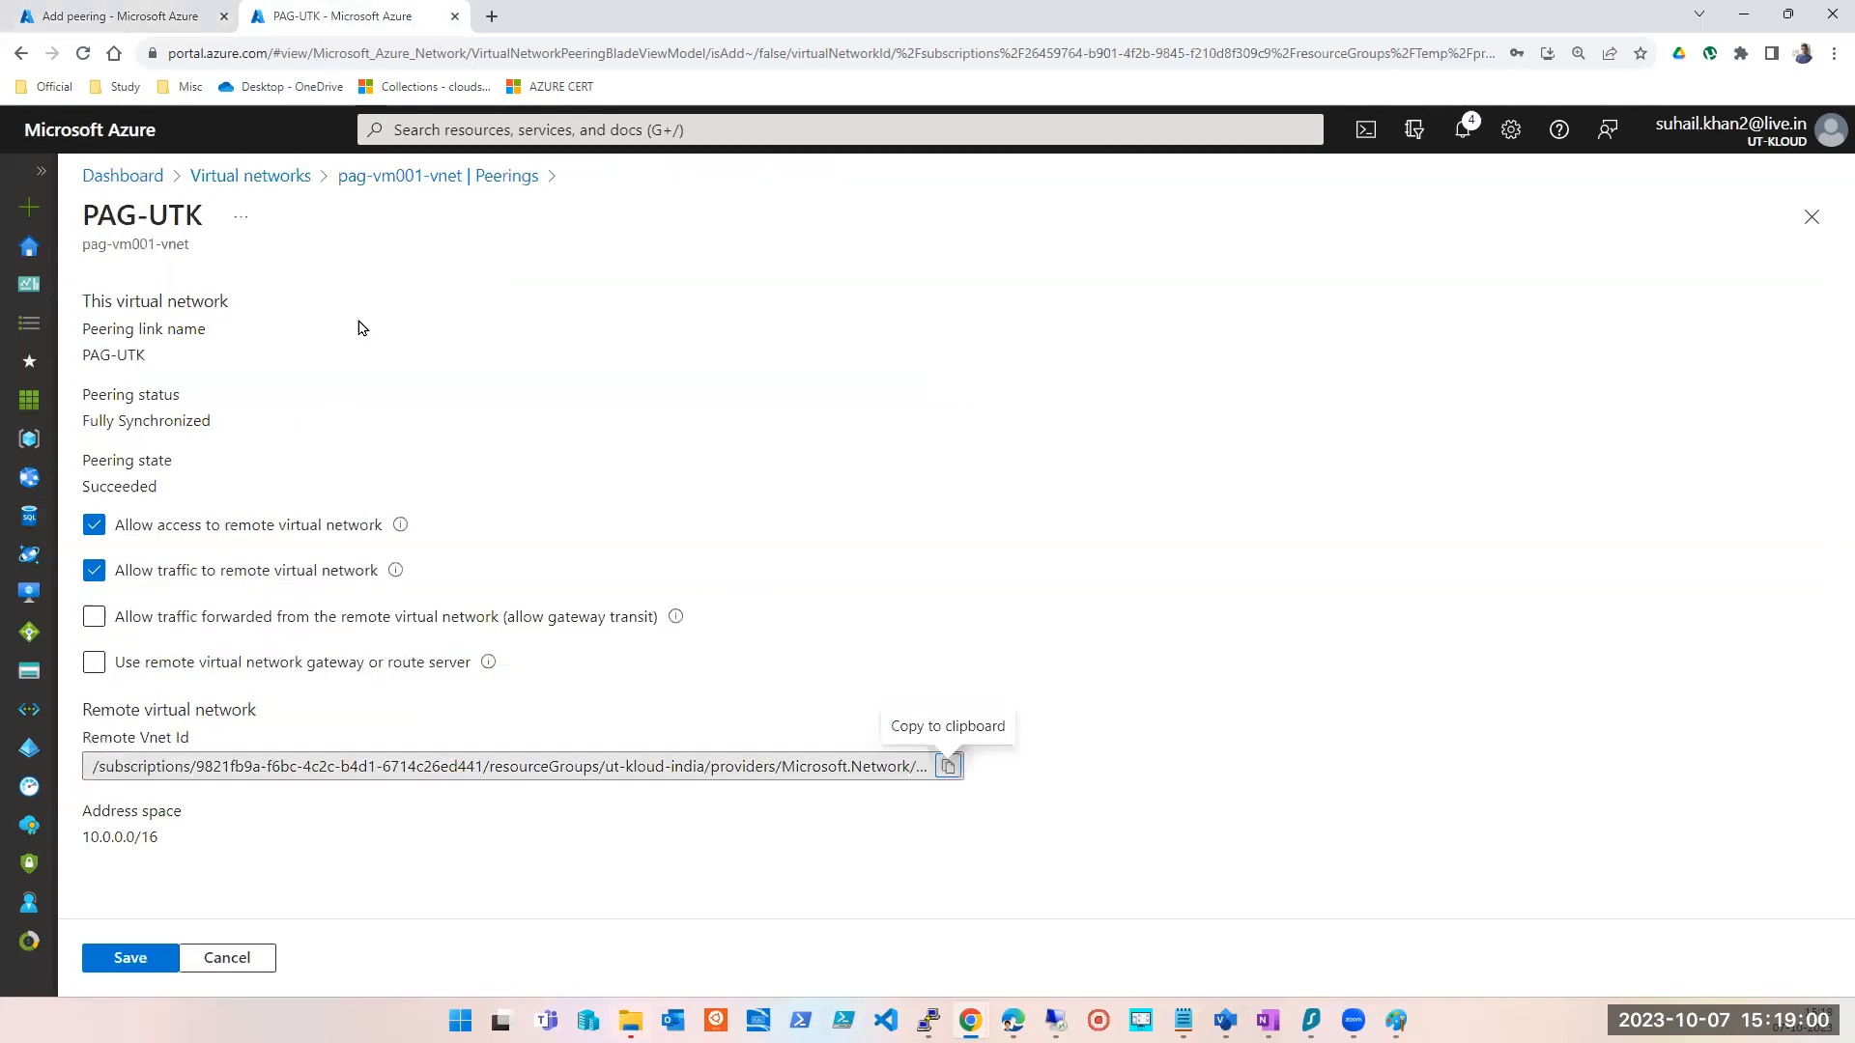
click(488, 131)
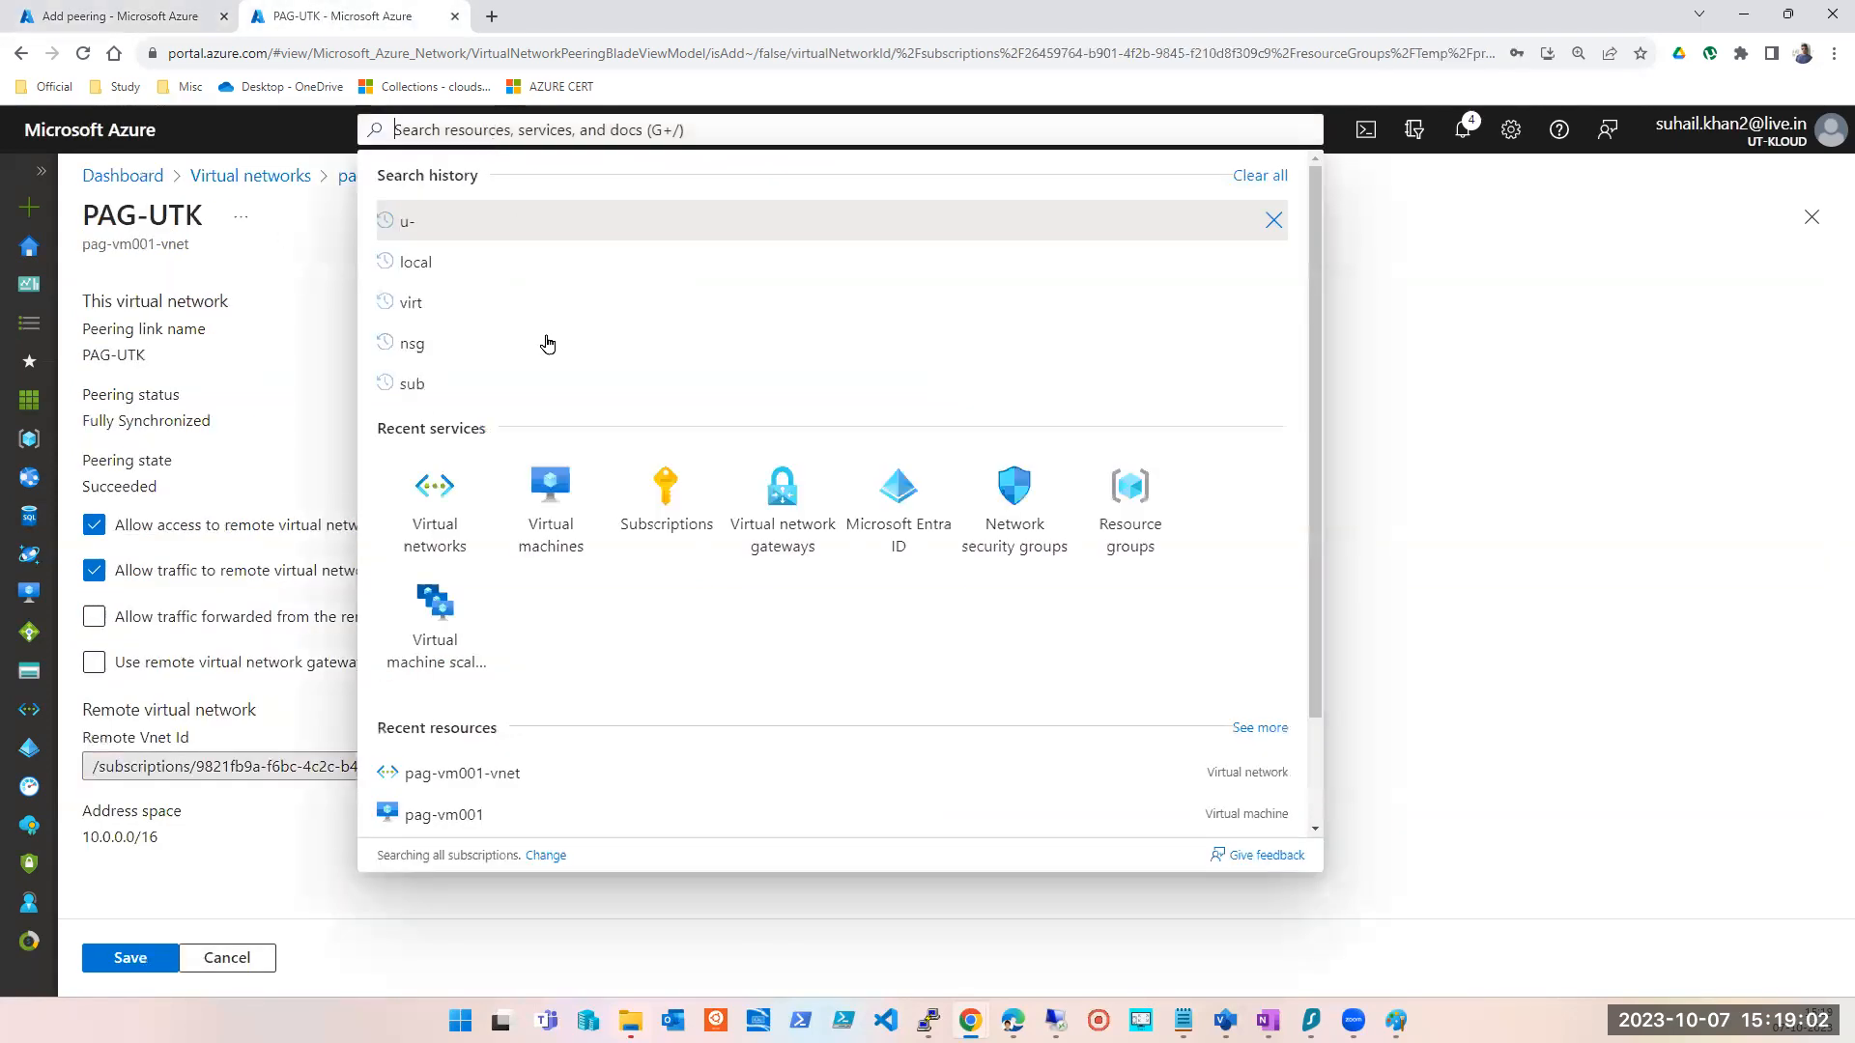
click(450, 524)
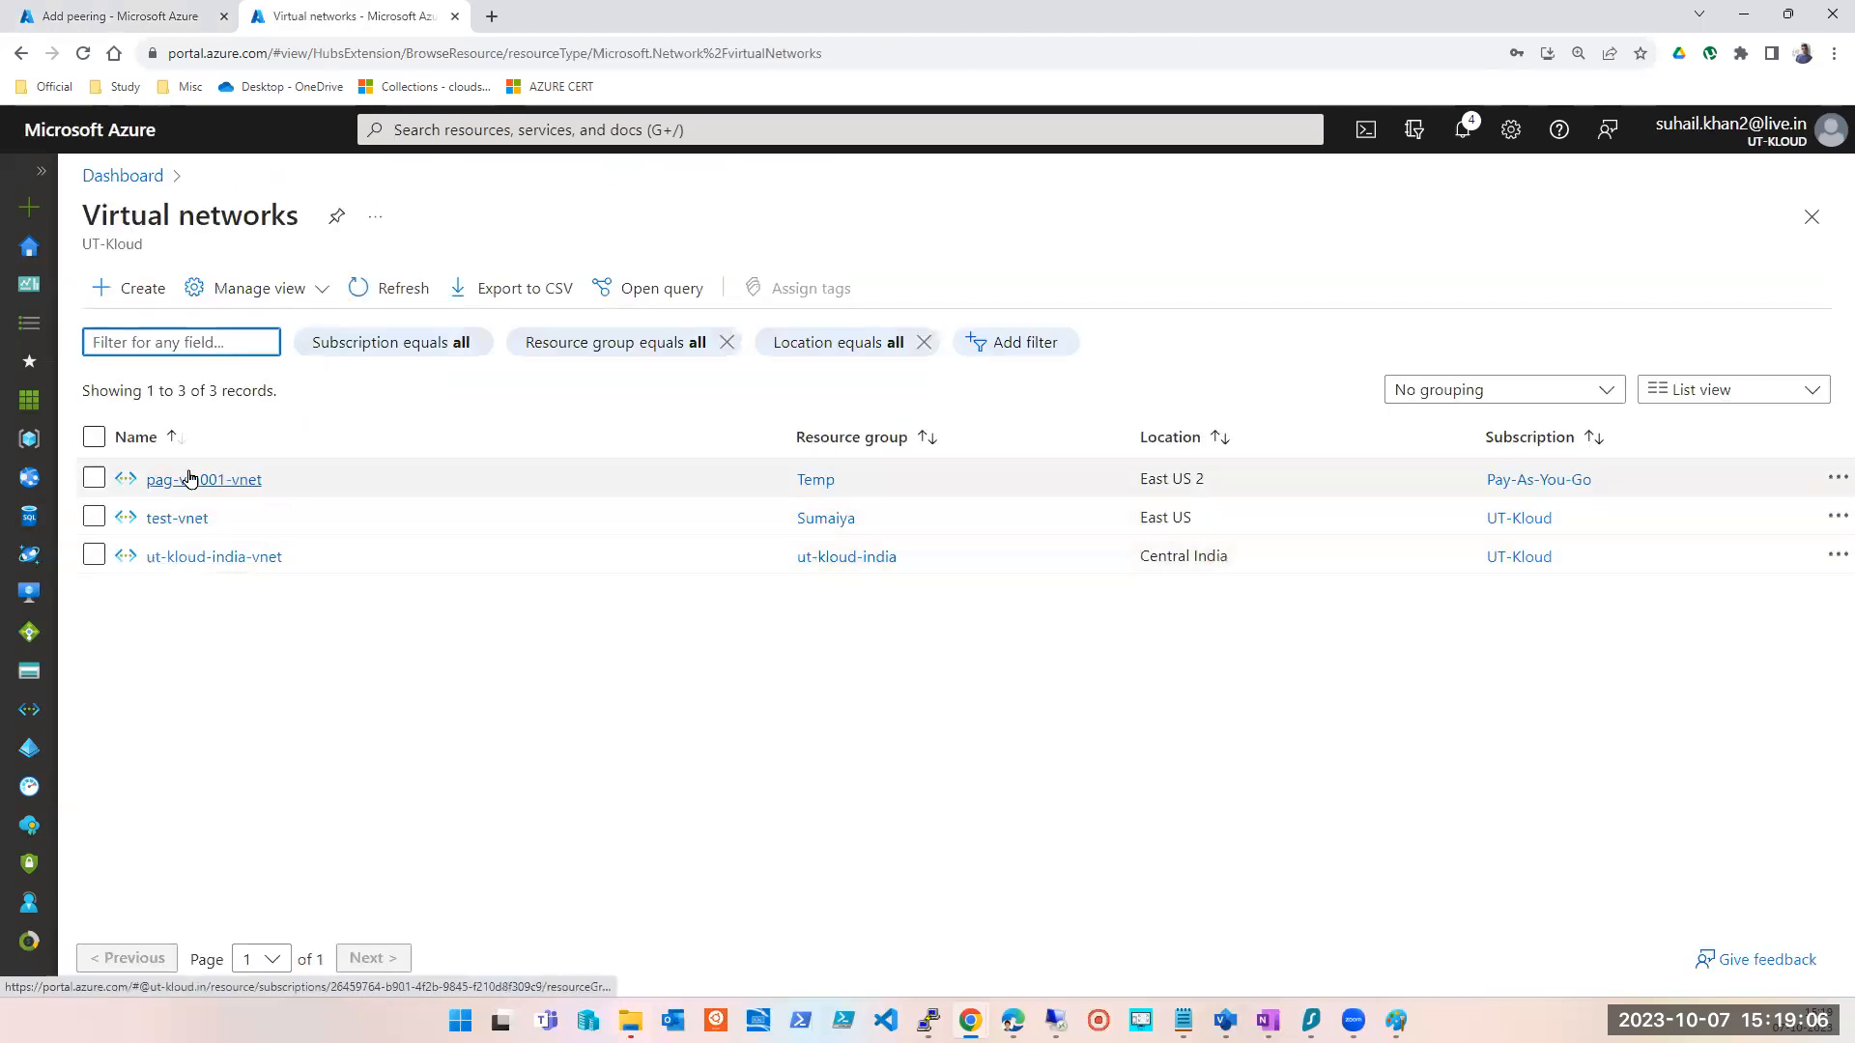
click(193, 559)
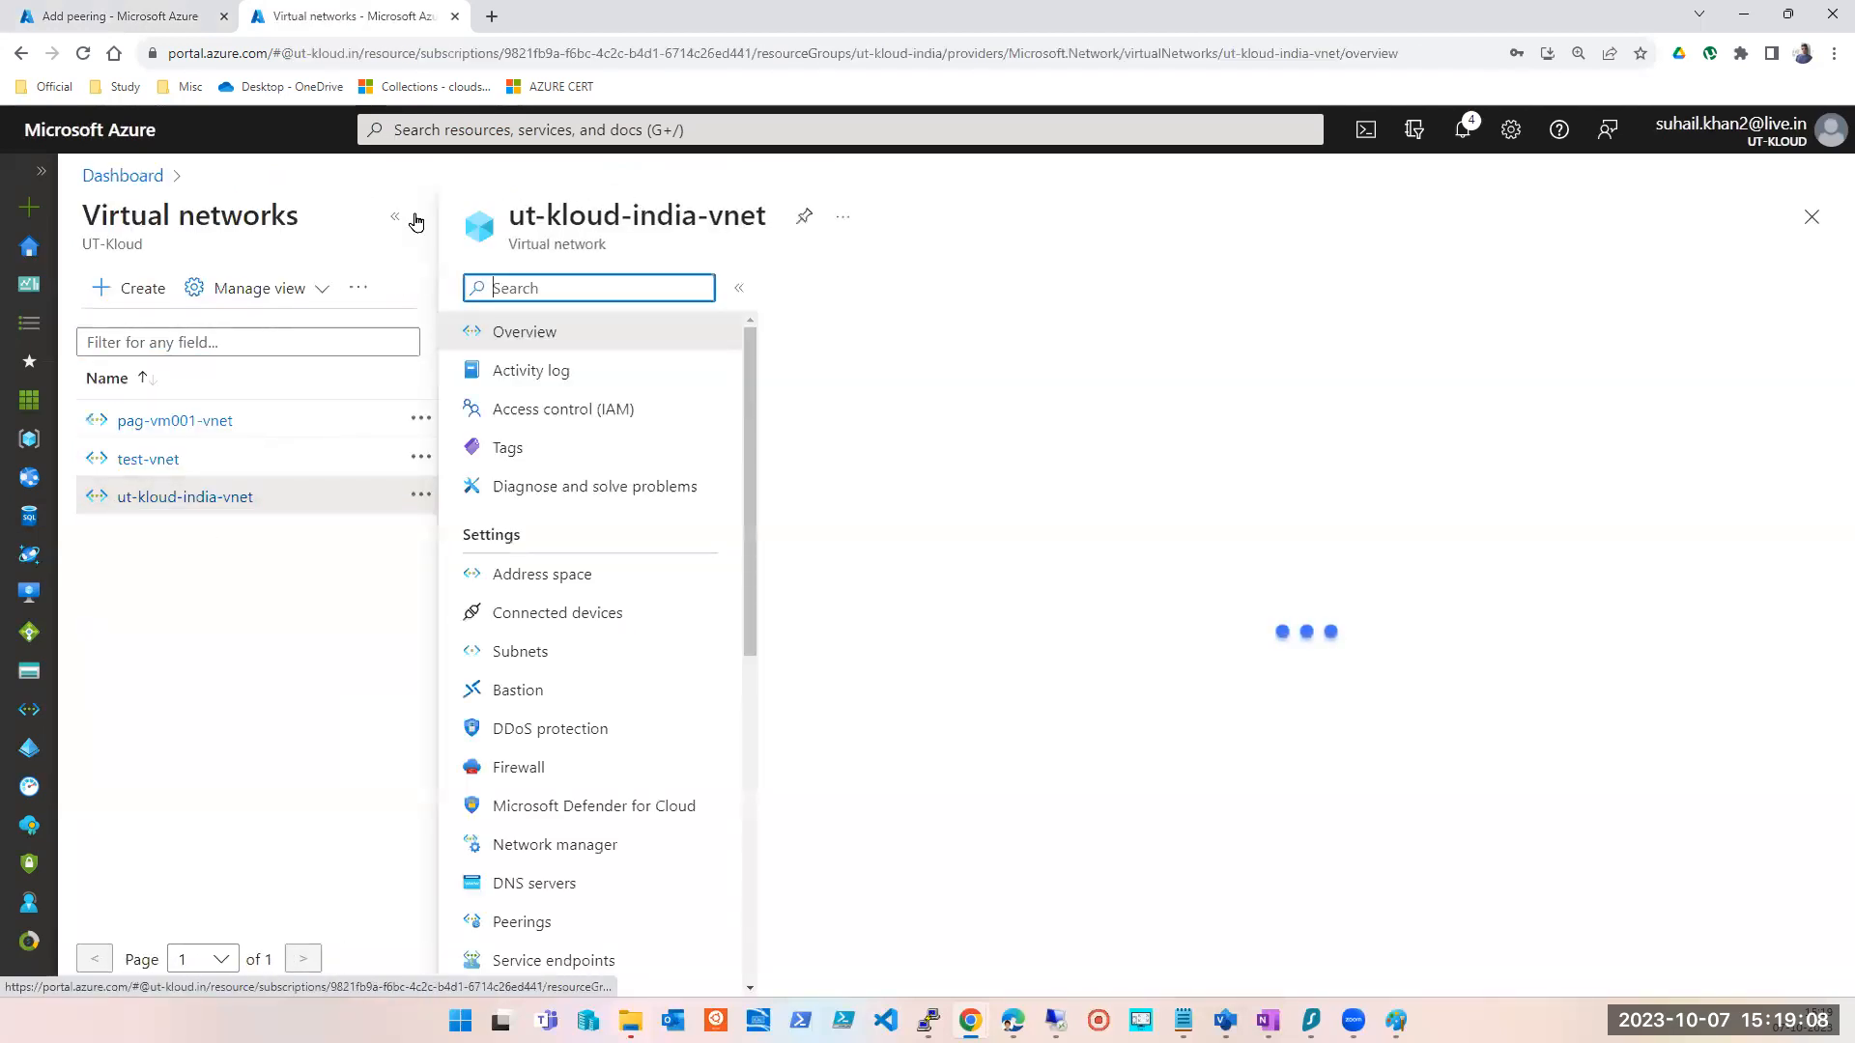
click(384, 218)
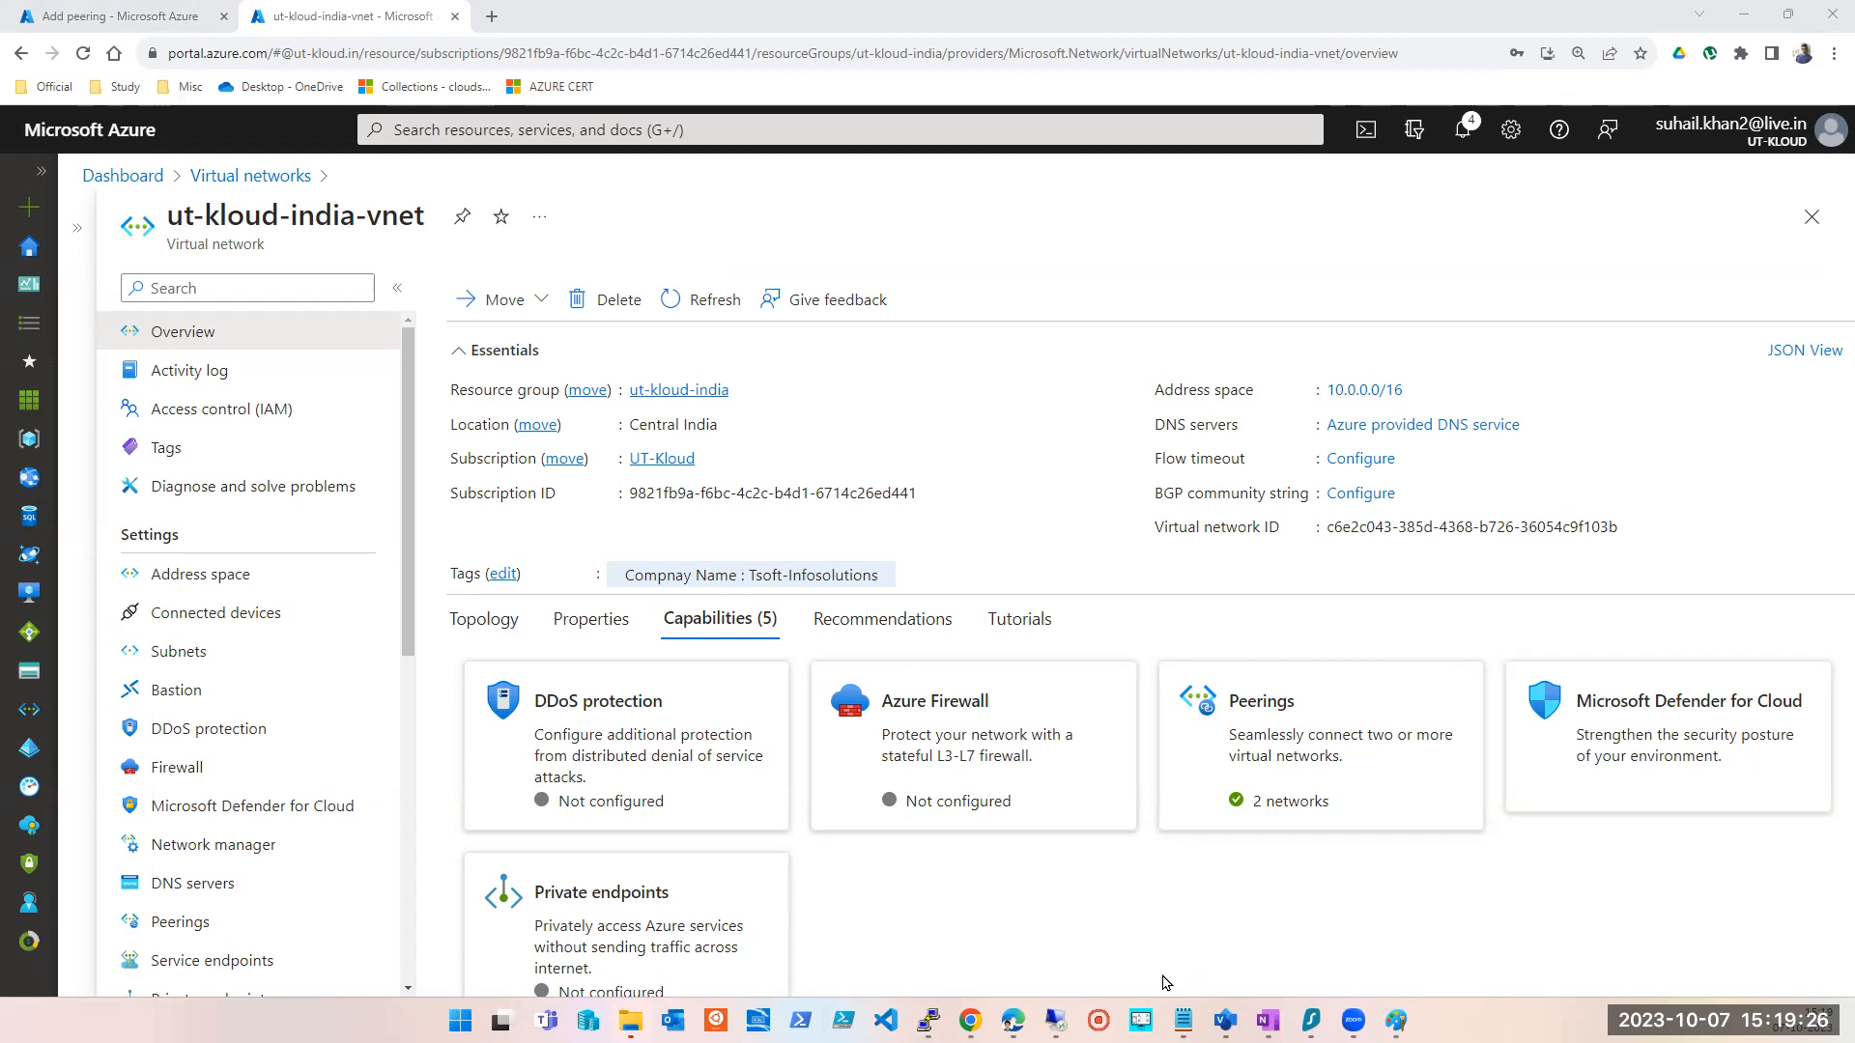
click(1184, 1007)
mouse_move(1187, 1007)
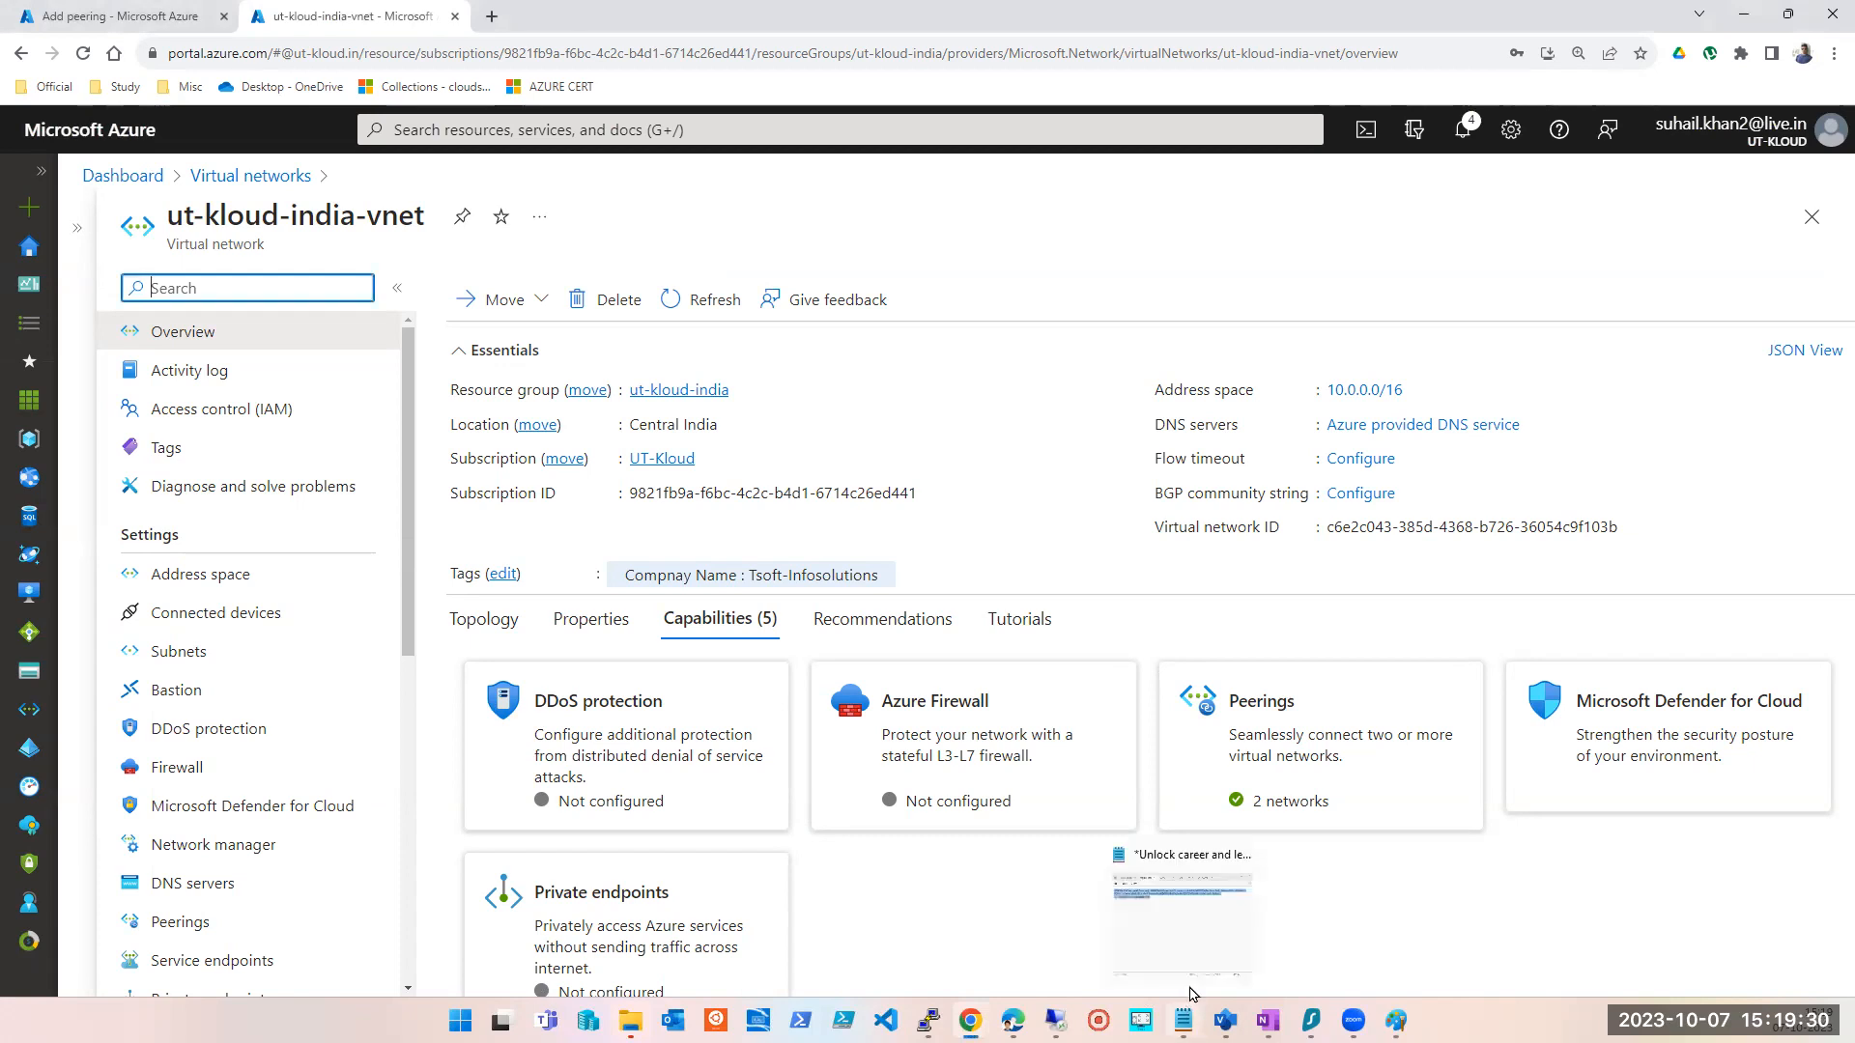
click(1196, 954)
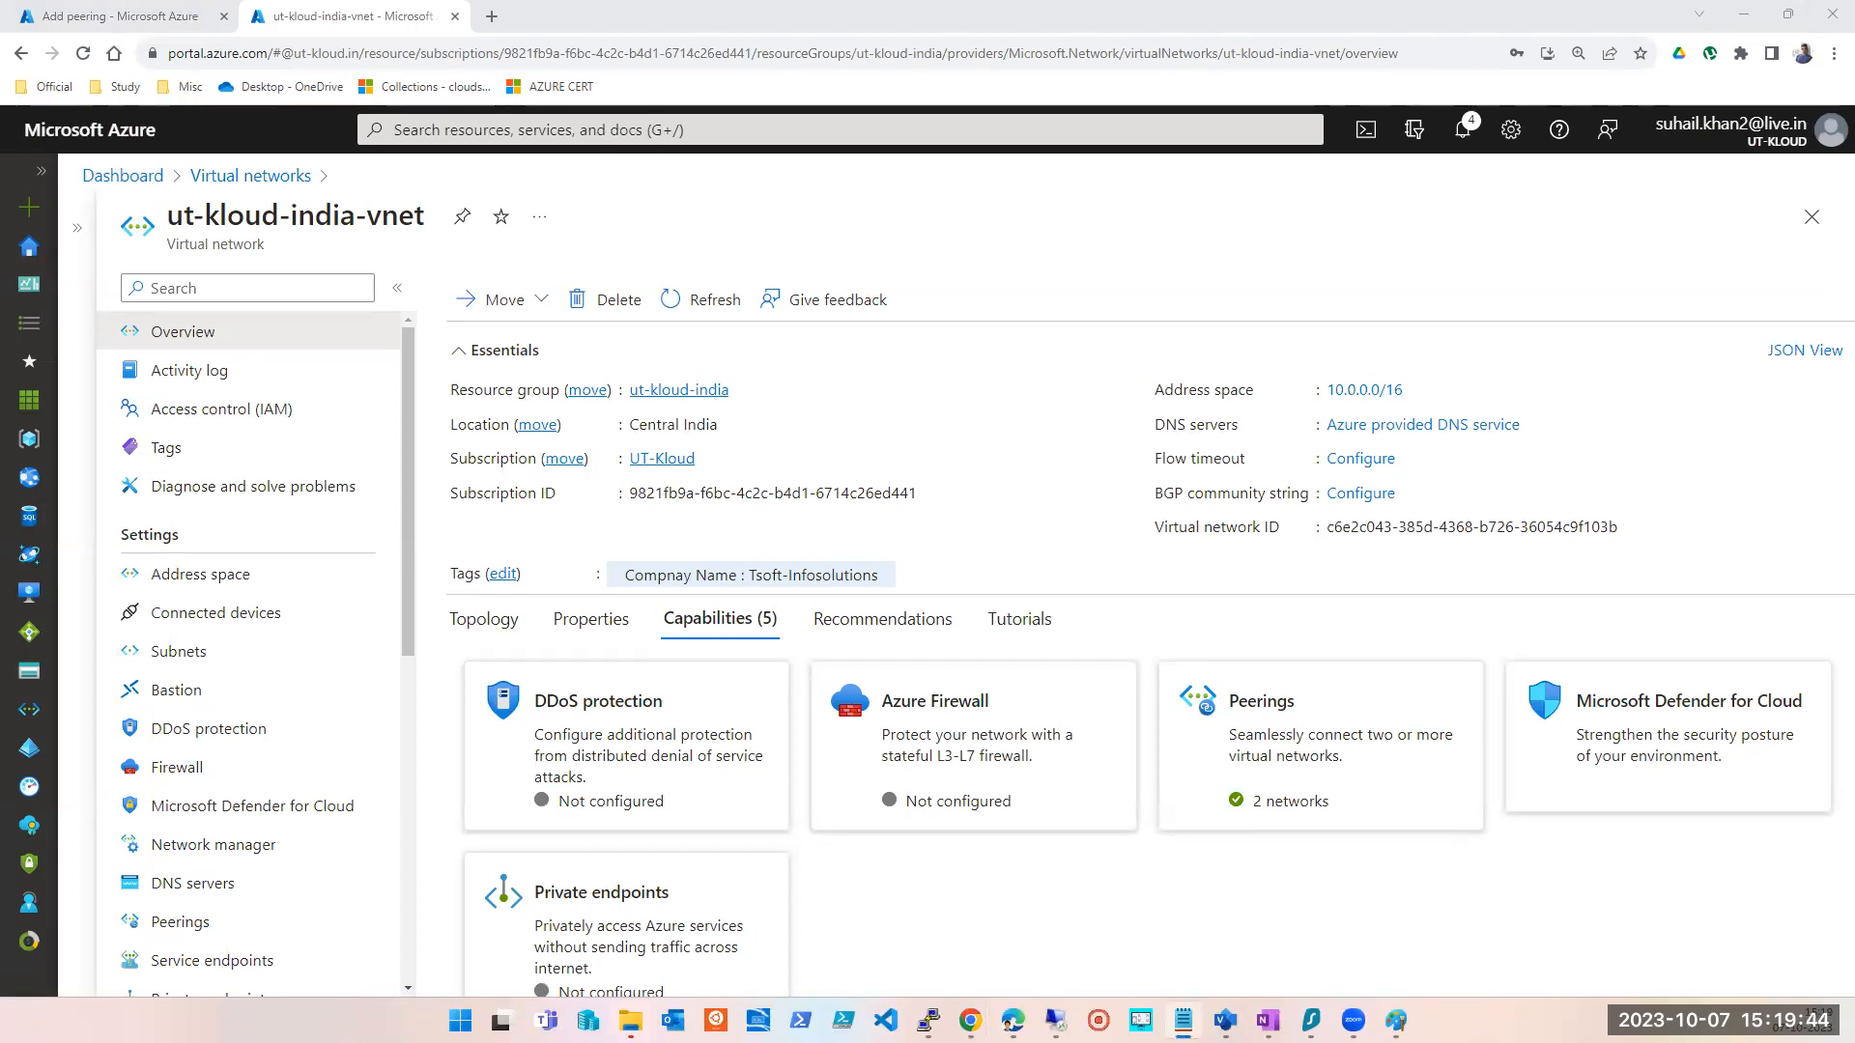
- Open the pag-vm001 virtual machine and go to the overview of its virtual network, pag-vm001-vnet
click(746, 126)
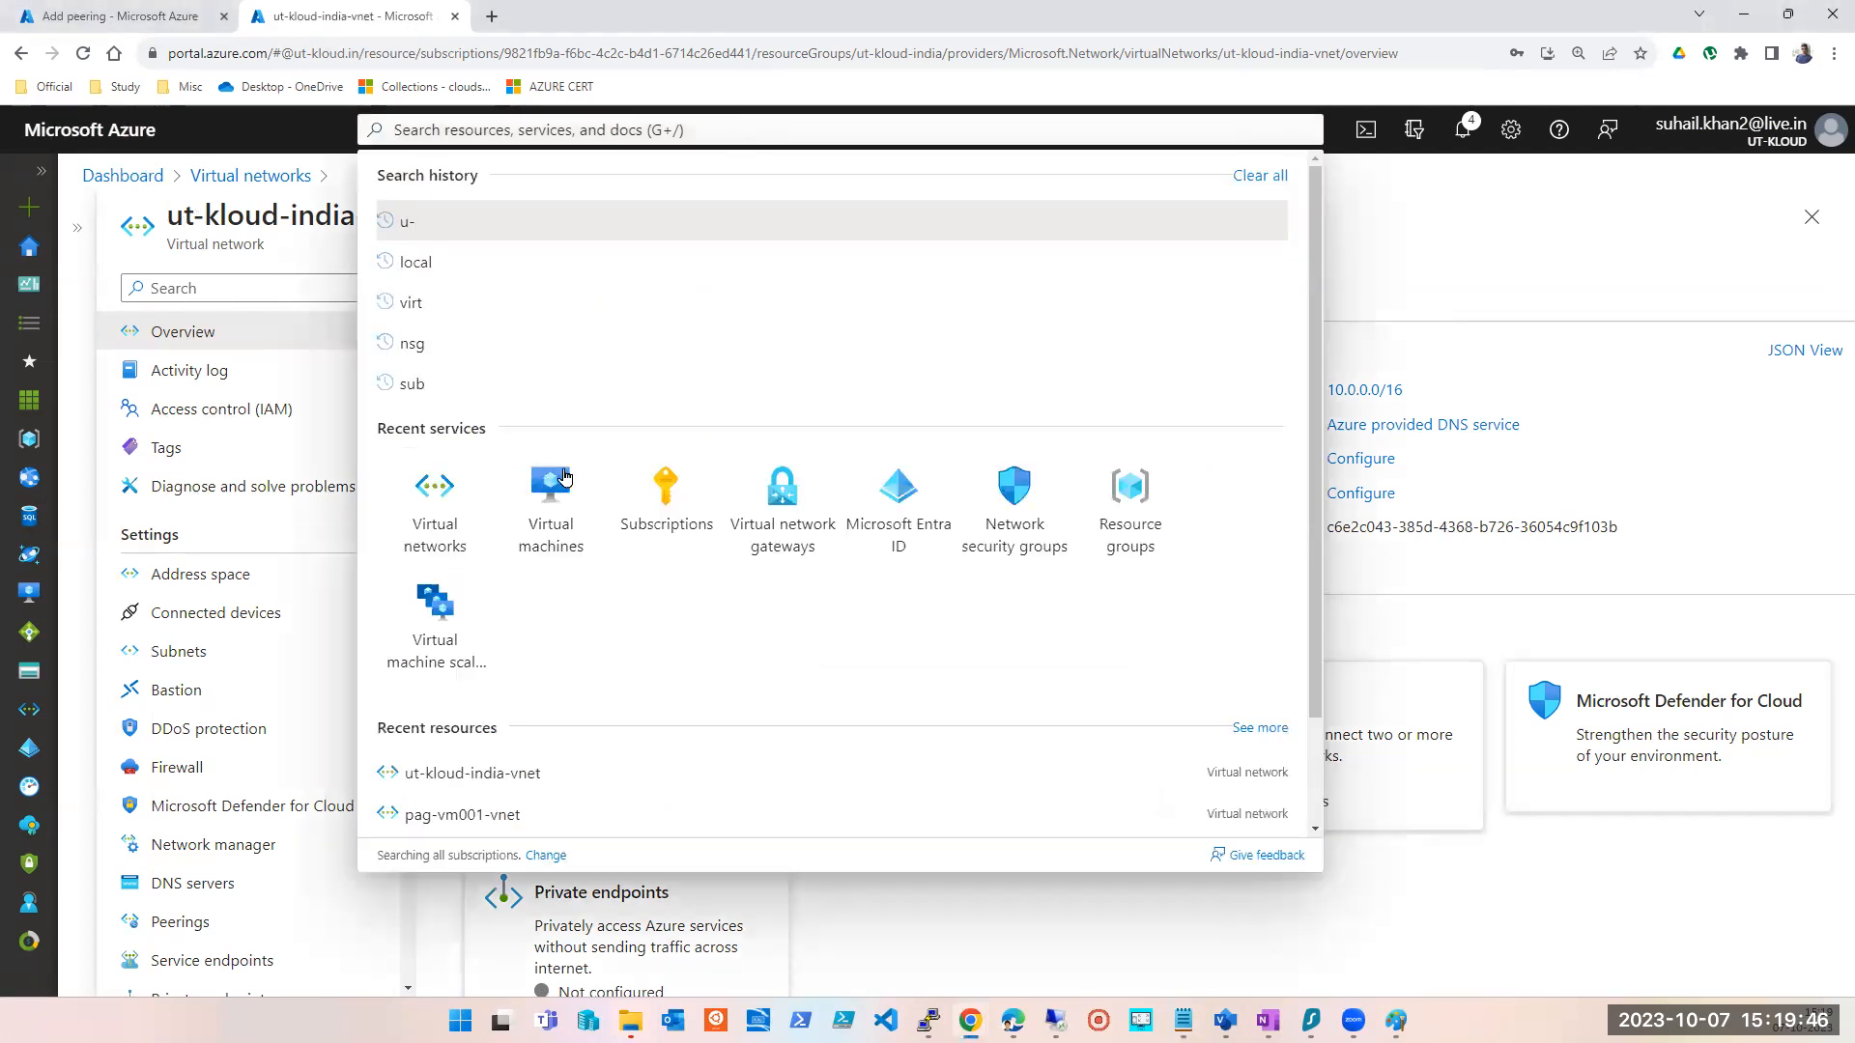
click(551, 483)
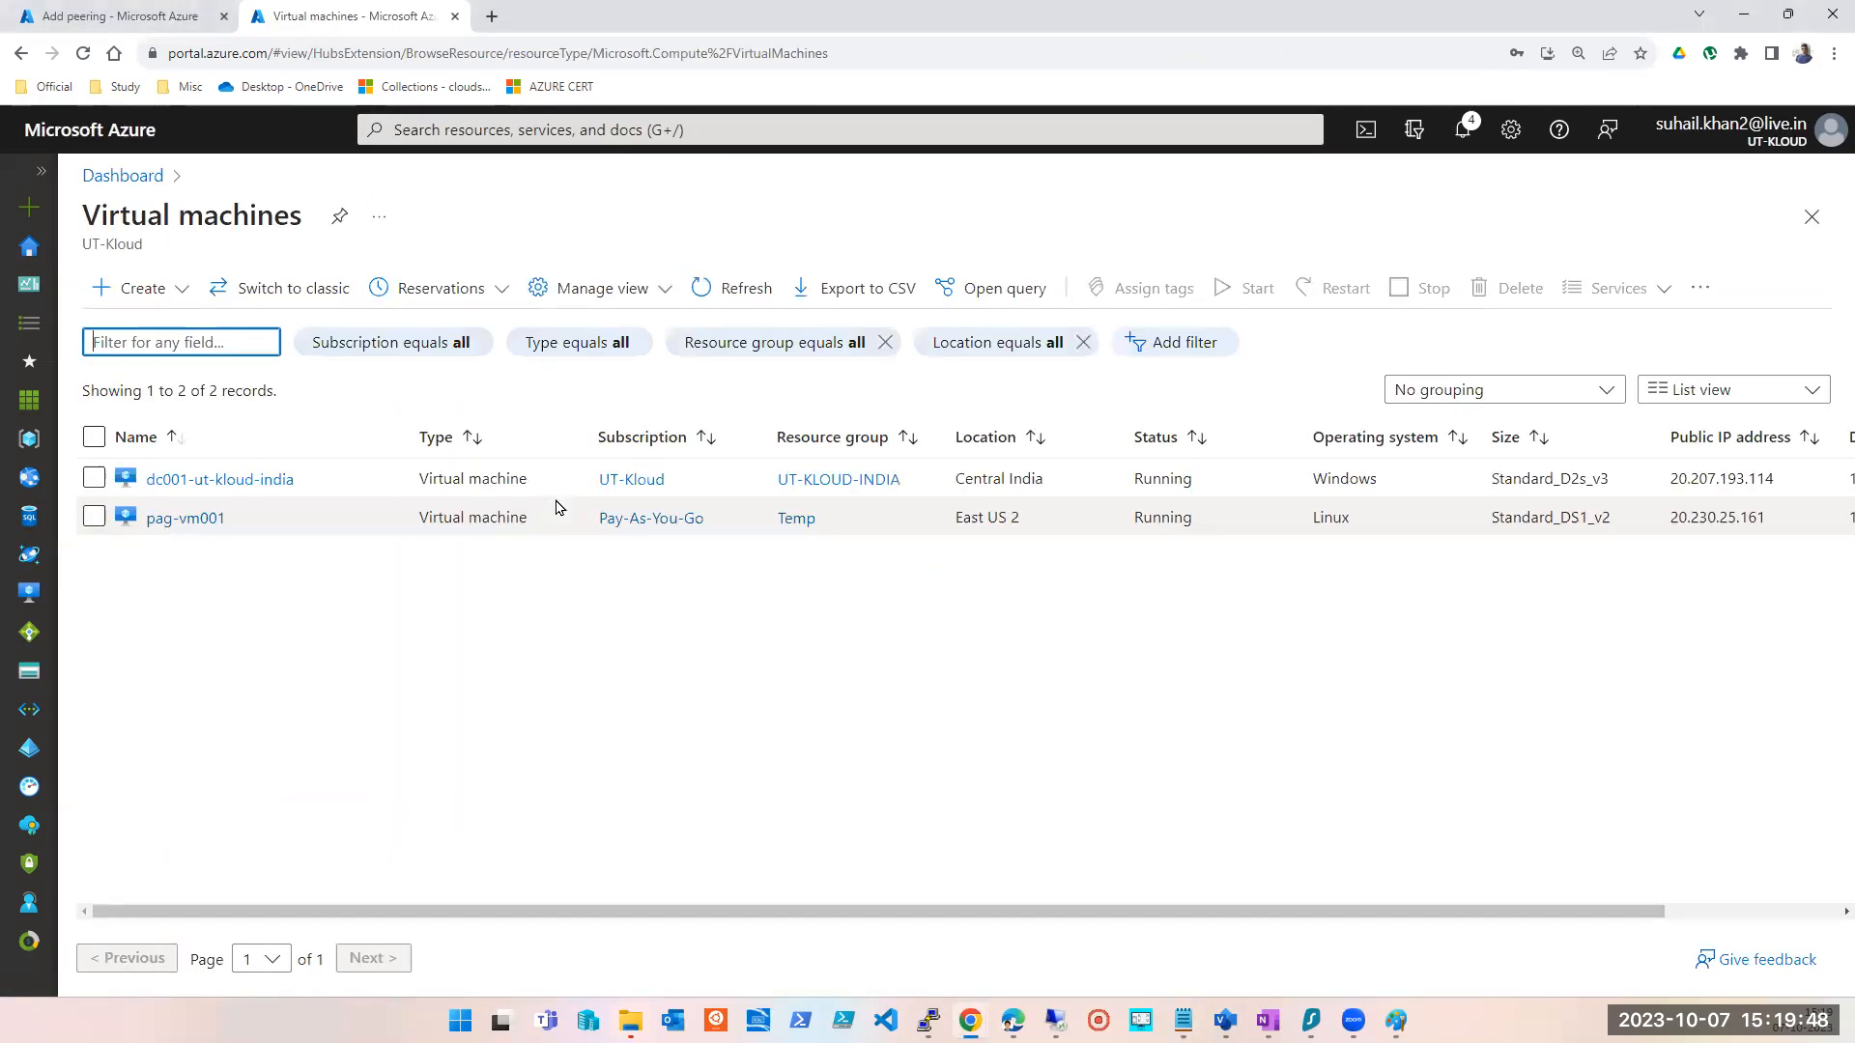
click(190, 519)
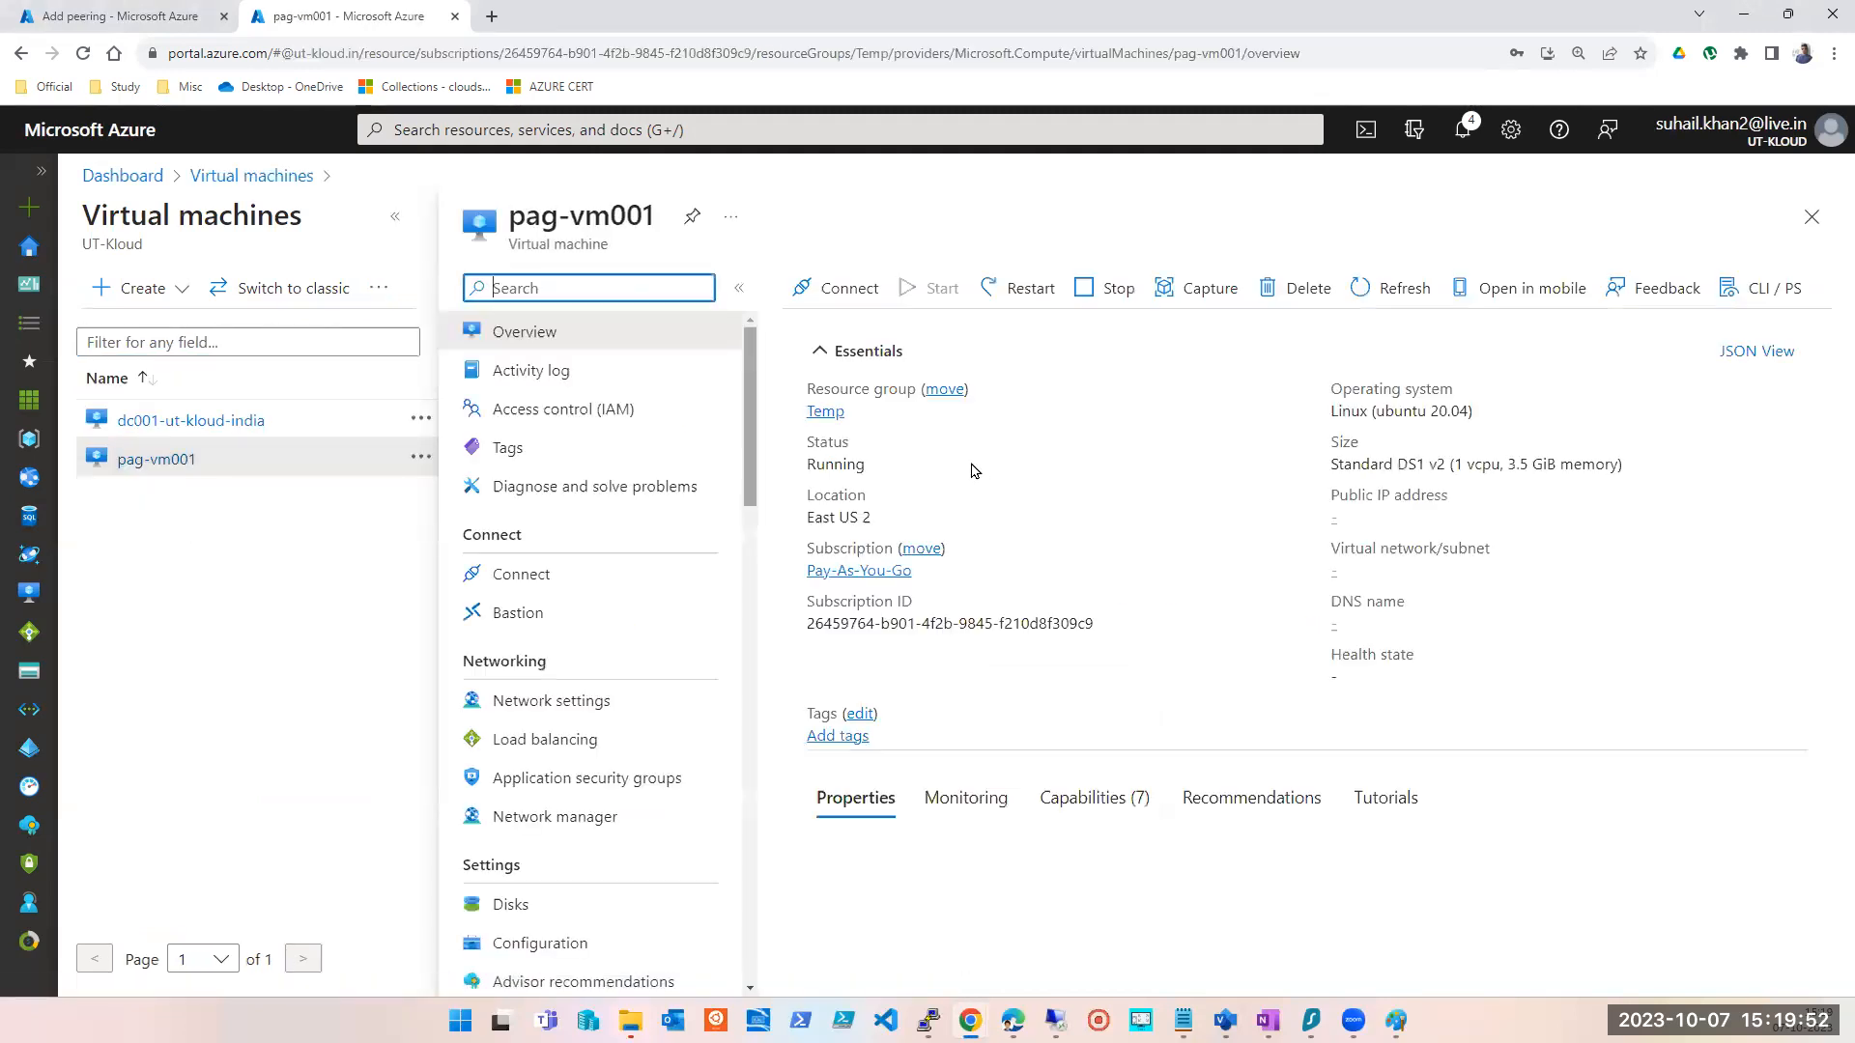
click(395, 217)
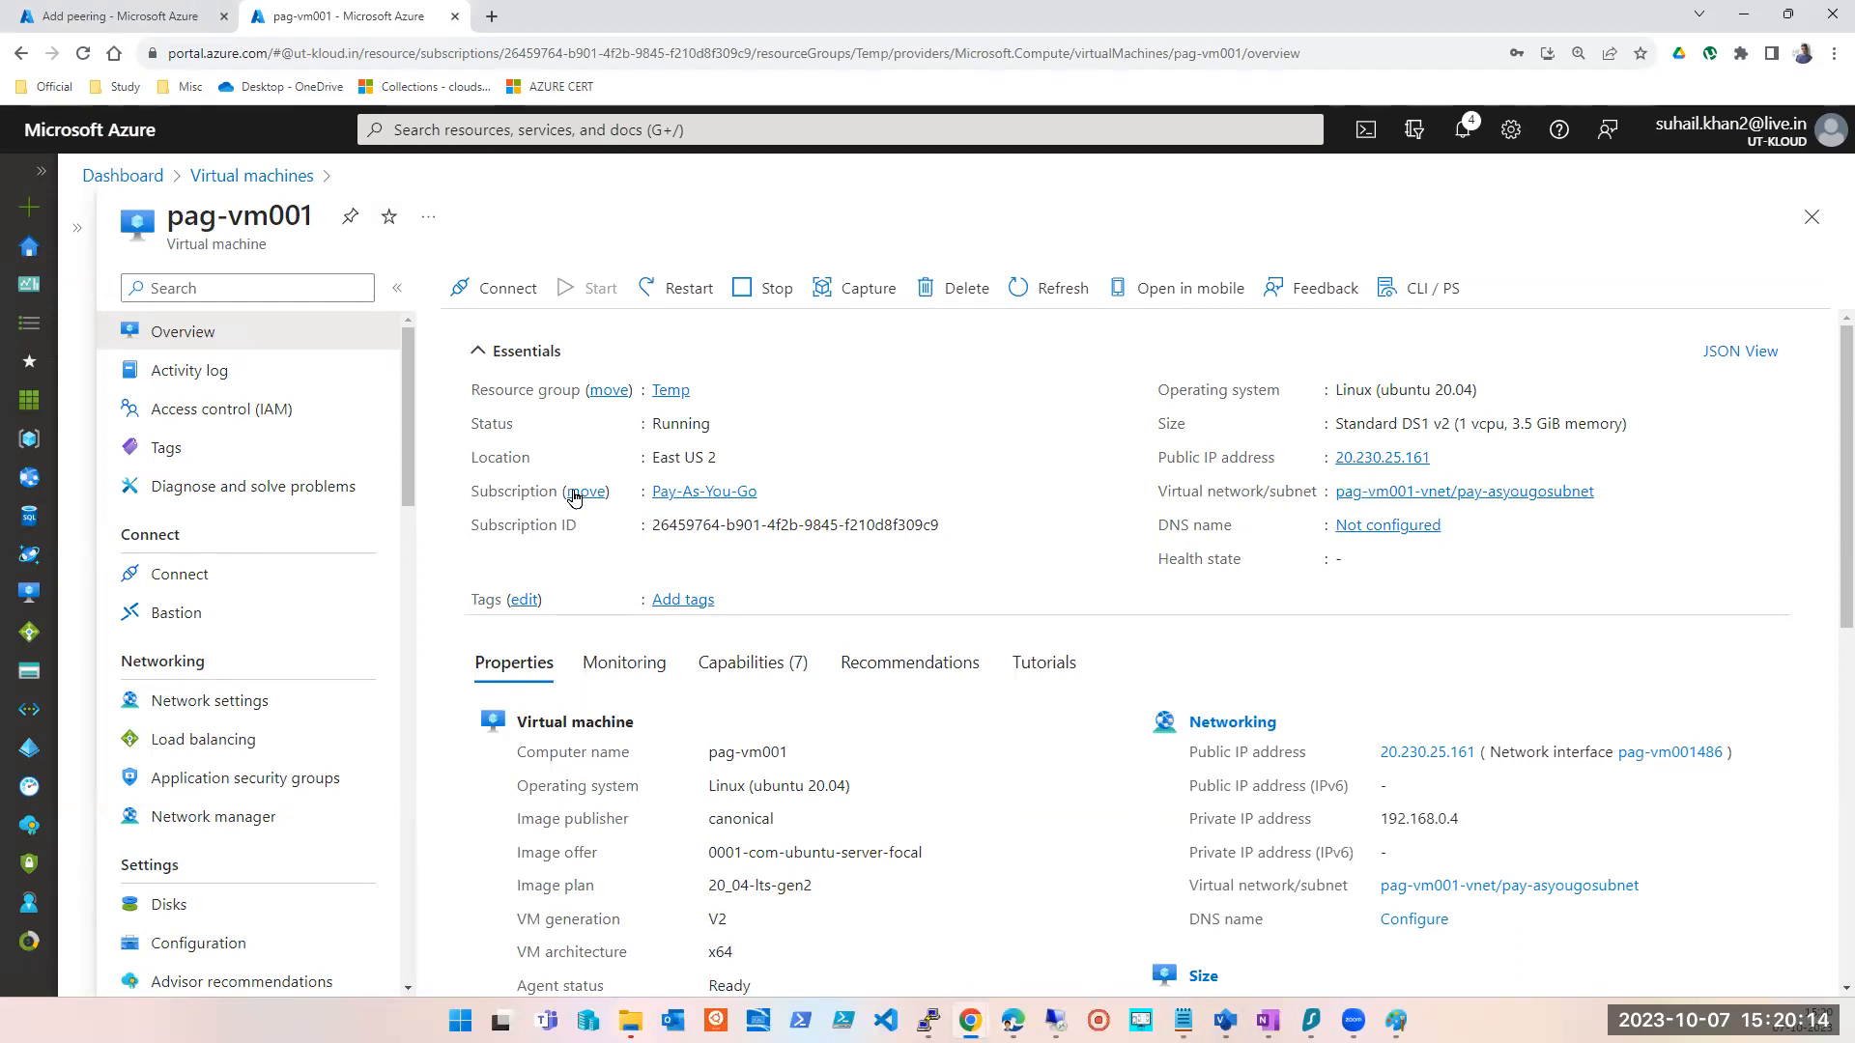
click(1393, 491)
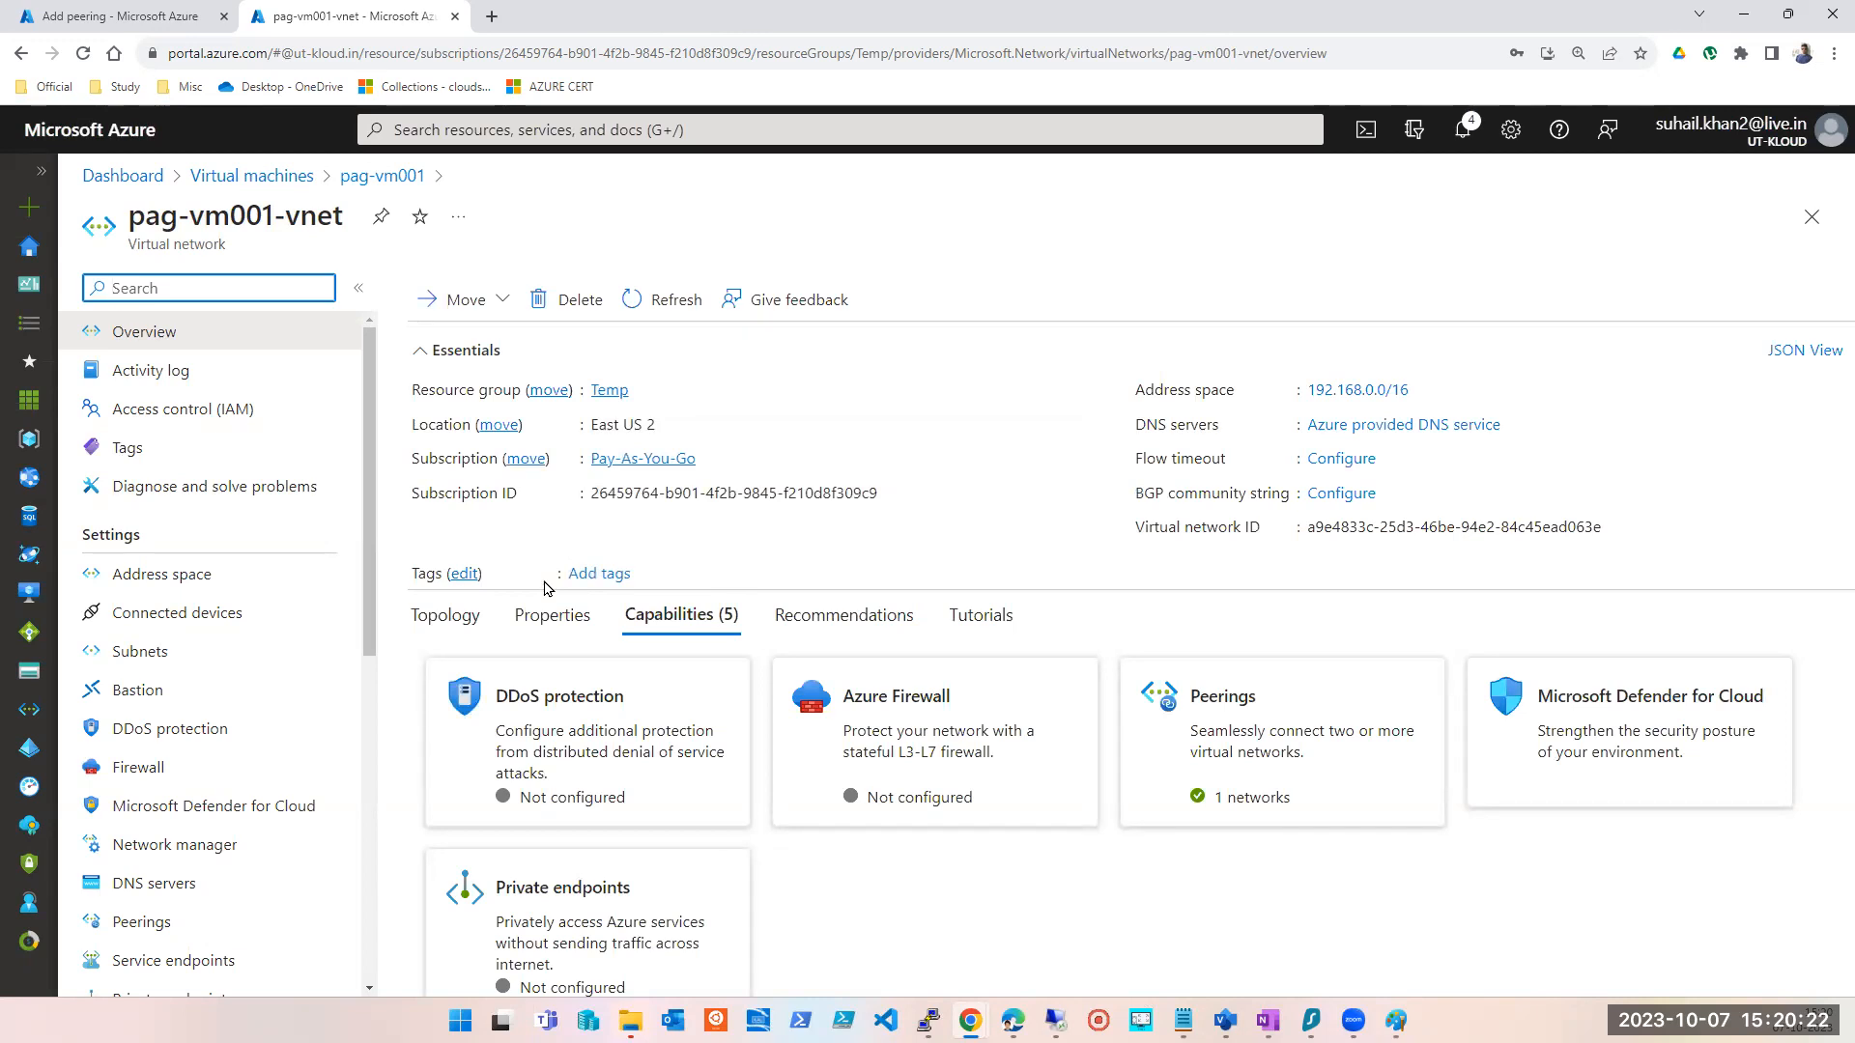
- Return to the Add peering form of ut-kloud-india-vnet and clear the remote network's resource ID
click(158, 20)
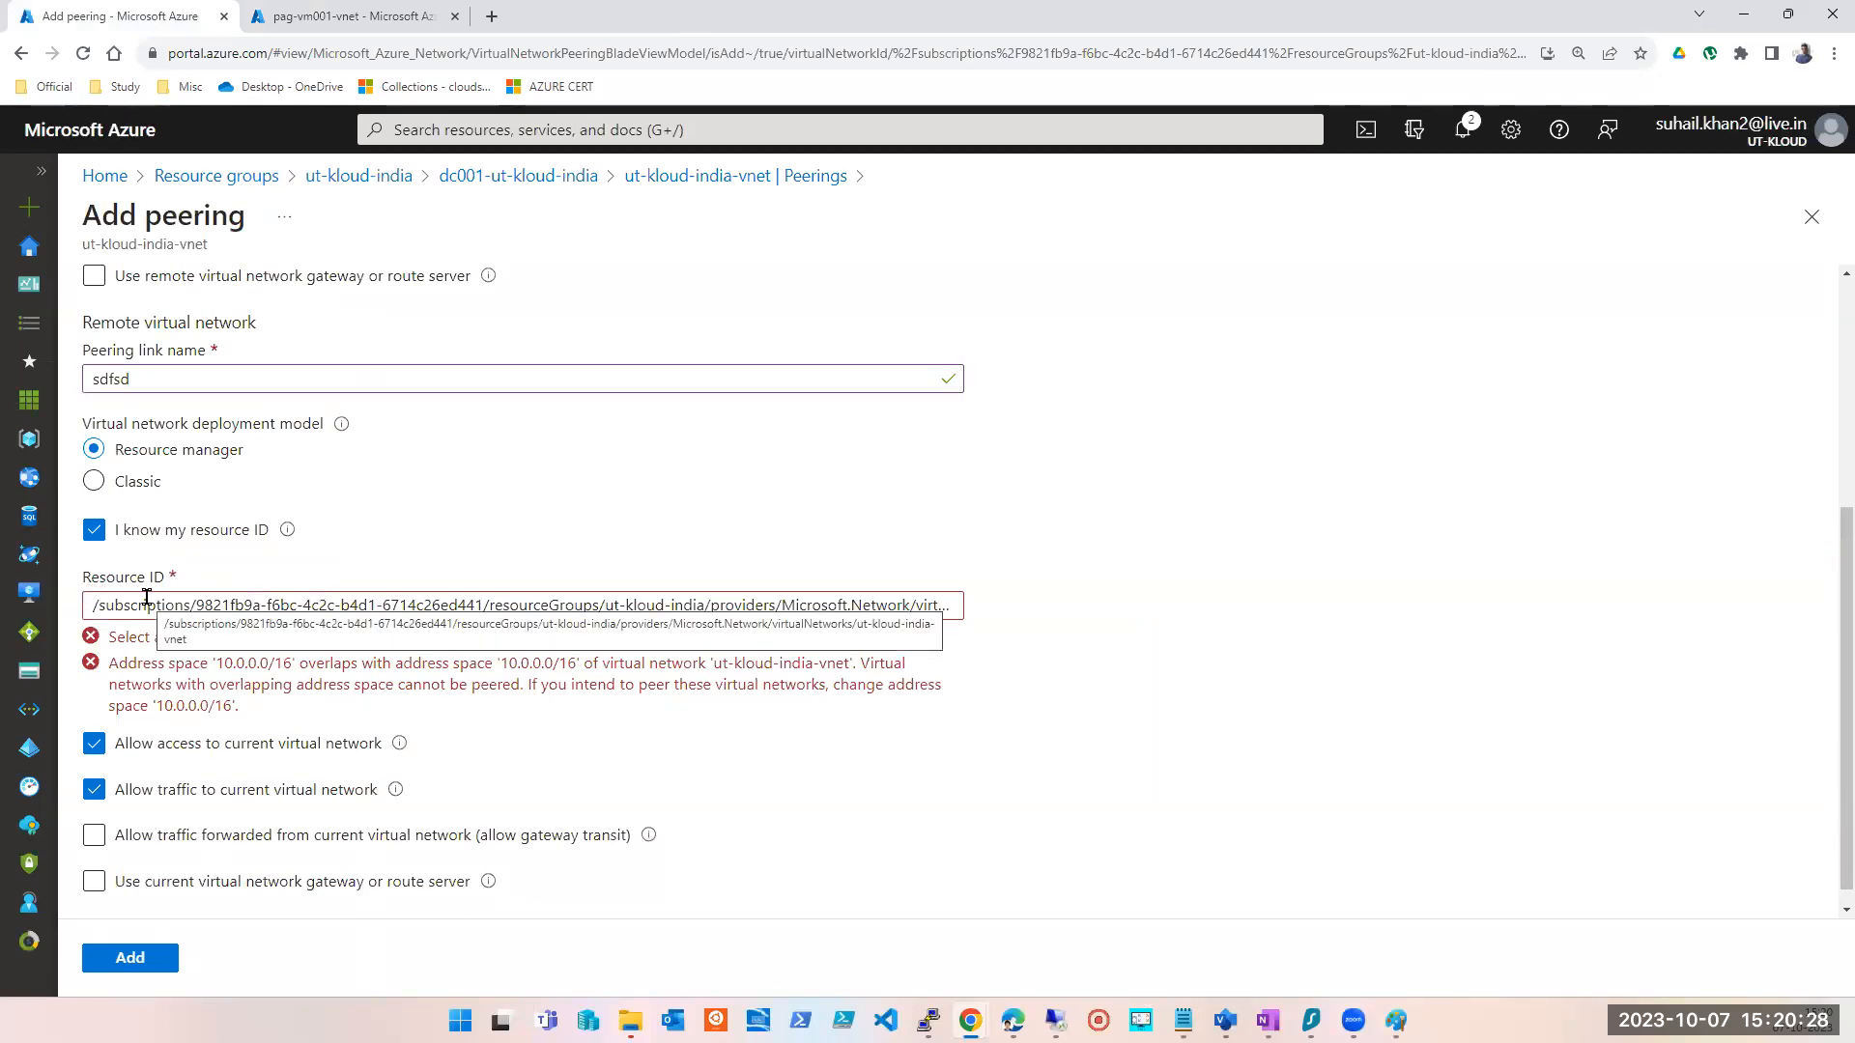
click(295, 22)
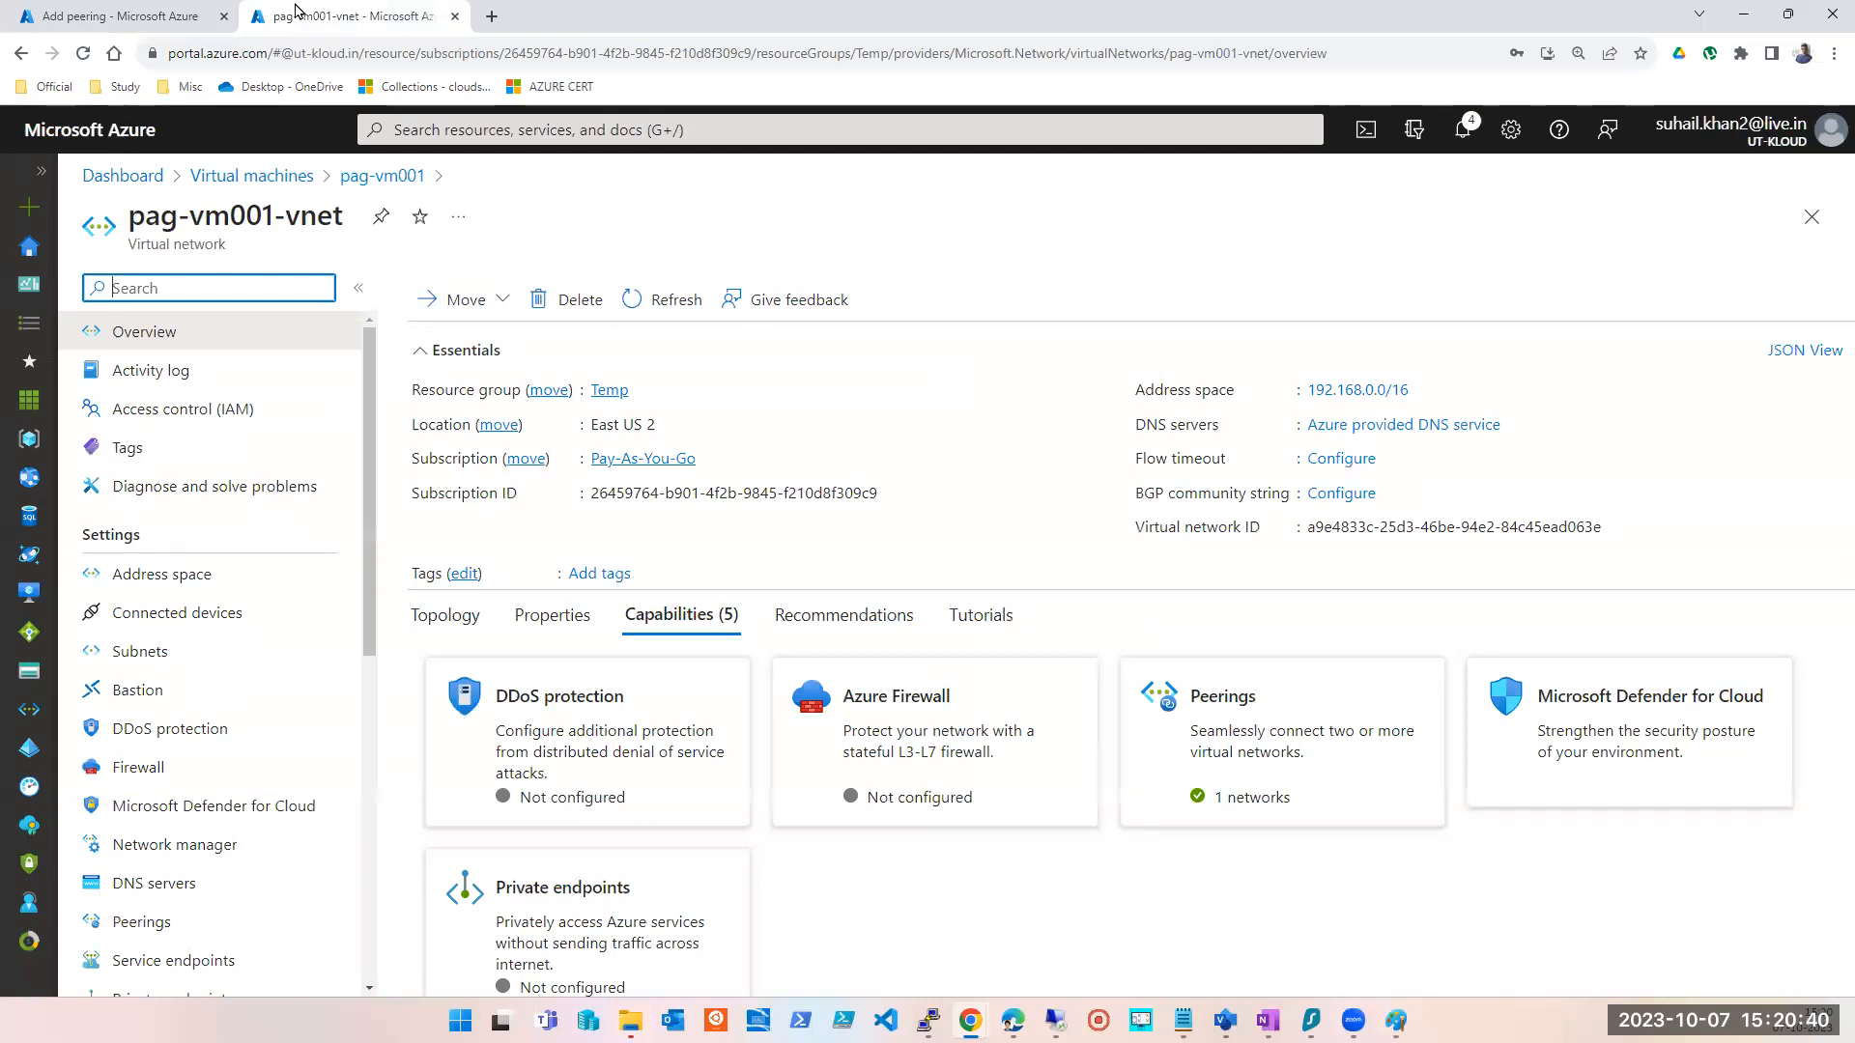
click(101, 19)
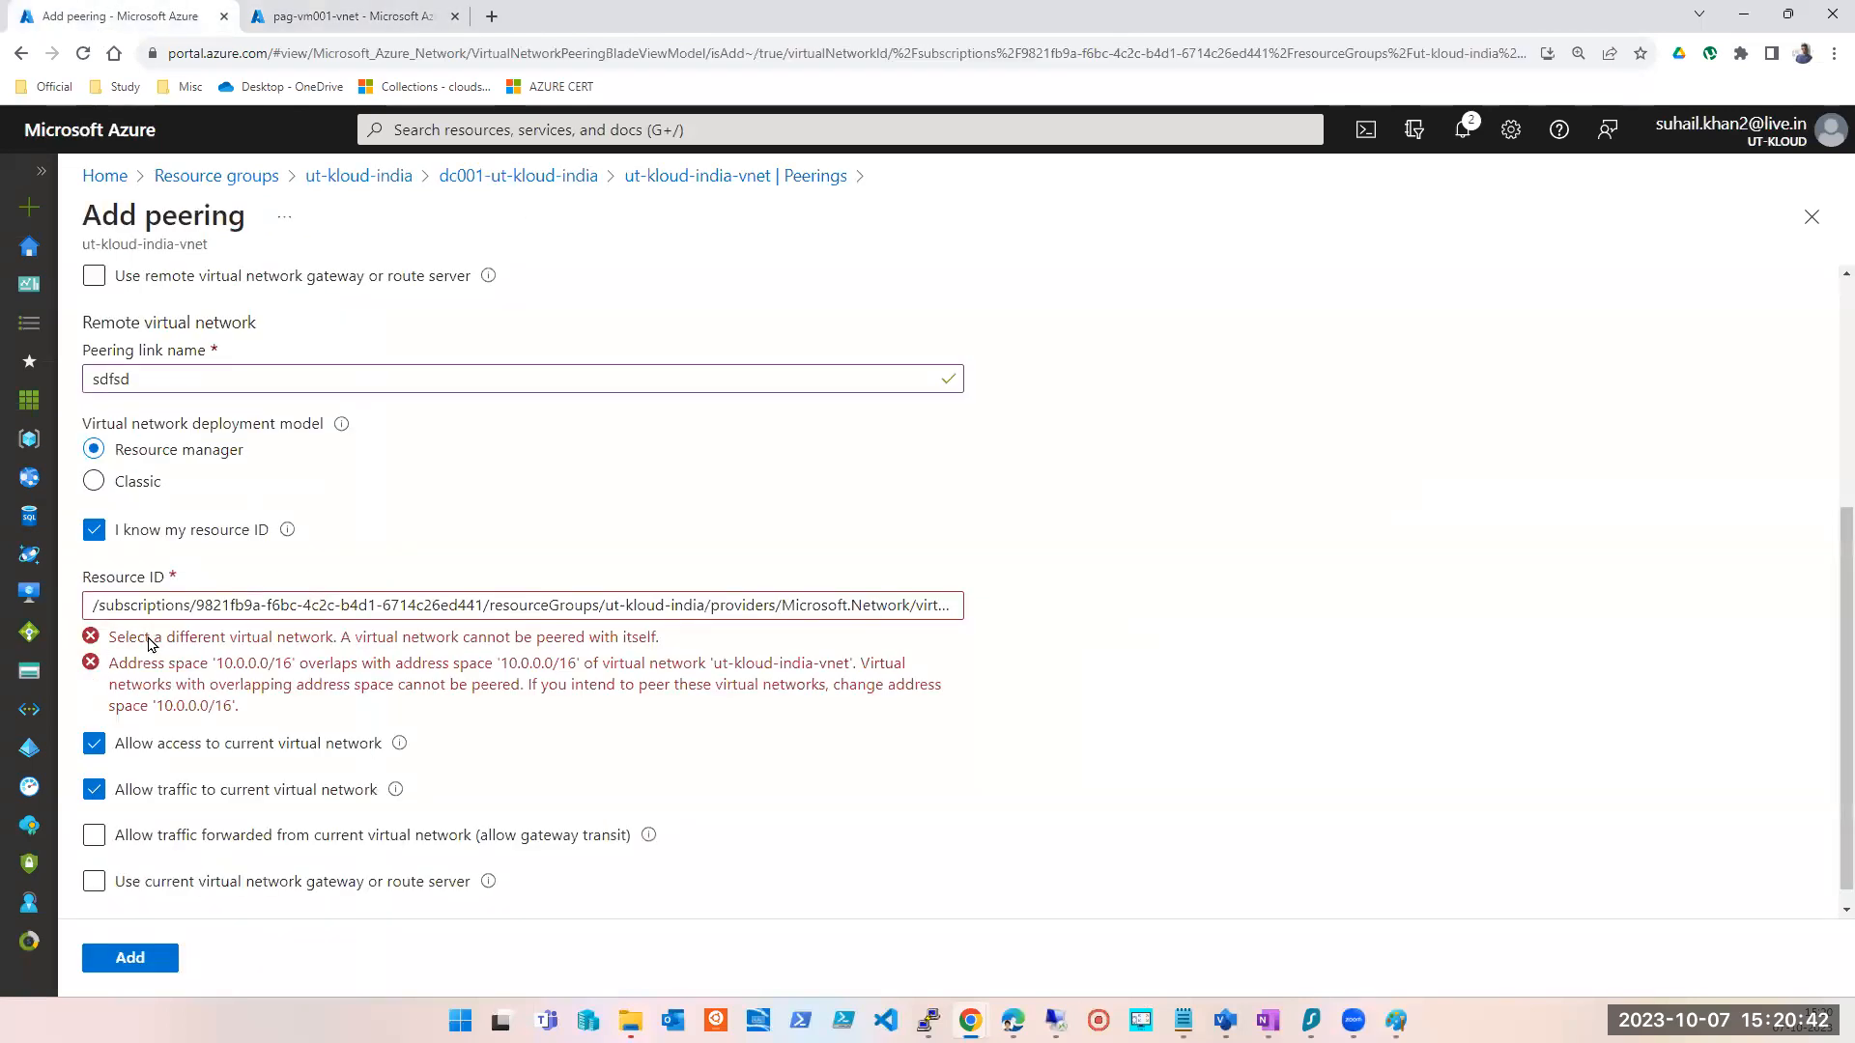
double_click(223, 605)
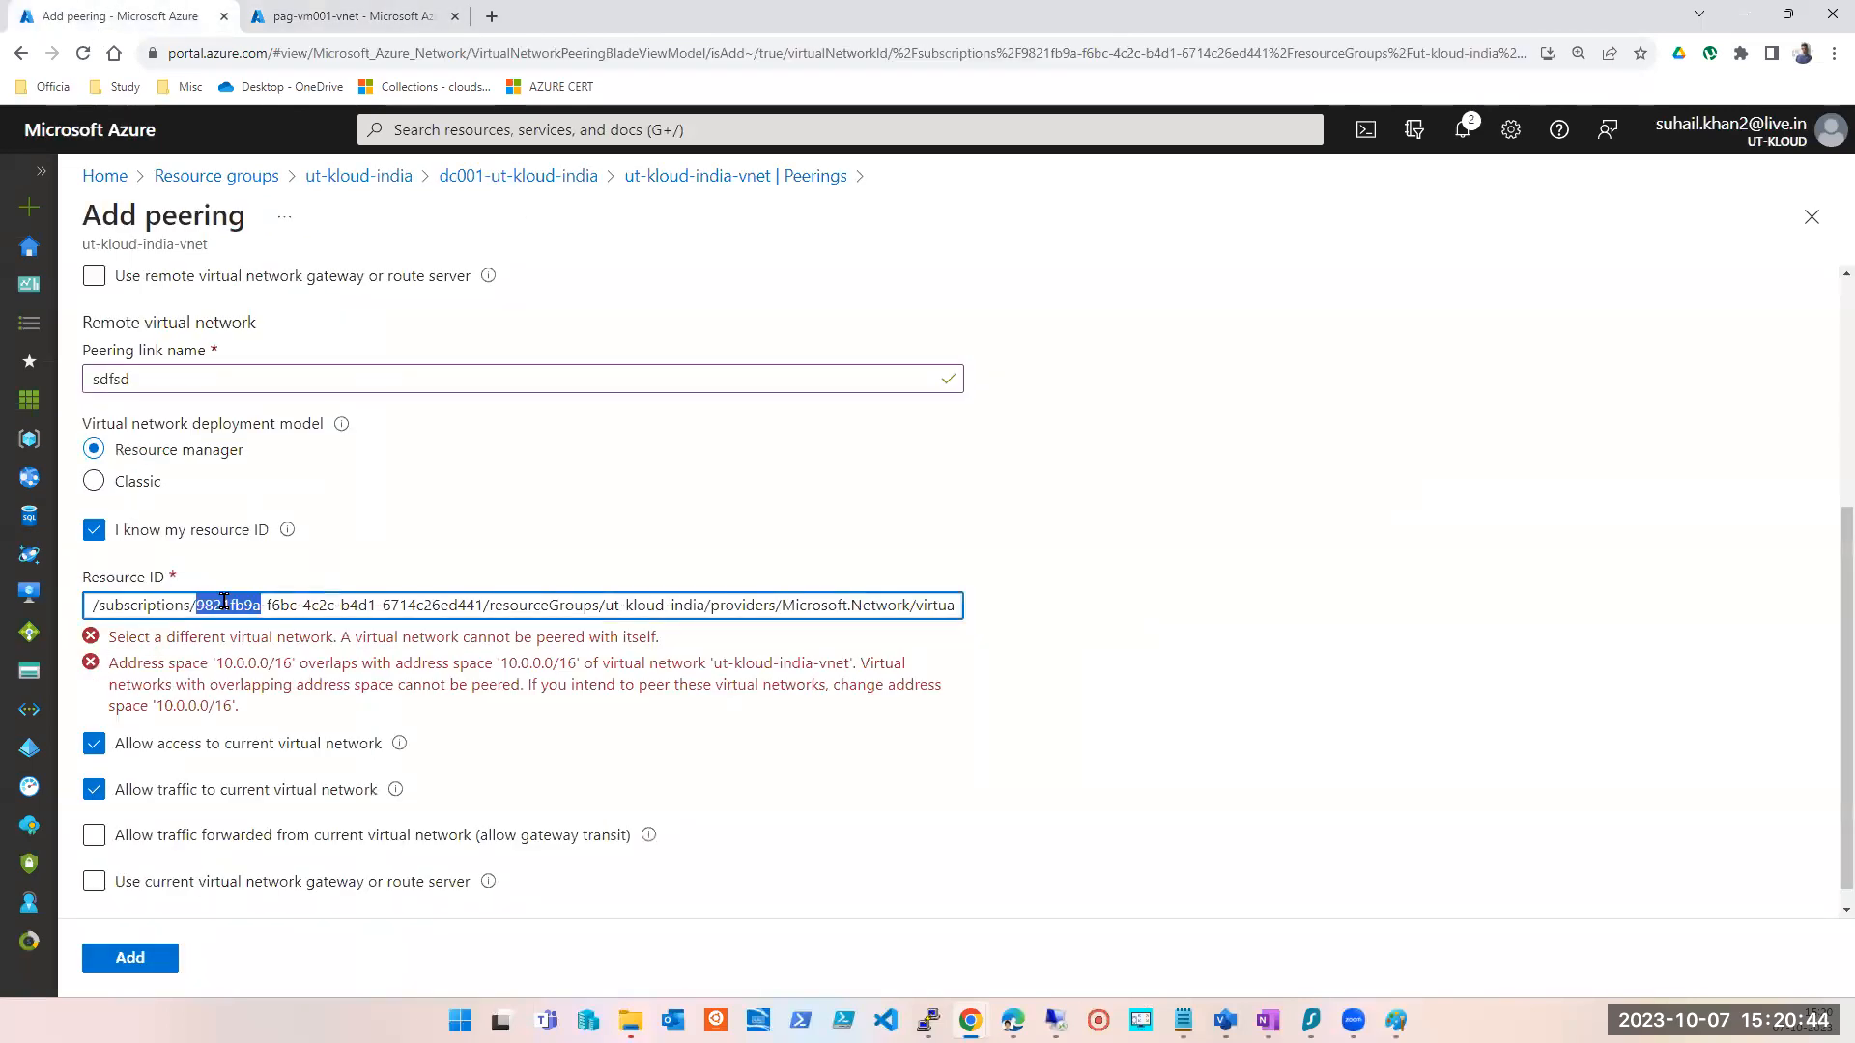
key(ctrl+a)
key(BackSpace)
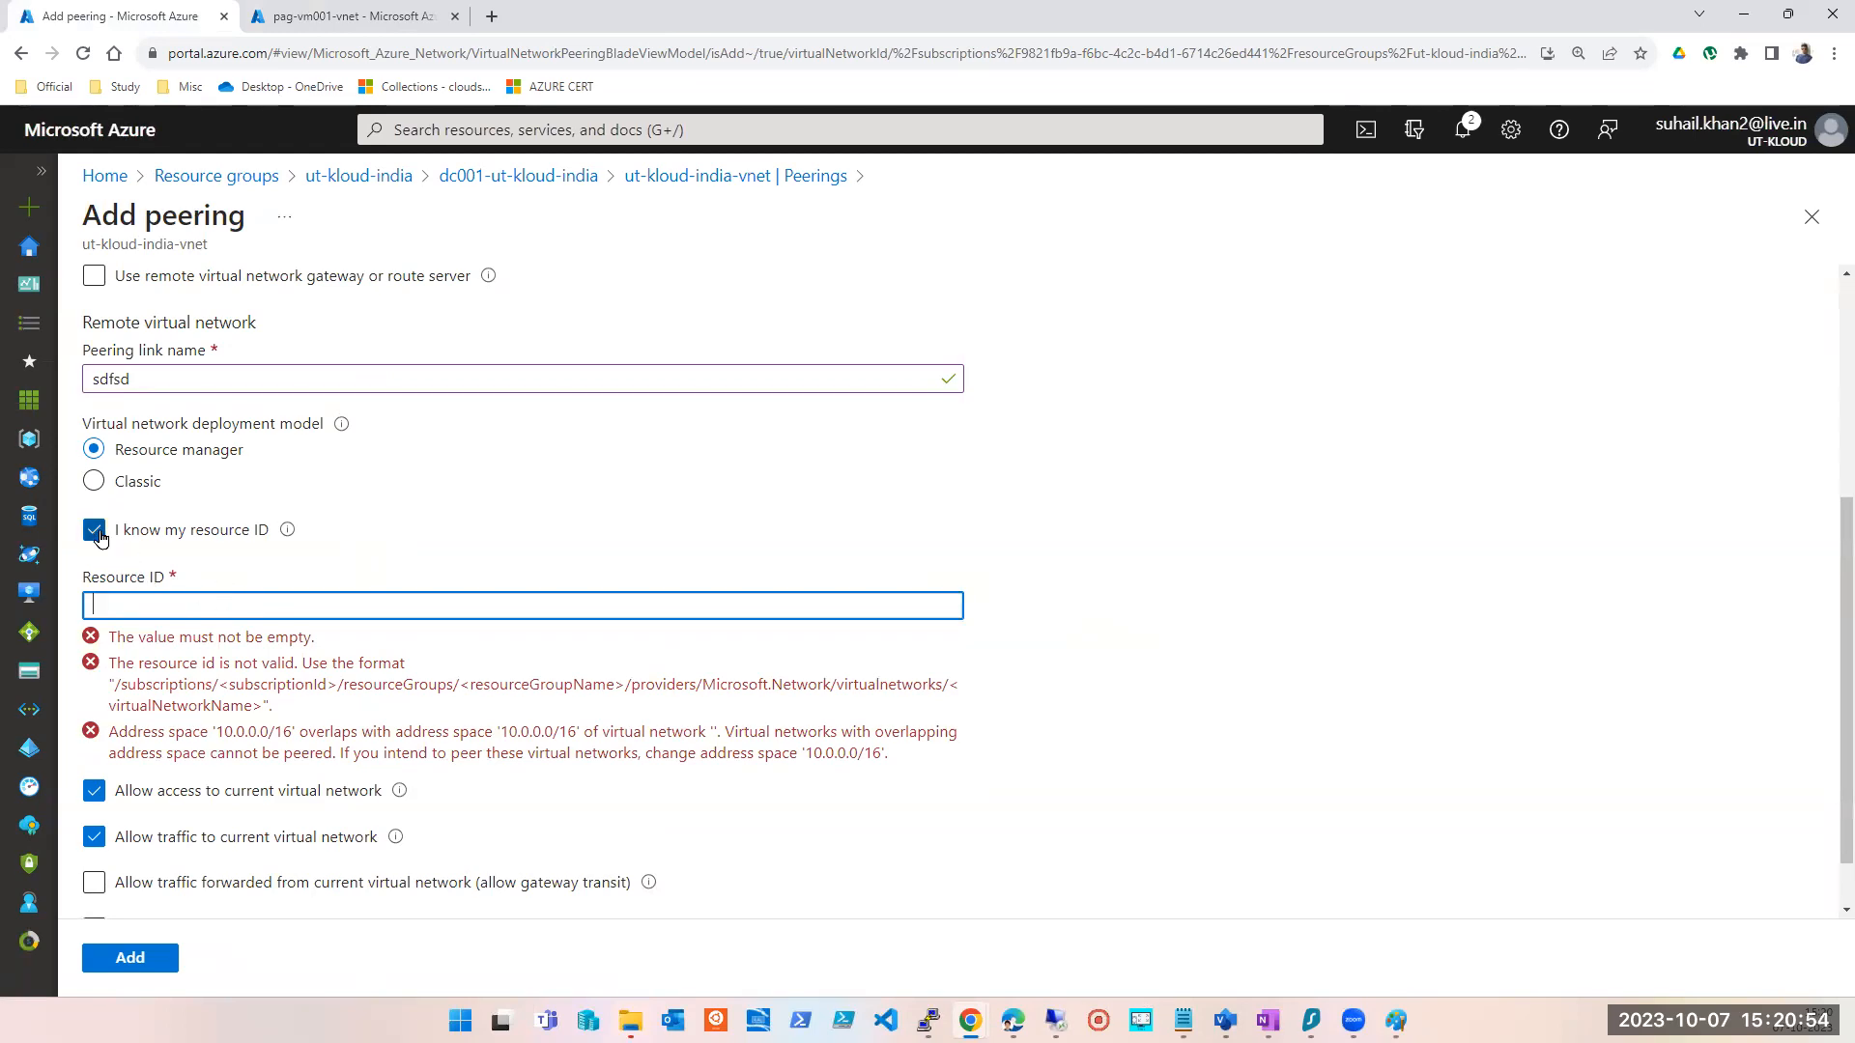
- Select test-vnet in the UT-Kloud subscription as the remote network, and re-enable the resource ID option to display its ID
click(94, 529)
click(203, 606)
click(179, 729)
click(245, 679)
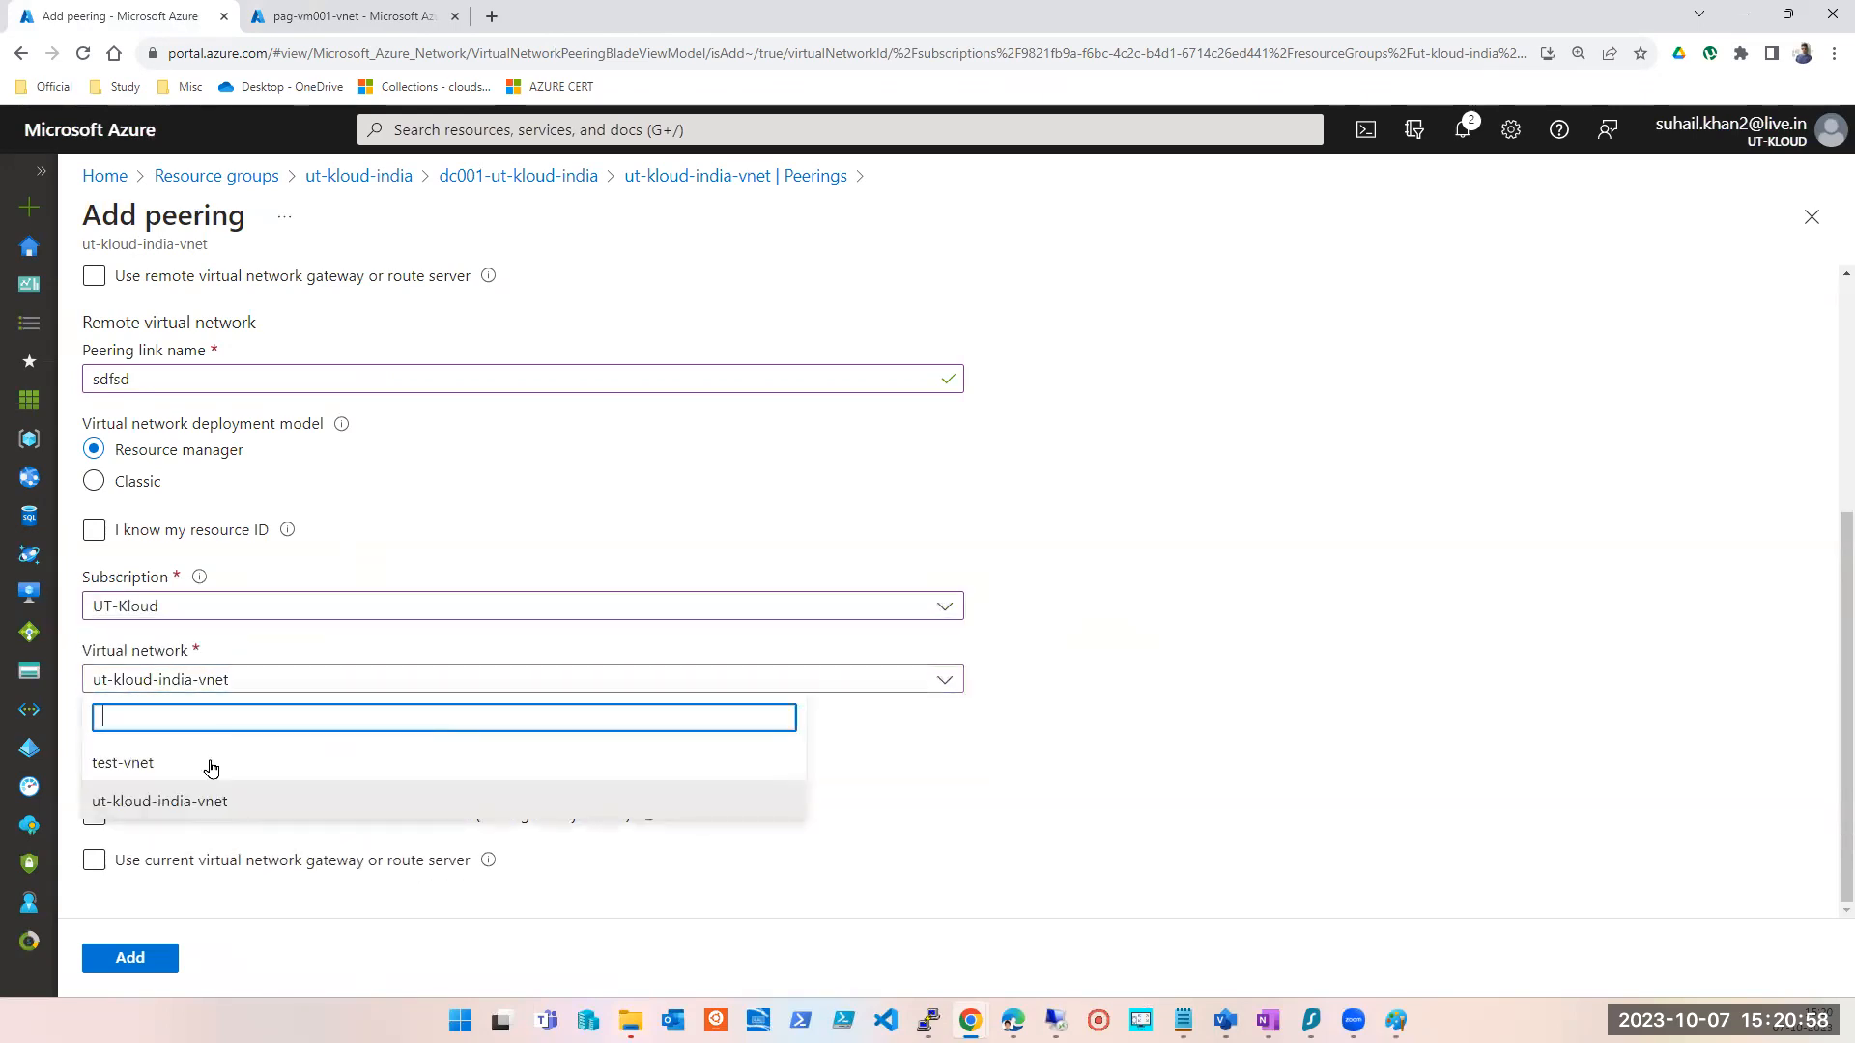
click(193, 763)
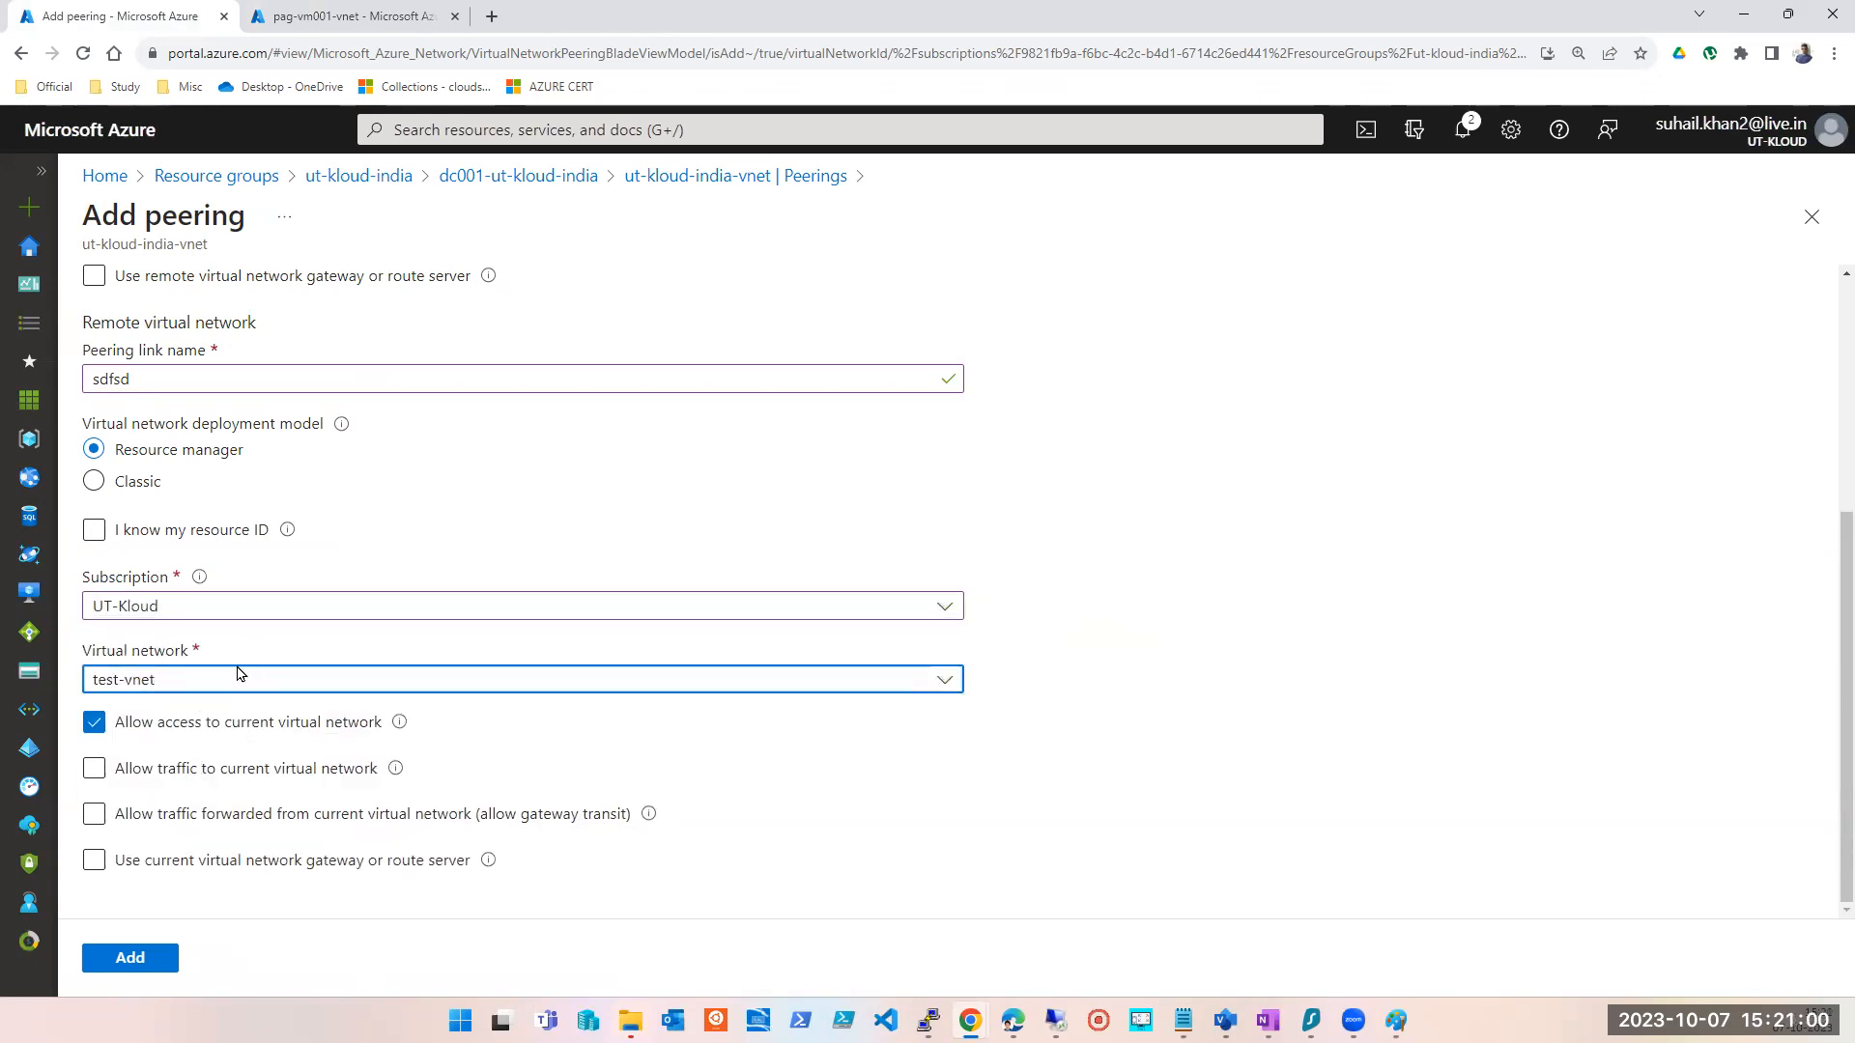
click(96, 530)
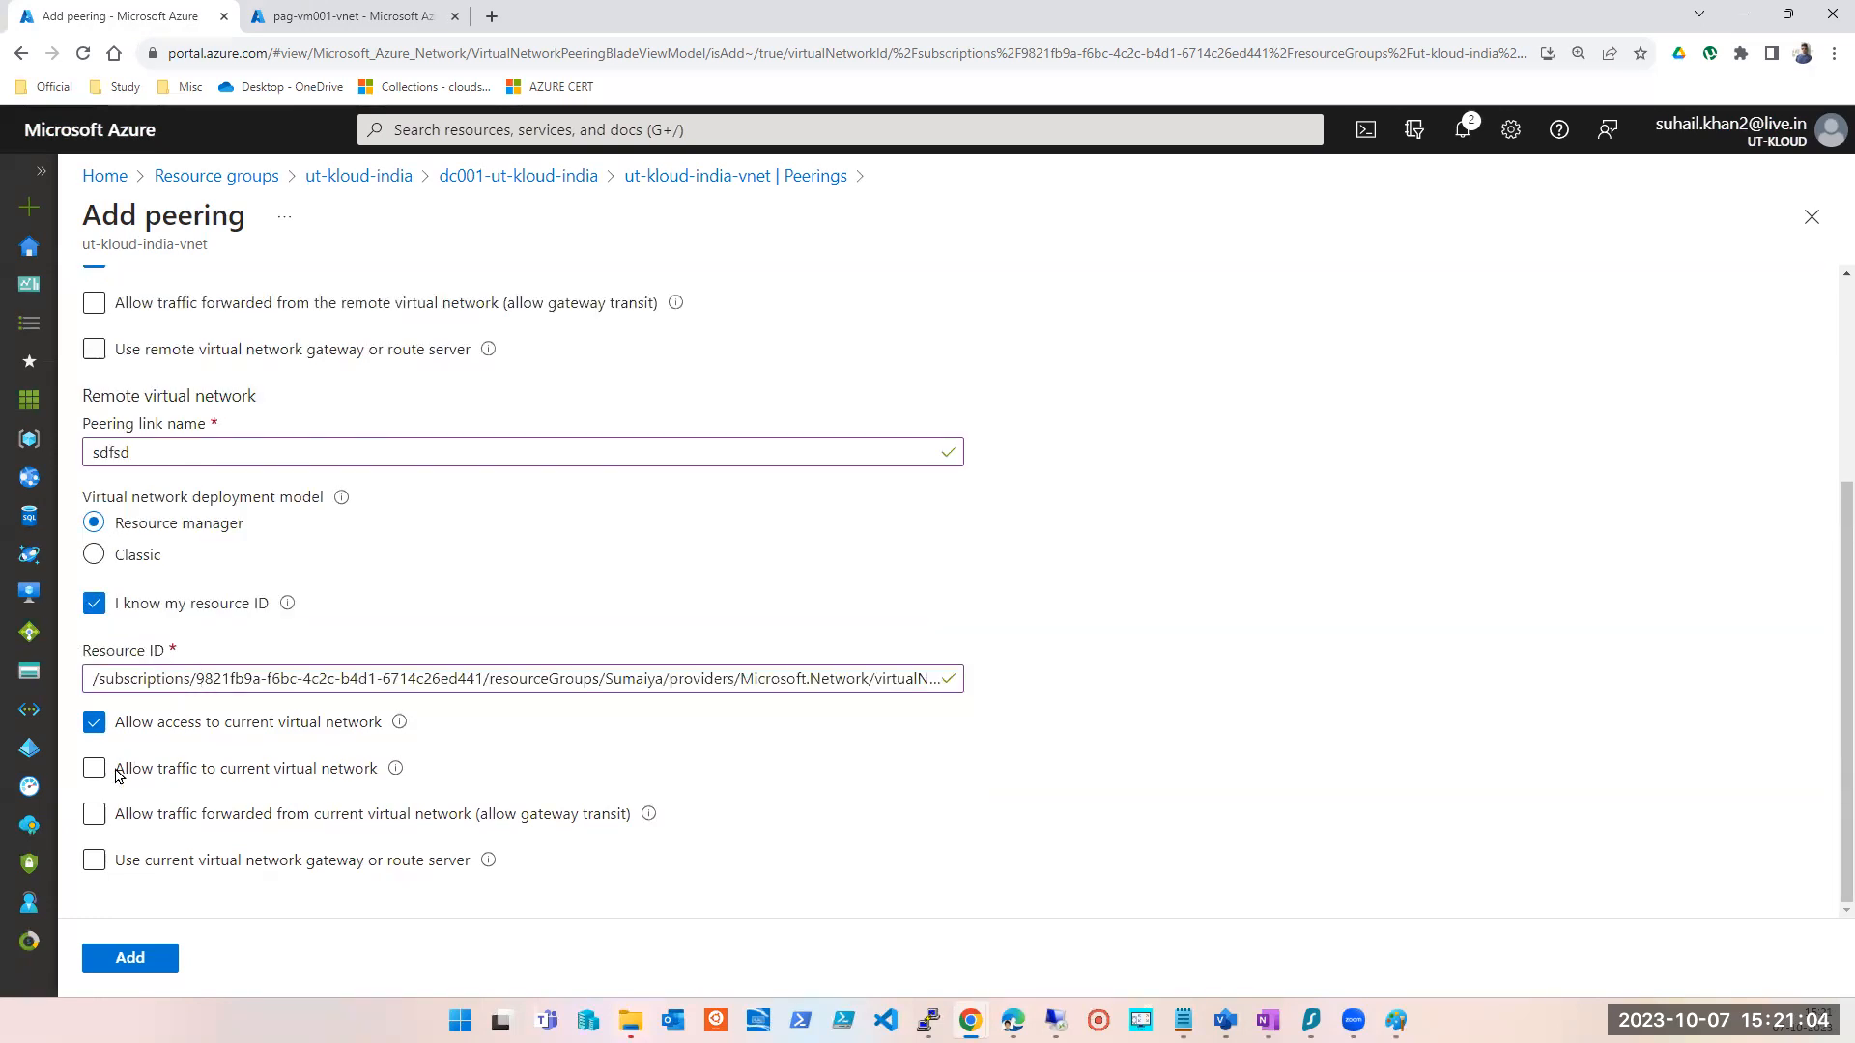
- Highlight the virtual network ID of pag-vm001-vnet in its overview, and open the overview of ut-kloud-india-vnet from the virtual networks list
click(315, 18)
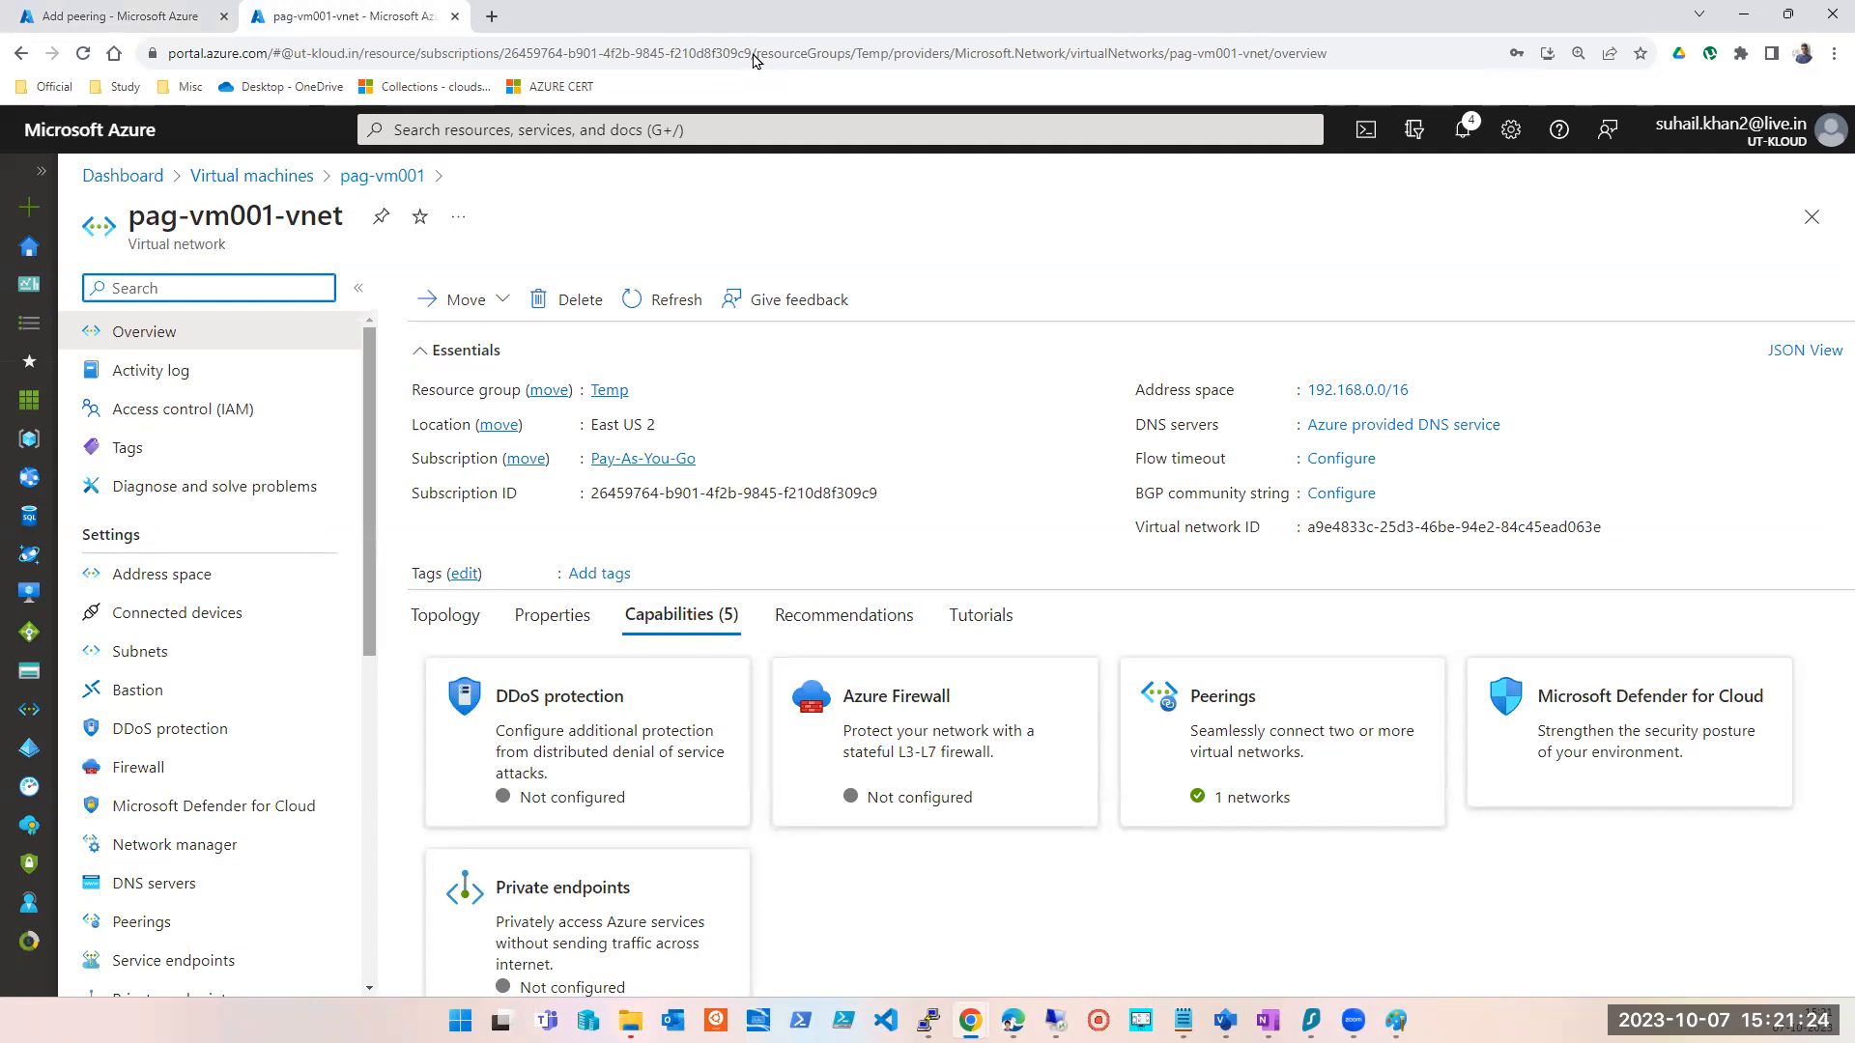
triple_click(1359, 518)
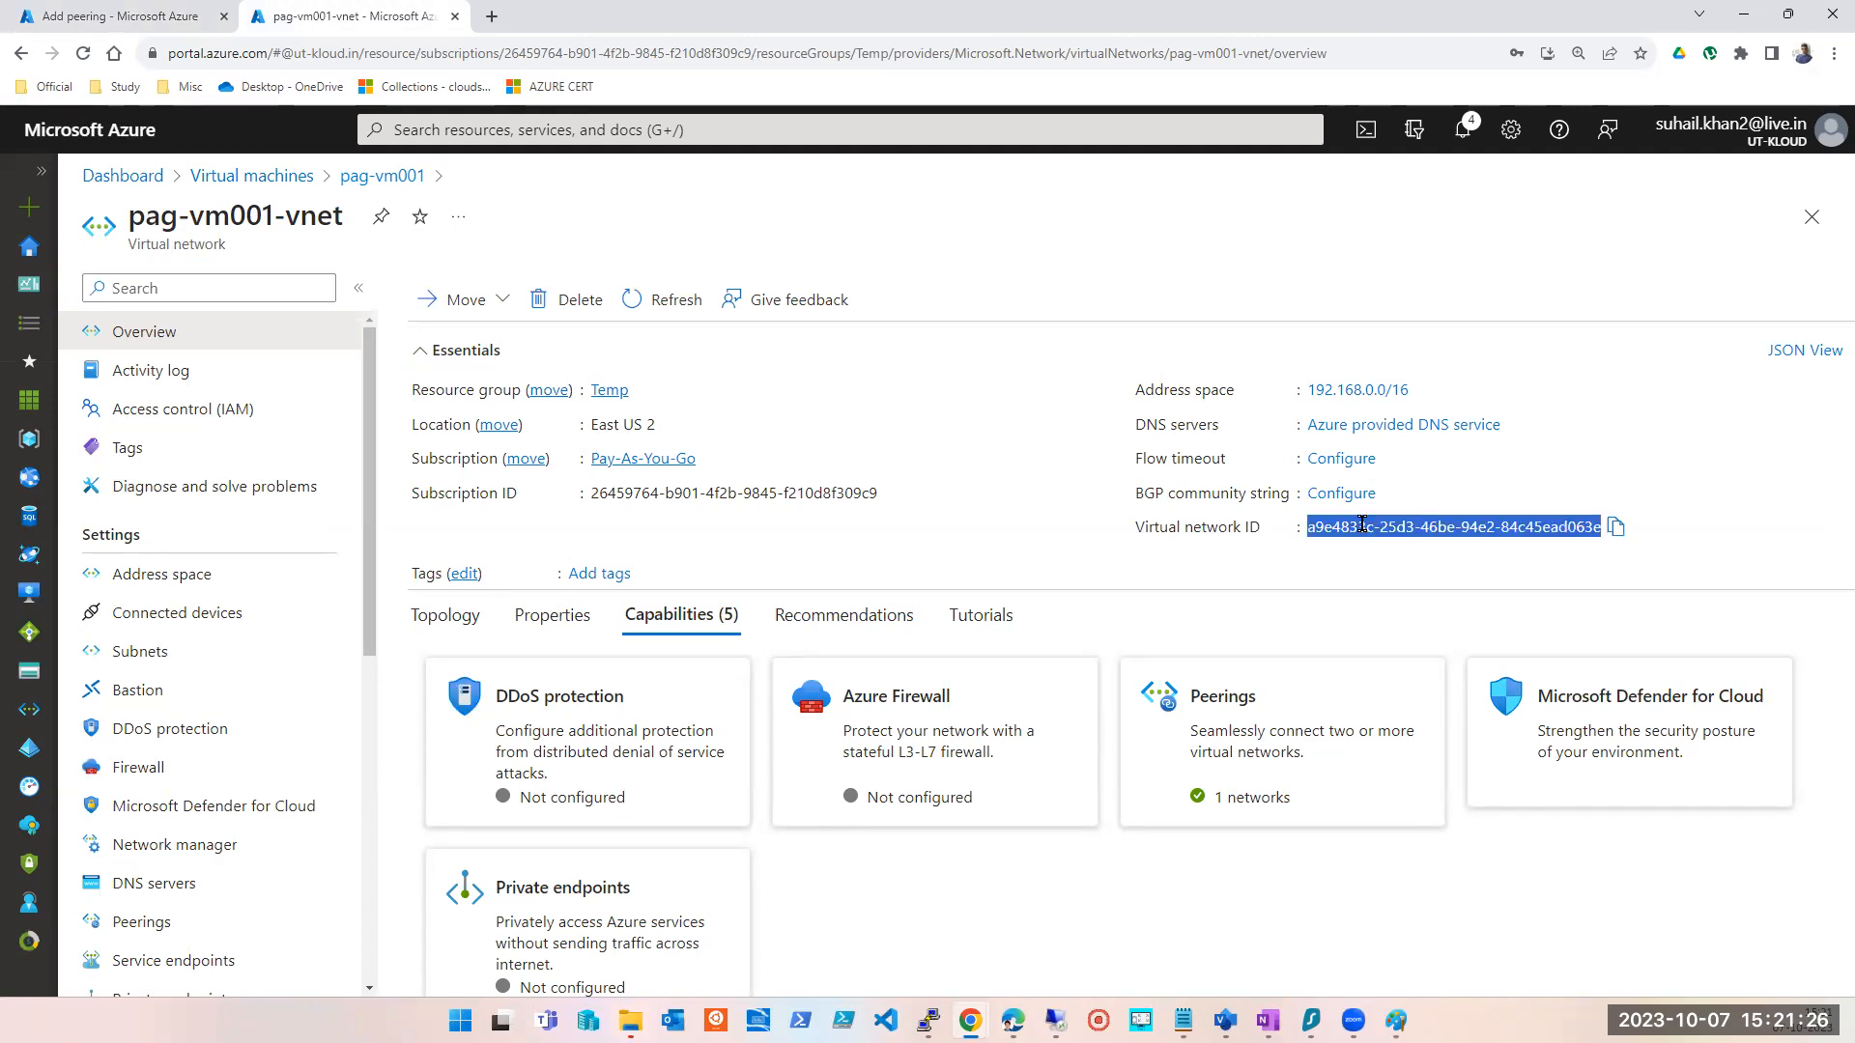
click(412, 135)
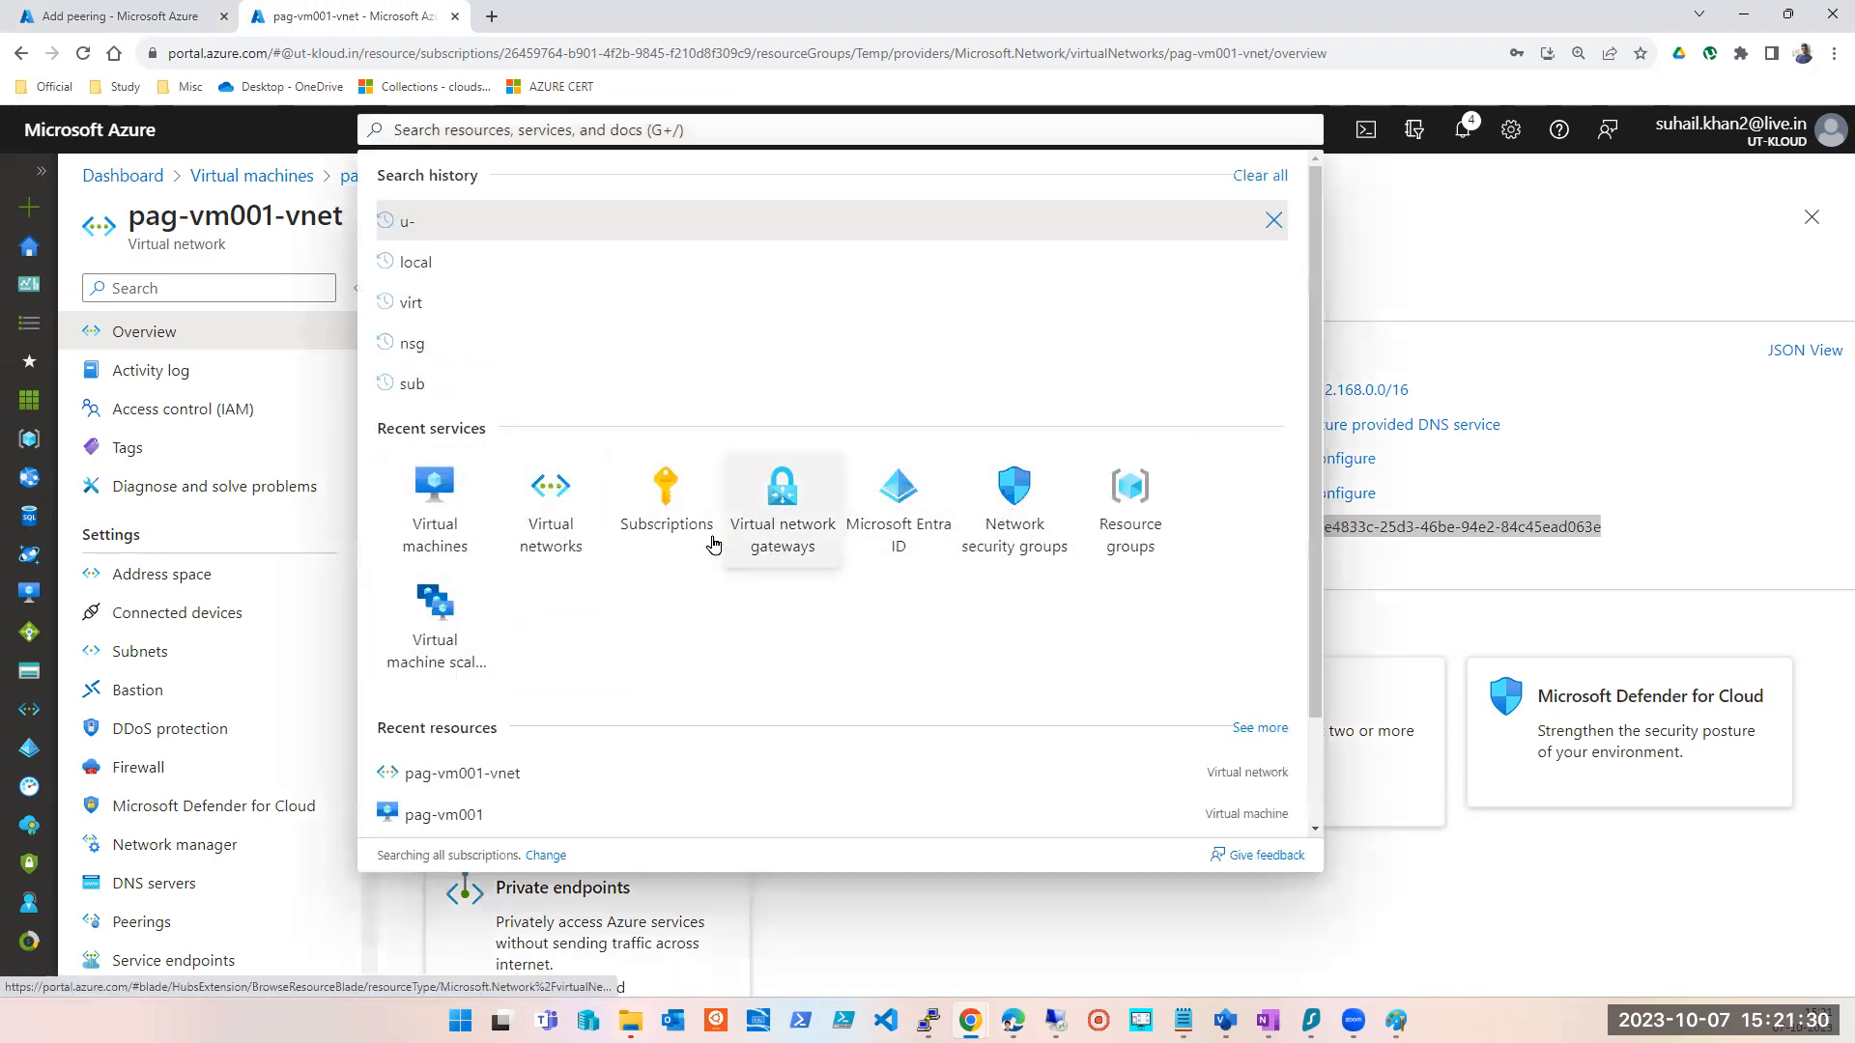
click(539, 534)
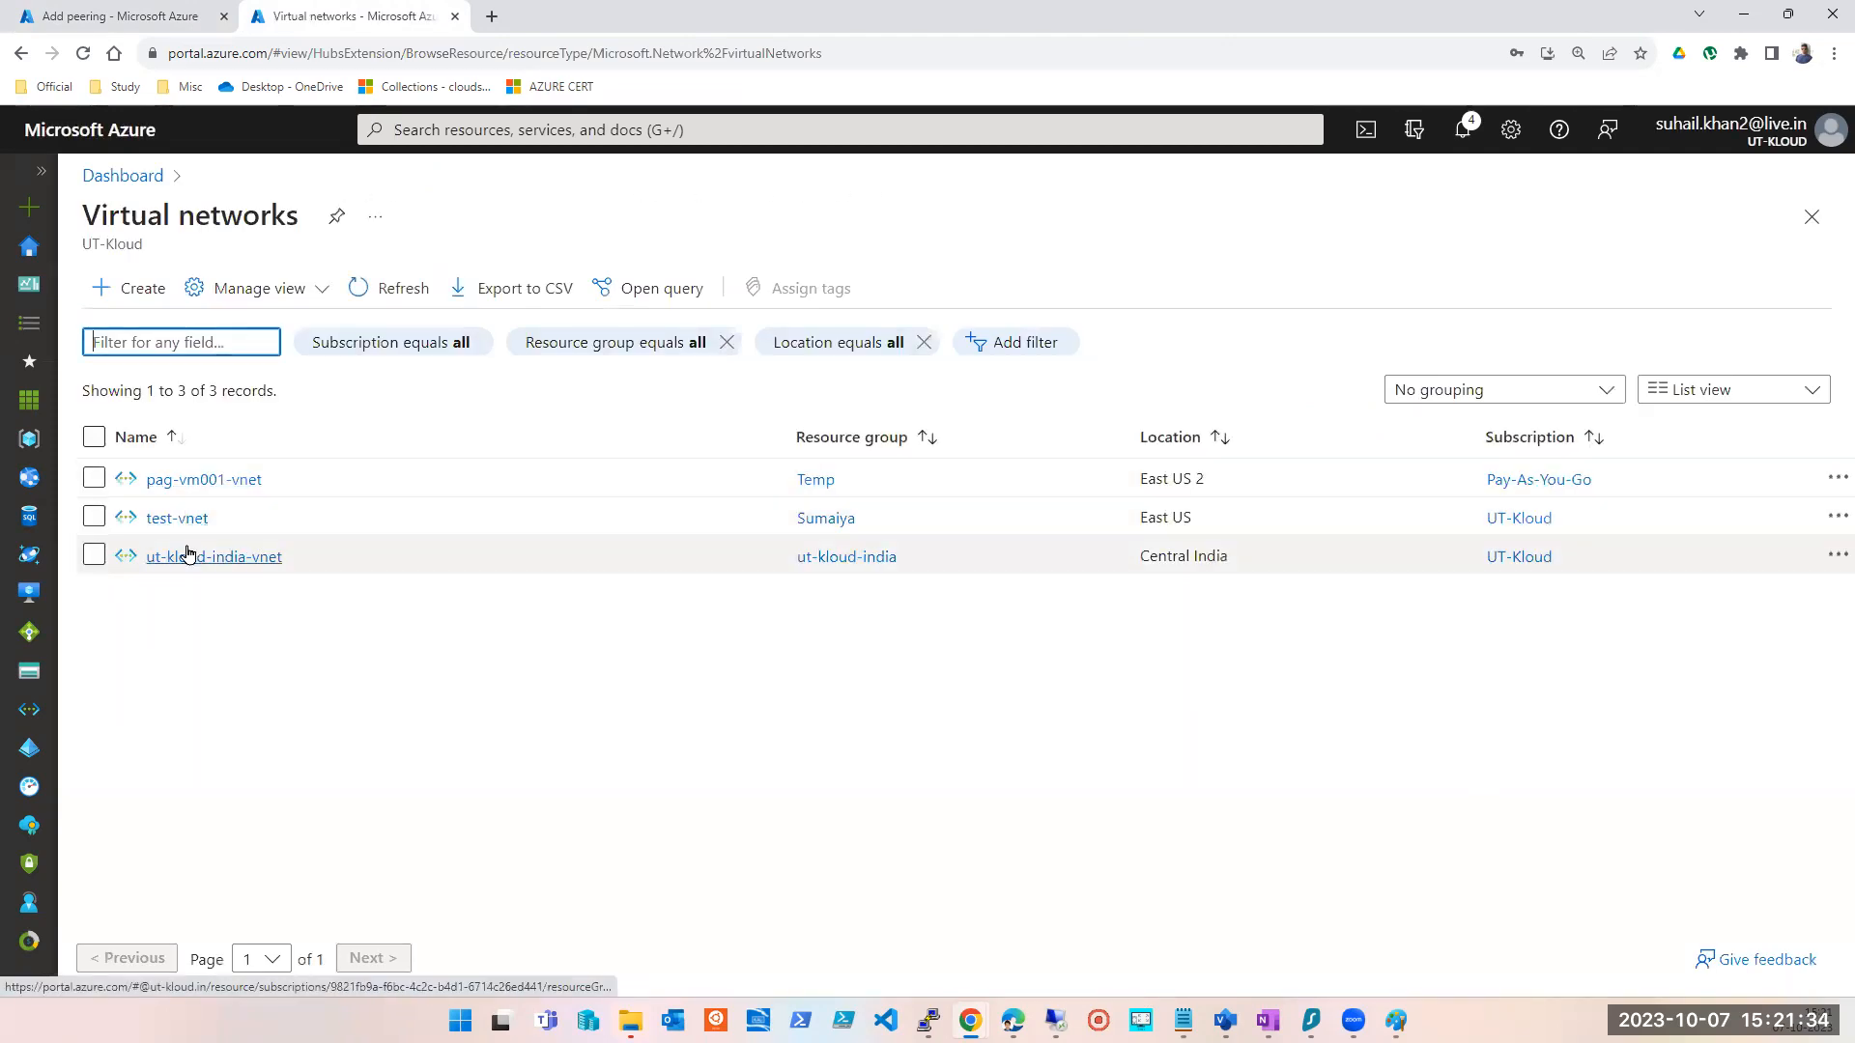
click(183, 556)
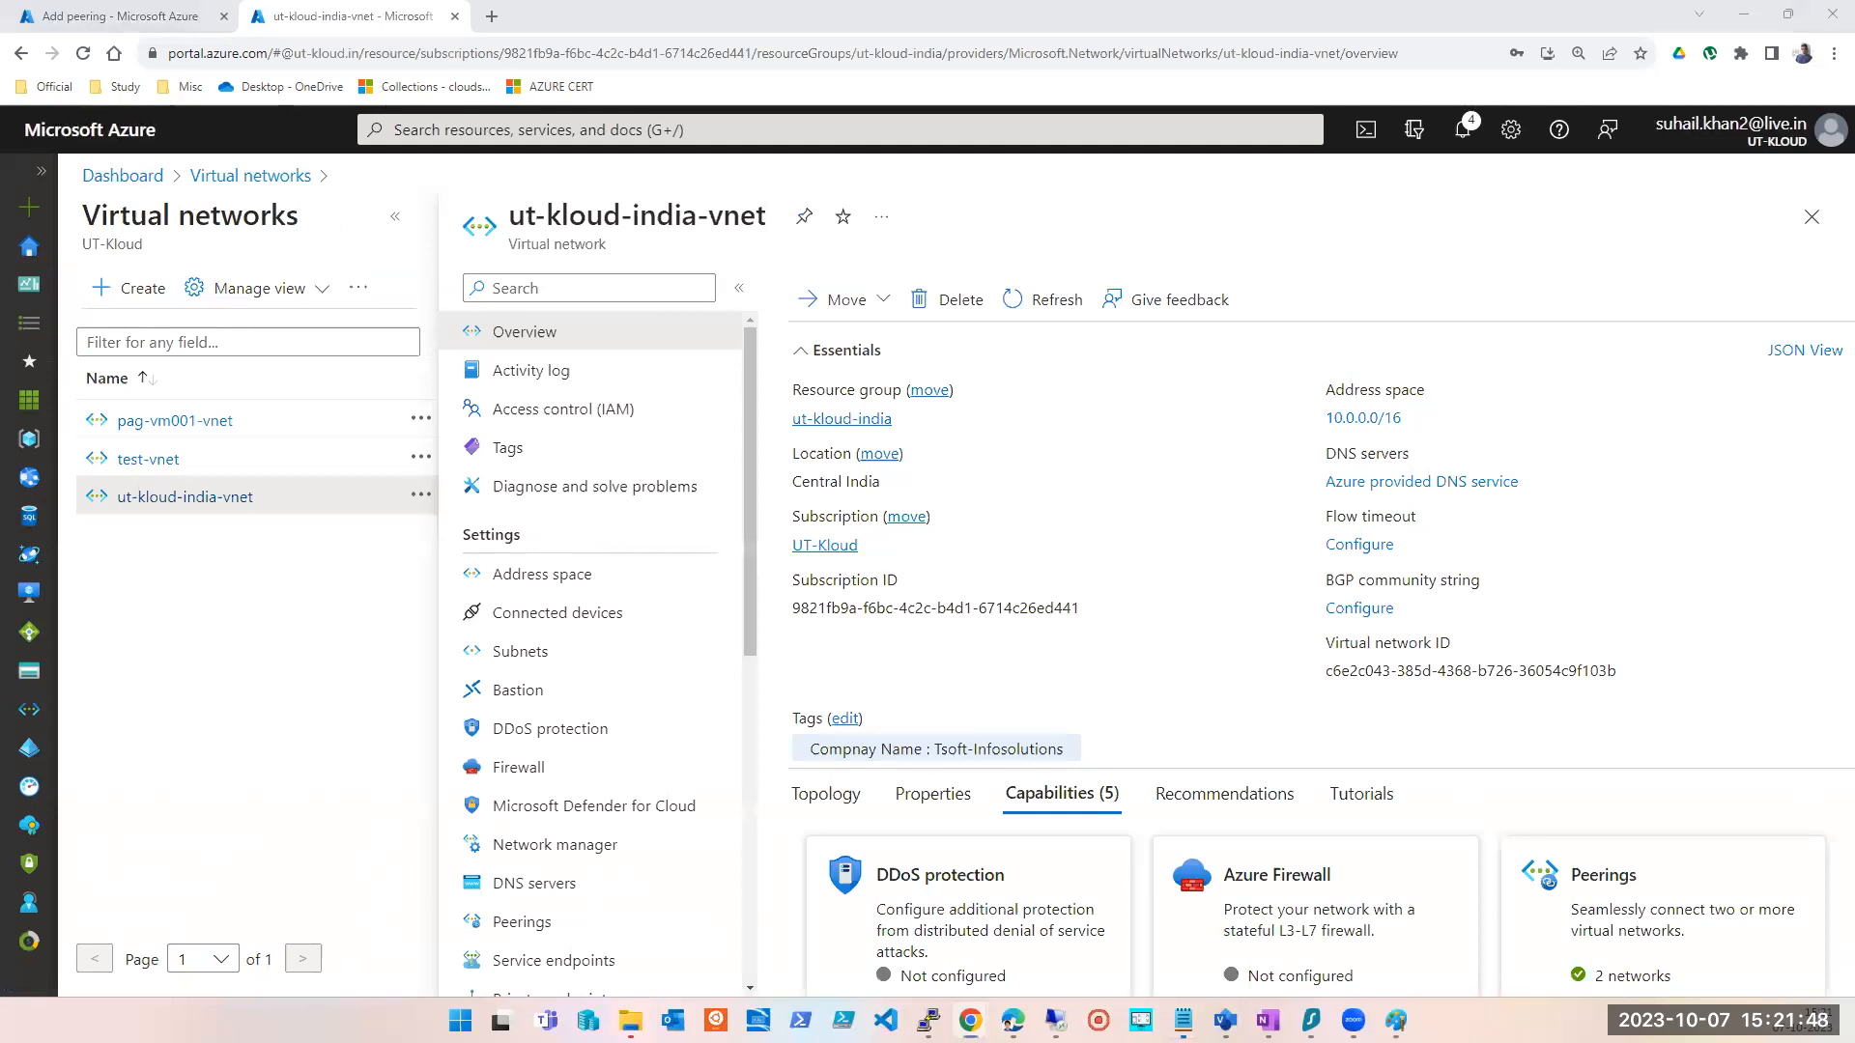
- Switch to Notepad and examine the subscription, resource group, provider and network name segments of ut-kloud-india-vnet's resource ID
key(alt+Tab)
triple_click(195, 805)
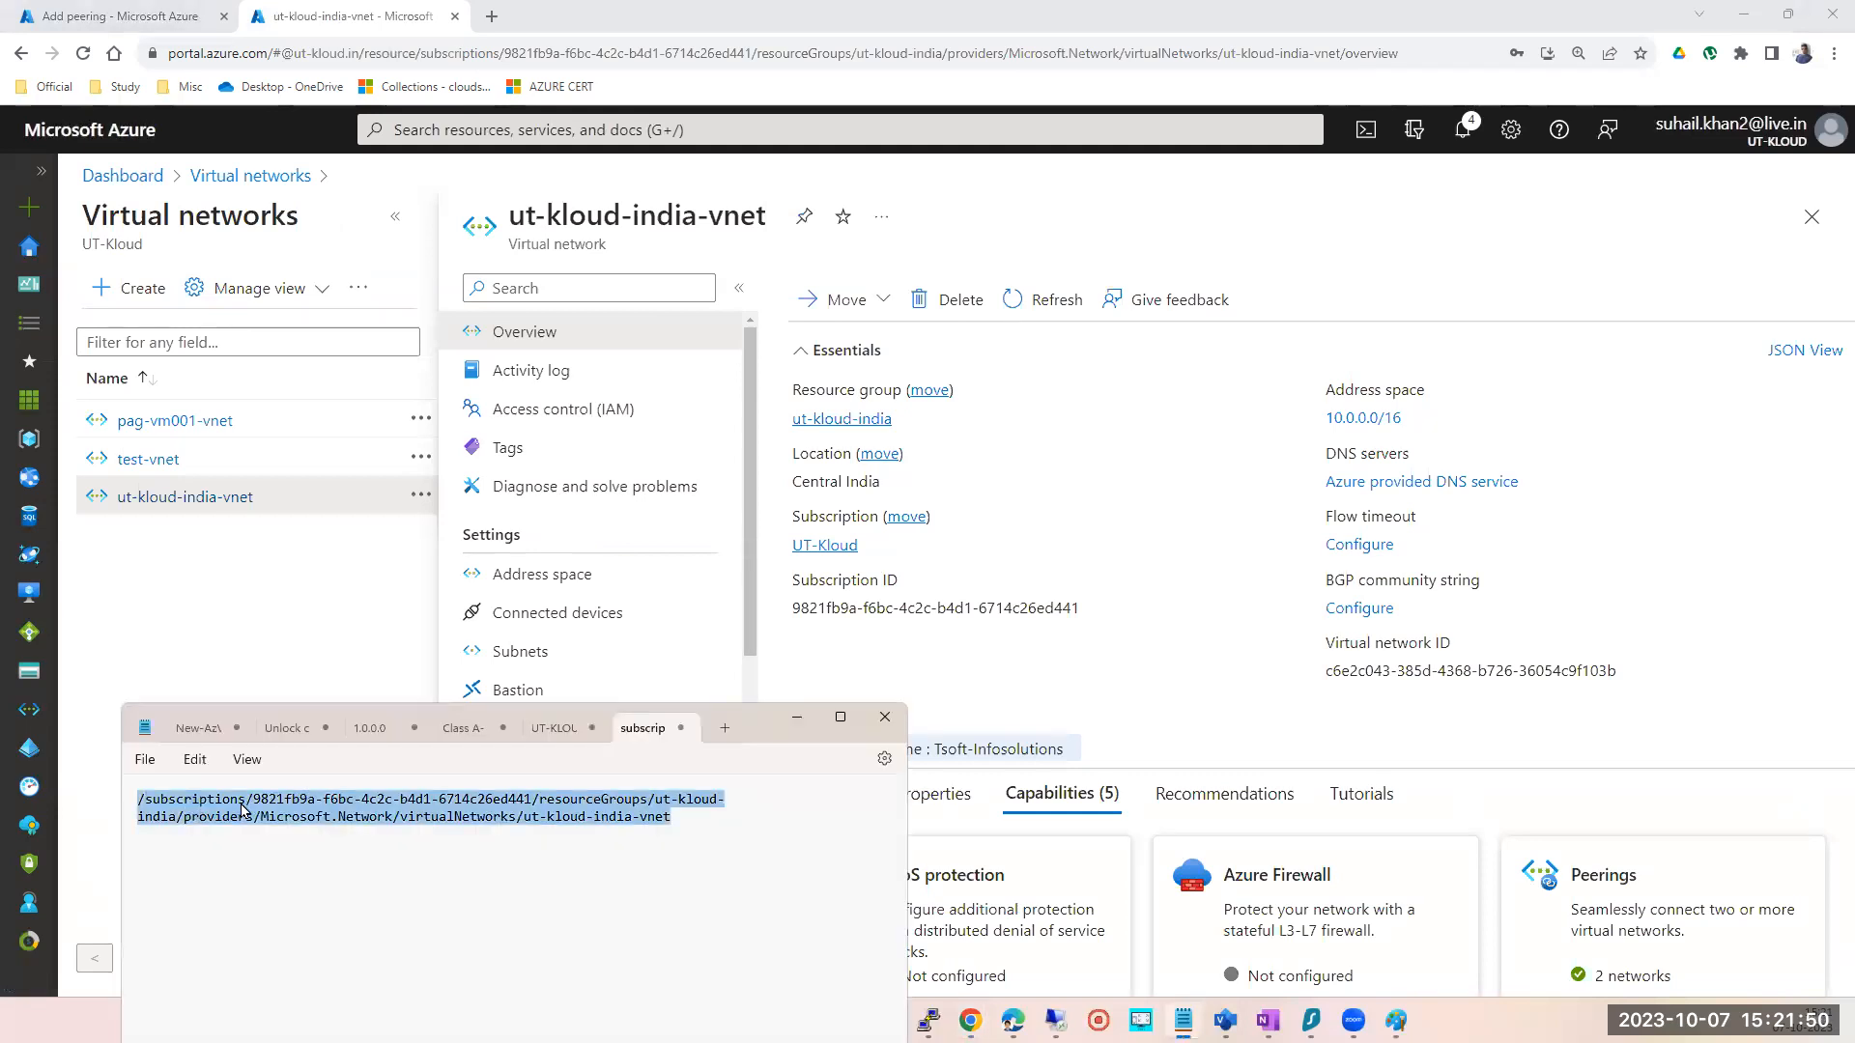
click(293, 816)
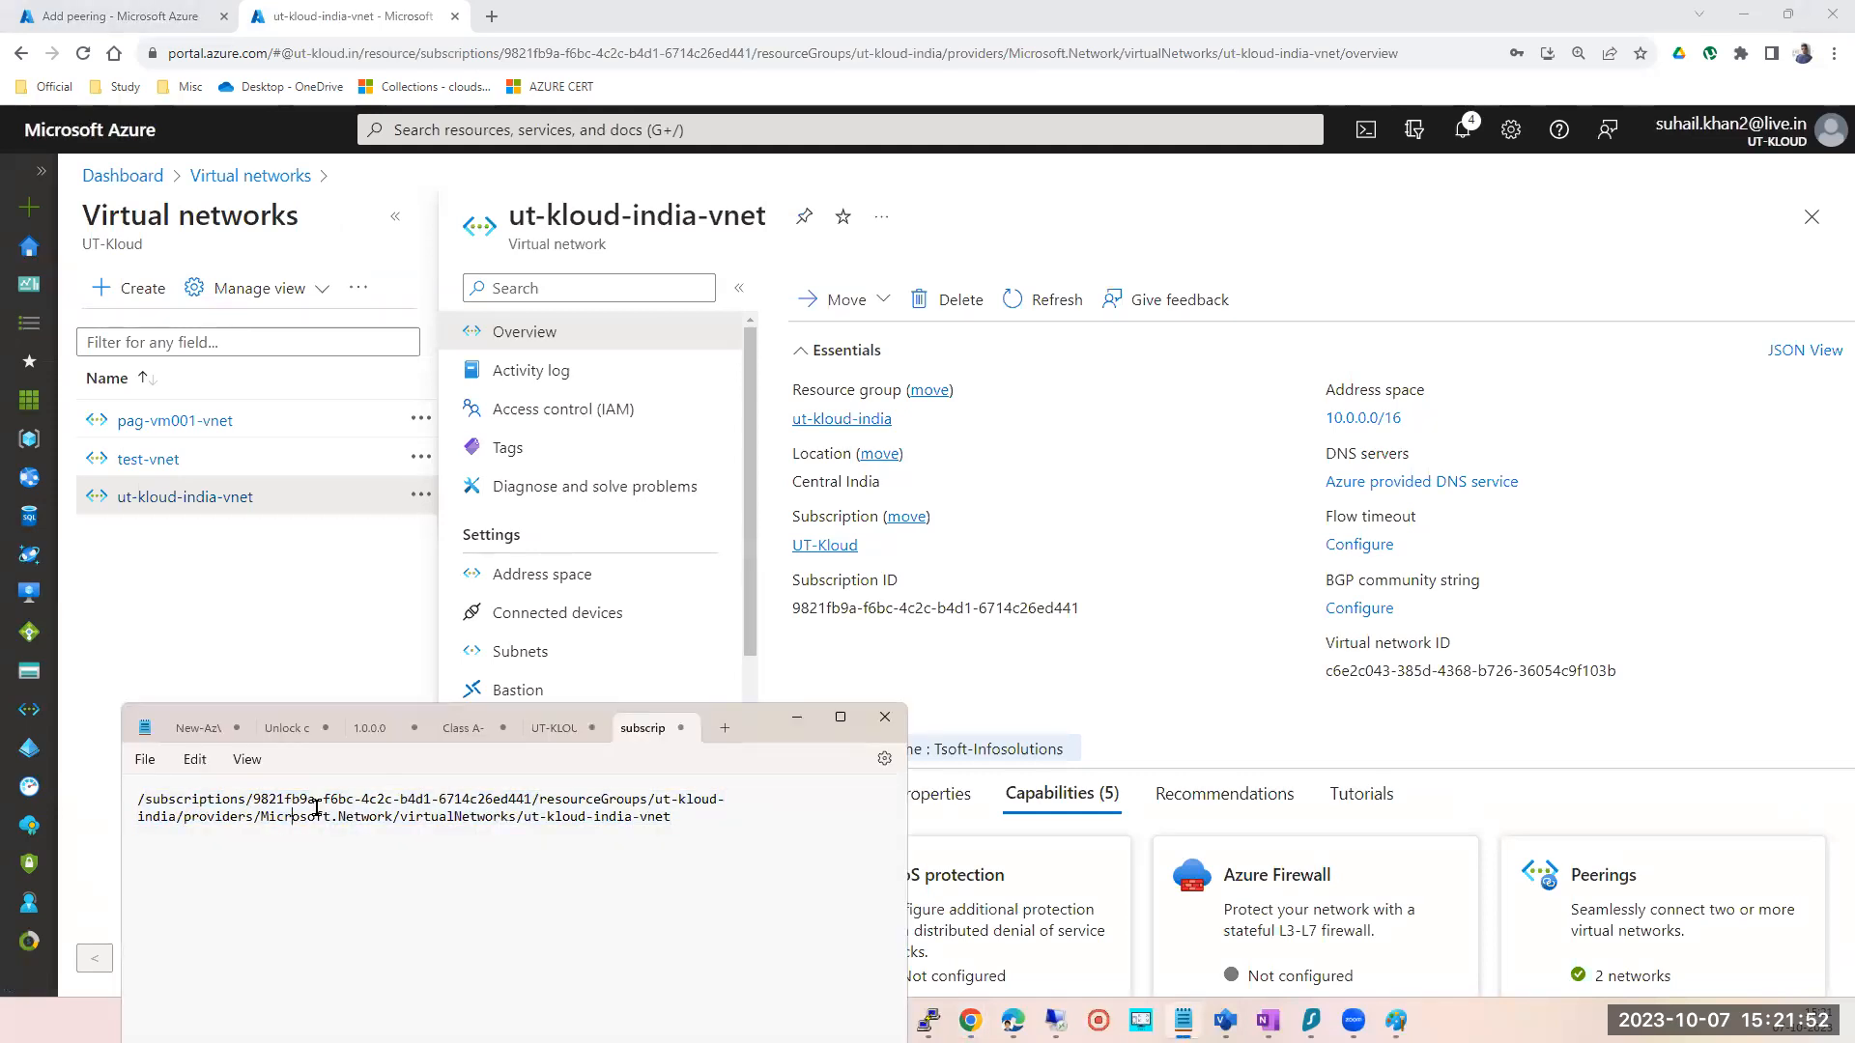
drag(145, 798, 254, 799)
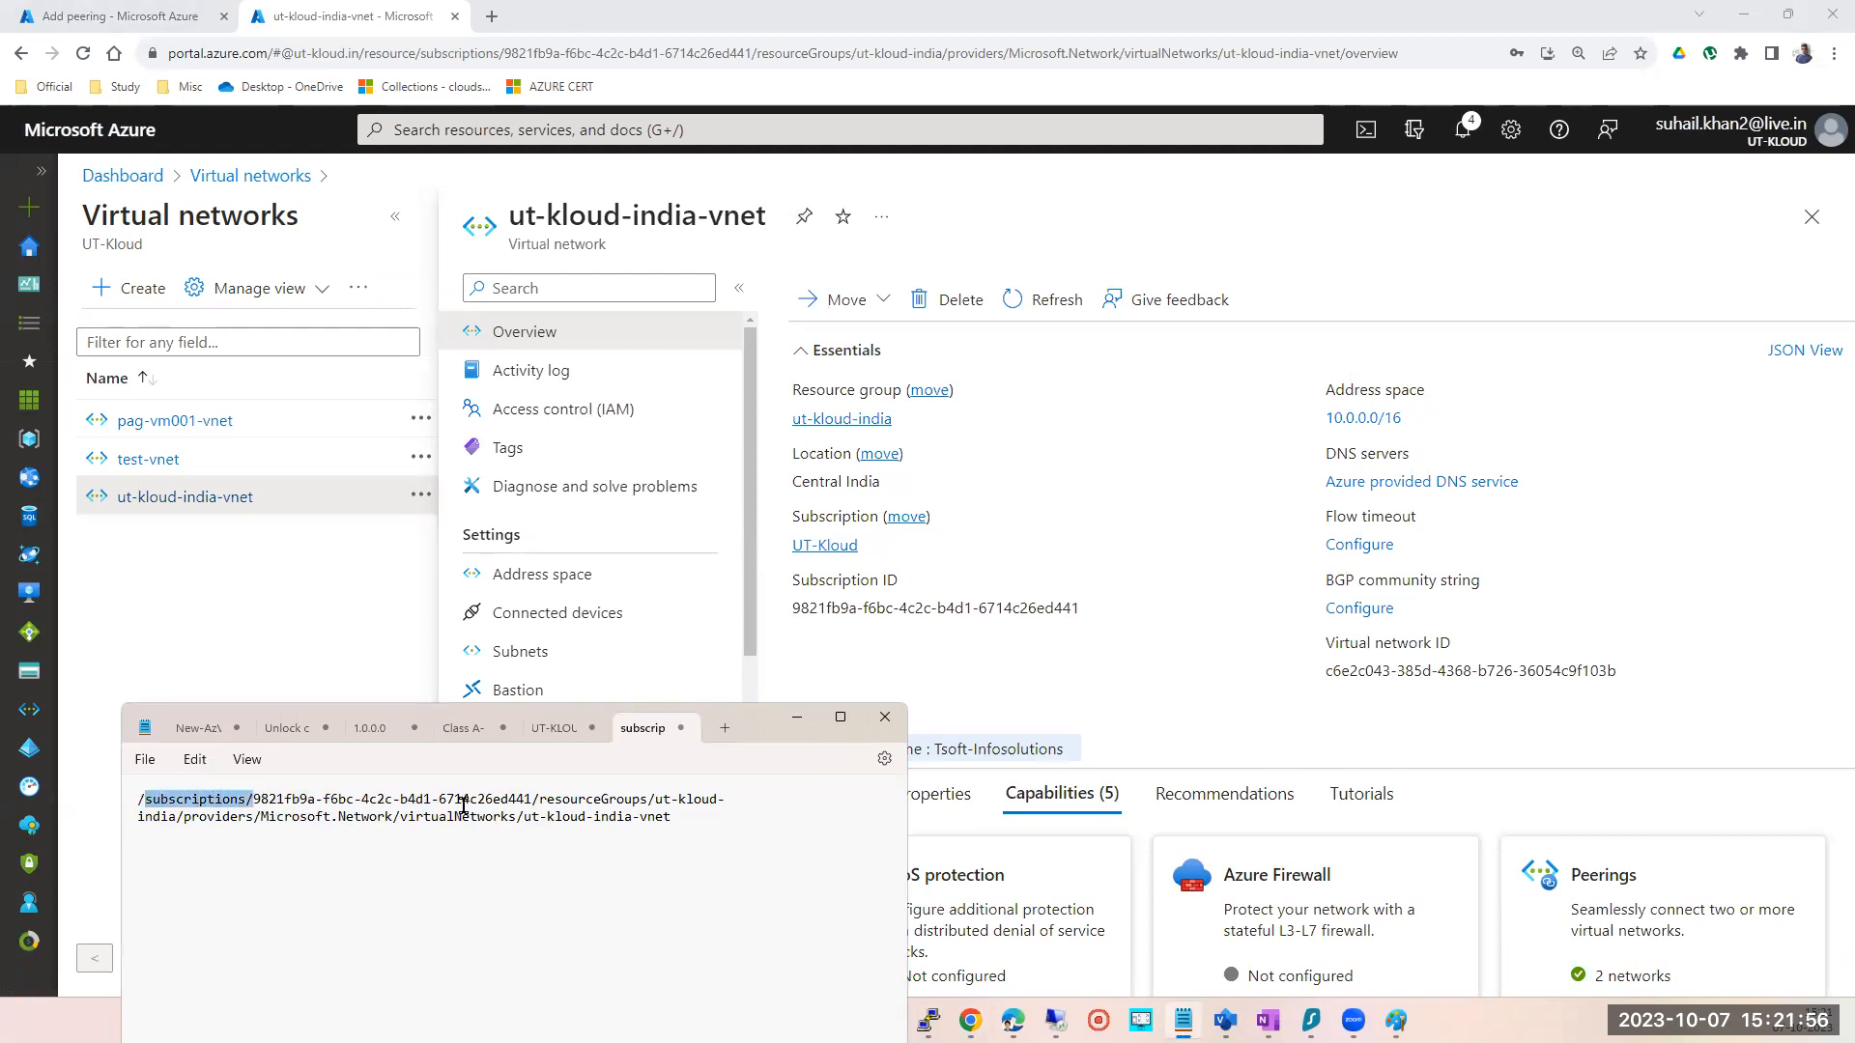
drag(539, 799, 250, 798)
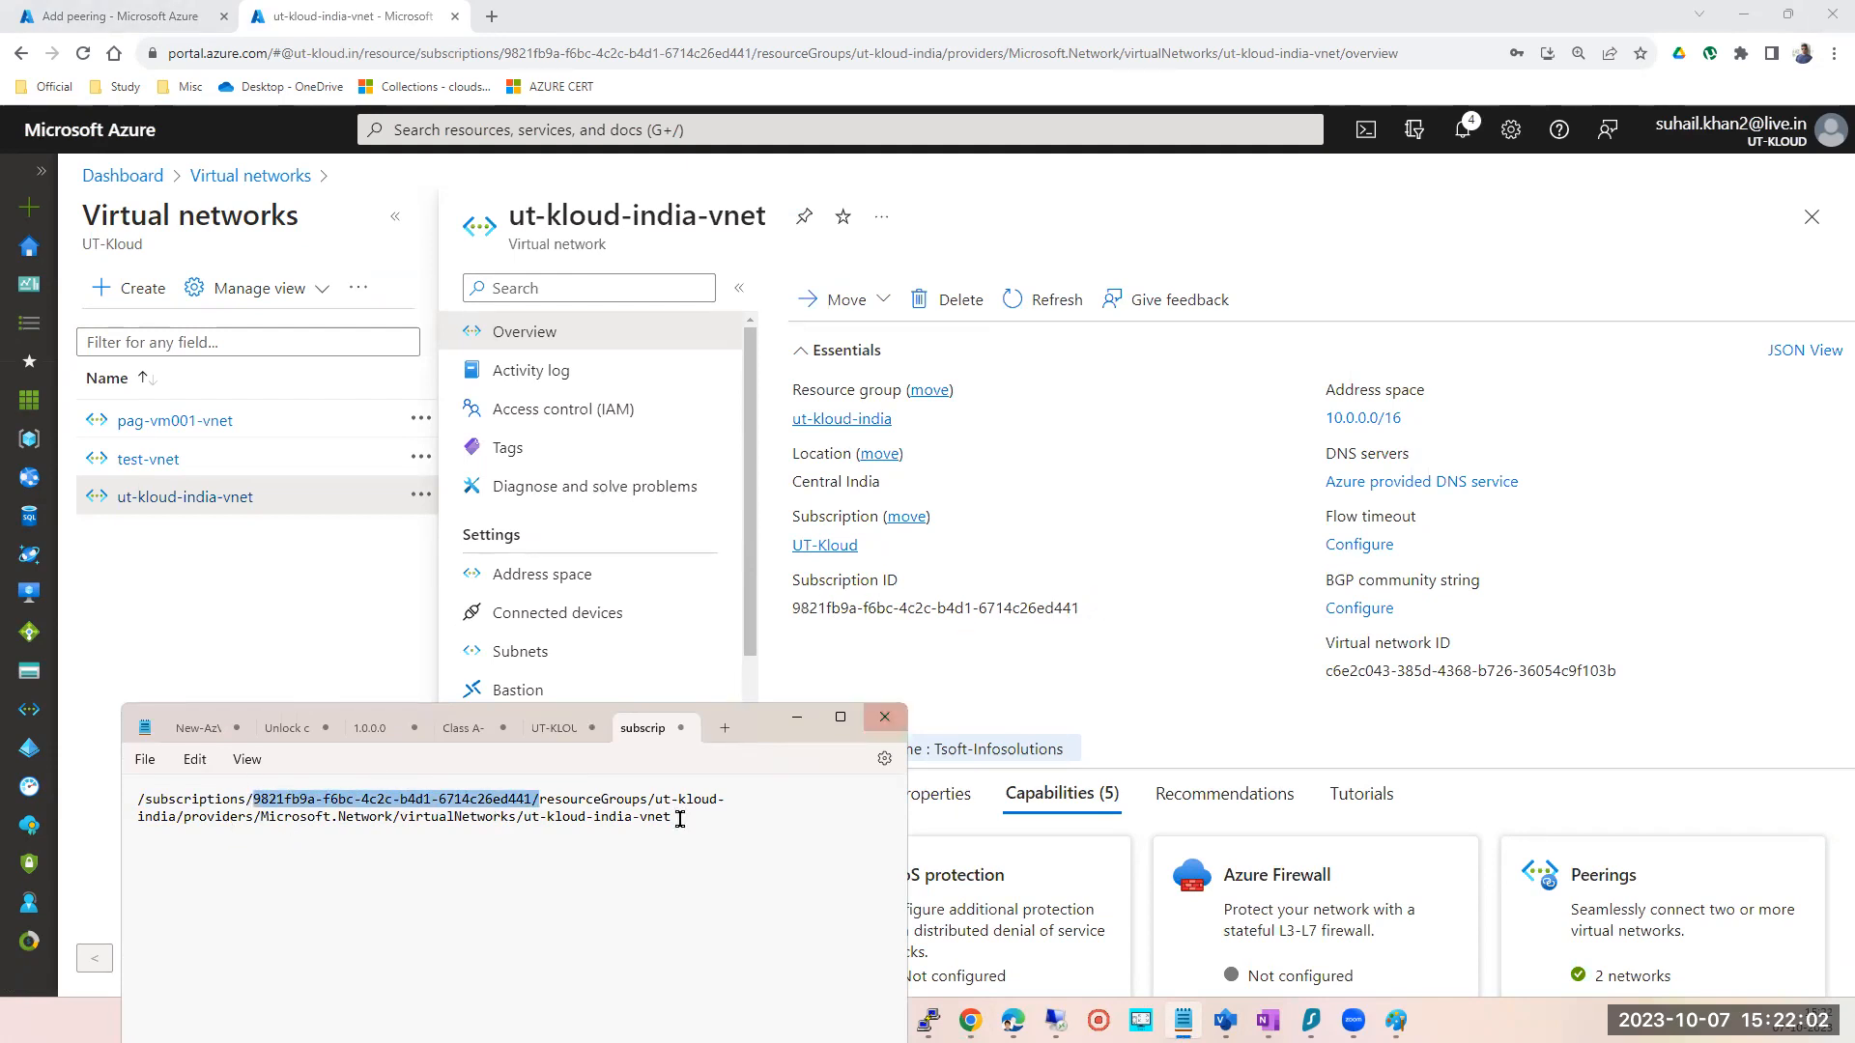
triple_click(585, 798)
double_click(696, 799)
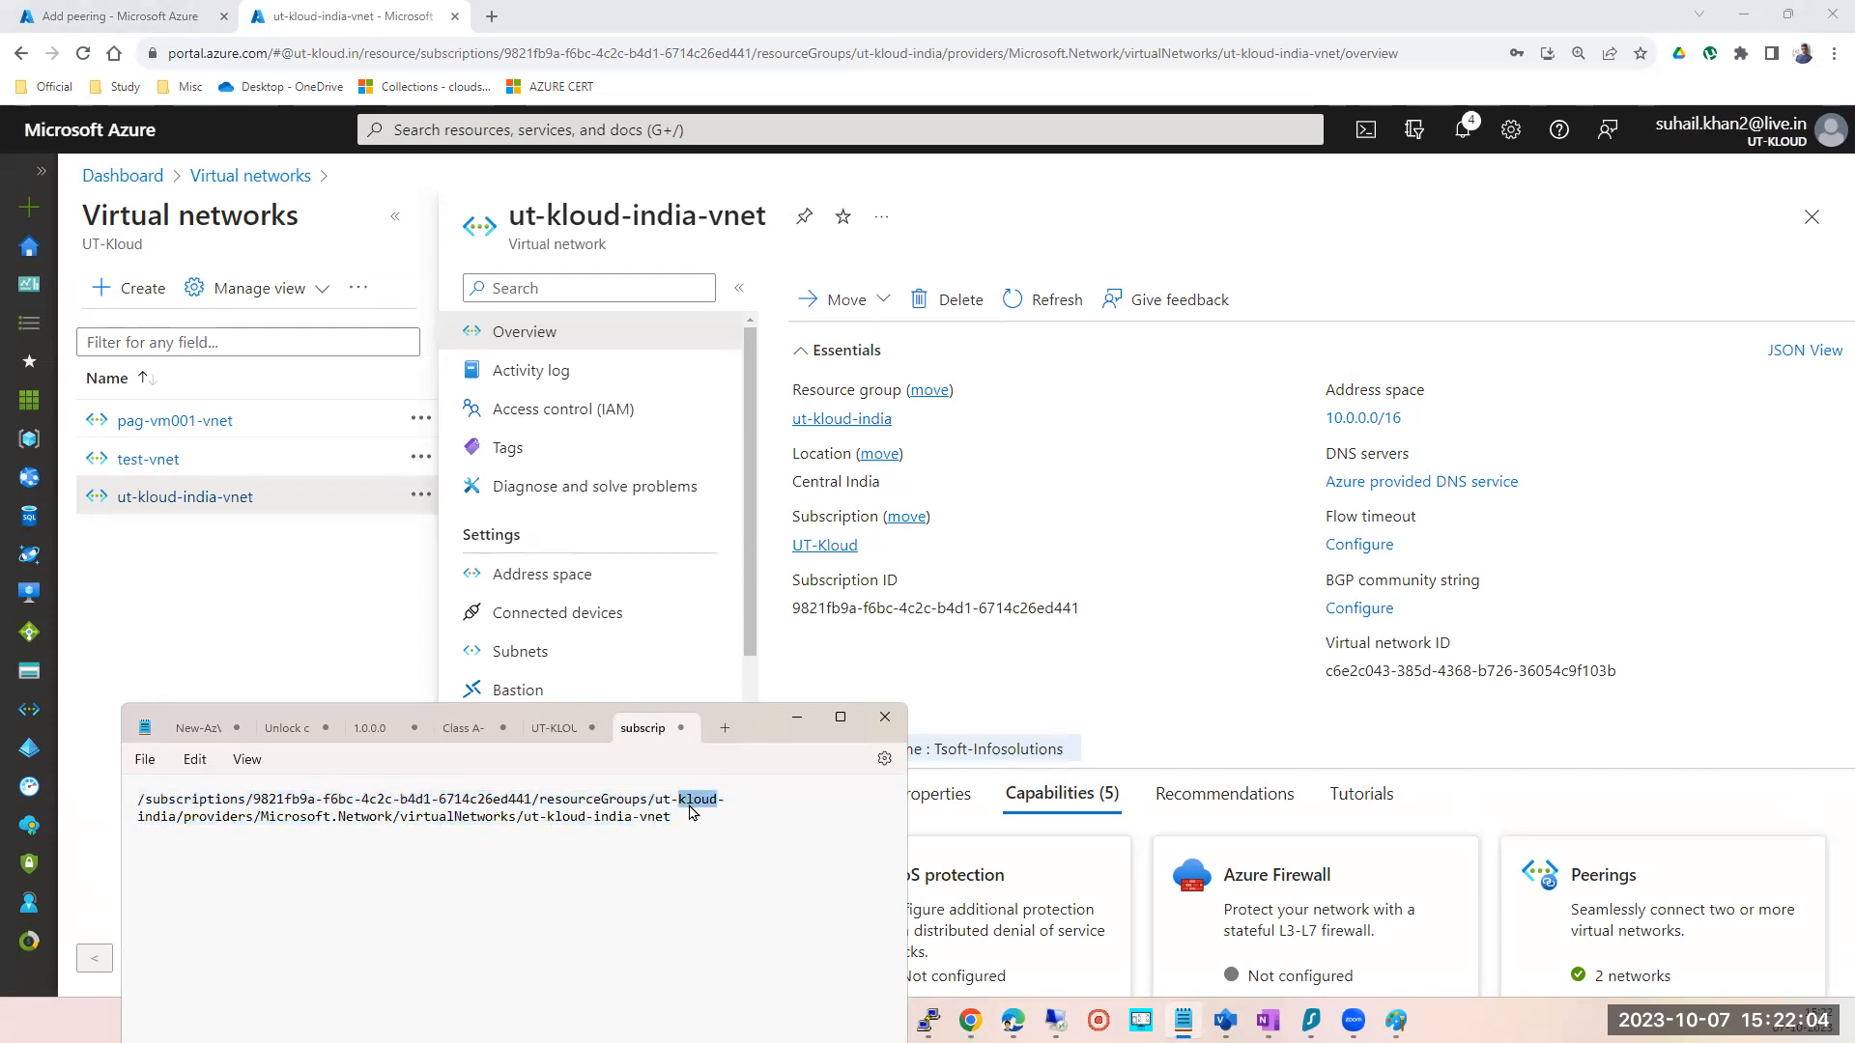
triple_click(235, 826)
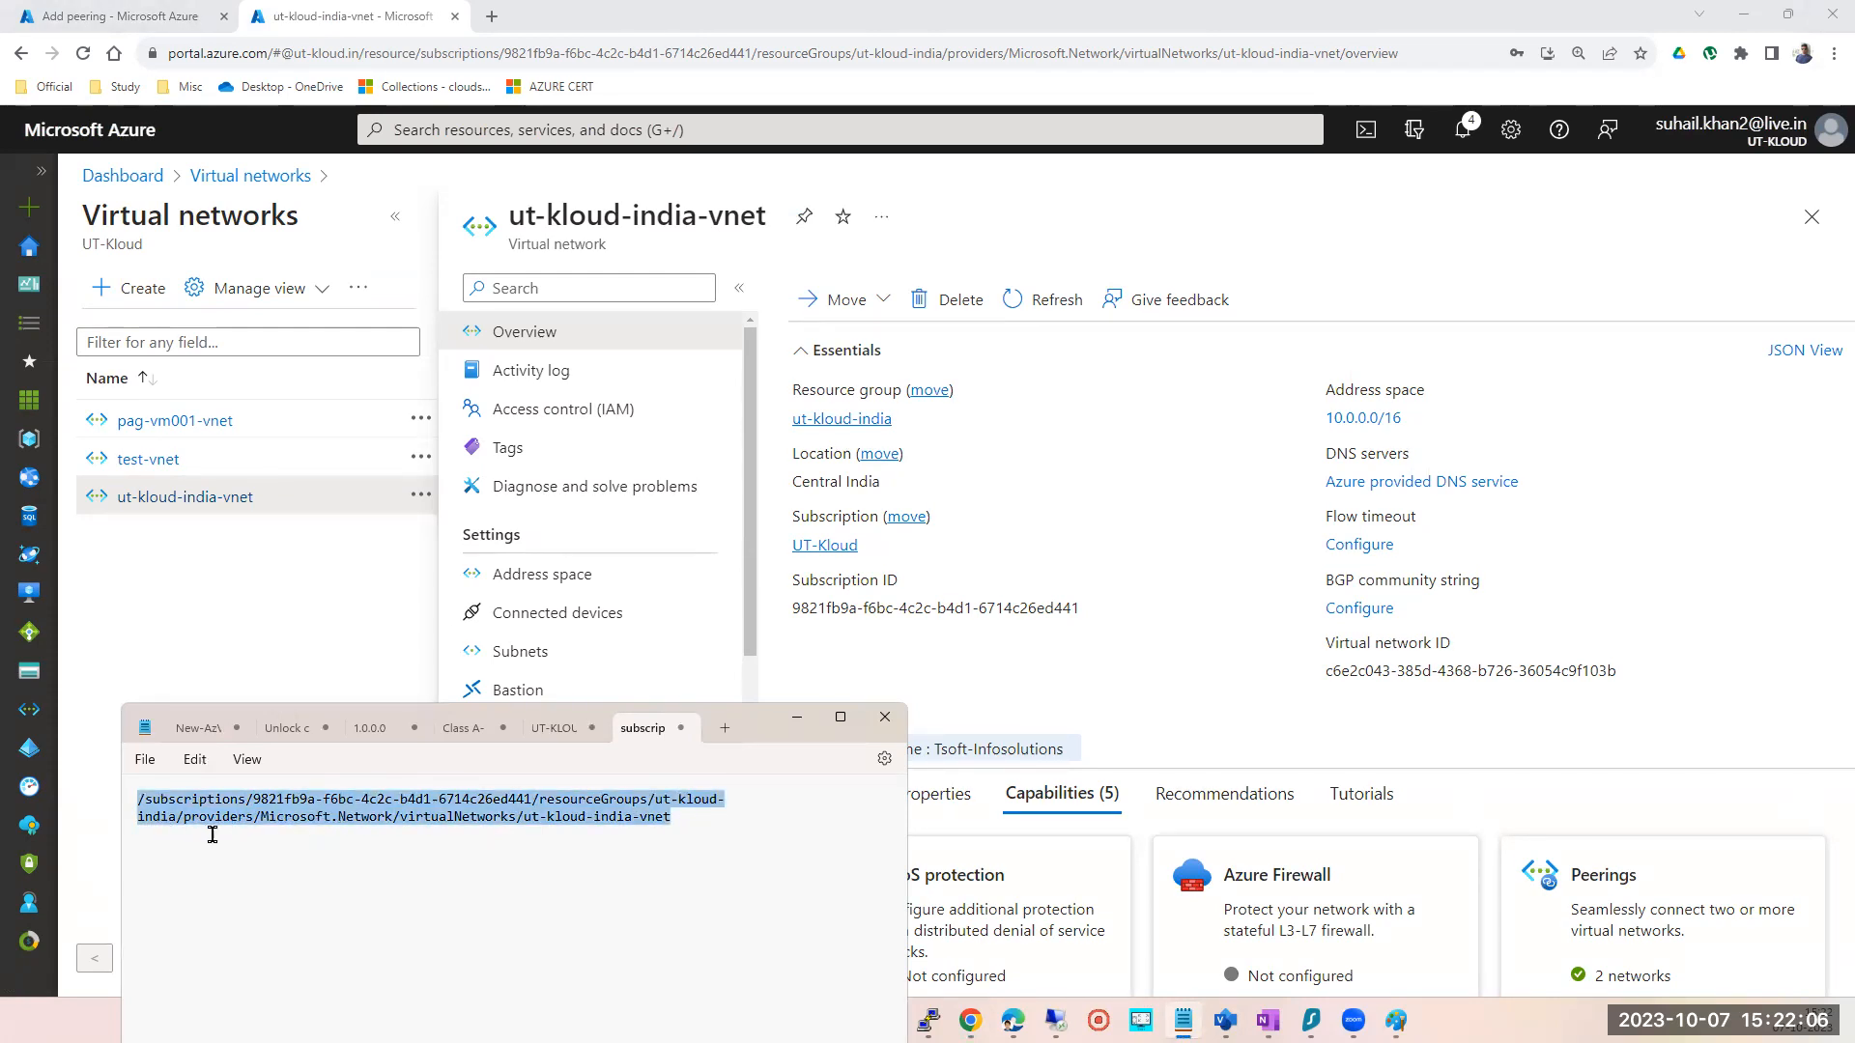
click(216, 826)
double_click(215, 826)
double_click(458, 826)
click(670, 826)
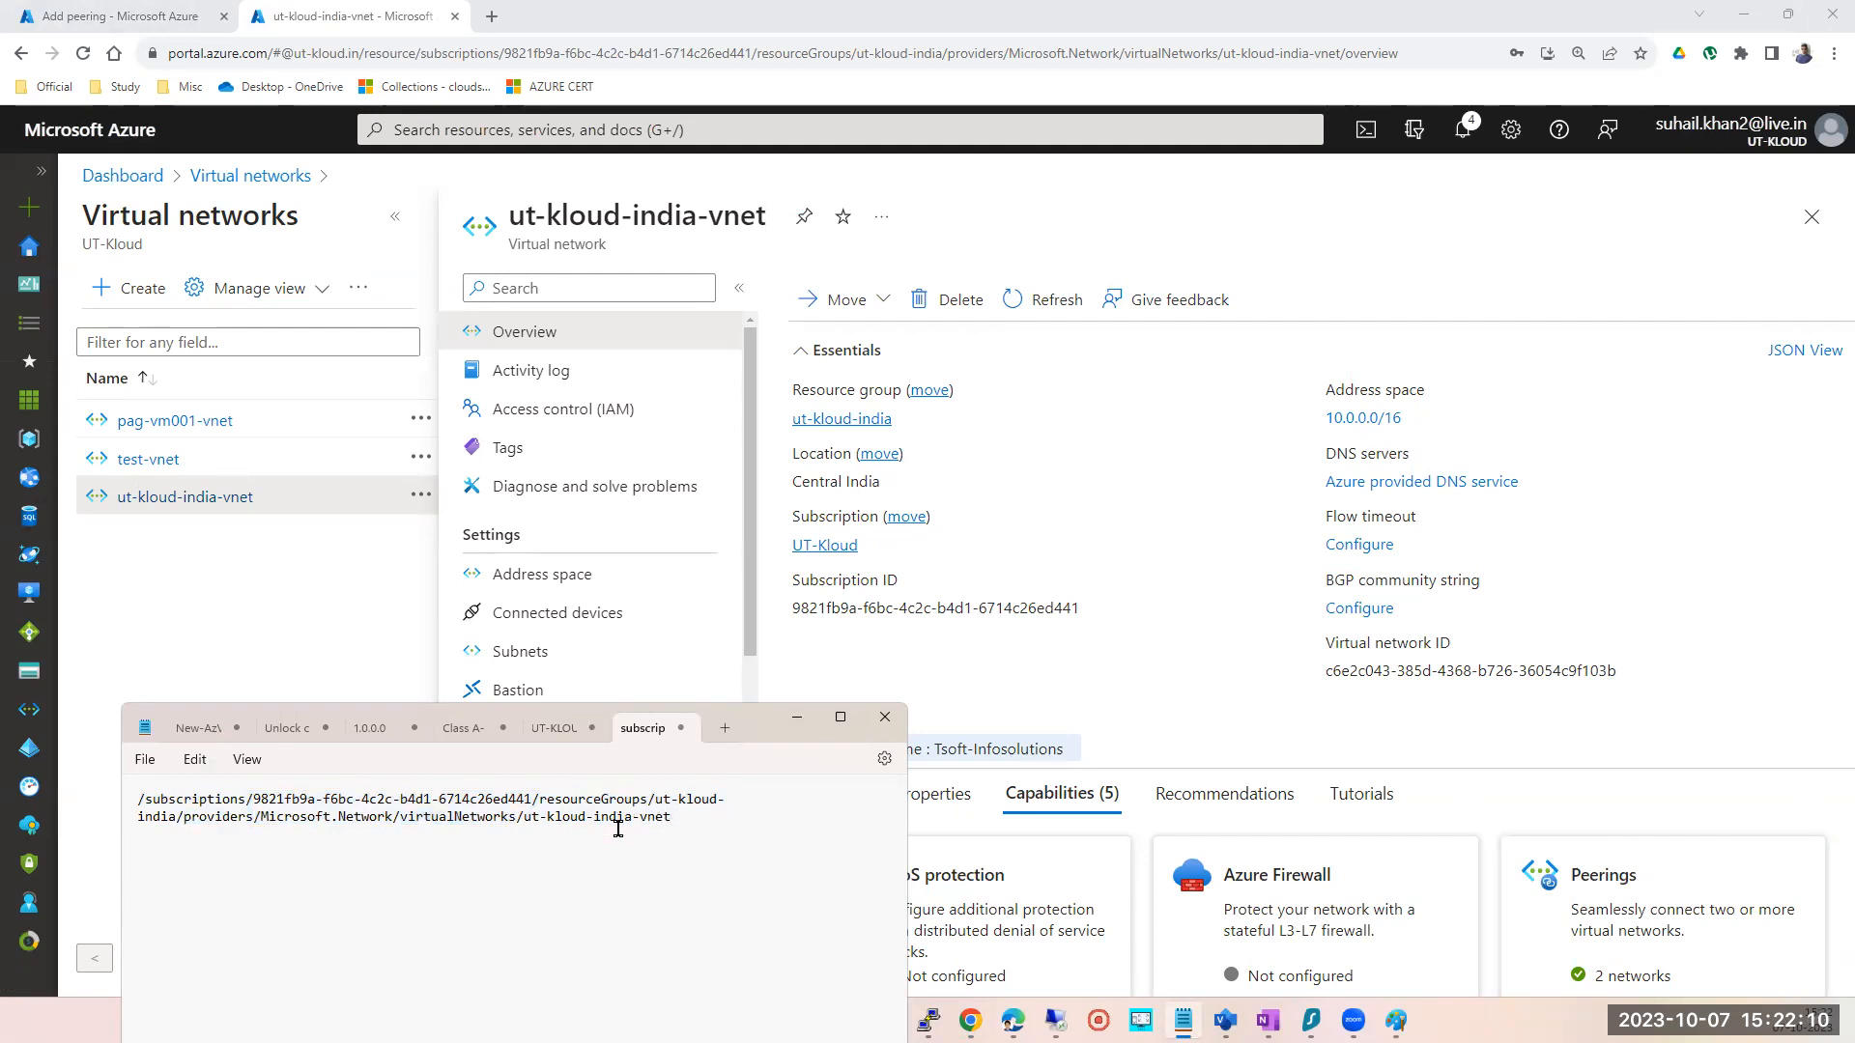
- Compare the full resource ID in Notepad with the virtual network ID in ut-kloud-india-vnet's overview, and minimize Notepad
drag(673, 819, 136, 806)
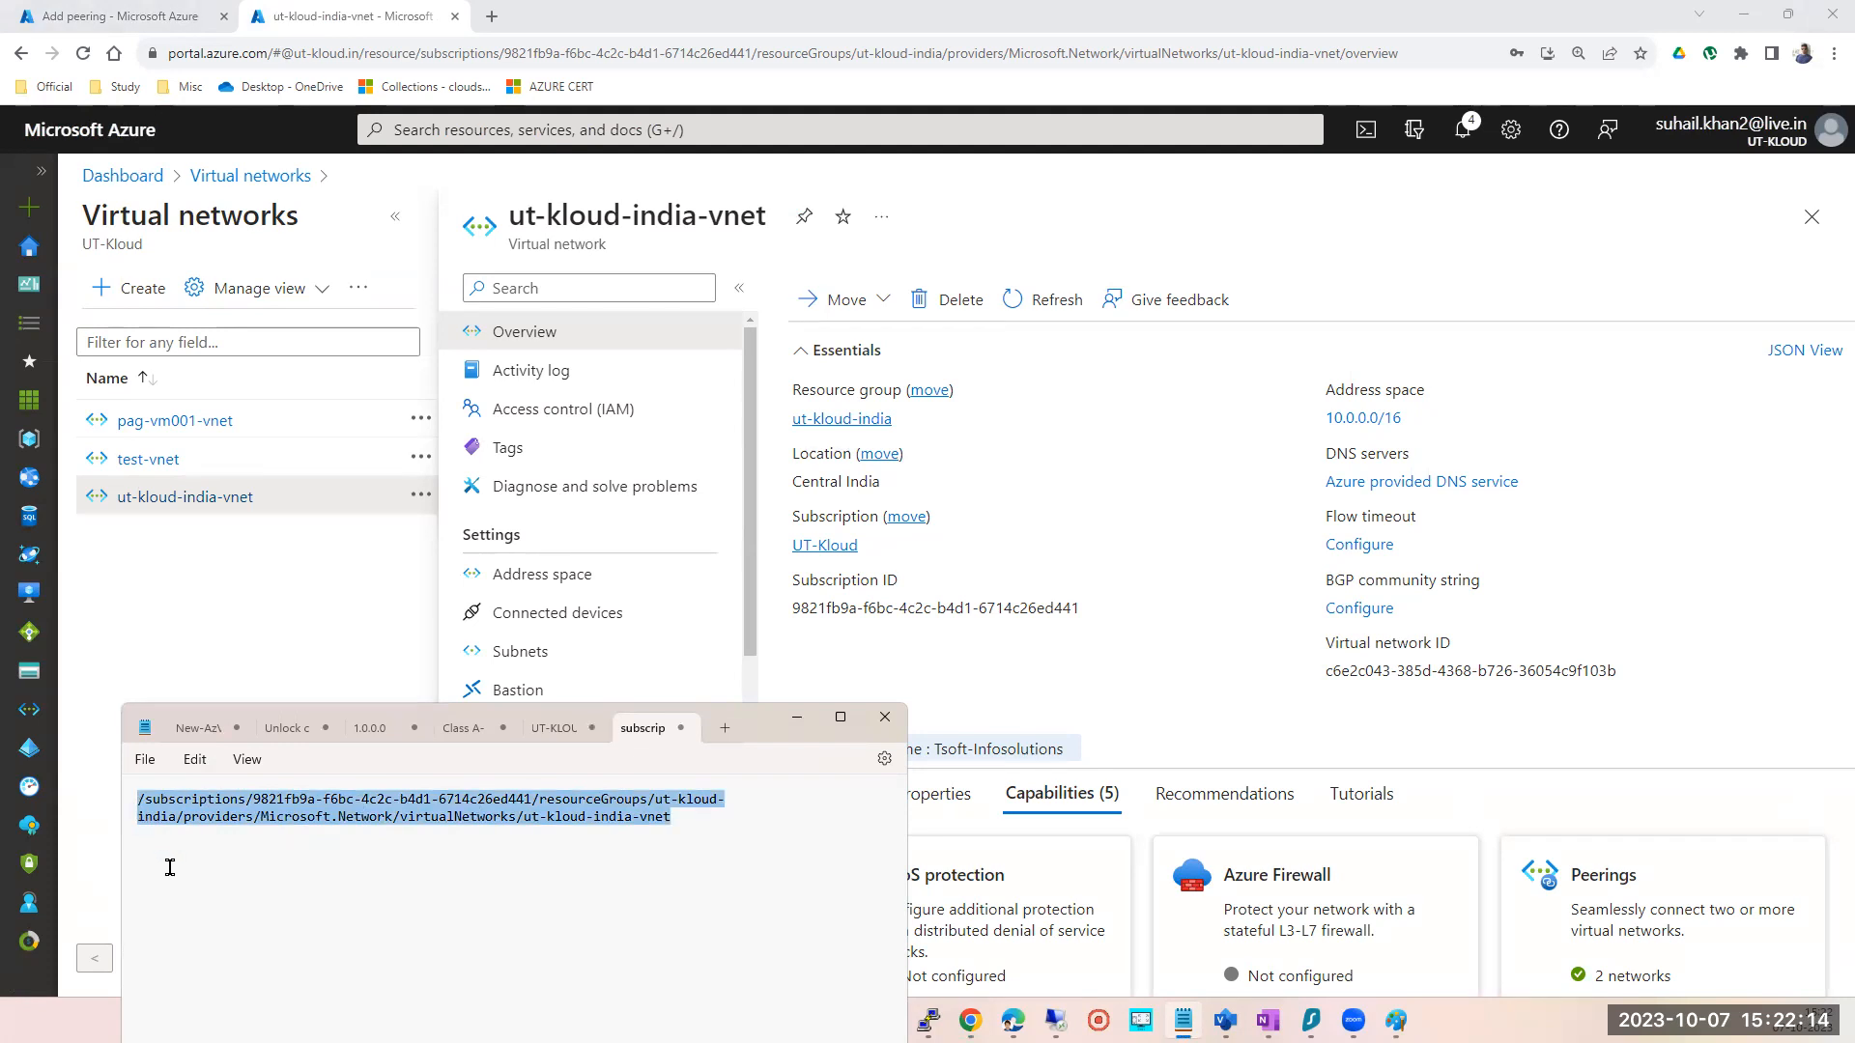
mouse_move(1496, 670)
click(693, 819)
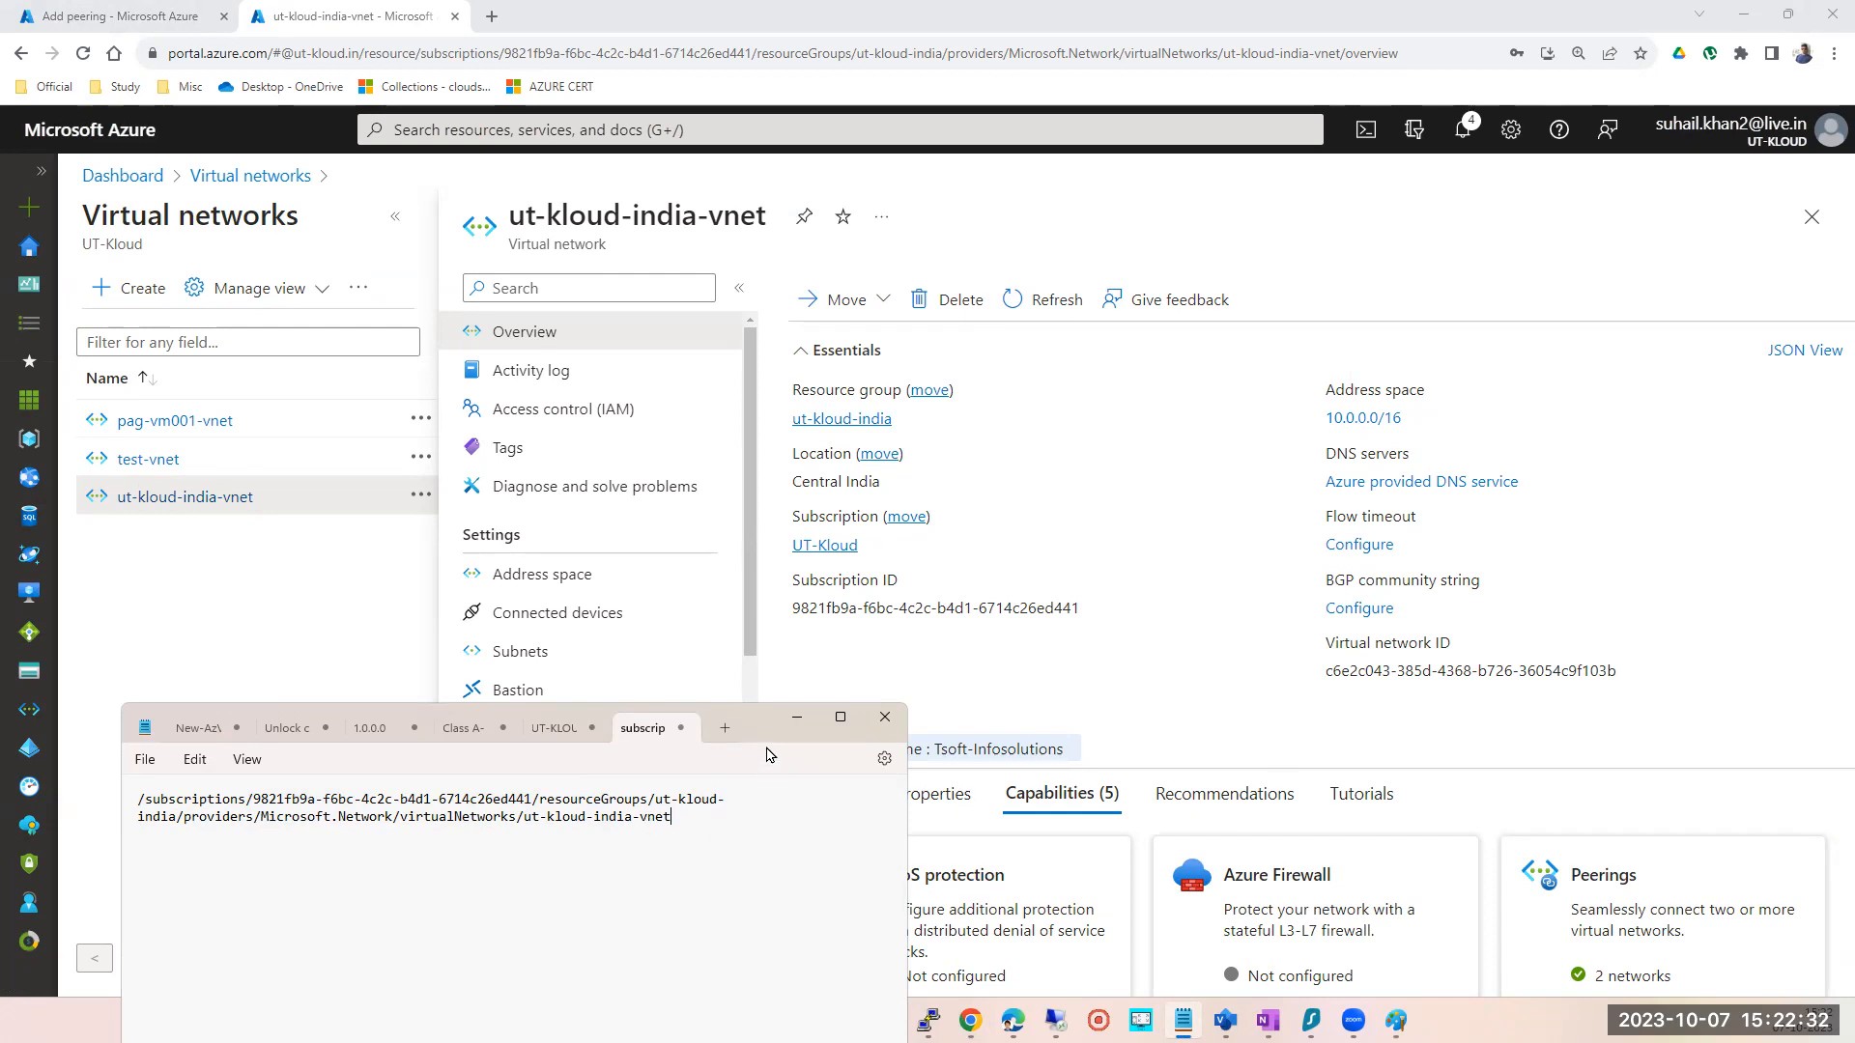
drag(767, 731, 812, 579)
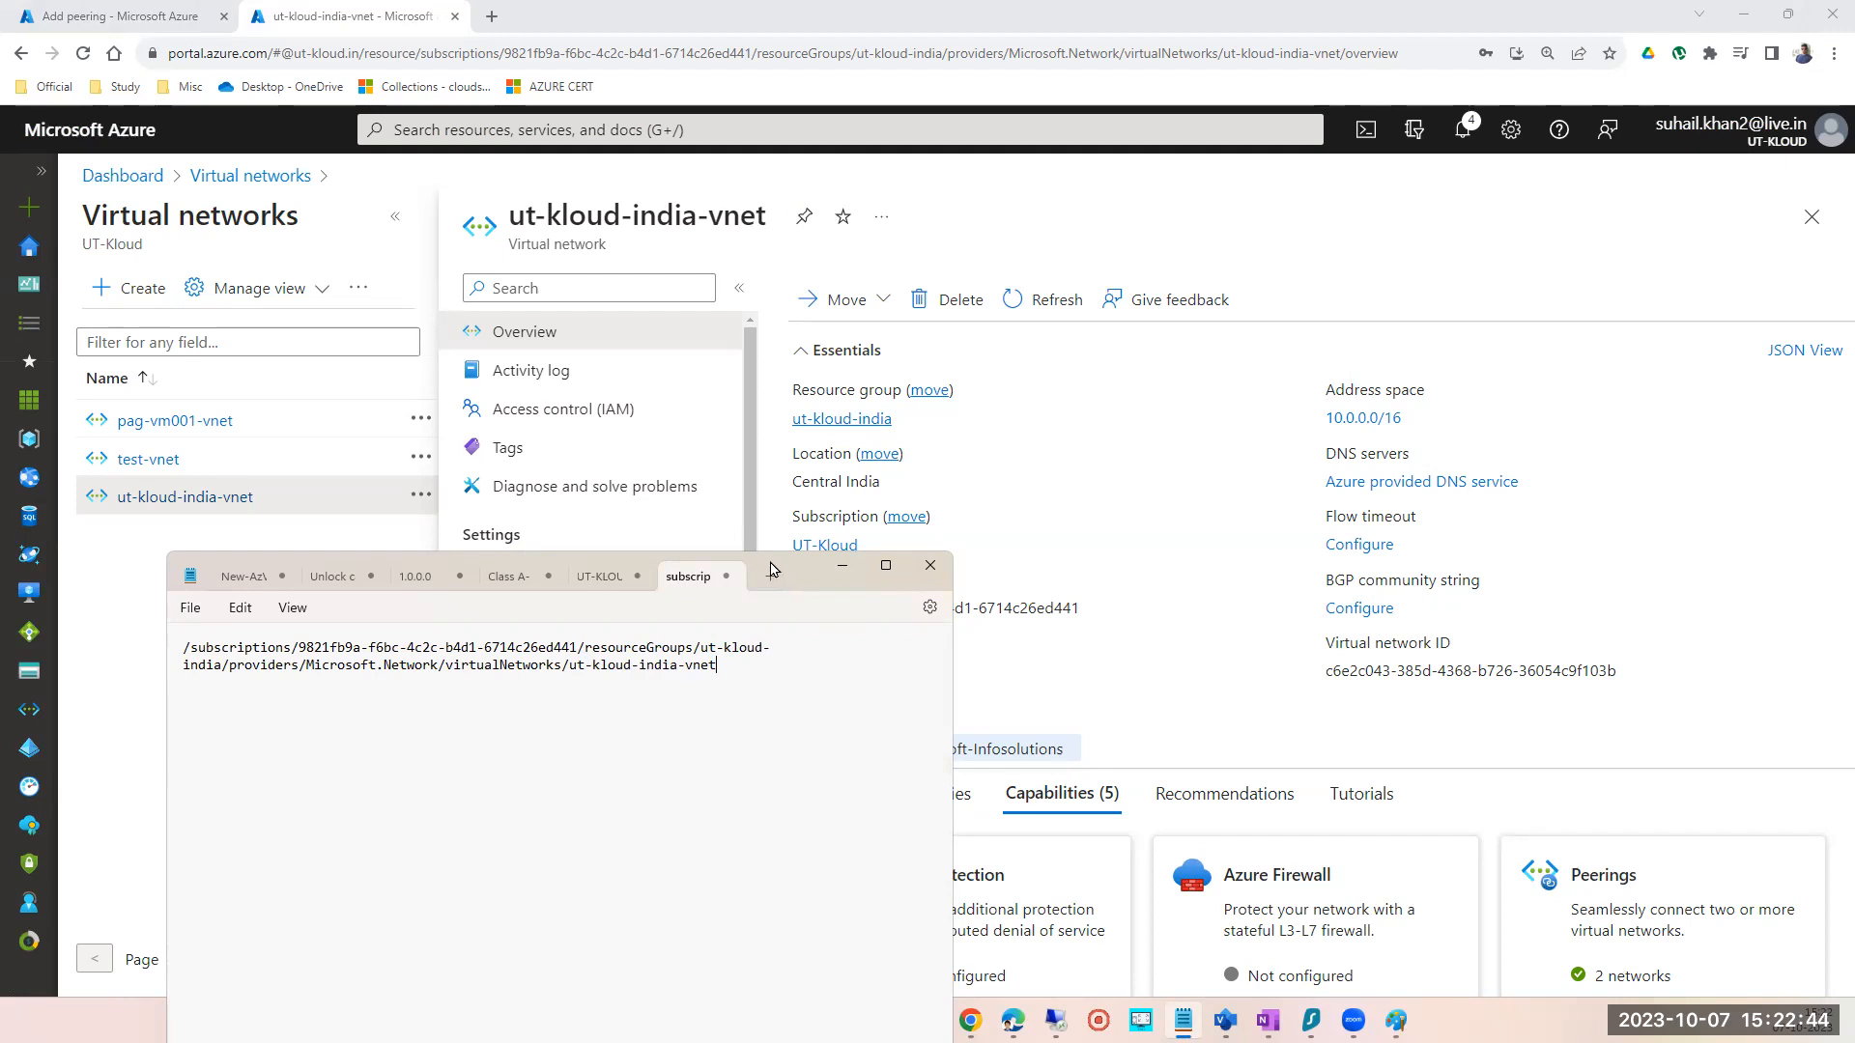
click(842, 565)
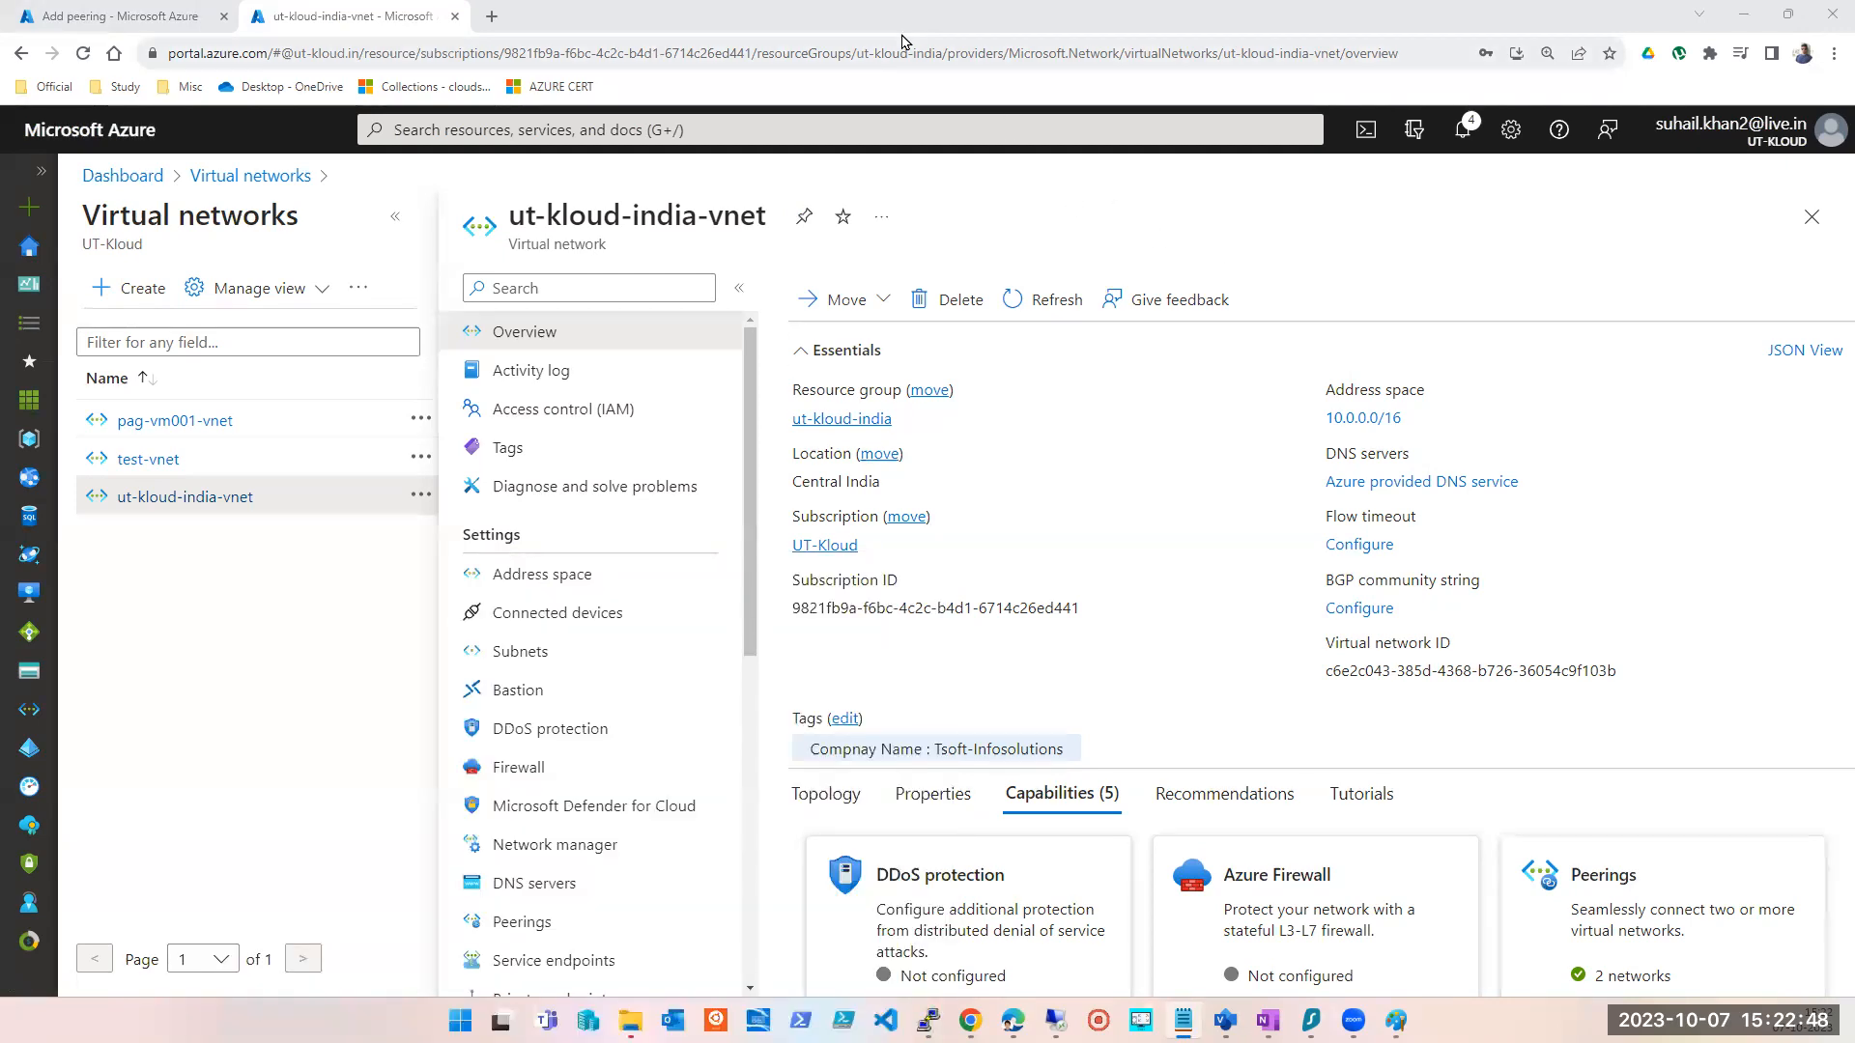
- Discard the unsaved Add peering form of ut-kloud-india-vnet and view the UTK-PAG peering in the refreshed peerings list
click(123, 15)
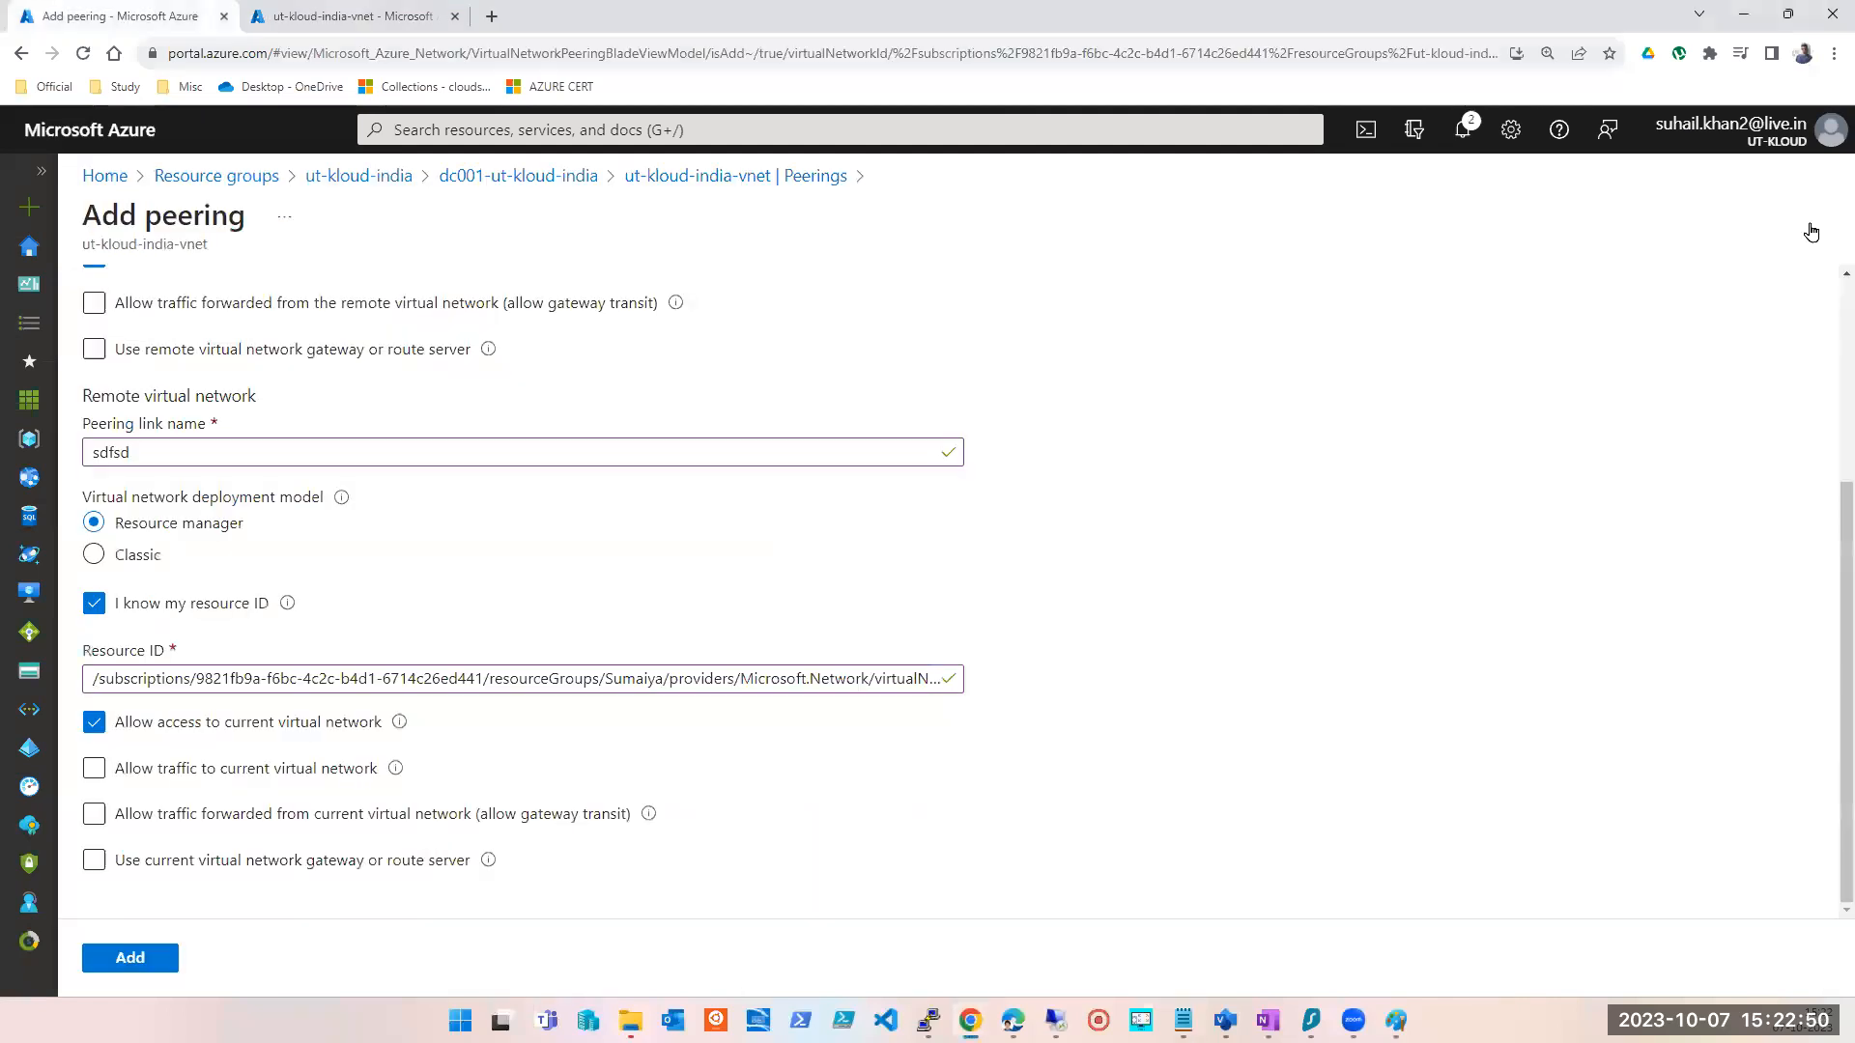
click(1811, 216)
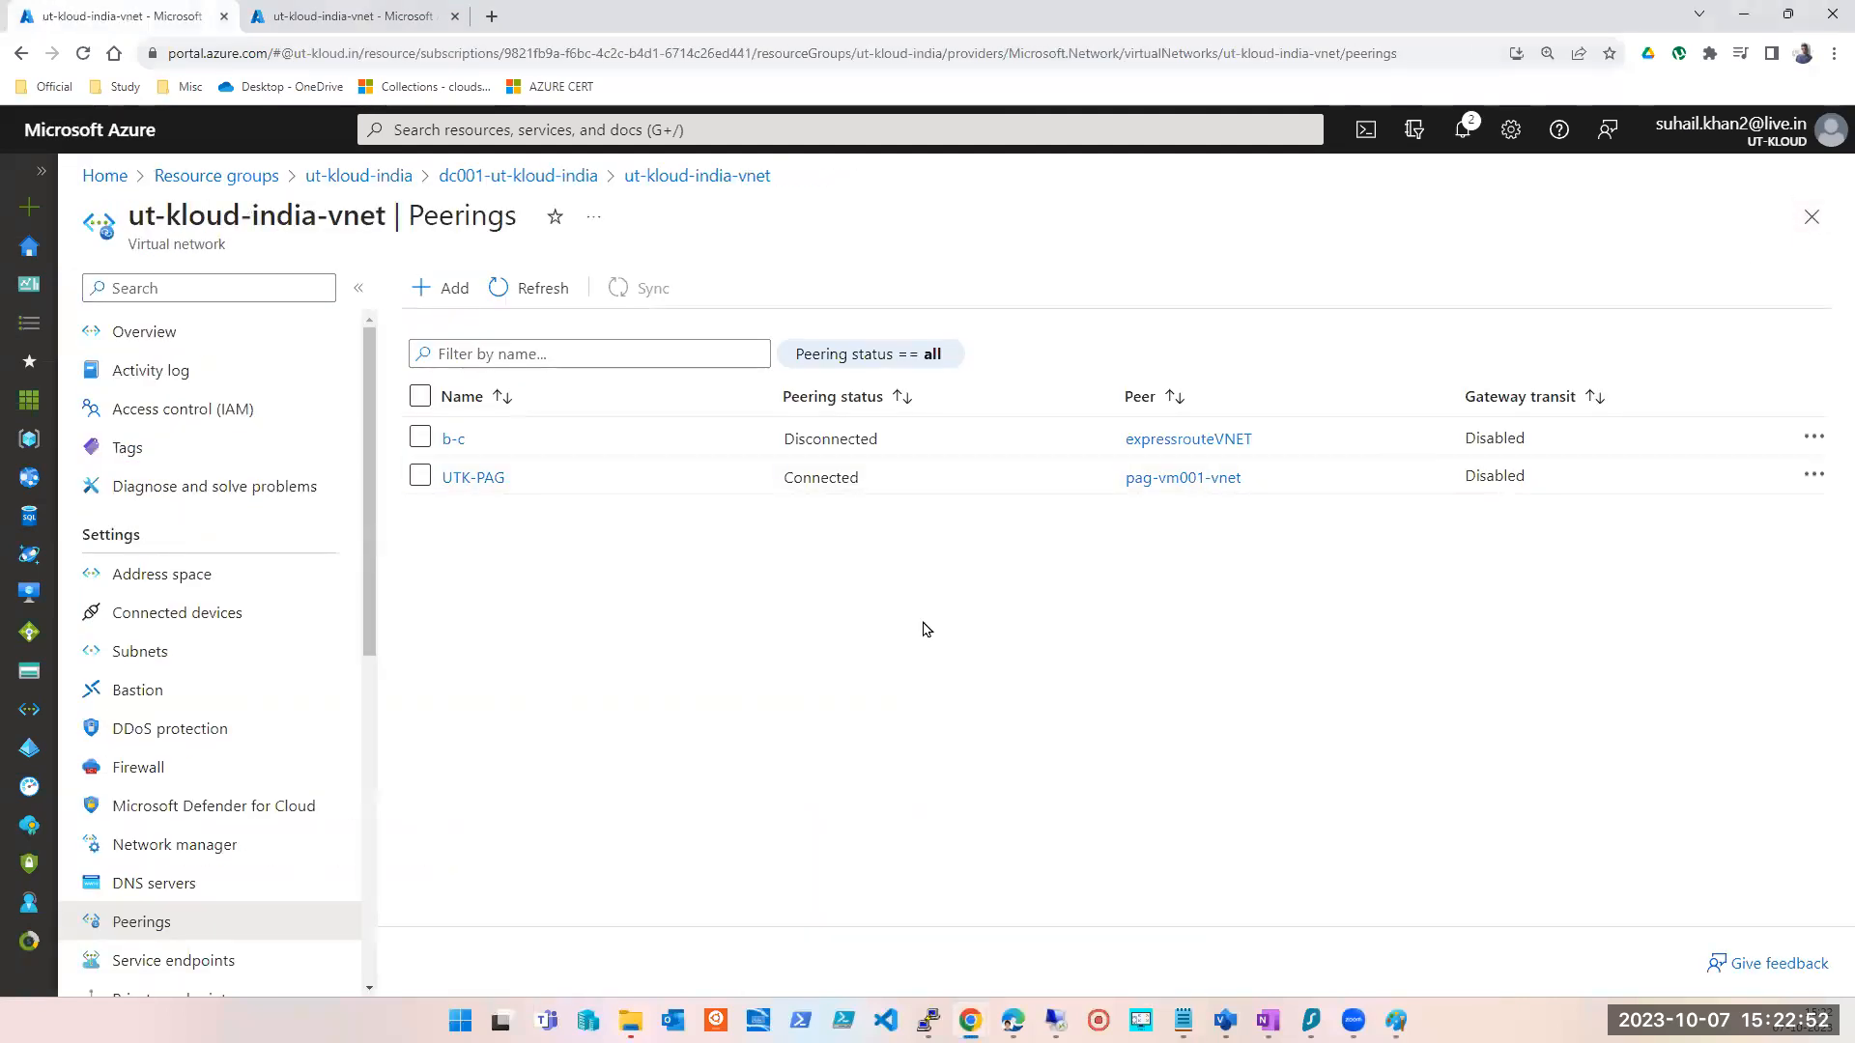
click(498, 286)
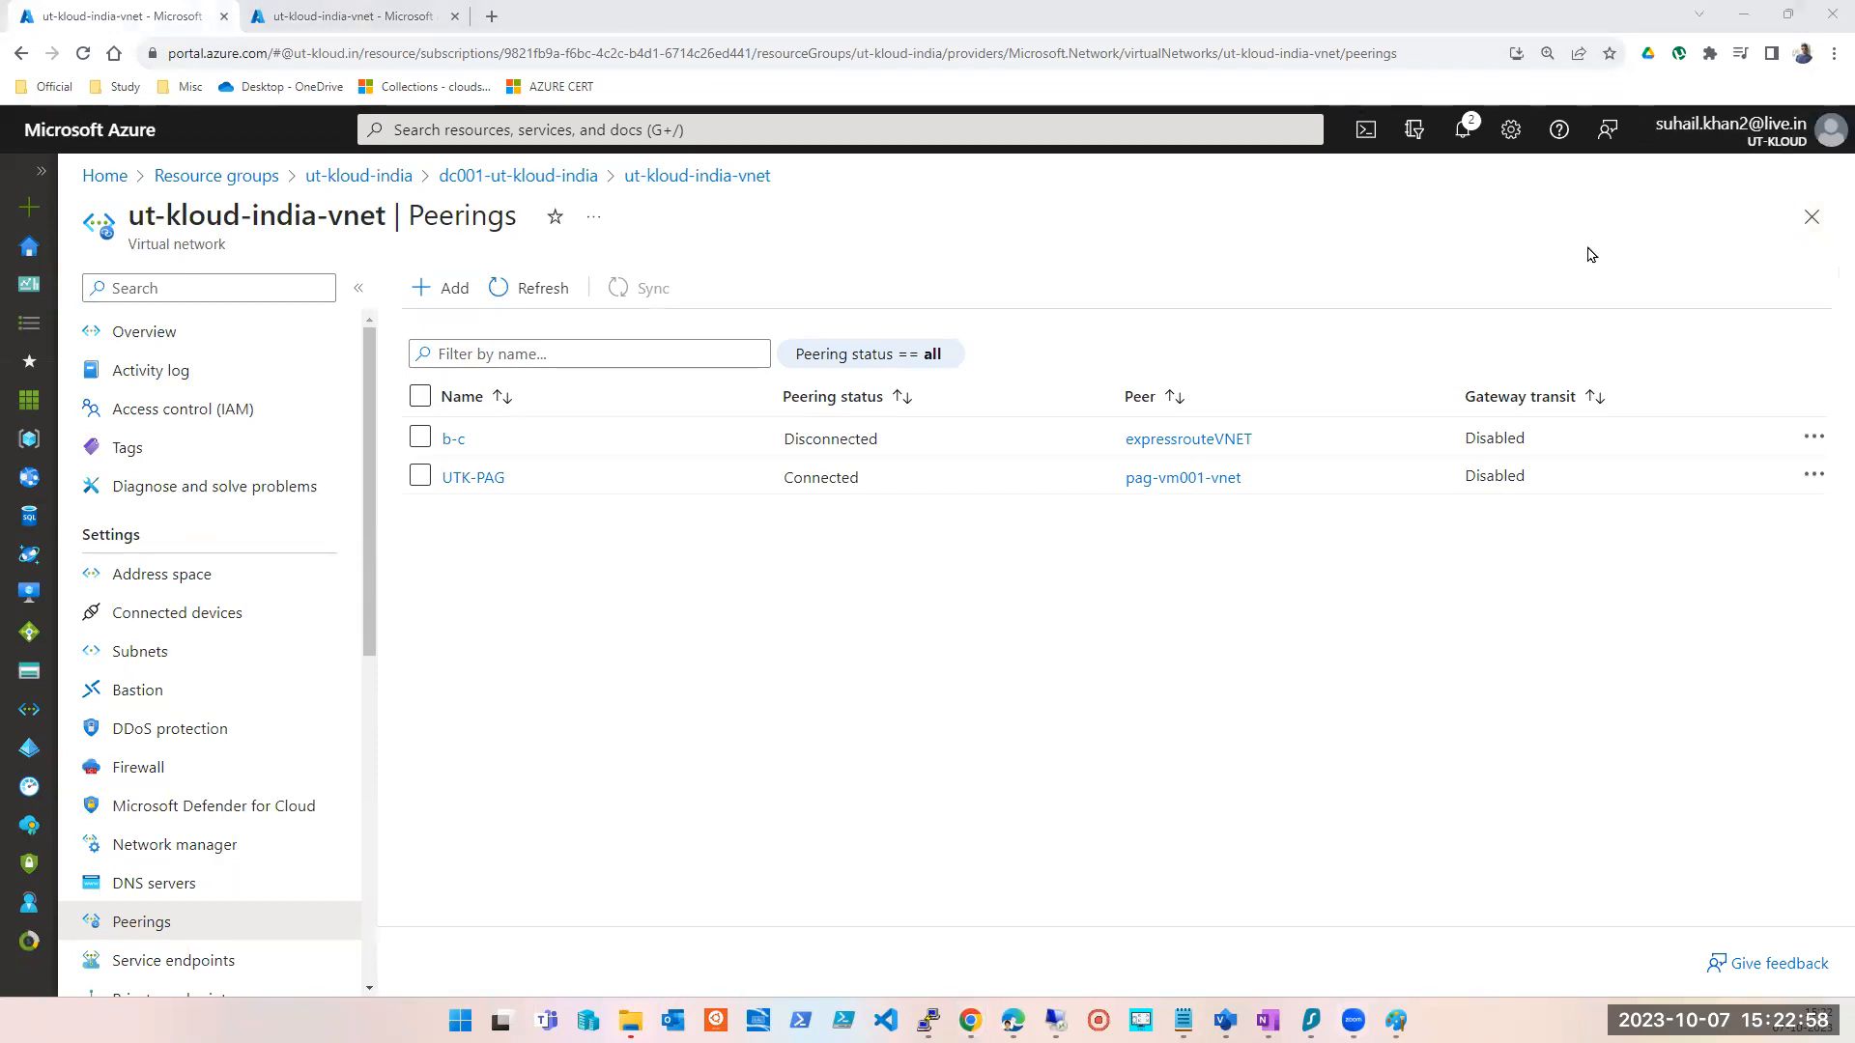
click(481, 478)
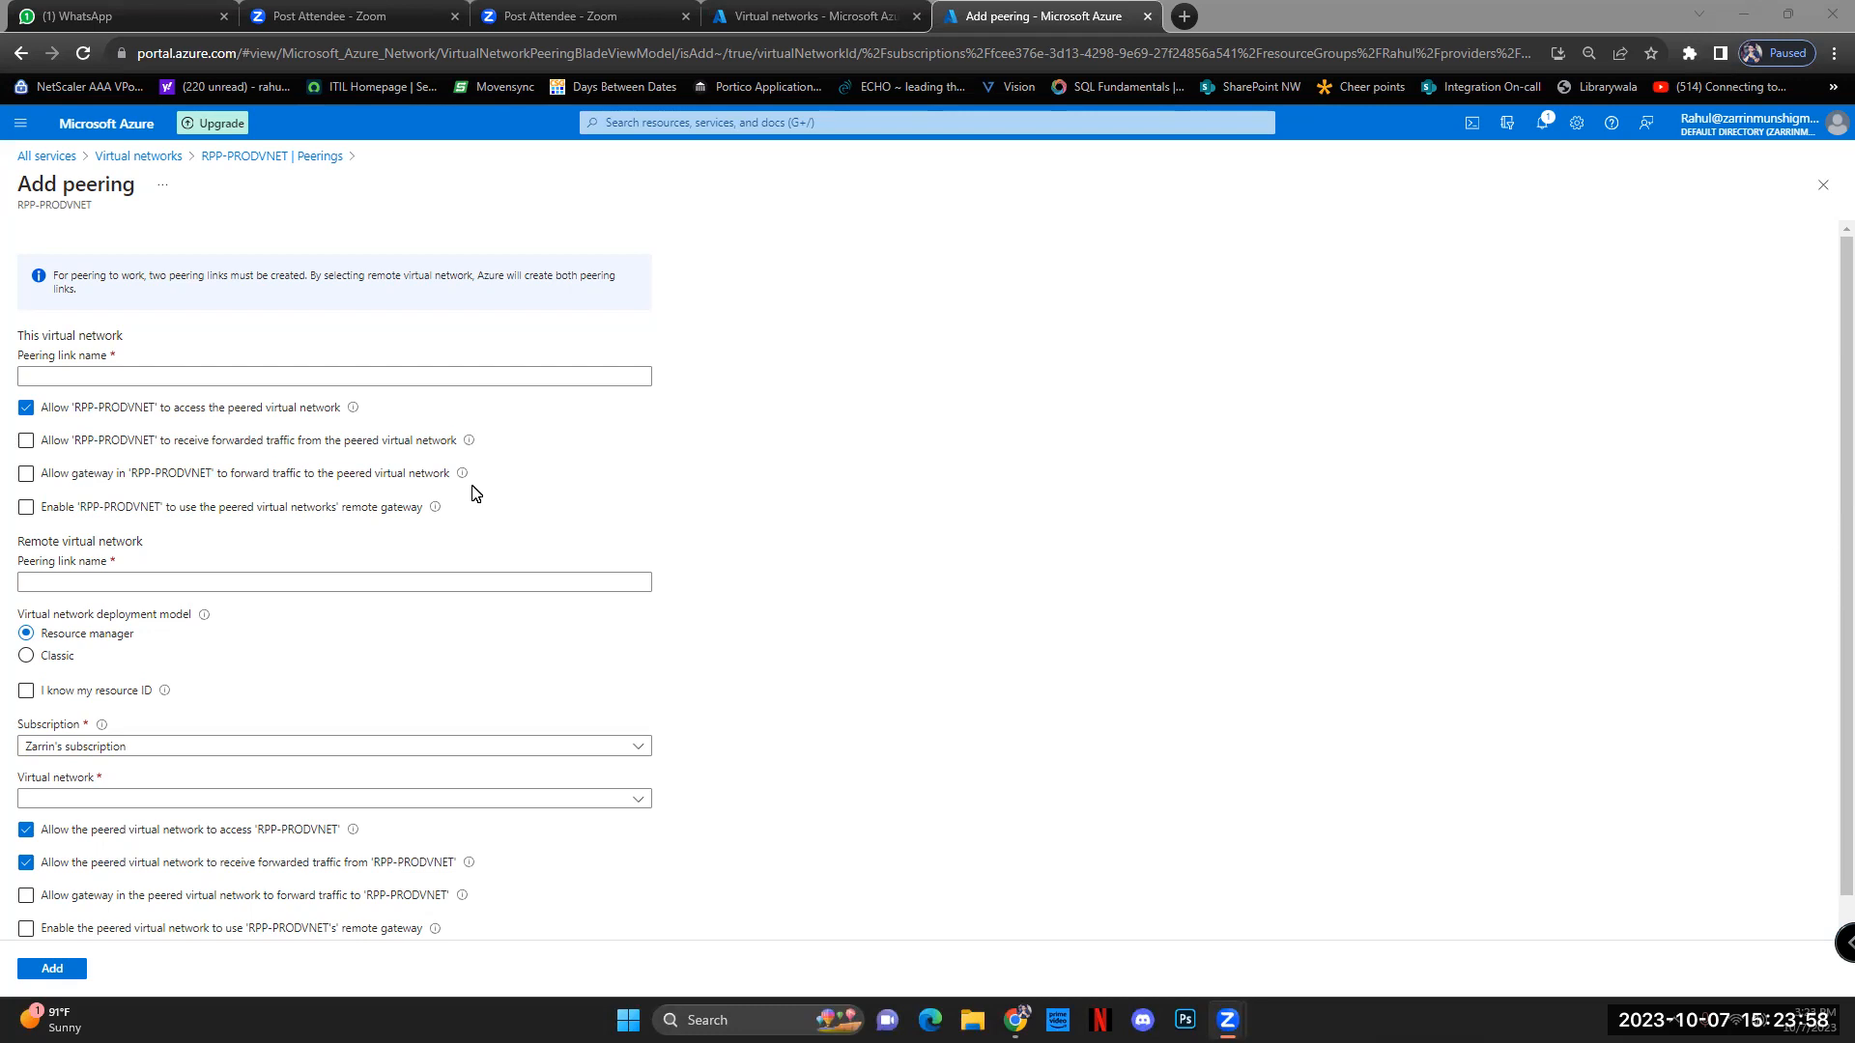
- In RPP-PRODVNET's Add peering form, allow receiving forwarded traffic and gateway forwarding to the peered network, and return to its peerings list
click(26, 440)
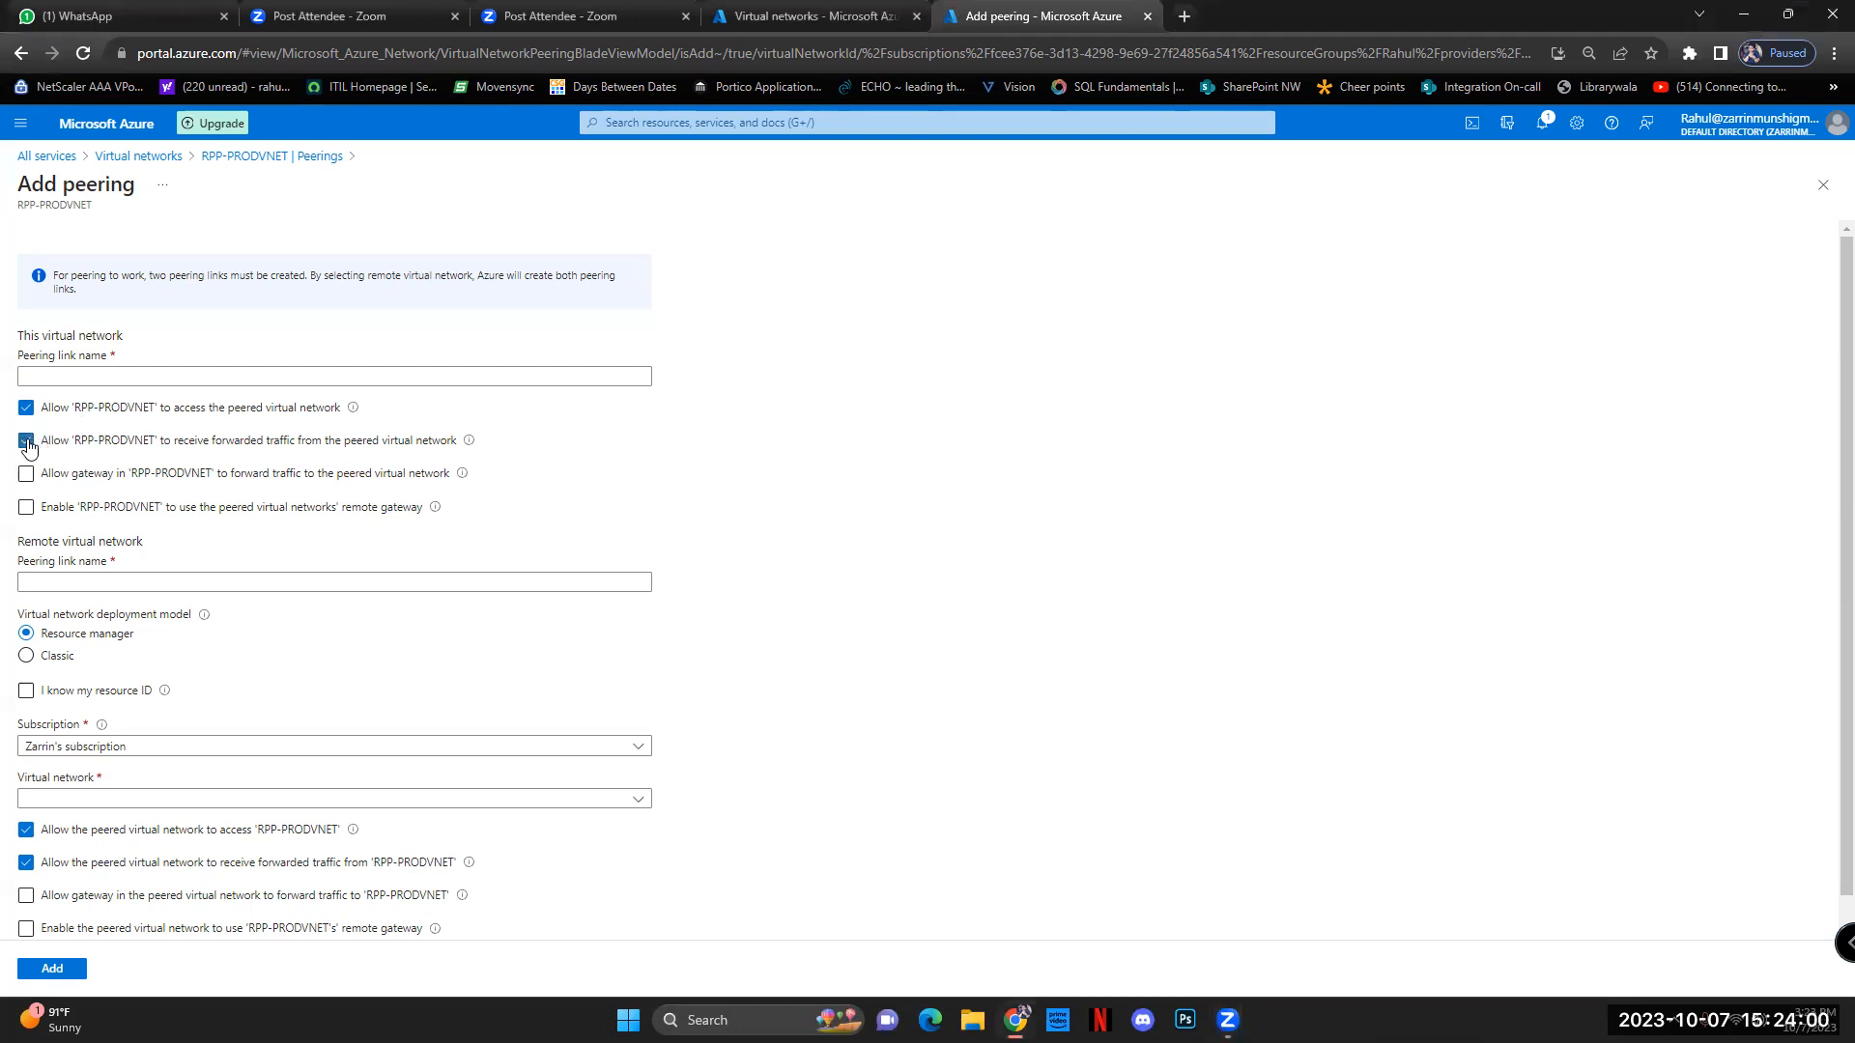
click(26, 473)
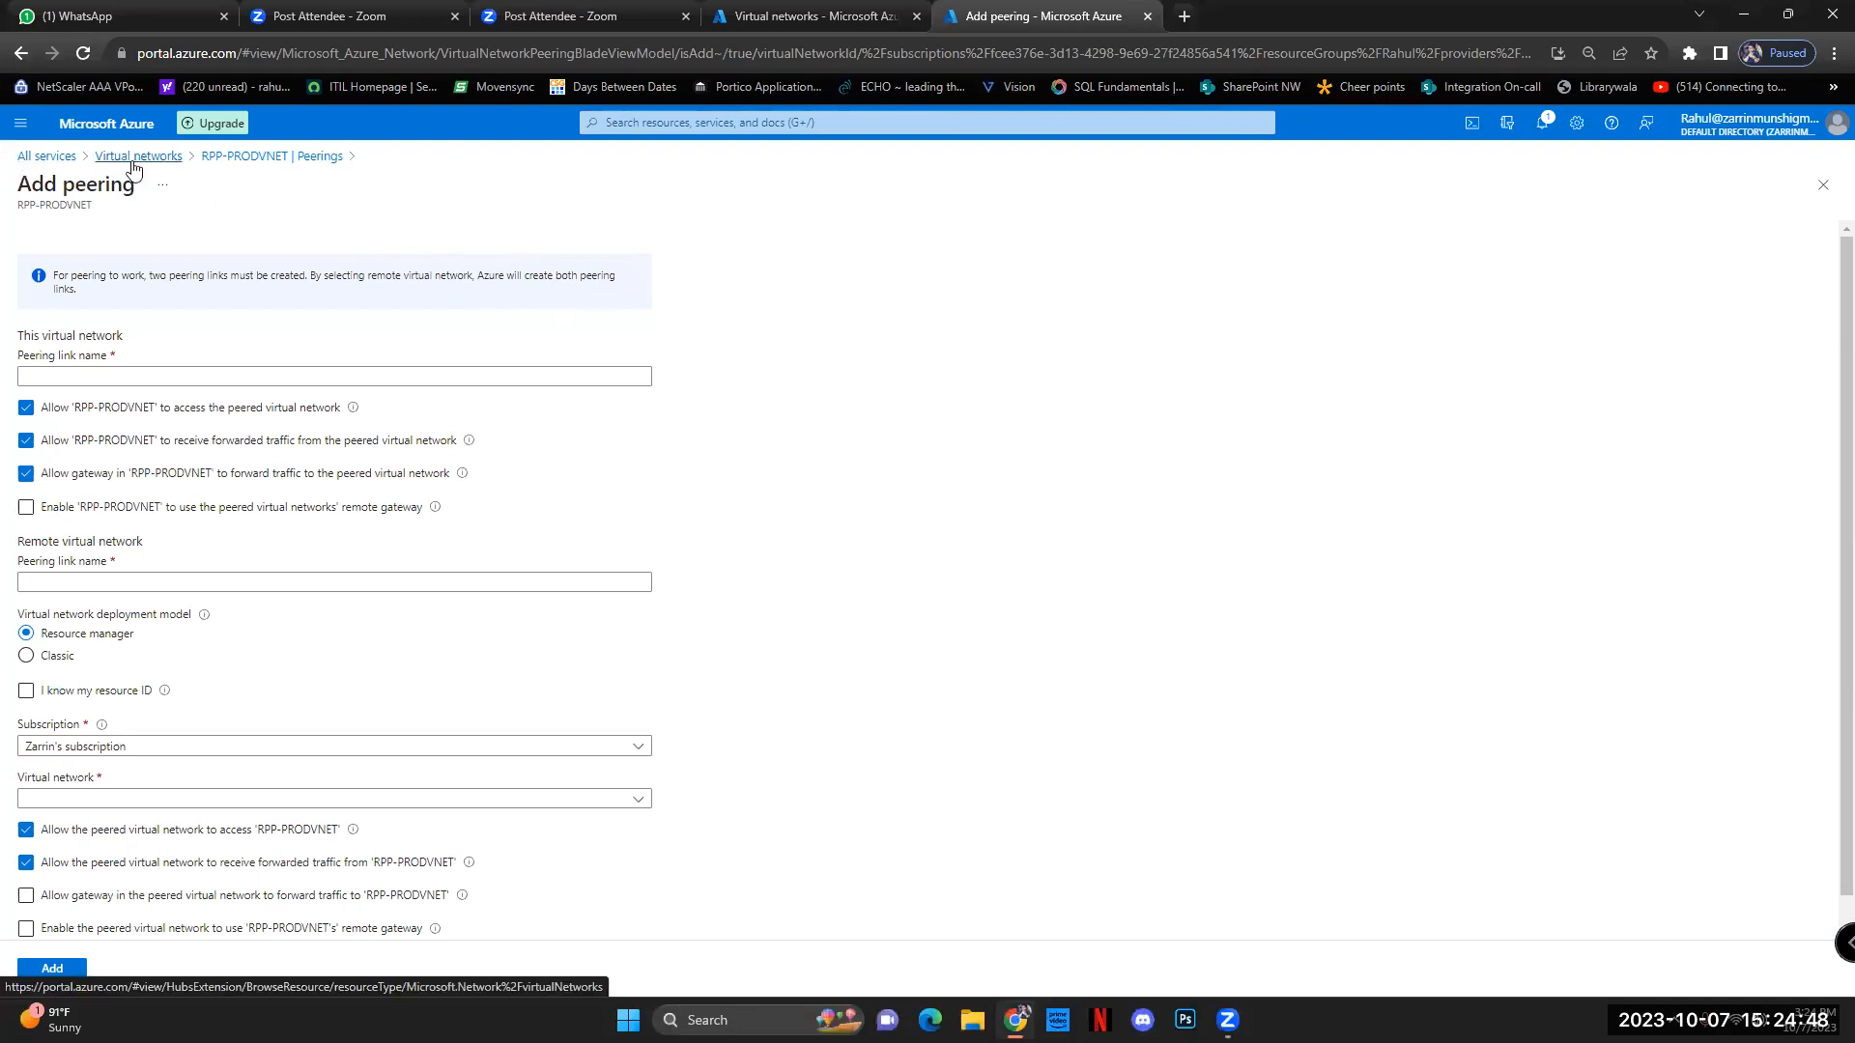
click(241, 157)
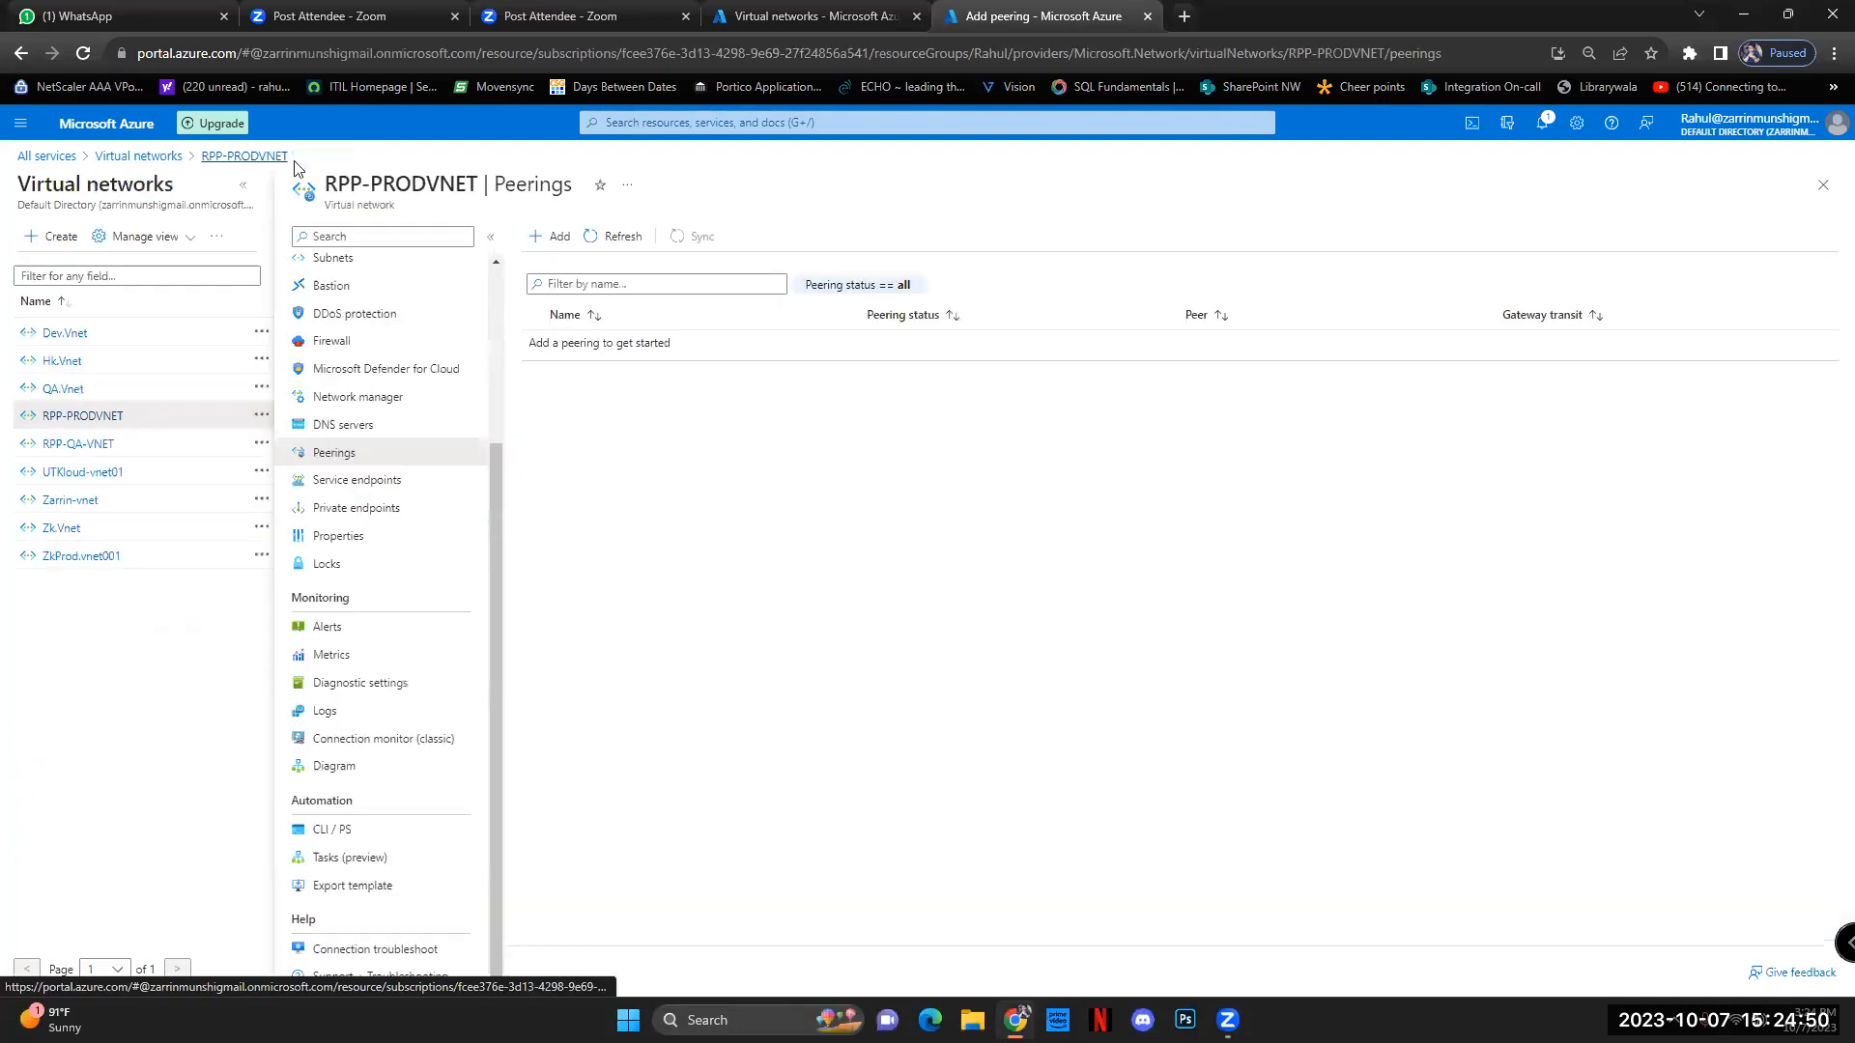
- Open the overview of RPP-PRODVNET from the virtual networks list and display its network properties
click(736, 124)
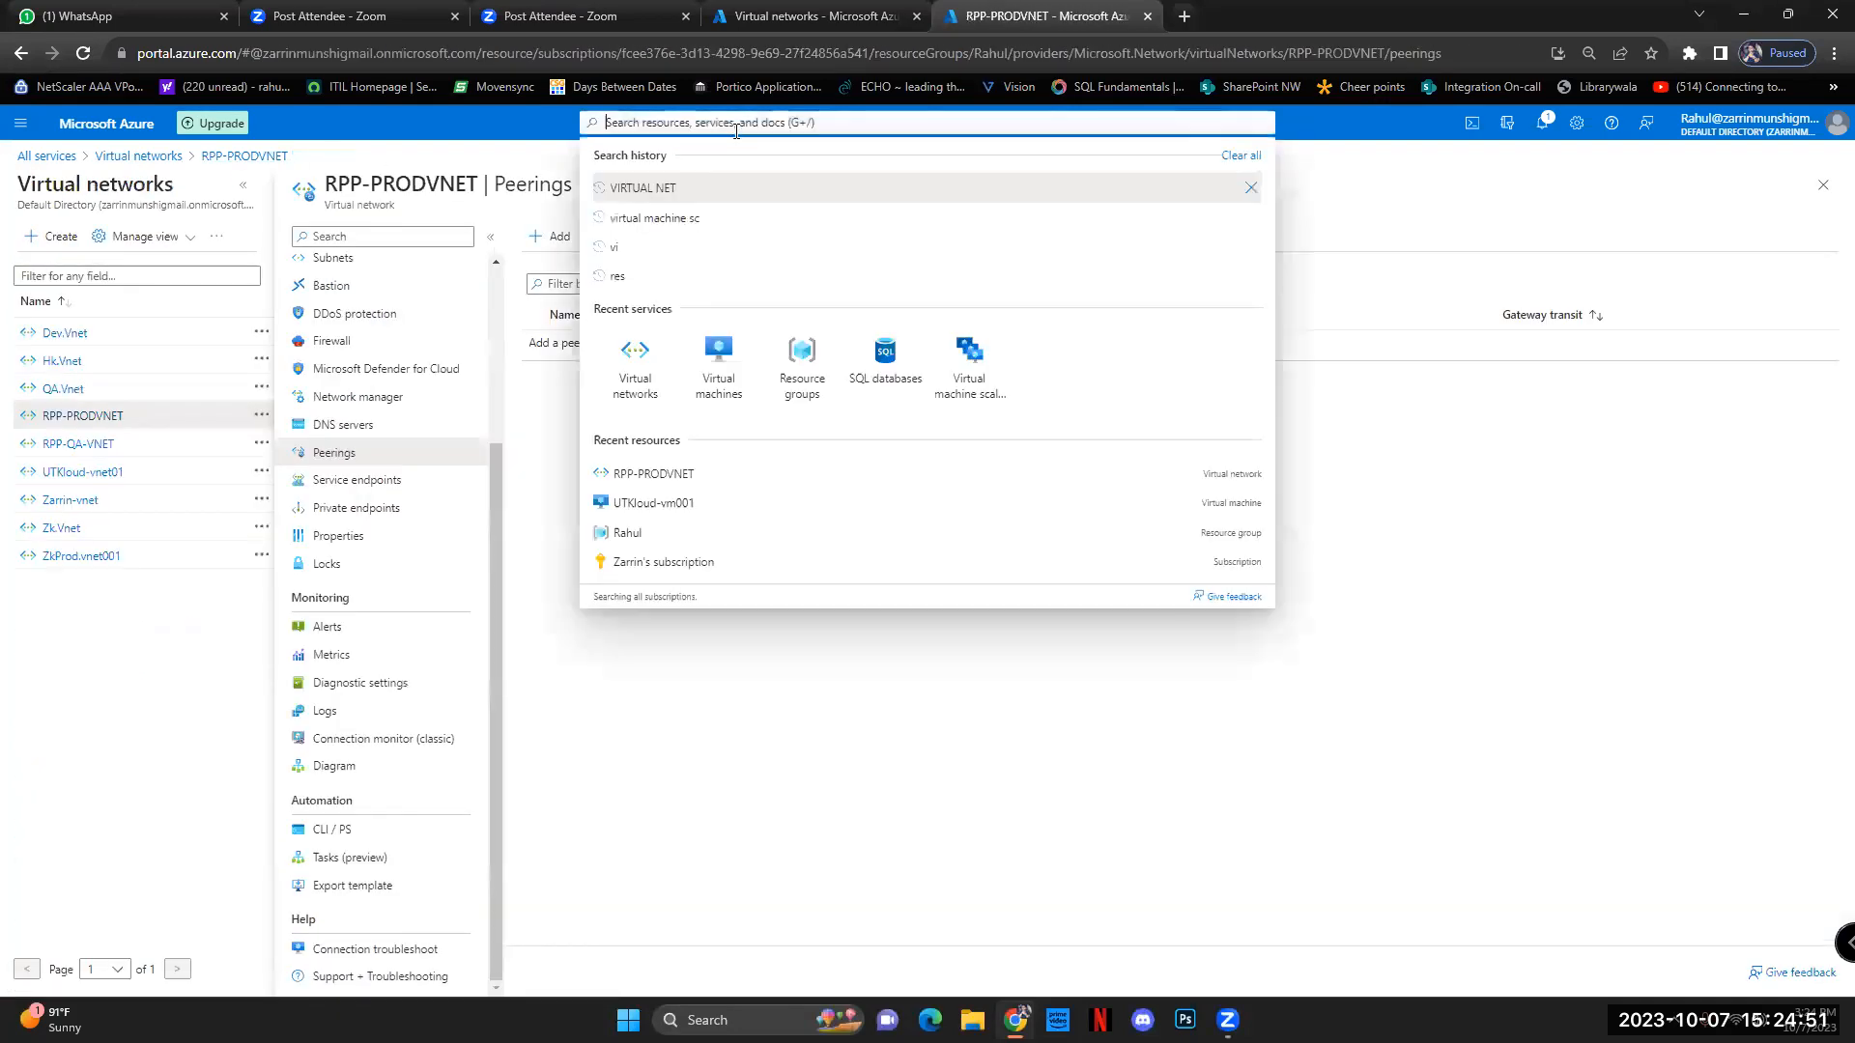
click(662, 379)
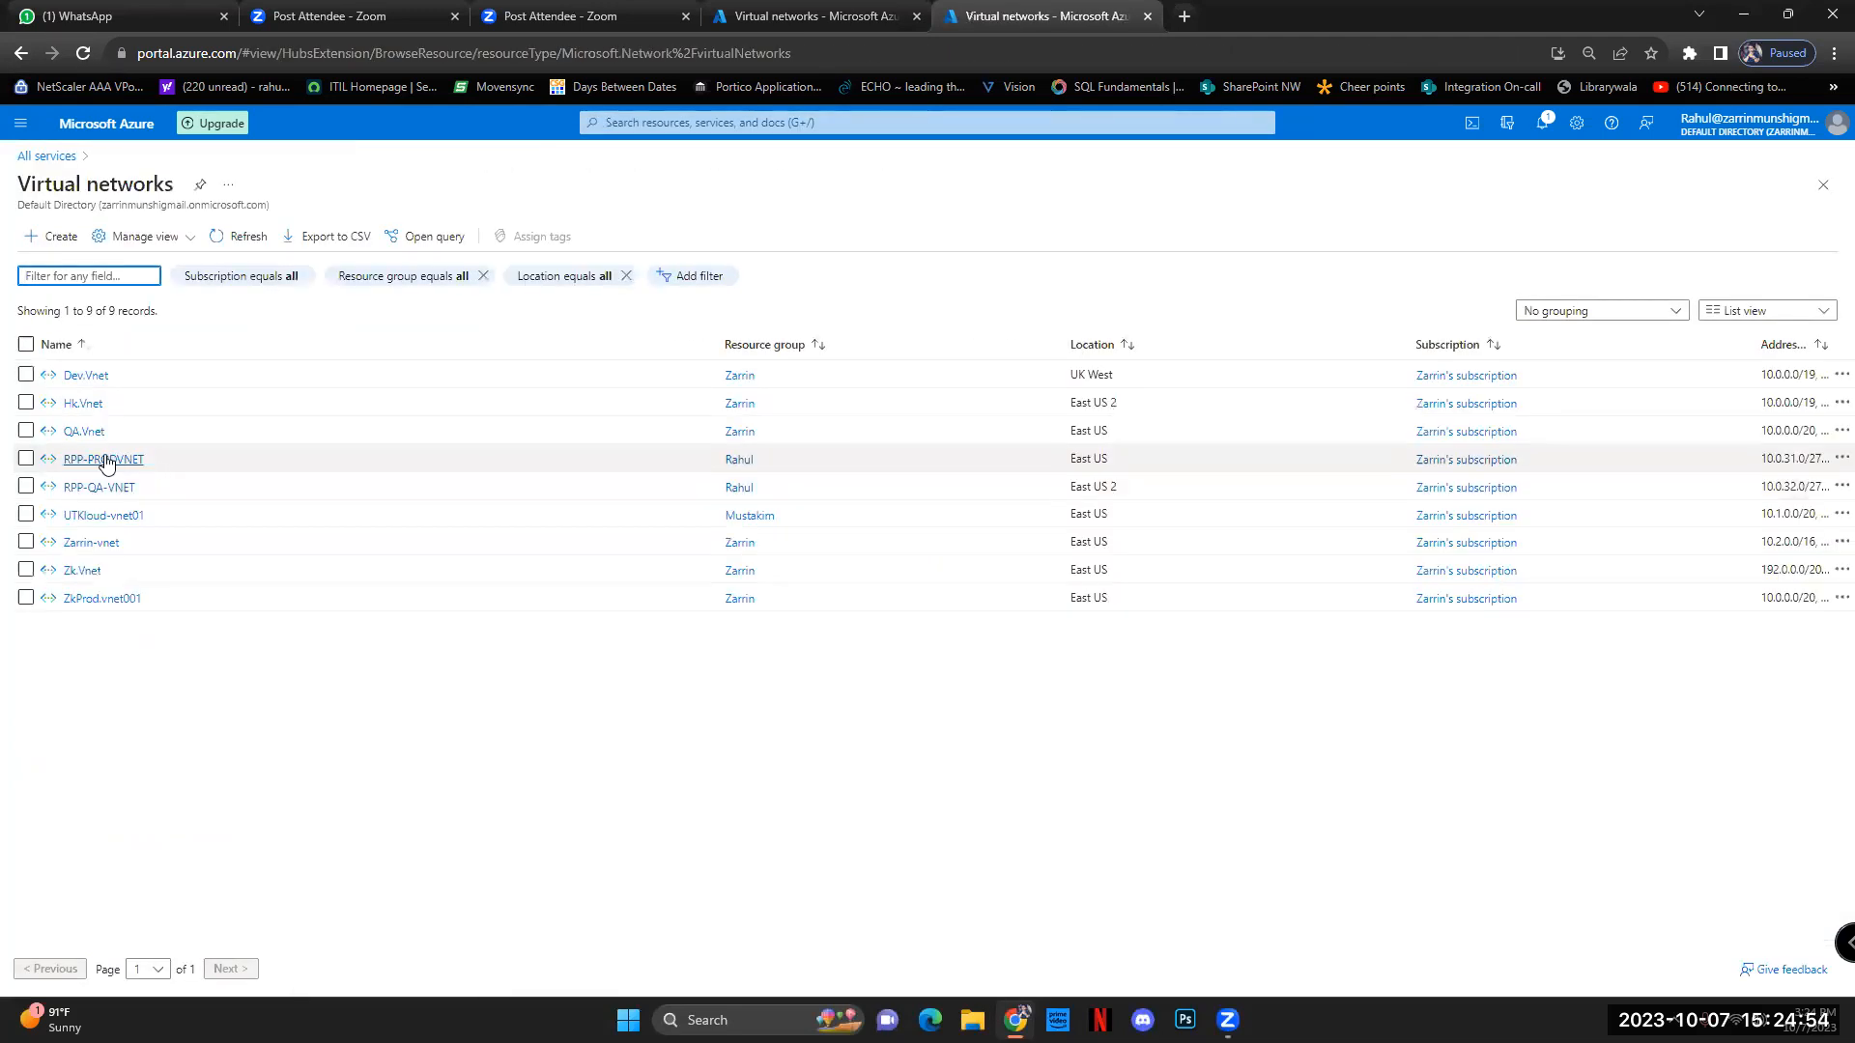
click(92, 462)
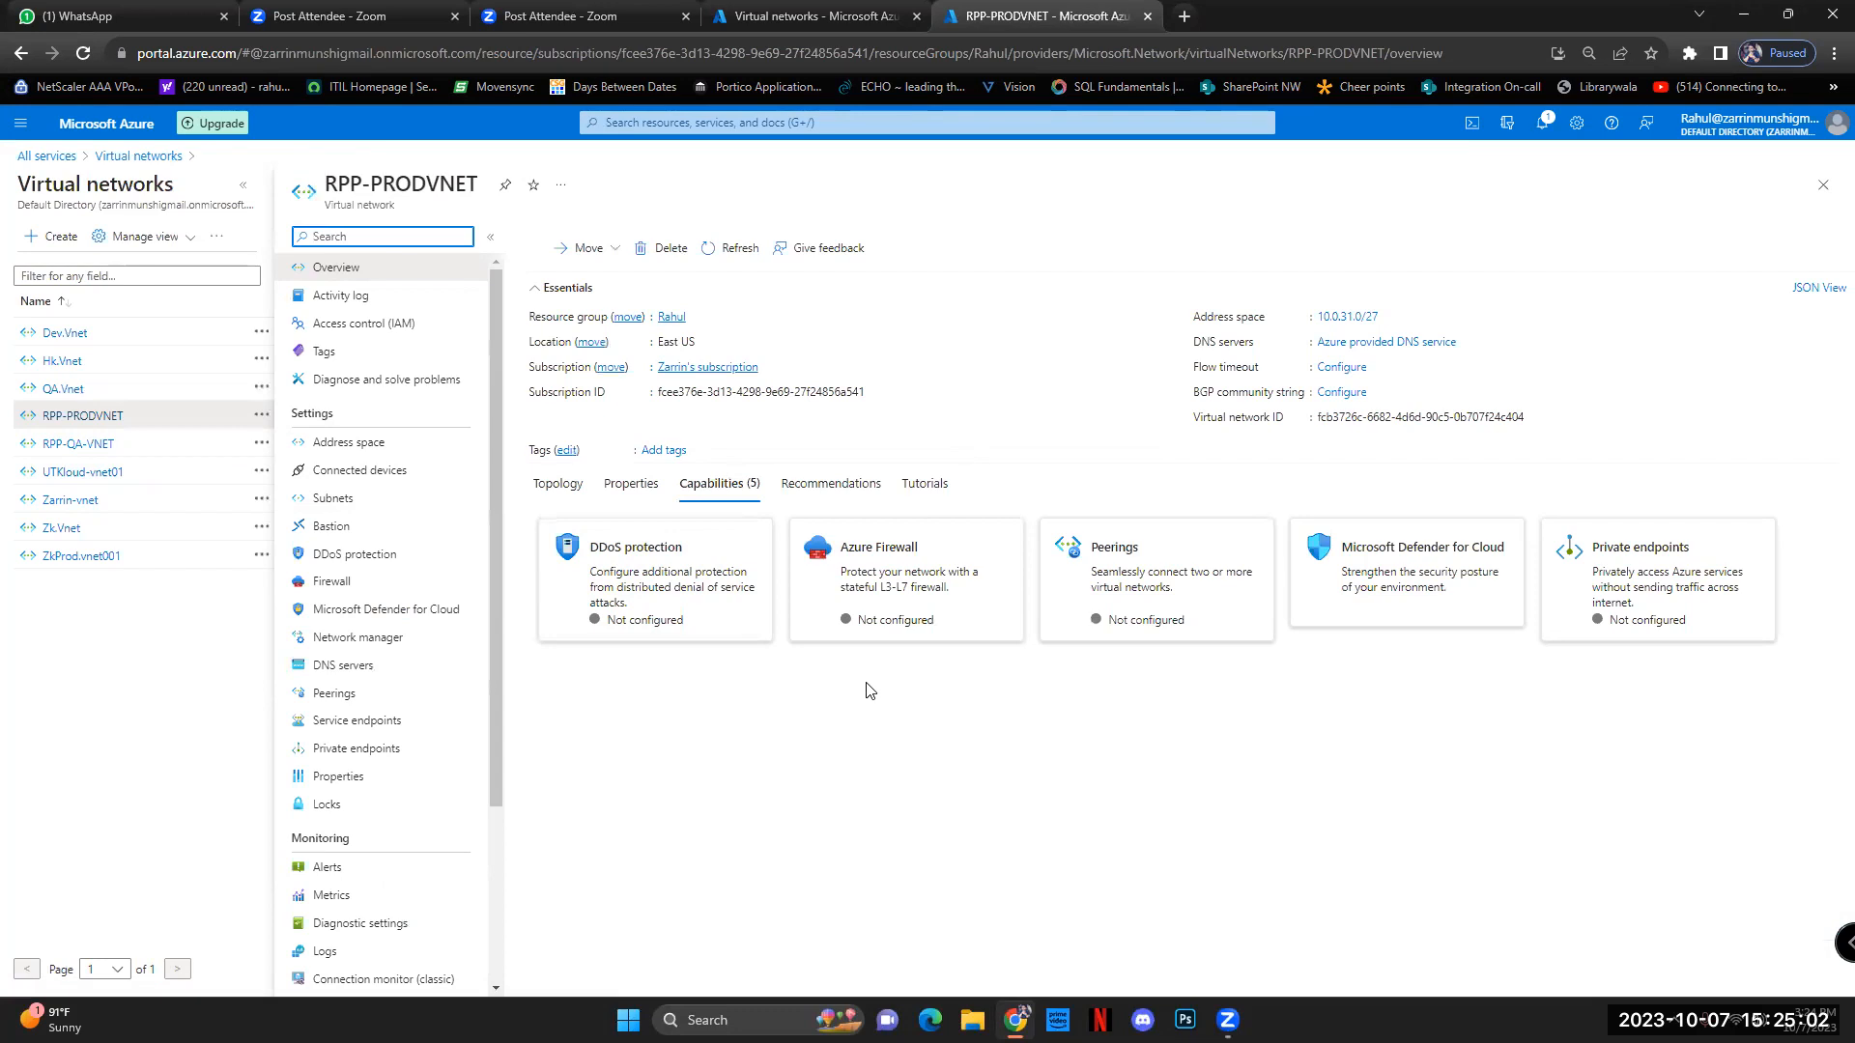
click(631, 486)
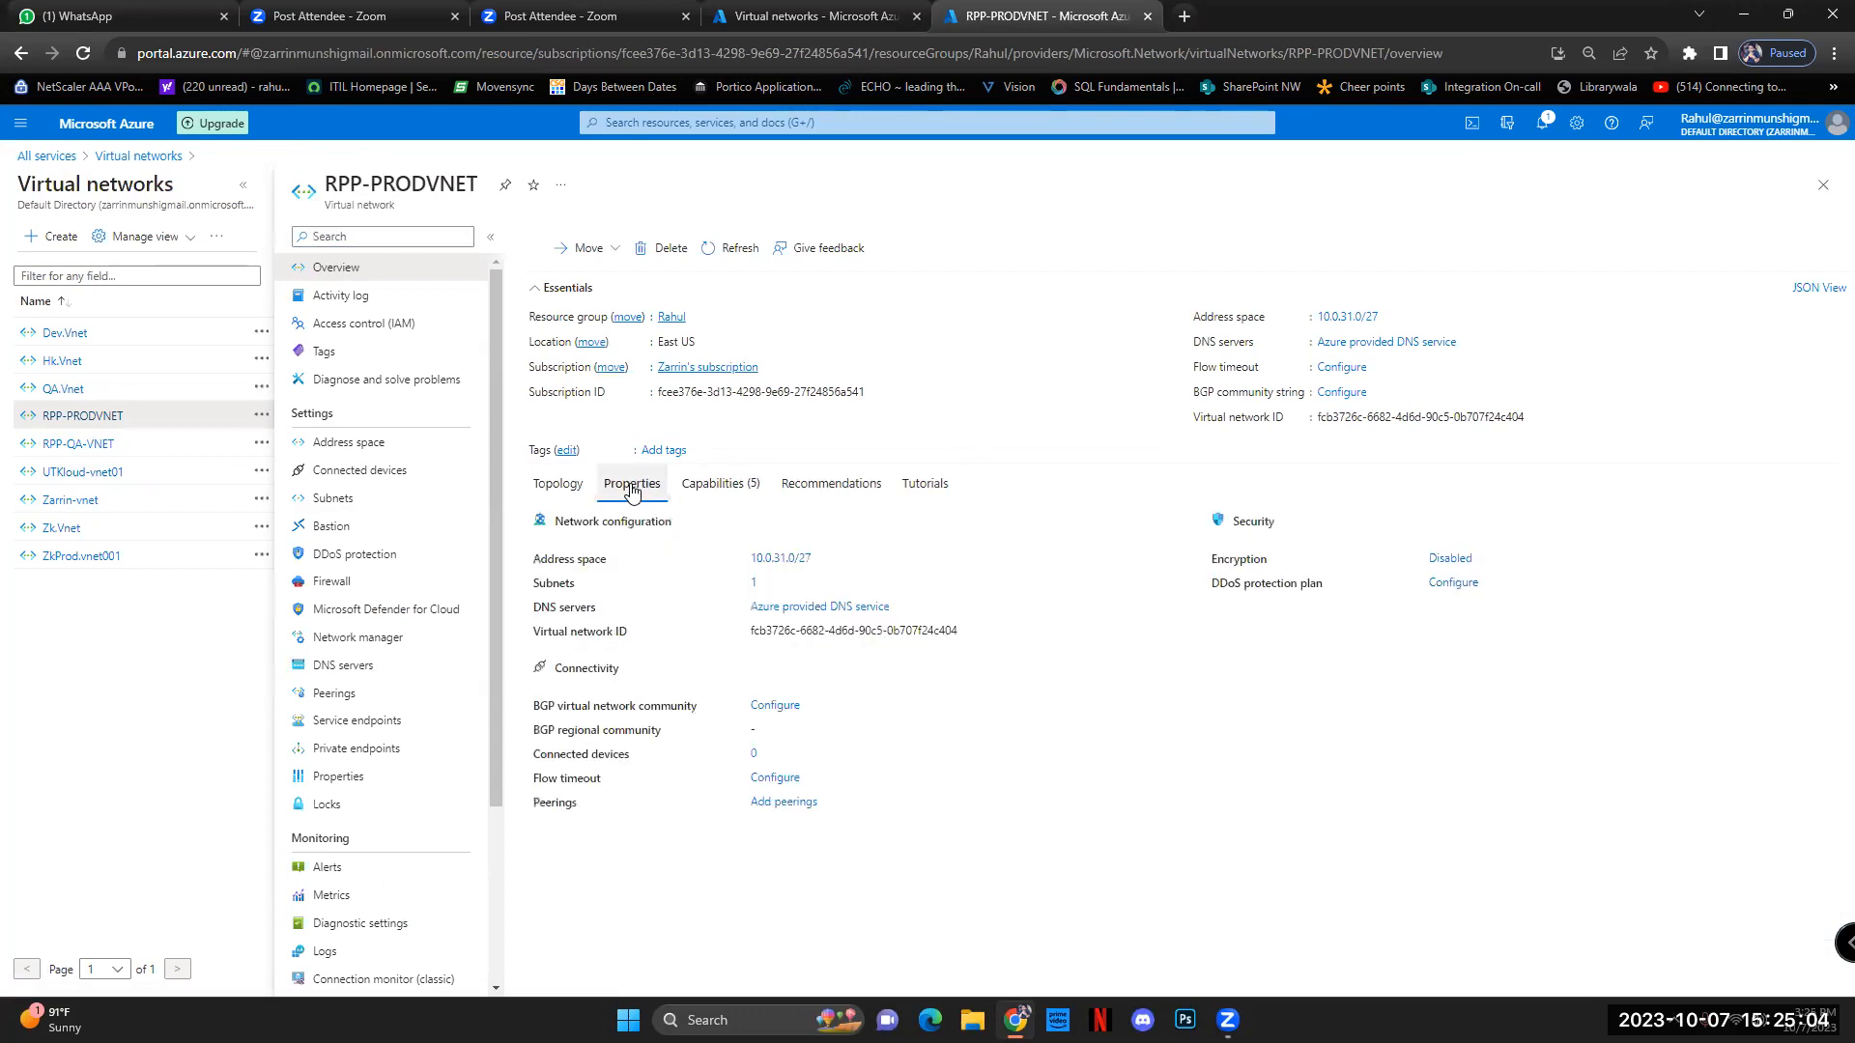